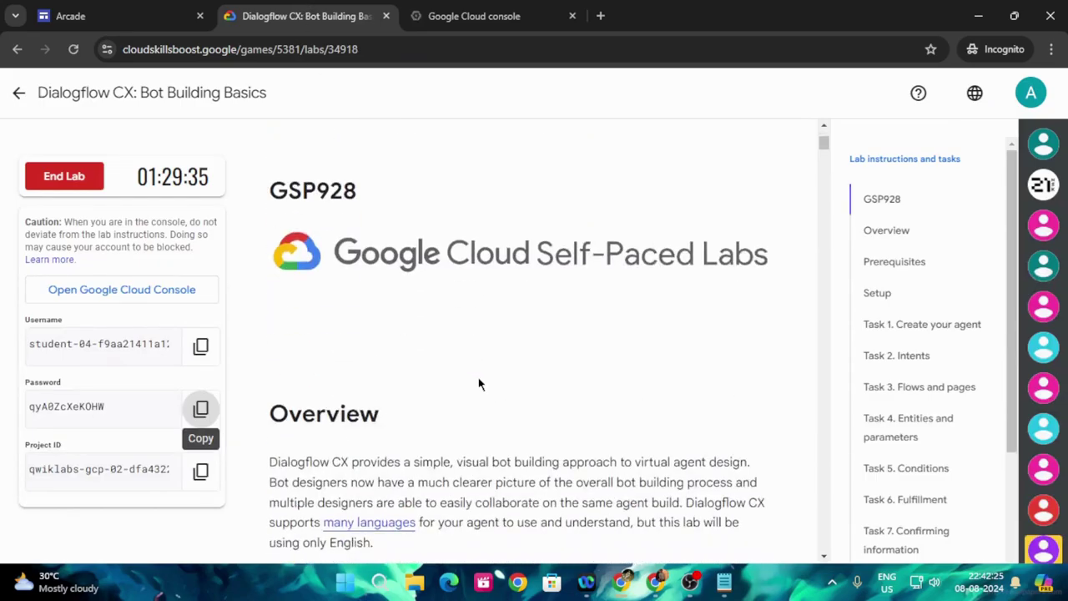
Copy the name "Dialogflow API" from the lab's setup instructions and open the API Library in the Google Cloud console.
{"action": "scroll", "coordinate": [537, 393], "scroll_direction": "down", "scroll_amount": 15}
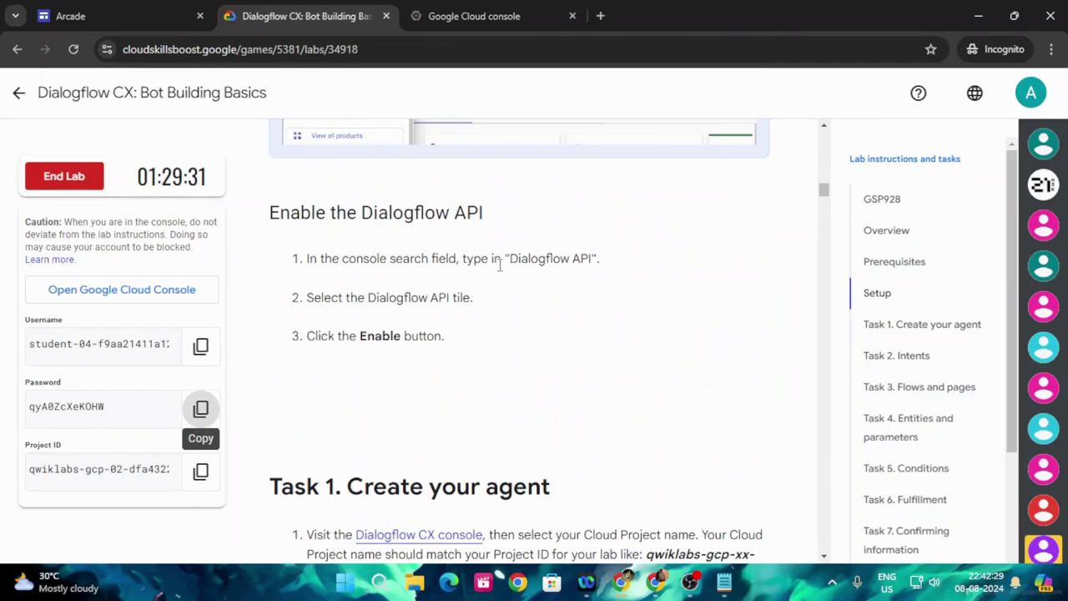
{"action": "left_click_drag", "start_coordinate": [510, 258], "coordinate": [589, 263]}
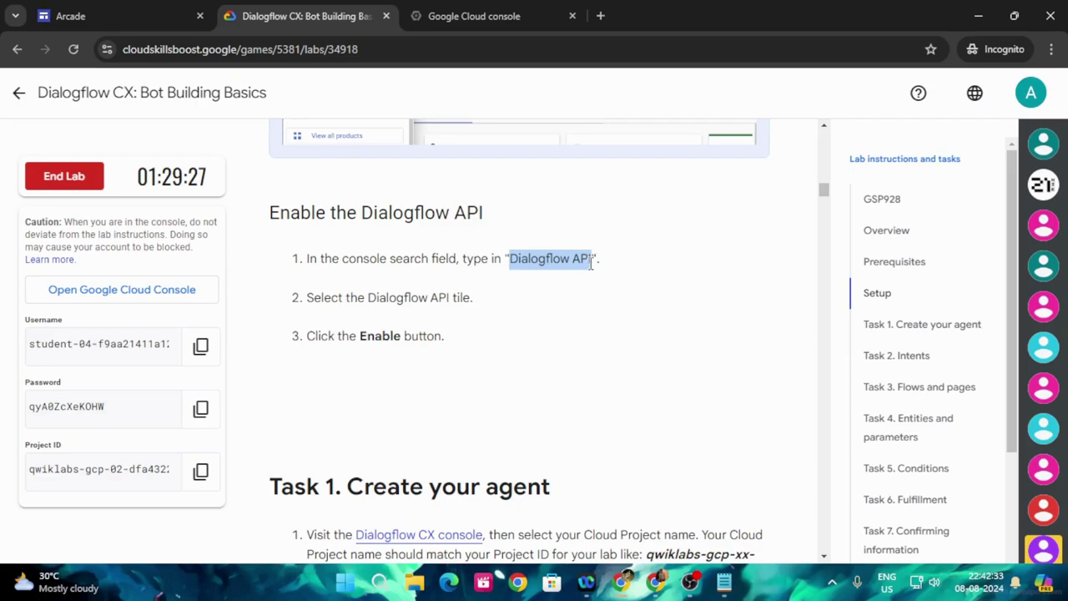
{"action": "left_click", "coordinate": [449, 10]}
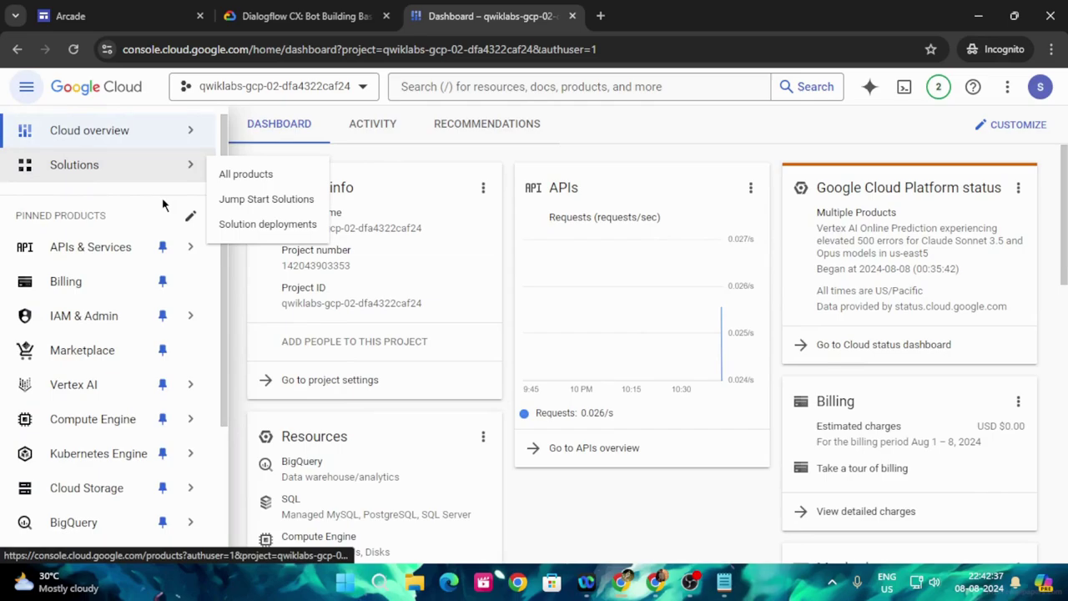
{"action": "left_click", "coordinate": [140, 255]}
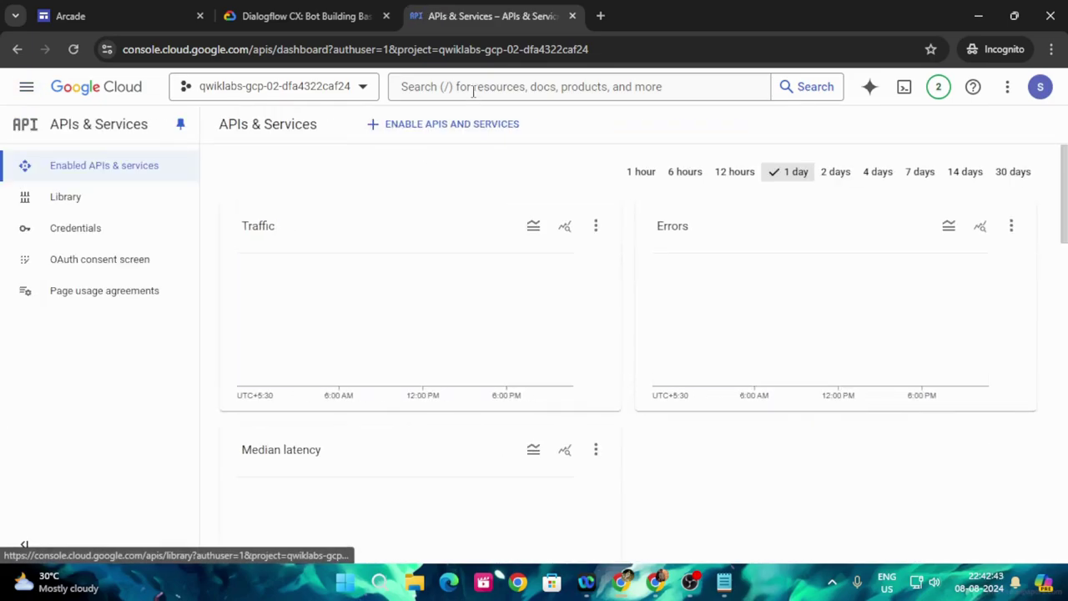
{"action": "key", "text": "/"}
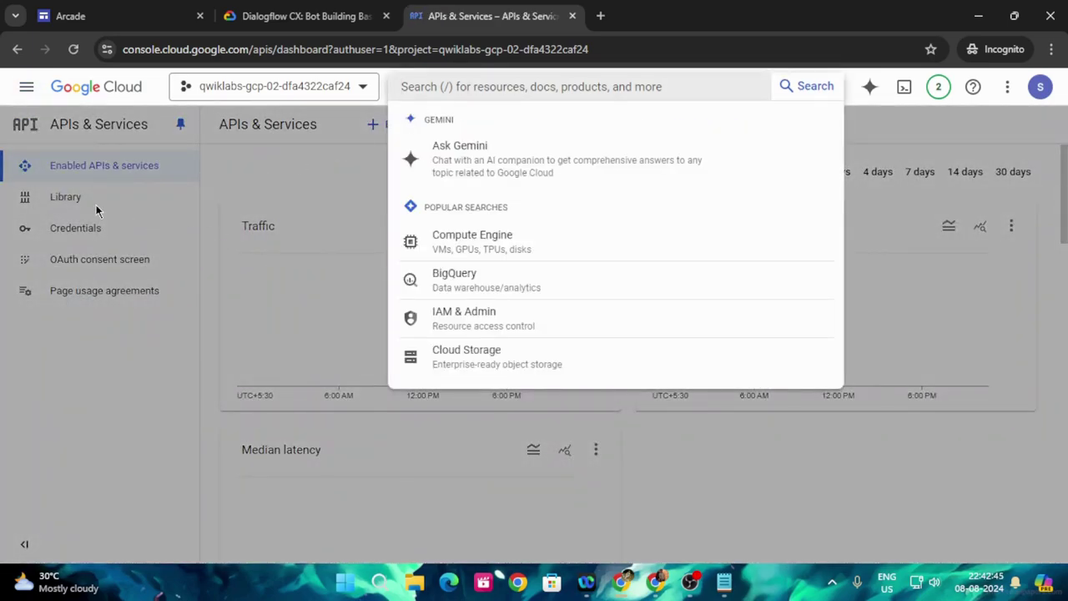
{"action": "left_click", "coordinate": [96, 207]}
{"action": "left_click", "coordinate": [67, 197]}
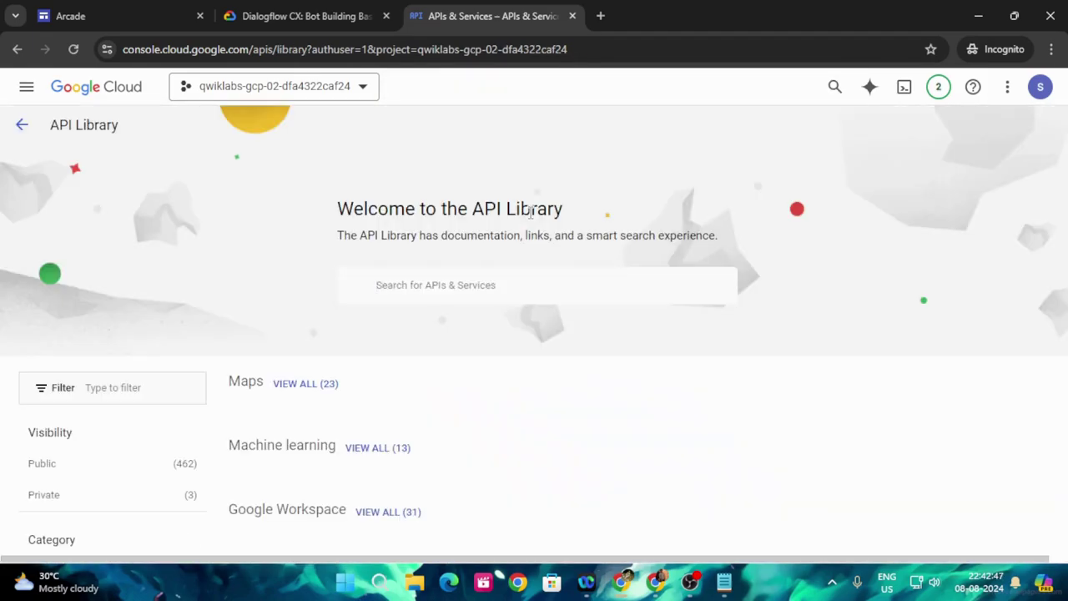
Search the API Library for Dialogflow API and enable it for the project.
{"action": "left_click", "coordinate": [506, 292]}
{"action": "type", "text": "Dialogflow API"}
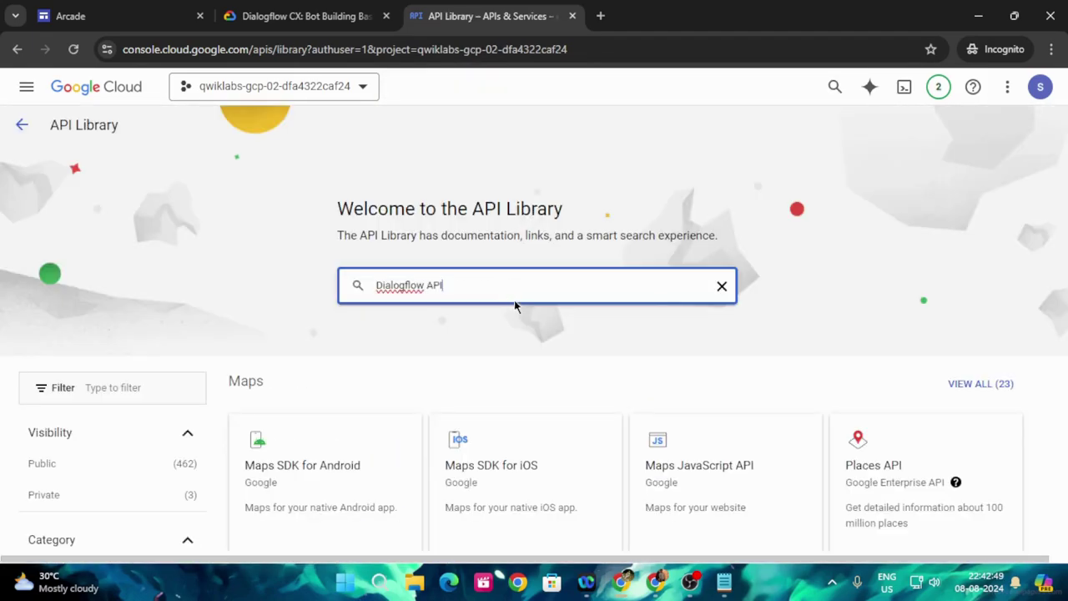
{"action": "key", "text": "Return"}
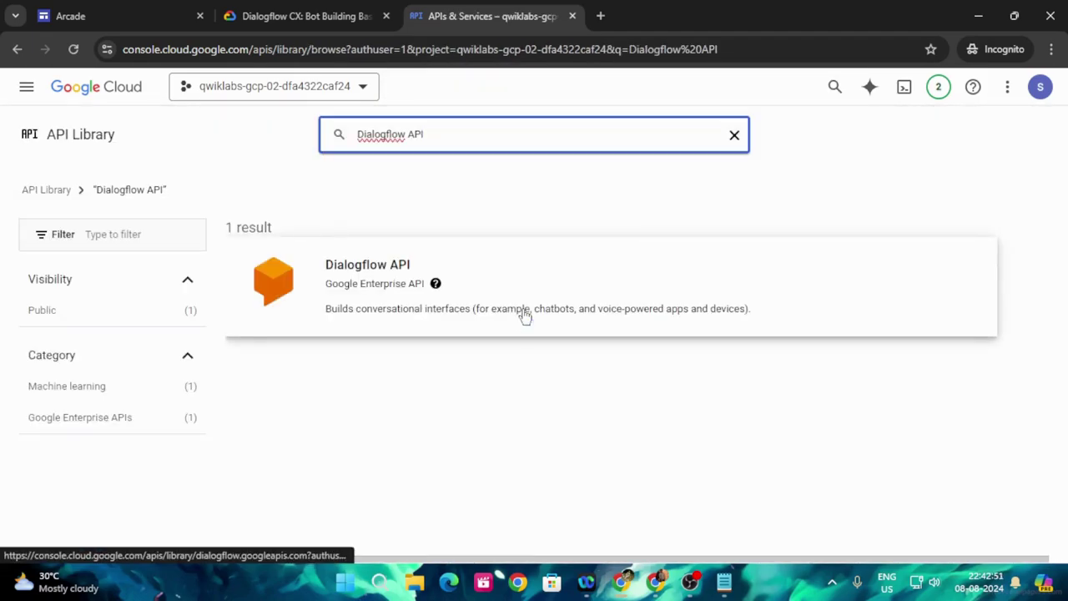
{"action": "left_click", "coordinate": [378, 281]}
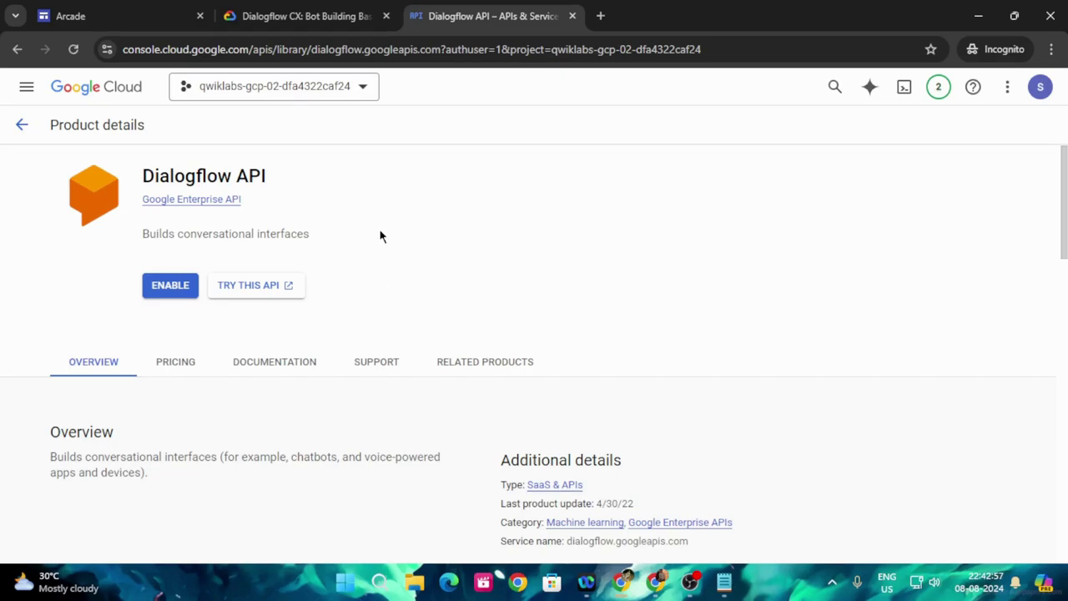
{"action": "left_click", "coordinate": [177, 285]}
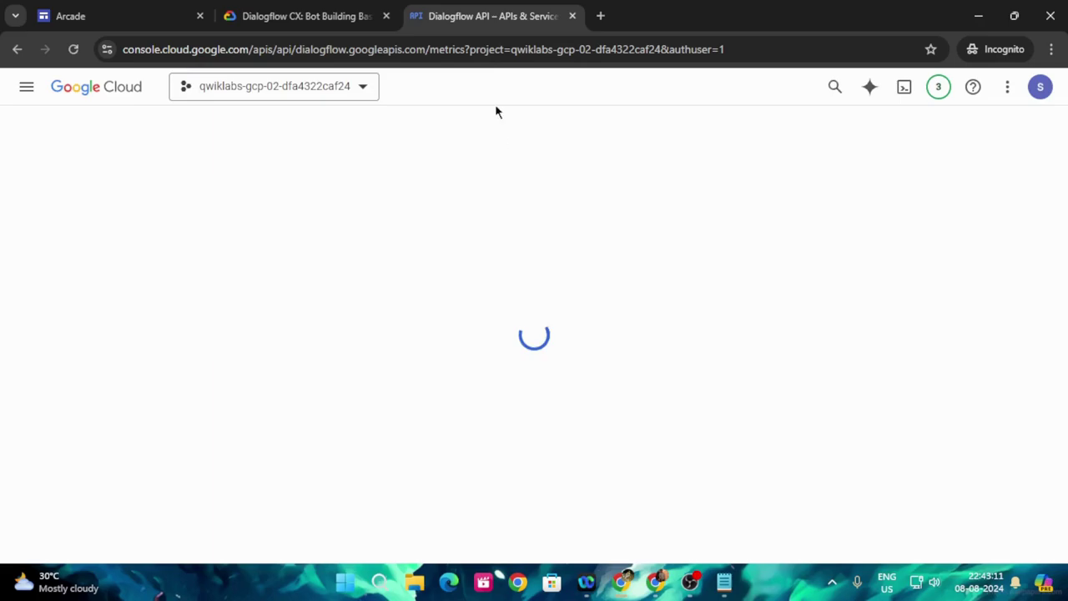
Open the Dialogflow CX console from the lab's Task 1, switch to the student lab account, and close the page of the other account.
{"action": "left_click", "coordinate": [360, 10]}
{"action": "scroll", "coordinate": [538, 318], "scroll_direction": "down", "scroll_amount": 3}
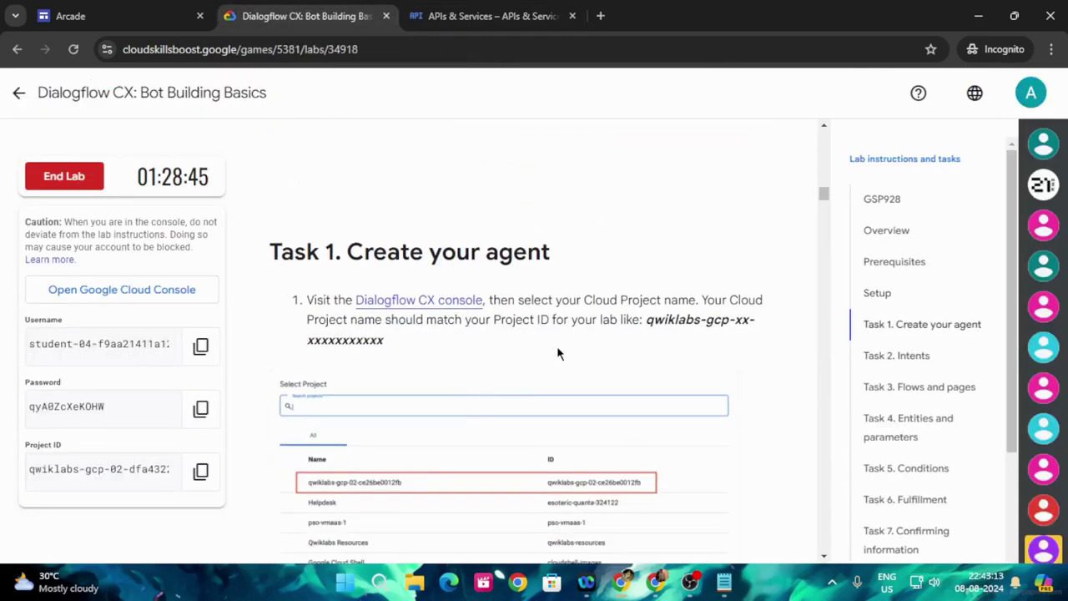
{"action": "left_click", "coordinate": [434, 305]}
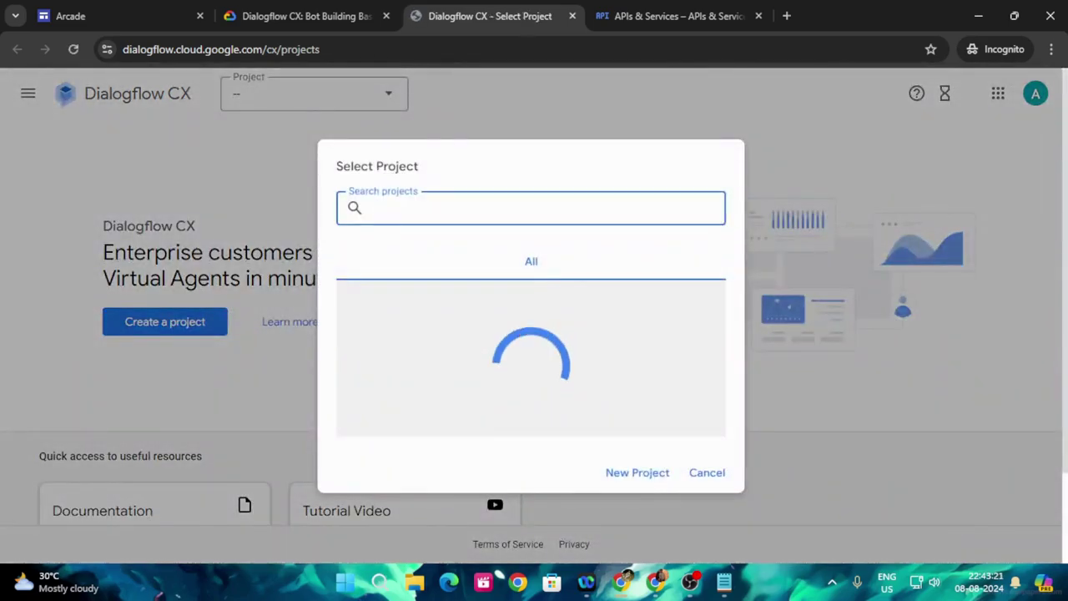
{"action": "left_click", "coordinate": [703, 476]}
{"action": "left_click", "coordinate": [1035, 93]}
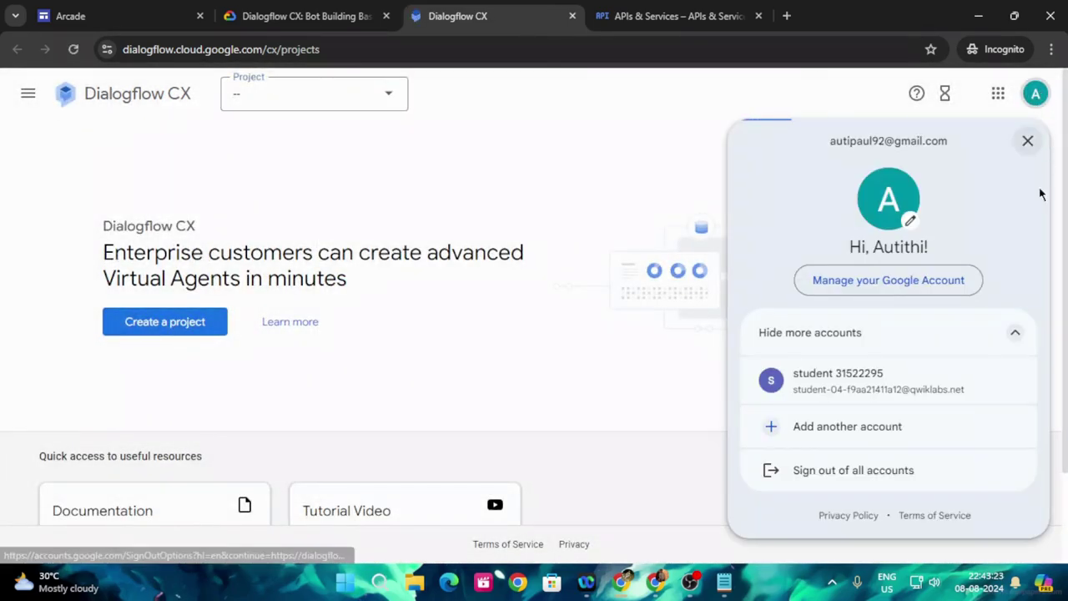
{"action": "scroll", "coordinate": [964, 354], "scroll_direction": "down", "scroll_amount": 2}
{"action": "left_click", "coordinate": [960, 381]}
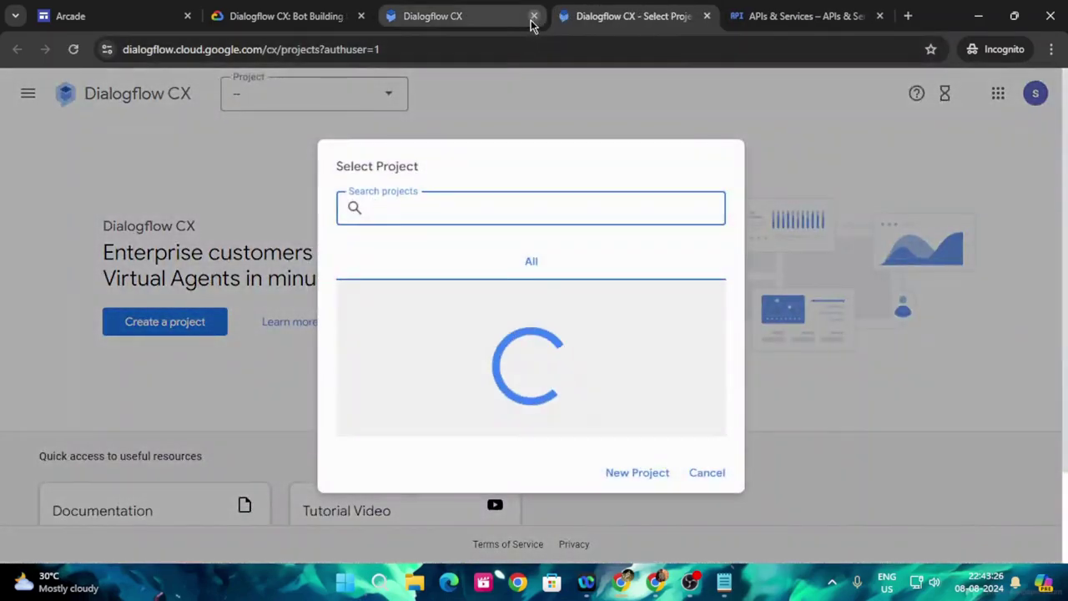
{"action": "left_click", "coordinate": [532, 16]}
Select the lab project in Dialogflow CX using the project ID copied from the lab page, and start a new Build your own agent.
{"action": "left_click", "coordinate": [292, 16]}
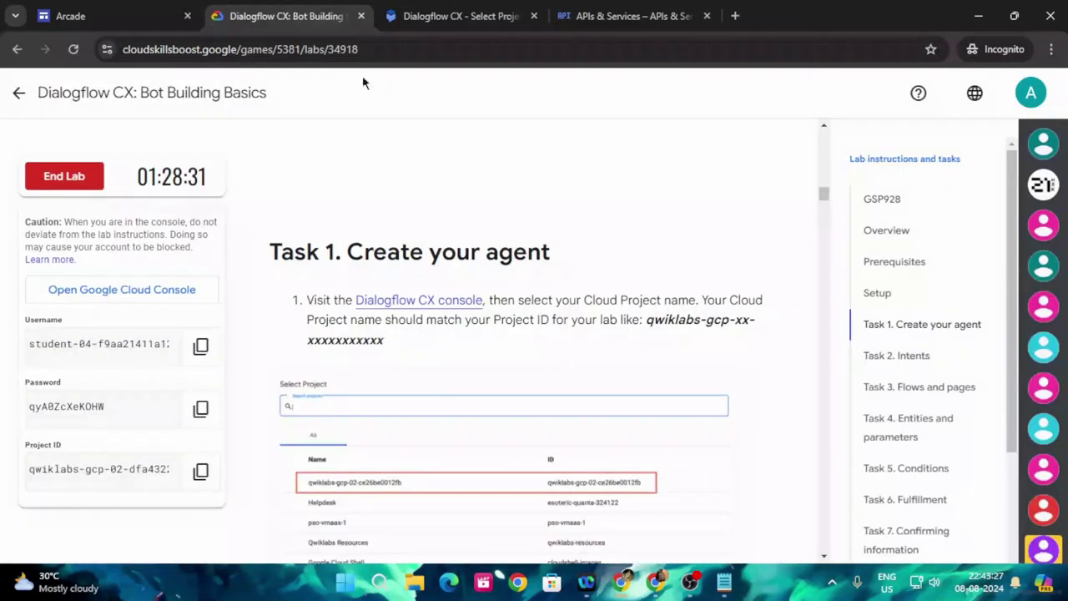
{"action": "left_click", "coordinate": [200, 471]}
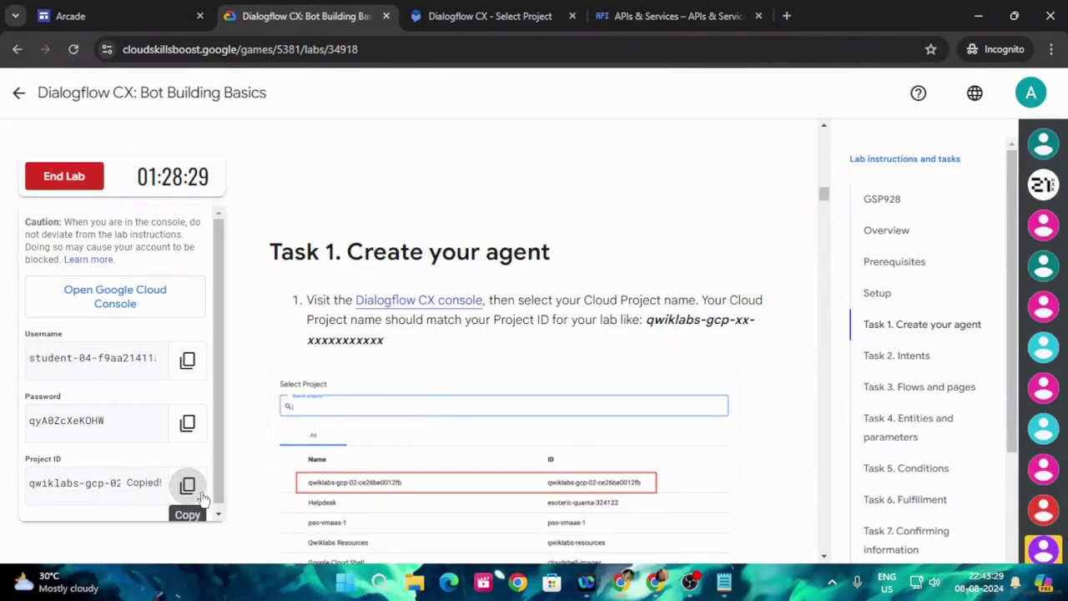
{"action": "left_click", "coordinate": [472, 16]}
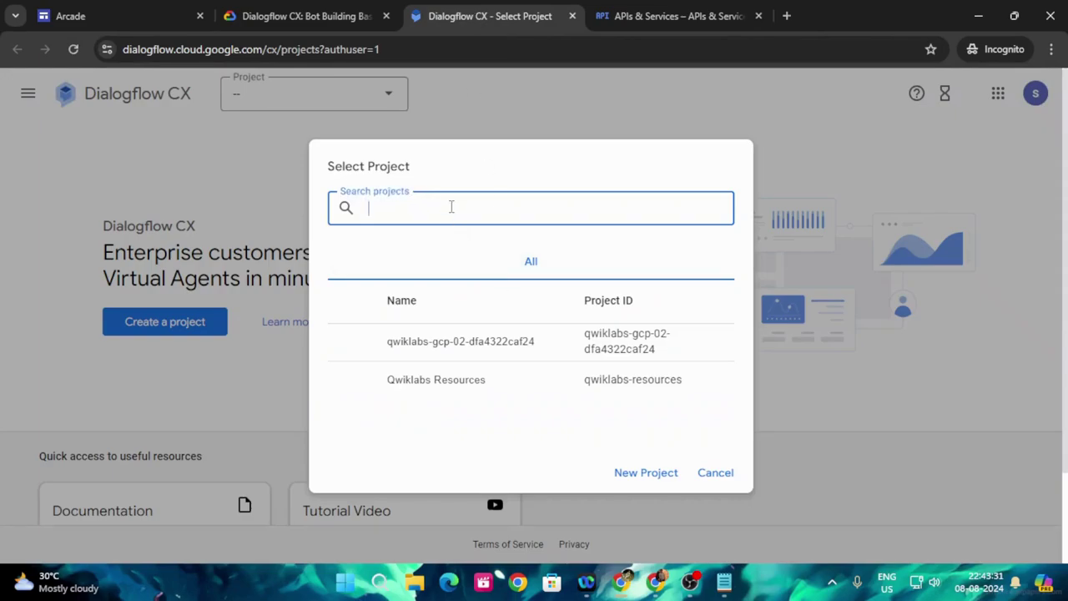
{"action": "key", "text": "ctrl+v"}
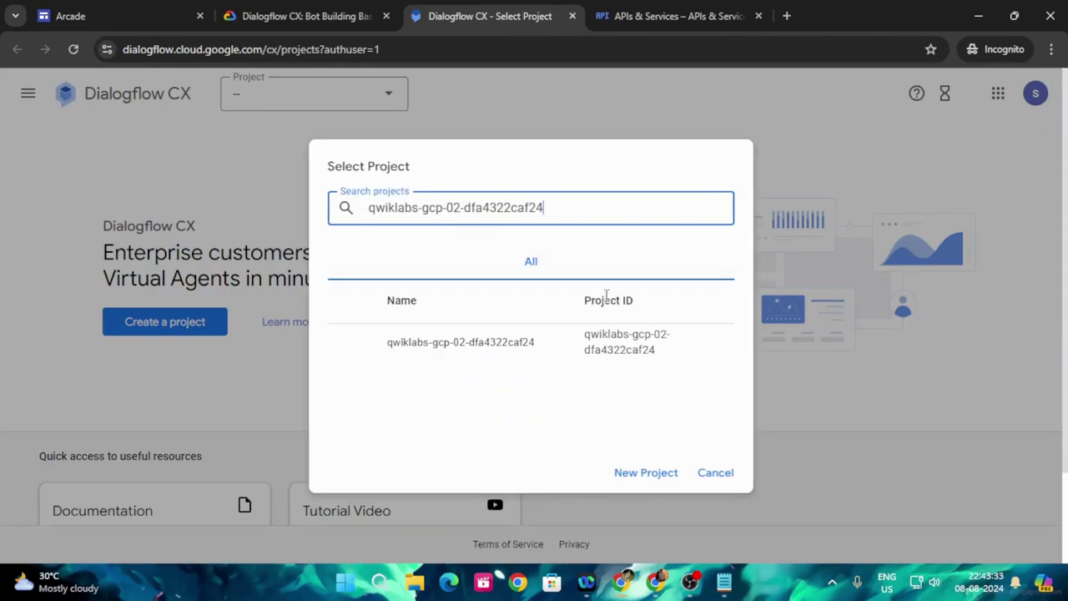
{"action": "left_click", "coordinate": [474, 349]}
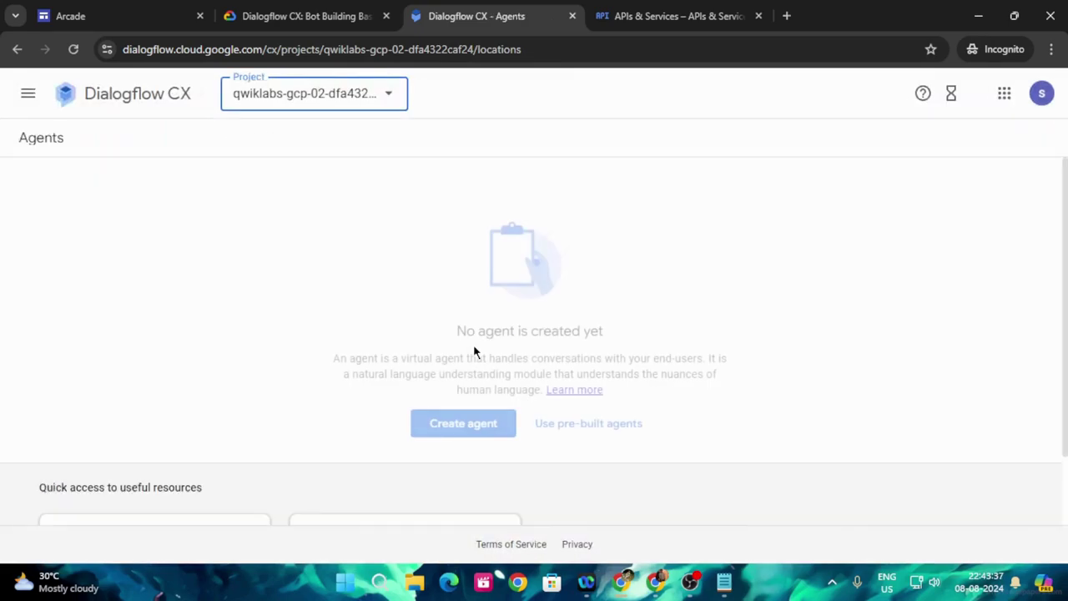
{"action": "left_click", "coordinate": [473, 427]}
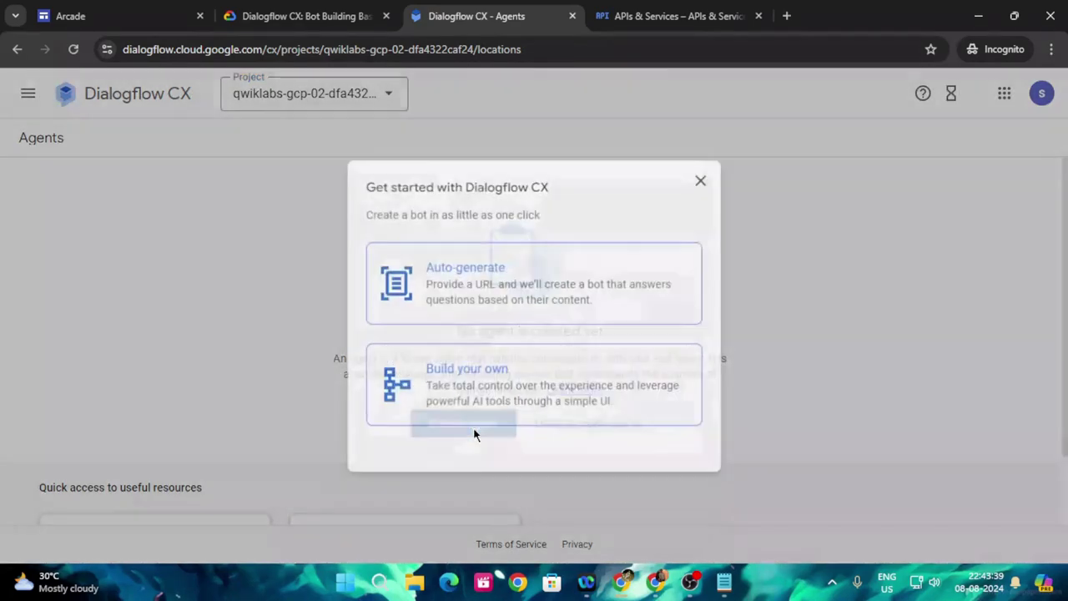
{"action": "left_click", "coordinate": [452, 412]}
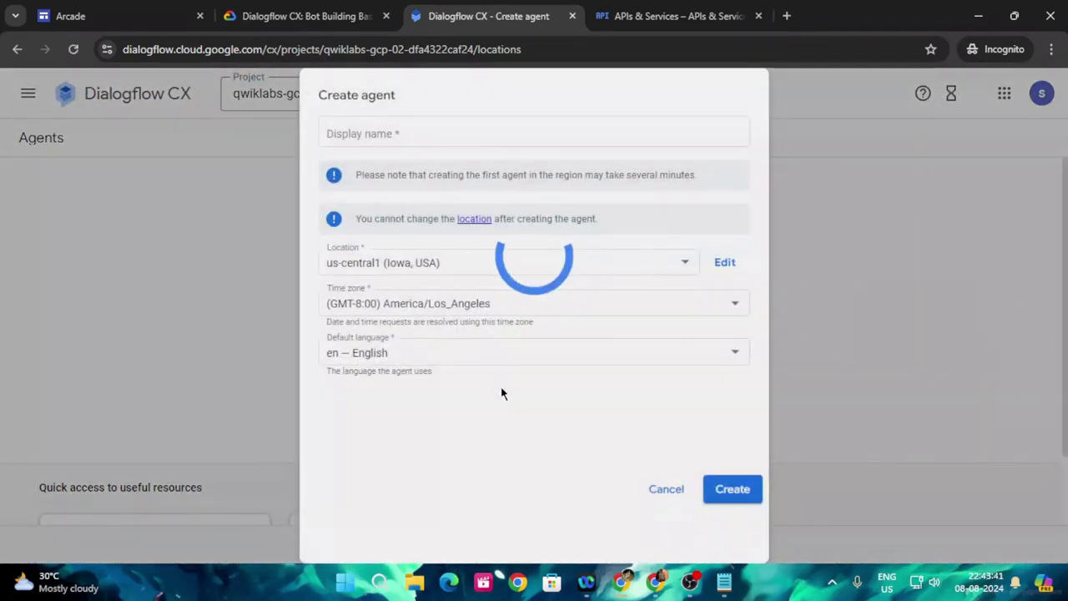
Check the lab progress for the Enable API objective in Task 1.
{"action": "left_click", "coordinate": [306, 16]}
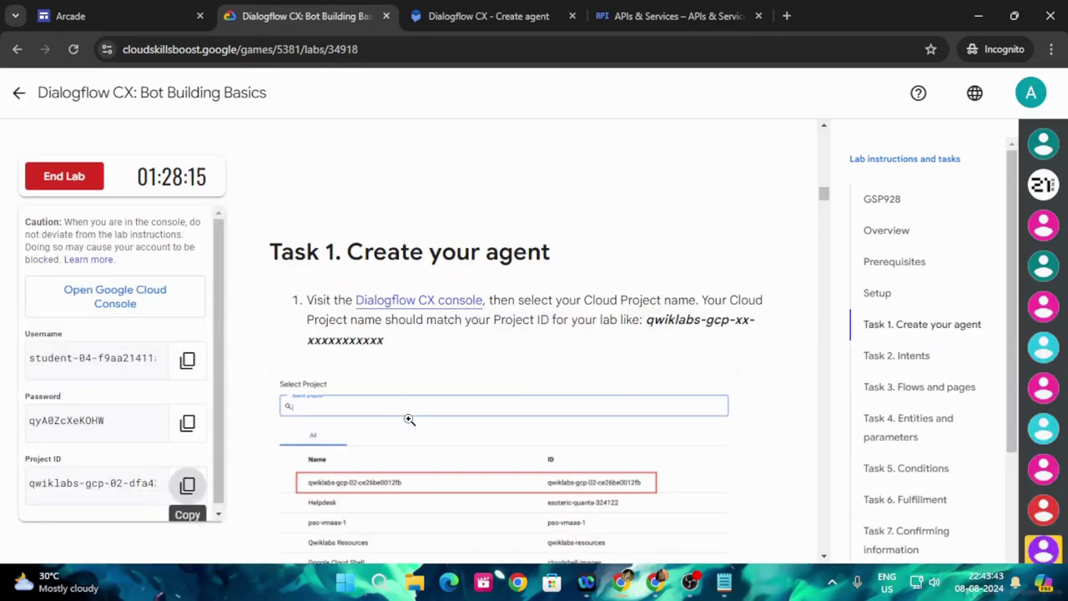
{"action": "scroll", "coordinate": [412, 426], "scroll_direction": "down", "scroll_amount": 4}
{"action": "left_click", "coordinate": [421, 353]}
{"action": "scroll", "coordinate": [584, 342], "scroll_direction": "down", "scroll_amount": 2}
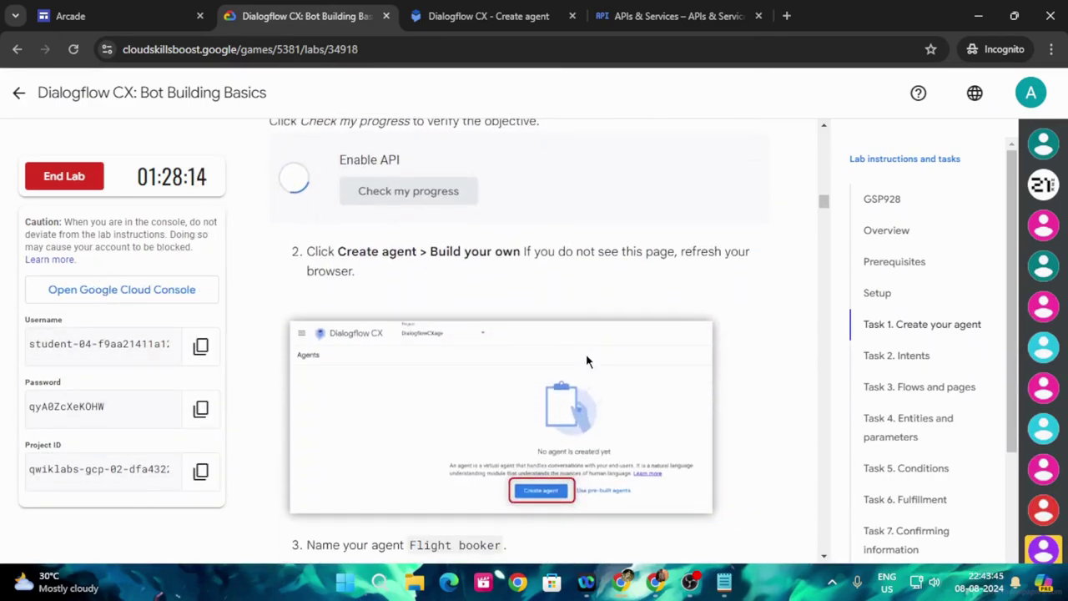
Create the agent with the display name "Flight booker" copied from the lab instructions and the location global.
{"action": "scroll", "coordinate": [674, 337], "scroll_direction": "down", "scroll_amount": 3}
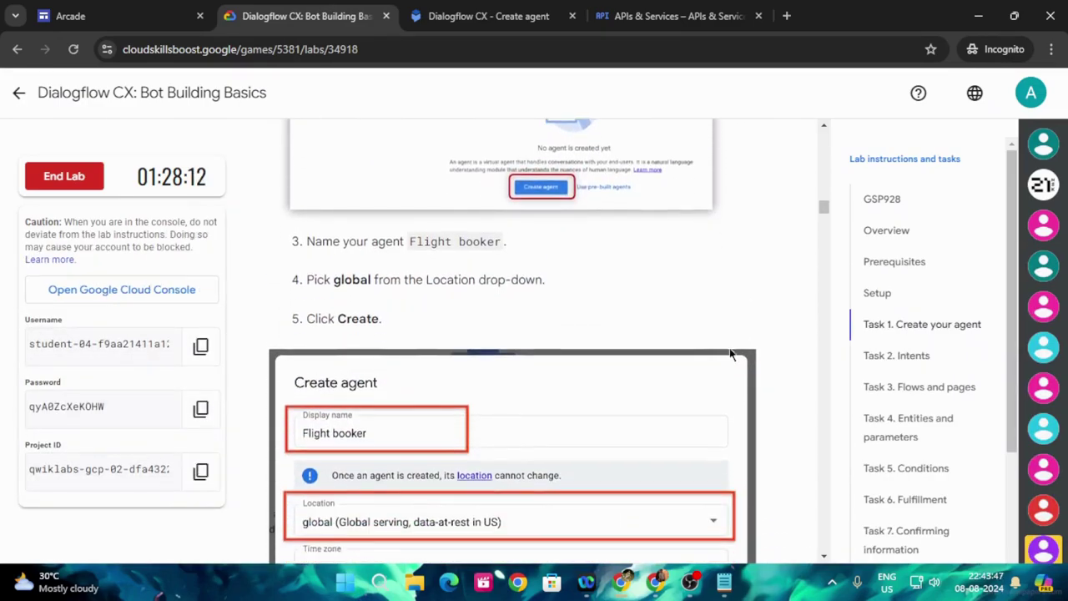
{"action": "scroll", "coordinate": [452, 403], "scroll_direction": "up", "scroll_amount": 2}
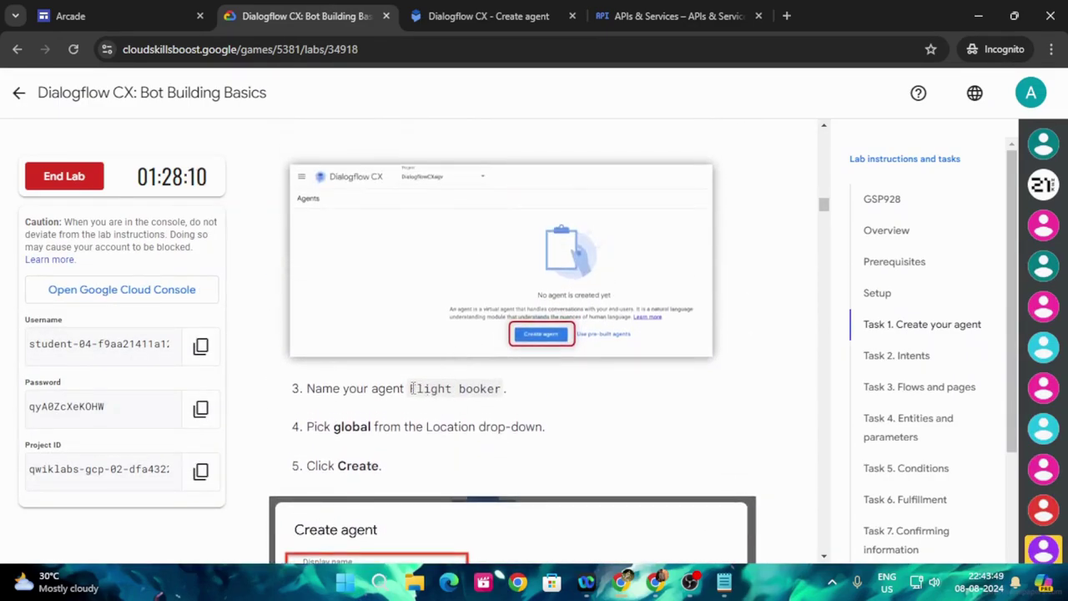
{"action": "left_click_drag", "start_coordinate": [411, 388], "coordinate": [503, 390]}
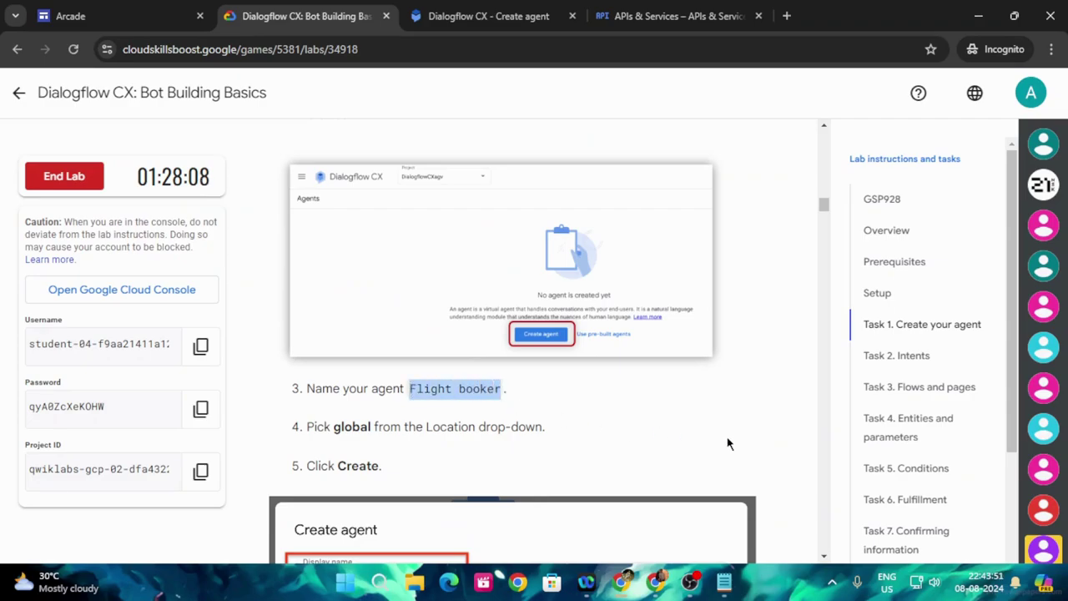
{"action": "left_click", "coordinate": [518, 8]}
{"action": "left_click", "coordinate": [441, 136]}
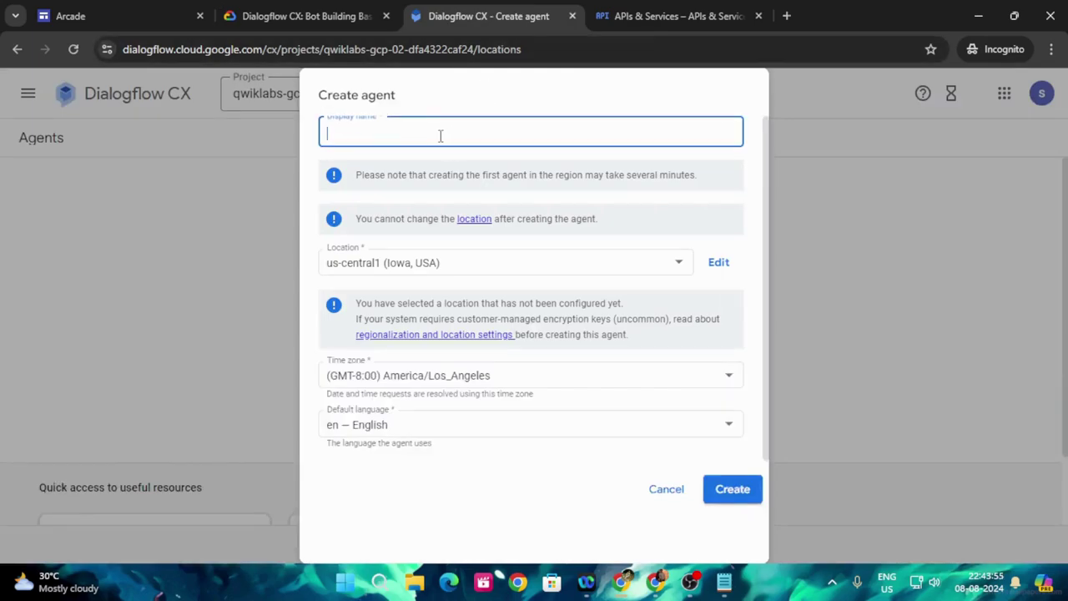
{"action": "key", "text": "ctrl+v"}
{"action": "left_click", "coordinate": [443, 263]}
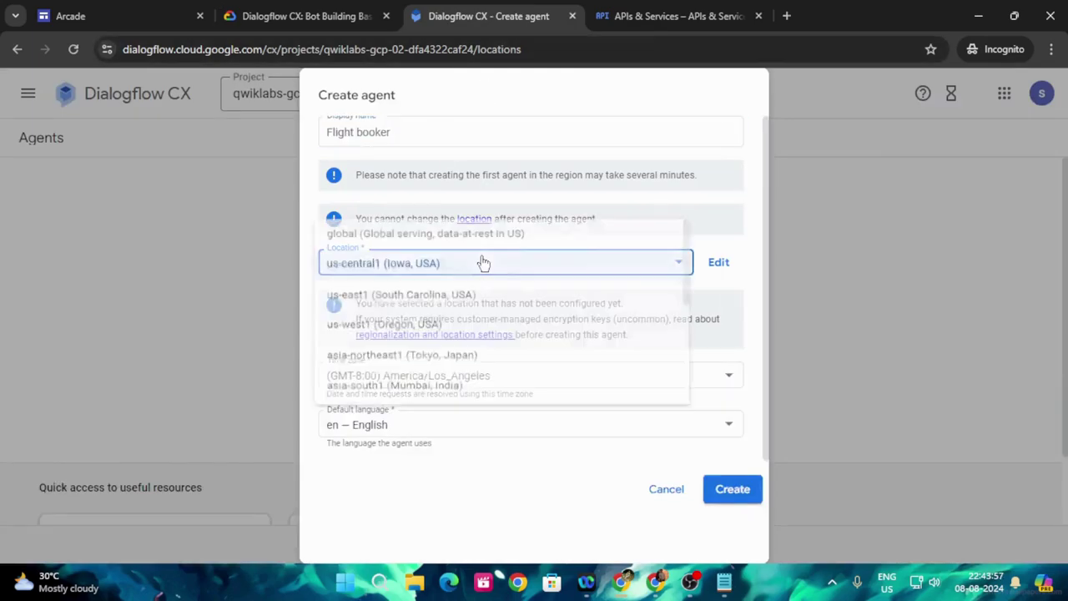
{"action": "left_click", "coordinate": [390, 231]}
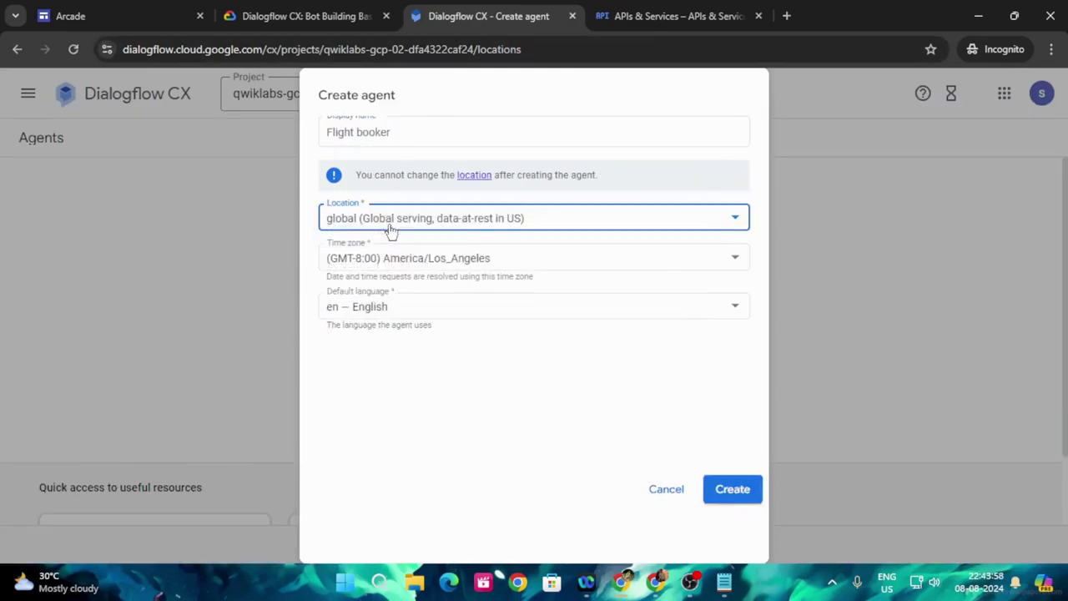
{"action": "left_click", "coordinate": [735, 492]}
Review the lab's logging settings instructions, switch Dialogflow CX back to the student lab account, and dismiss the agent notification.
{"action": "left_click", "coordinate": [301, 16]}
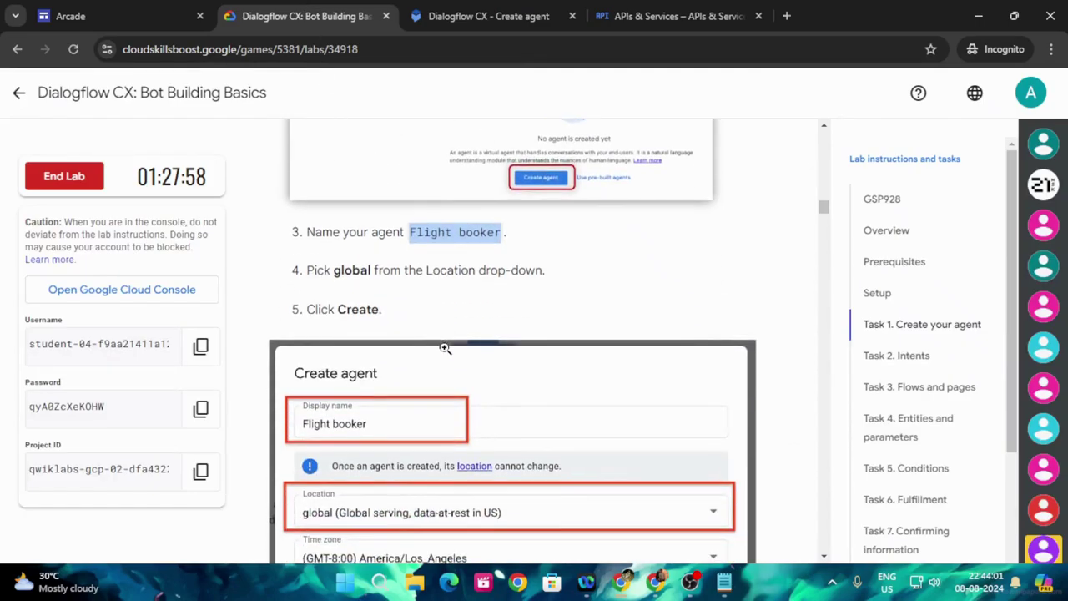
{"action": "scroll", "coordinate": [446, 349], "scroll_direction": "down", "scroll_amount": 8}
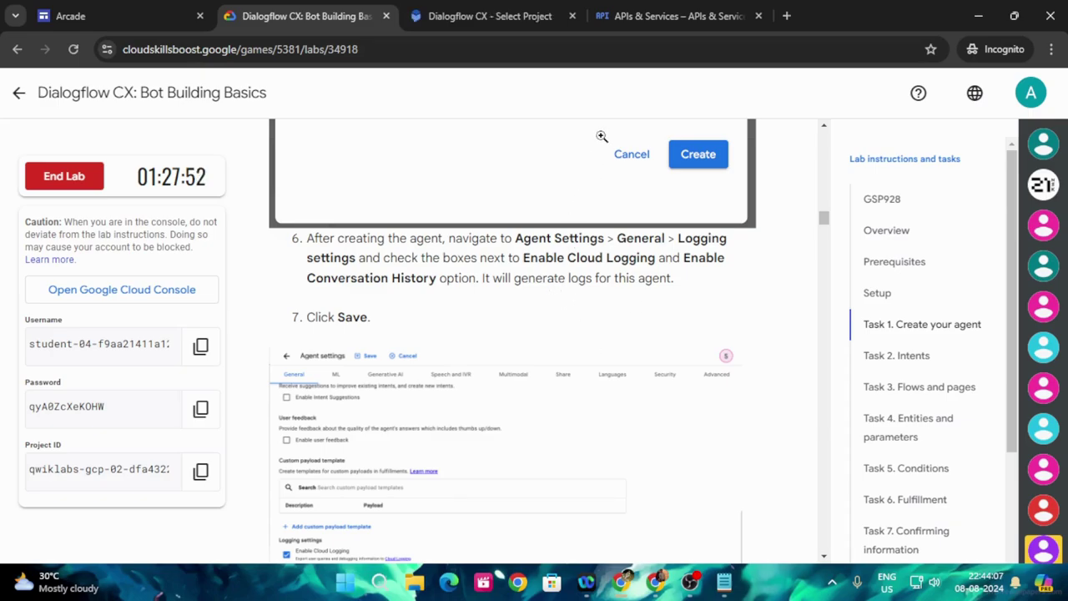
{"action": "left_click", "coordinate": [518, 16]}
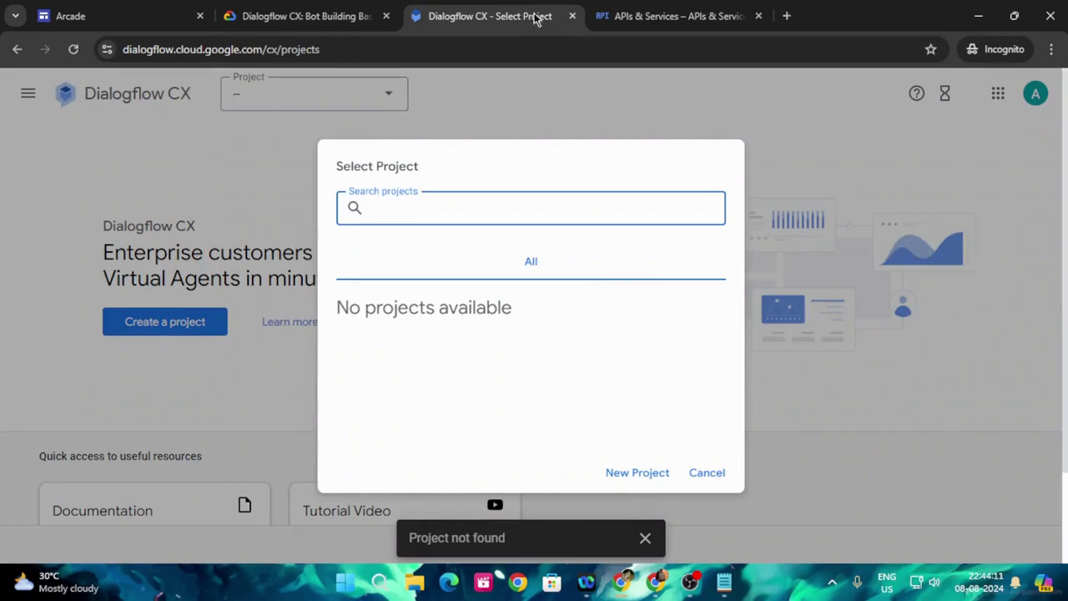
{"action": "left_click", "coordinate": [708, 473]}
{"action": "left_click", "coordinate": [1036, 92]}
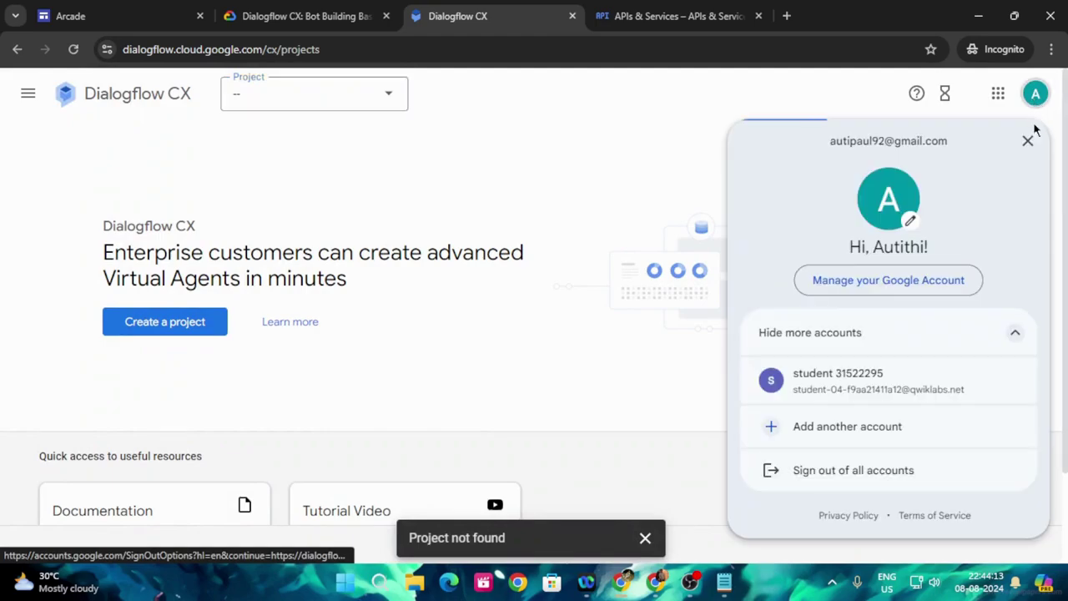
{"action": "left_click", "coordinate": [901, 378]}
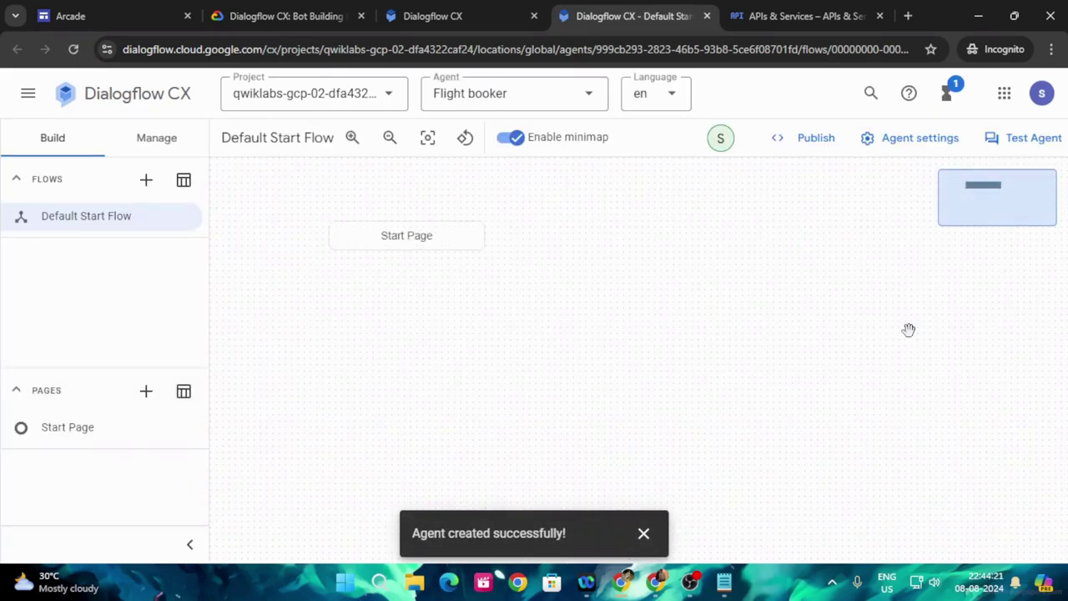
{"action": "left_click", "coordinate": [646, 536]}
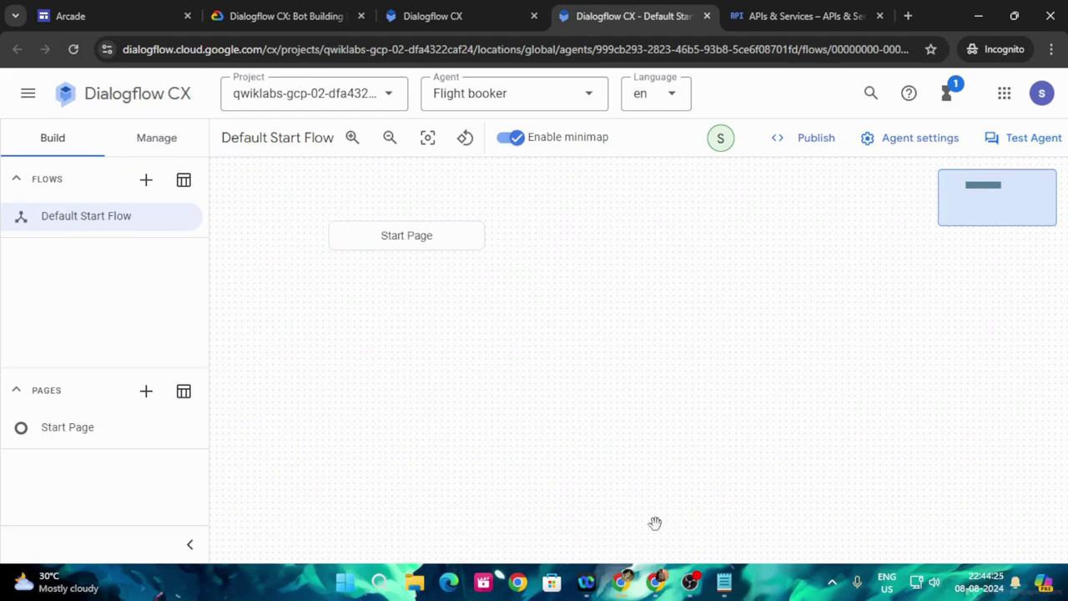
Enable Cloud Logging and conversation history in the Flight booker agent's general settings, as the lab instructs, and save the settings.
{"action": "left_click", "coordinate": [286, 9]}
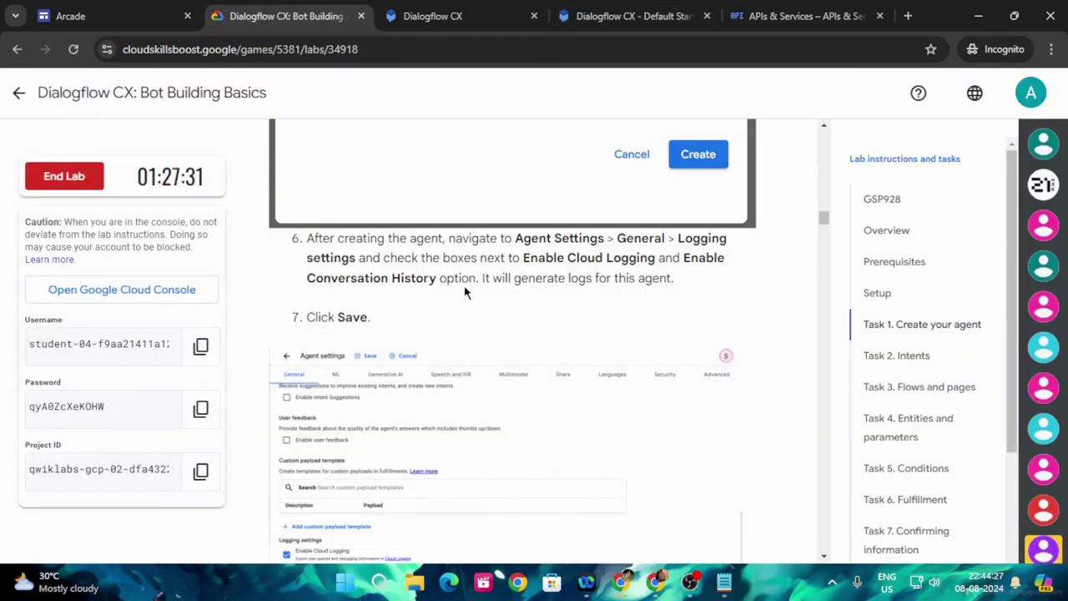
{"action": "left_click", "coordinate": [655, 7]}
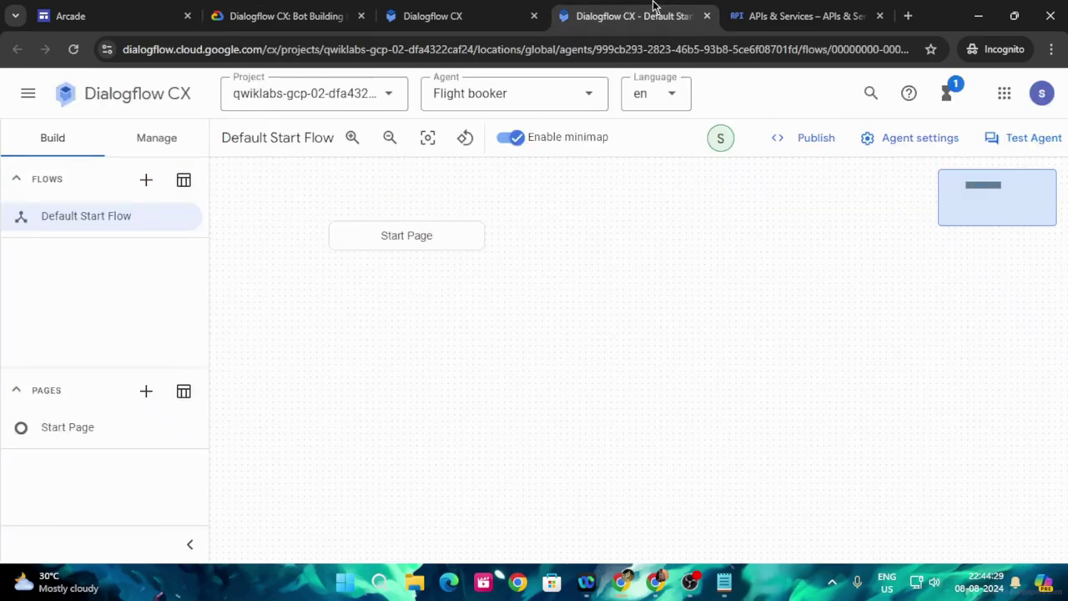
{"action": "left_click", "coordinate": [928, 142]}
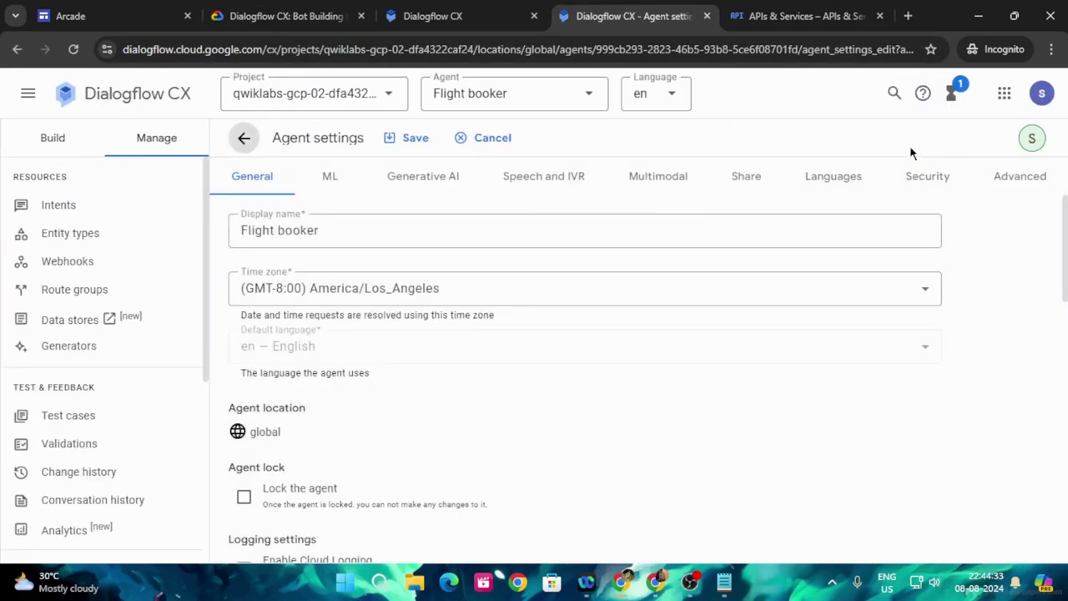
{"action": "left_click", "coordinate": [284, 16]}
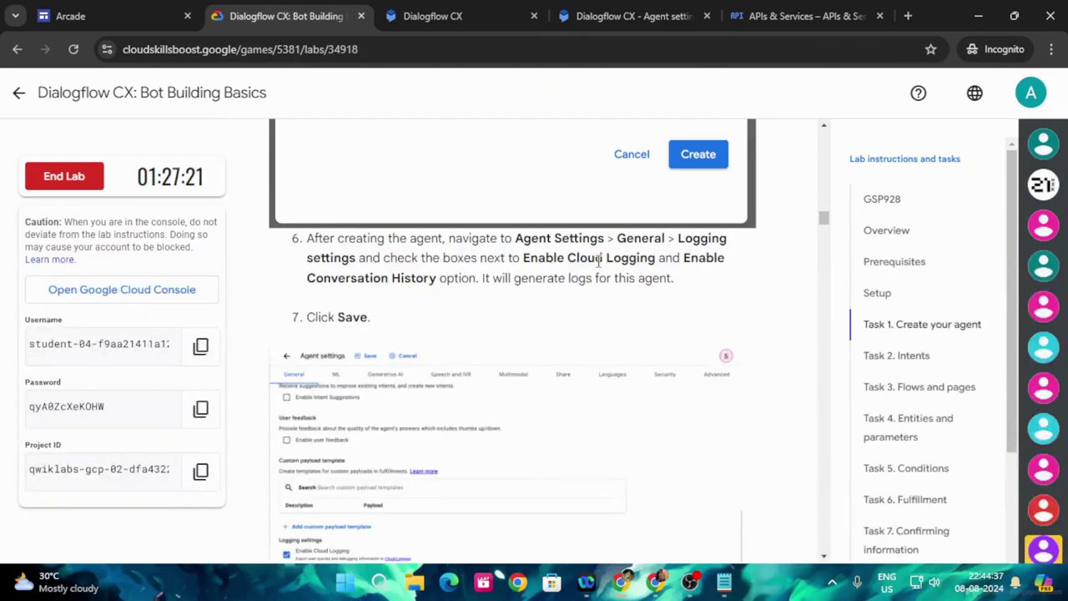
{"action": "left_click", "coordinate": [432, 16]}
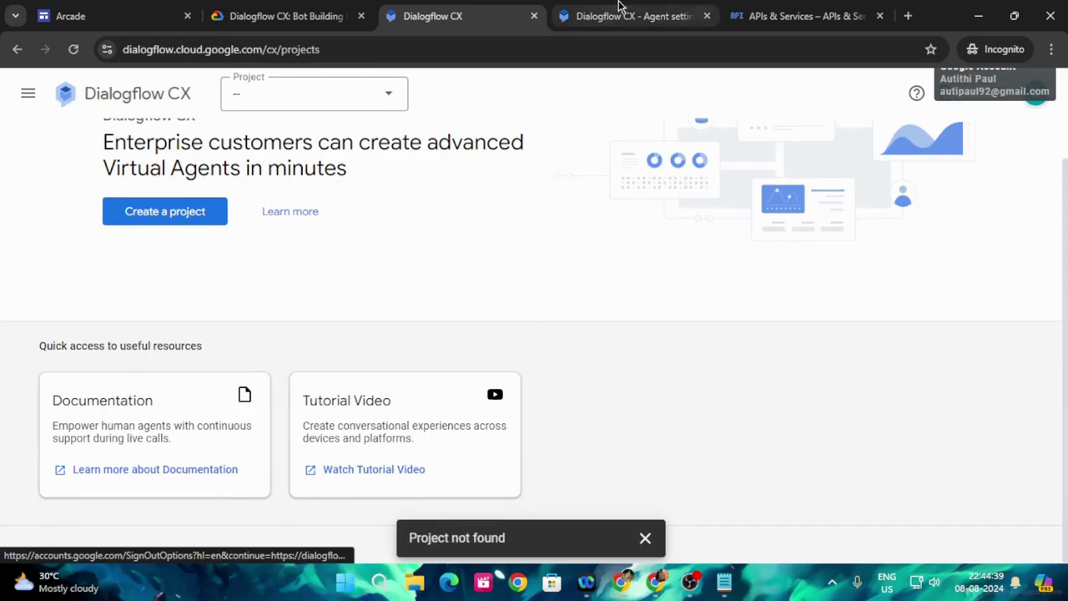
{"action": "left_click", "coordinate": [616, 15]}
{"action": "scroll", "coordinate": [409, 324], "scroll_direction": "down", "scroll_amount": 3}
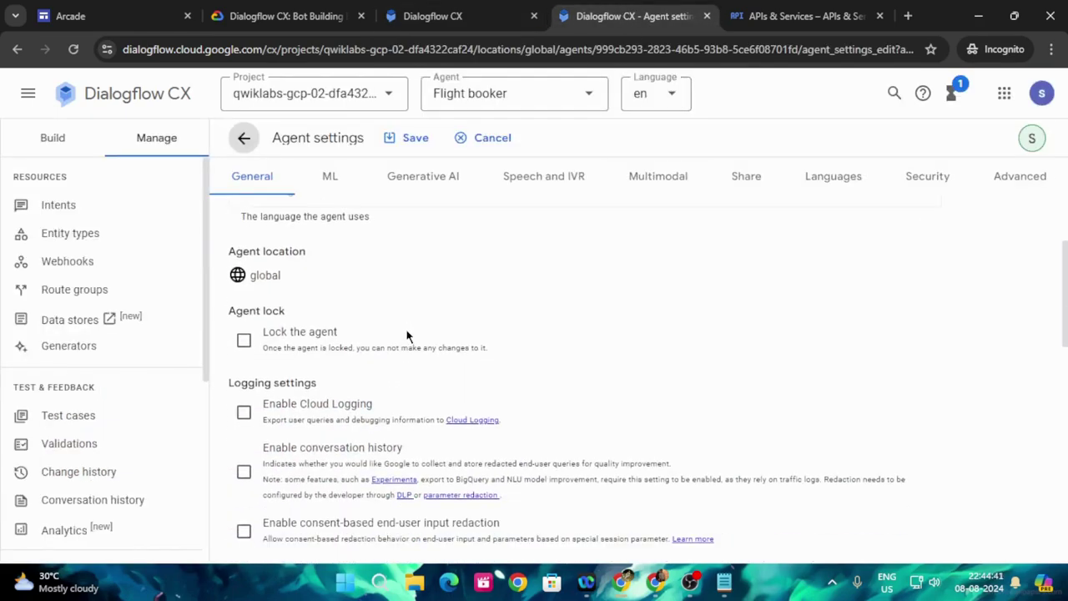
{"action": "left_click", "coordinate": [244, 334]}
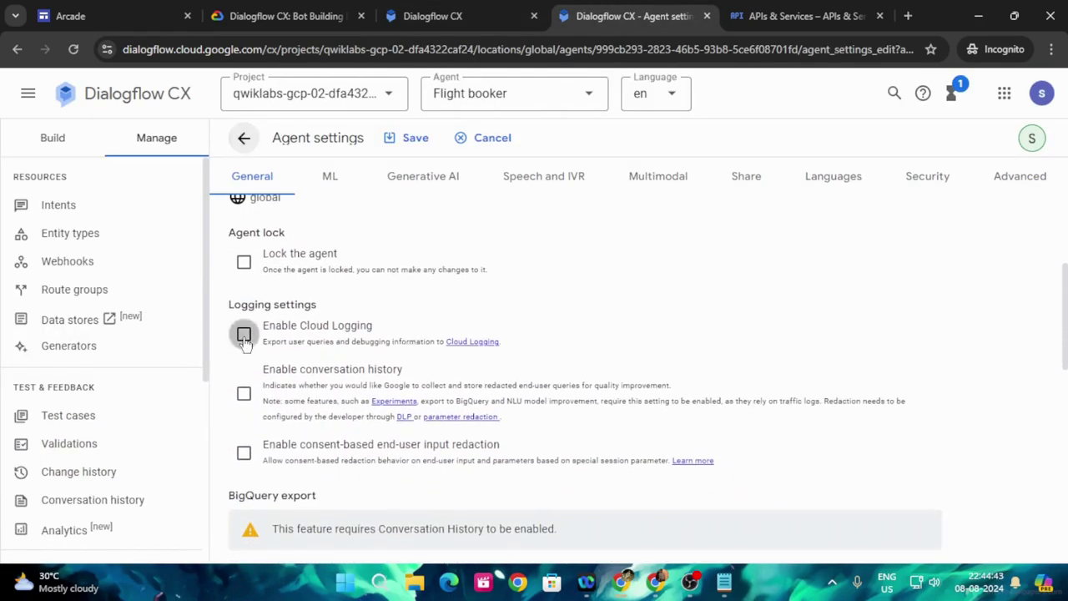
{"action": "left_click", "coordinate": [244, 393]}
{"action": "left_click", "coordinate": [415, 137]}
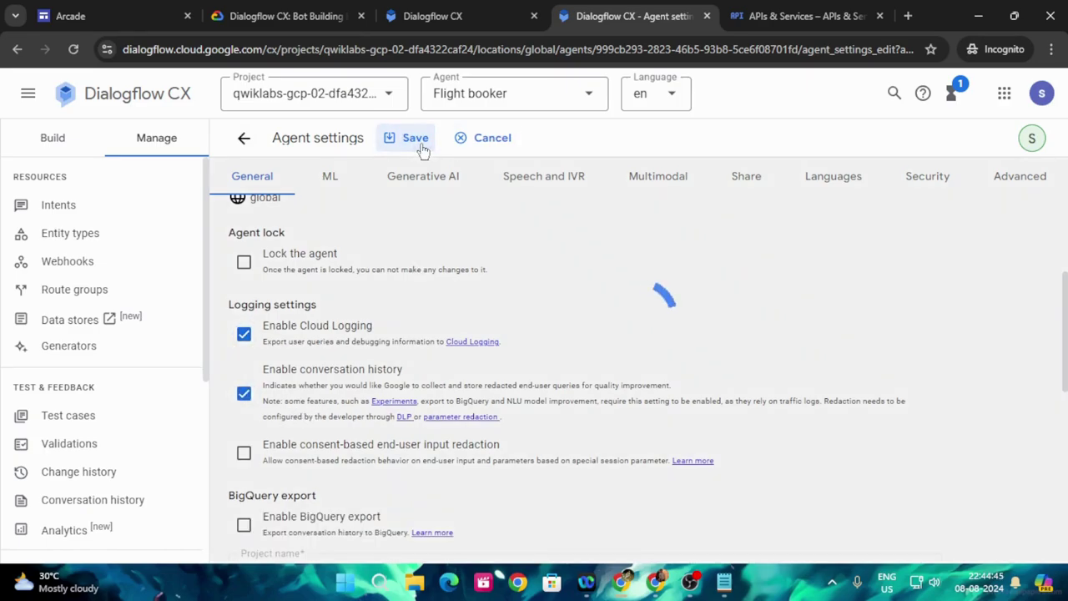
Check the lab progress for the Create an Agent objective, repeating the check until it is accepted and reviewing the saved logging settings in between.
{"action": "left_click", "coordinate": [283, 16]}
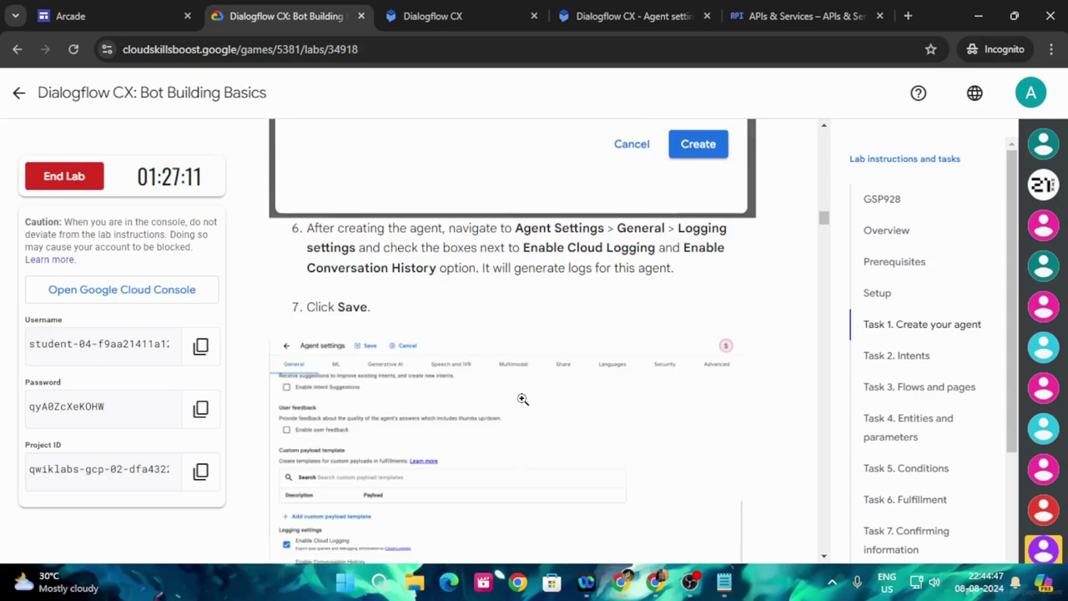
{"action": "scroll", "coordinate": [518, 394], "scroll_direction": "down", "scroll_amount": 4}
{"action": "left_click", "coordinate": [432, 399]}
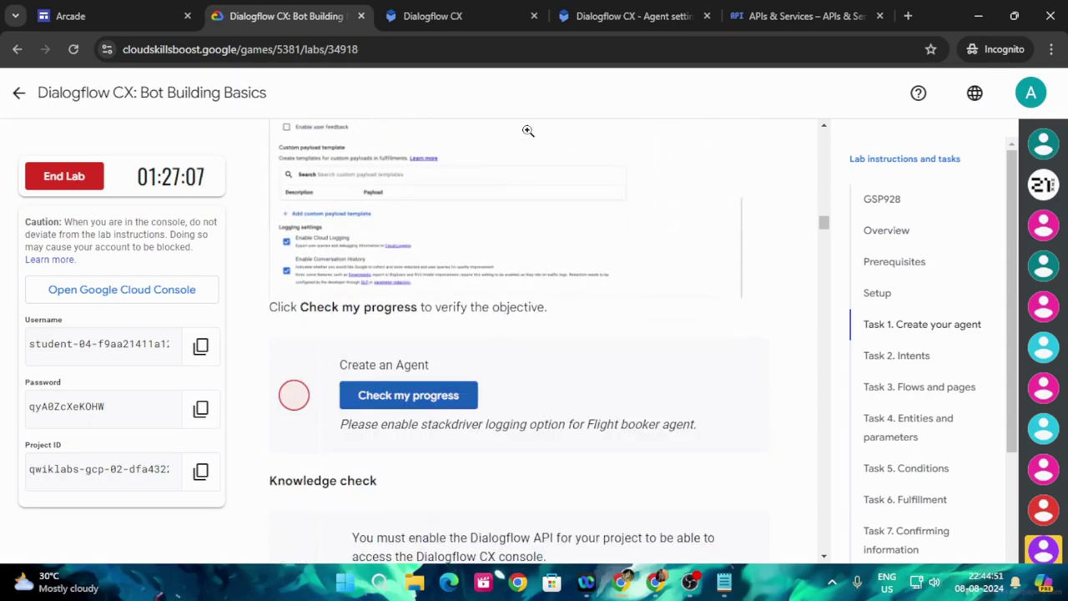
{"action": "left_click", "coordinate": [598, 8]}
{"action": "left_click", "coordinate": [265, 12]}
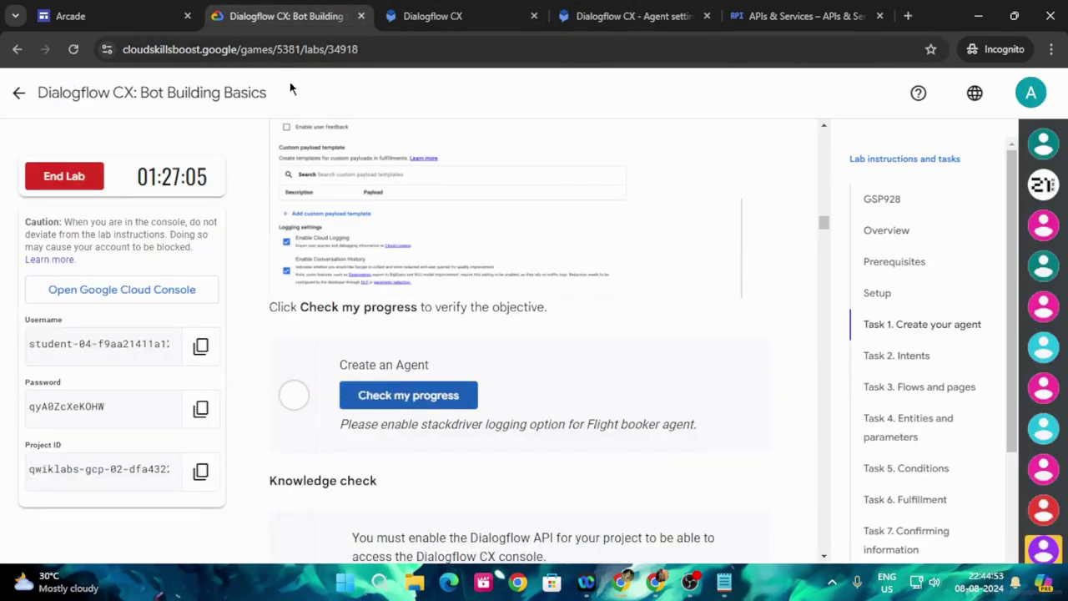
{"action": "left_click", "coordinate": [399, 399]}
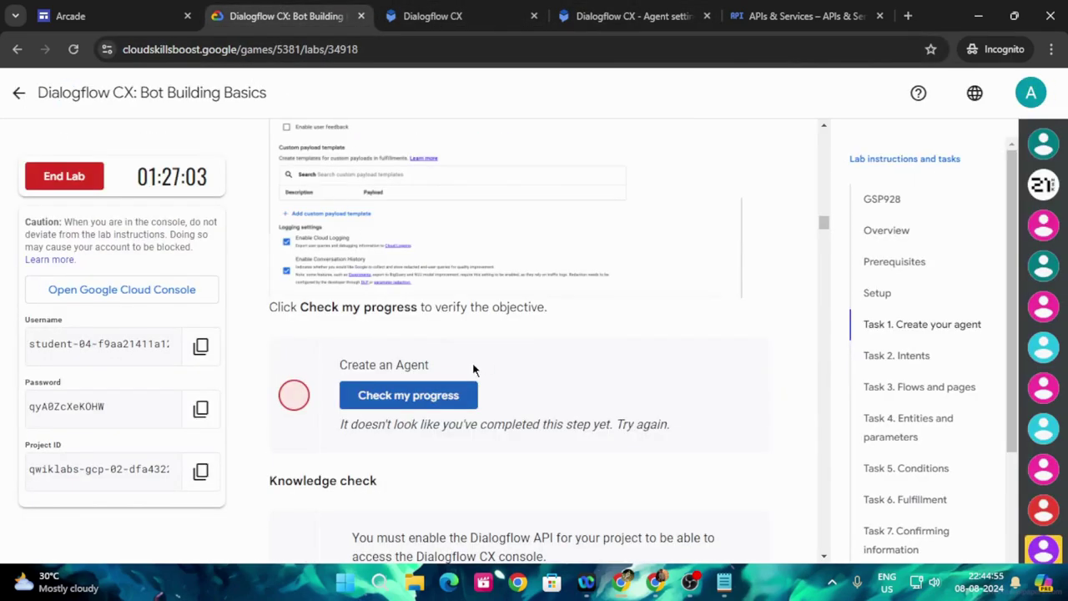
{"action": "left_click", "coordinate": [453, 390]}
{"action": "left_click", "coordinate": [597, 16]}
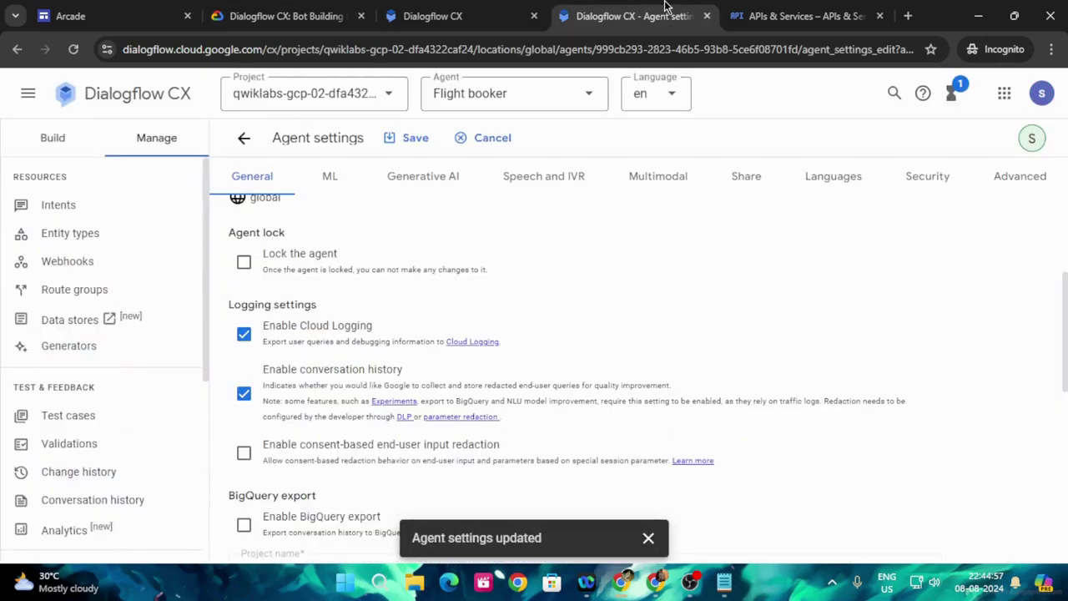
{"action": "left_click", "coordinate": [293, 14]}
{"action": "left_click", "coordinate": [424, 398]}
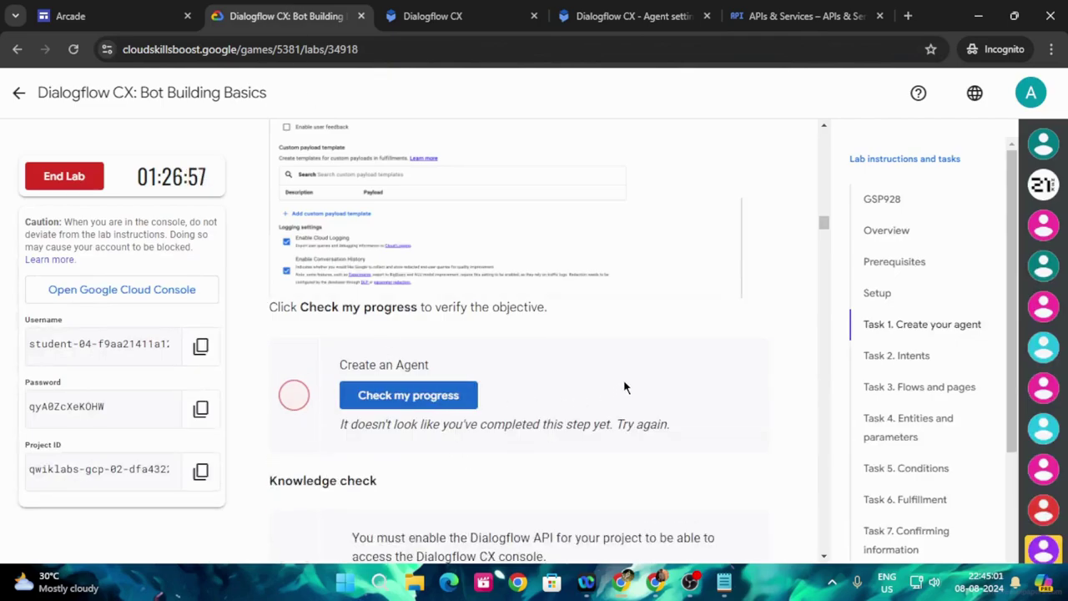
{"action": "left_click", "coordinate": [363, 398]}
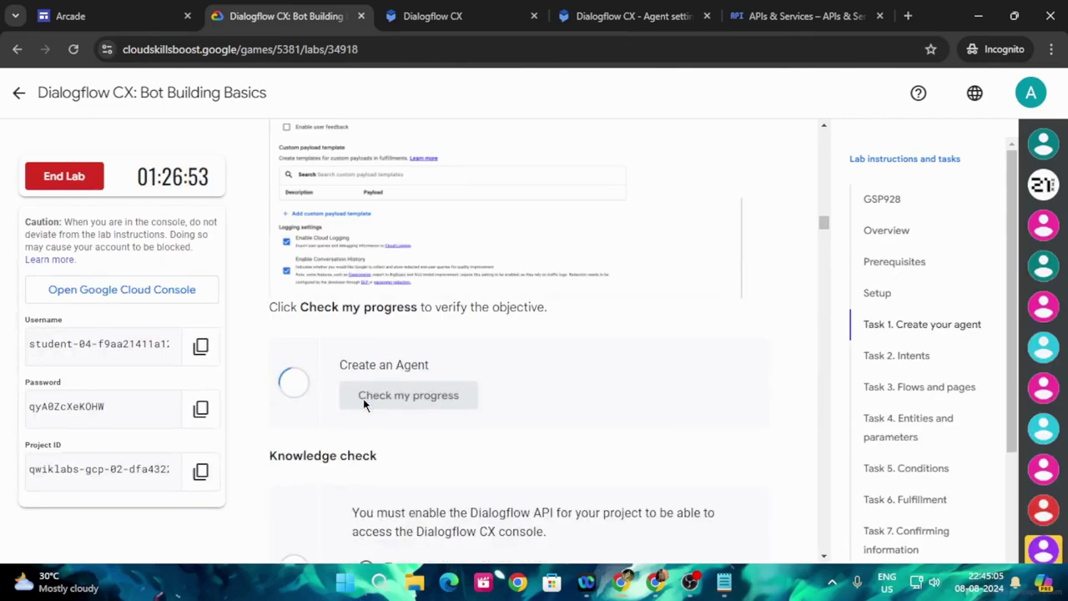
{"action": "left_click", "coordinate": [363, 398]}
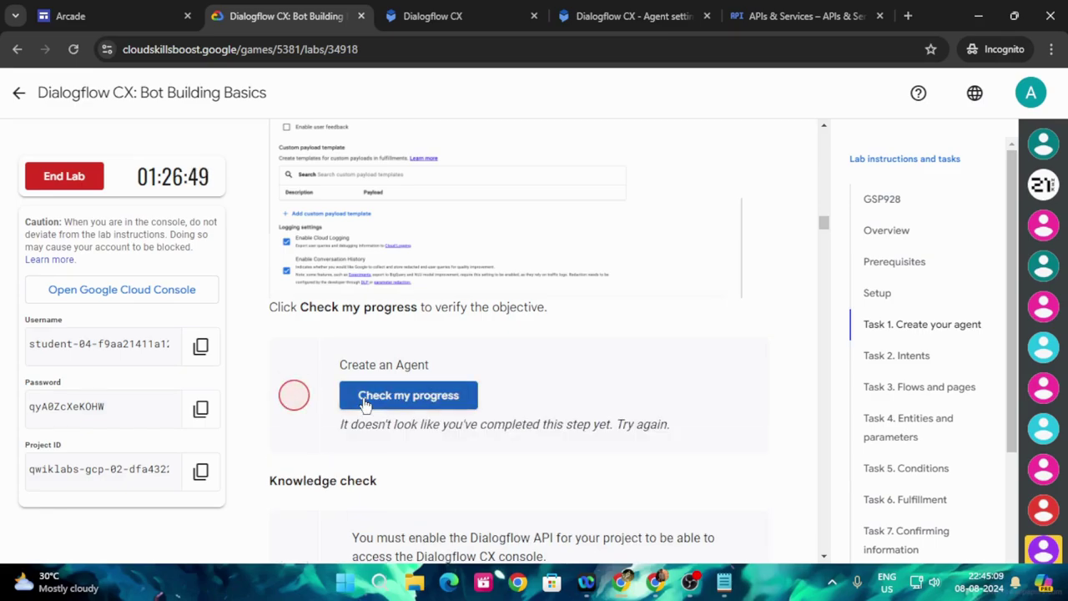
{"action": "left_click", "coordinate": [363, 398]}
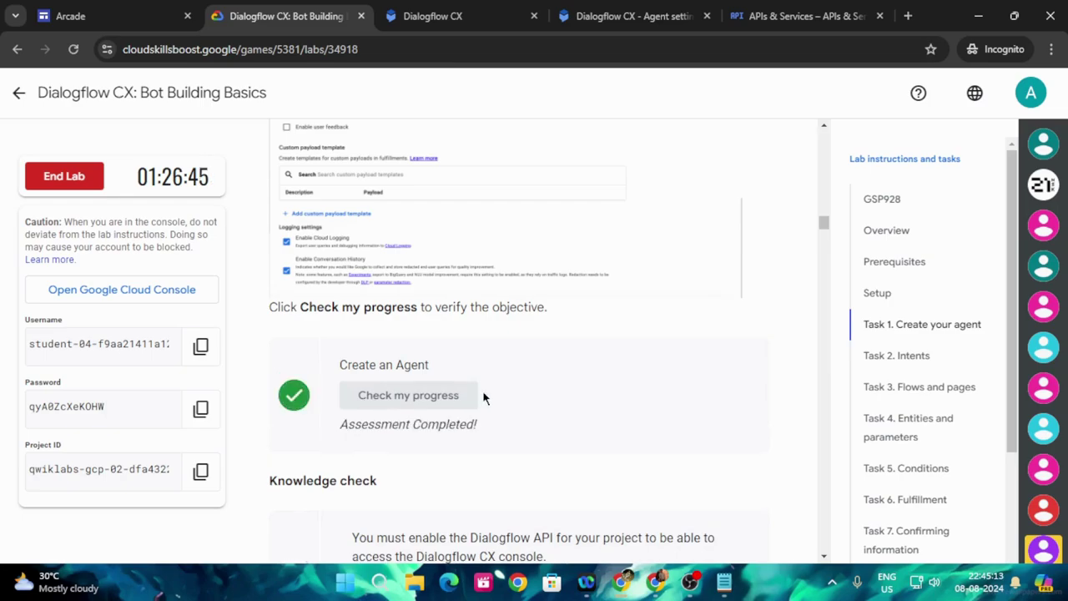
Start a new intent in the agent with the display name main.book_a_flight, copied from the lab's Task 2 instructions.
{"action": "scroll", "coordinate": [484, 392], "scroll_direction": "down", "scroll_amount": 5}
{"action": "scroll", "coordinate": [483, 390], "scroll_direction": "down", "scroll_amount": 5}
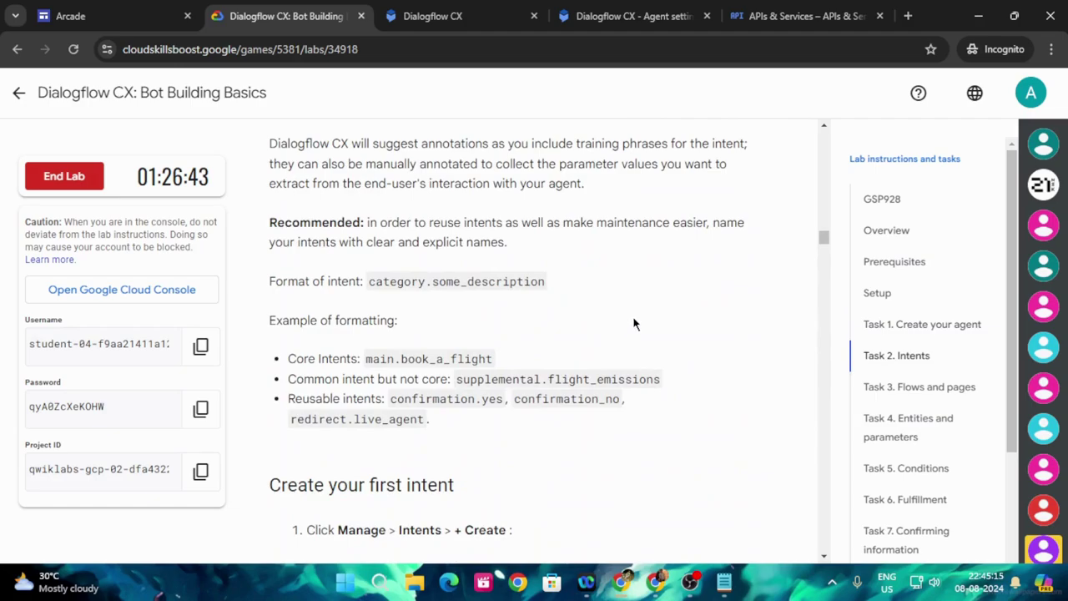
{"action": "scroll", "coordinate": [636, 315], "scroll_direction": "down", "scroll_amount": 4}
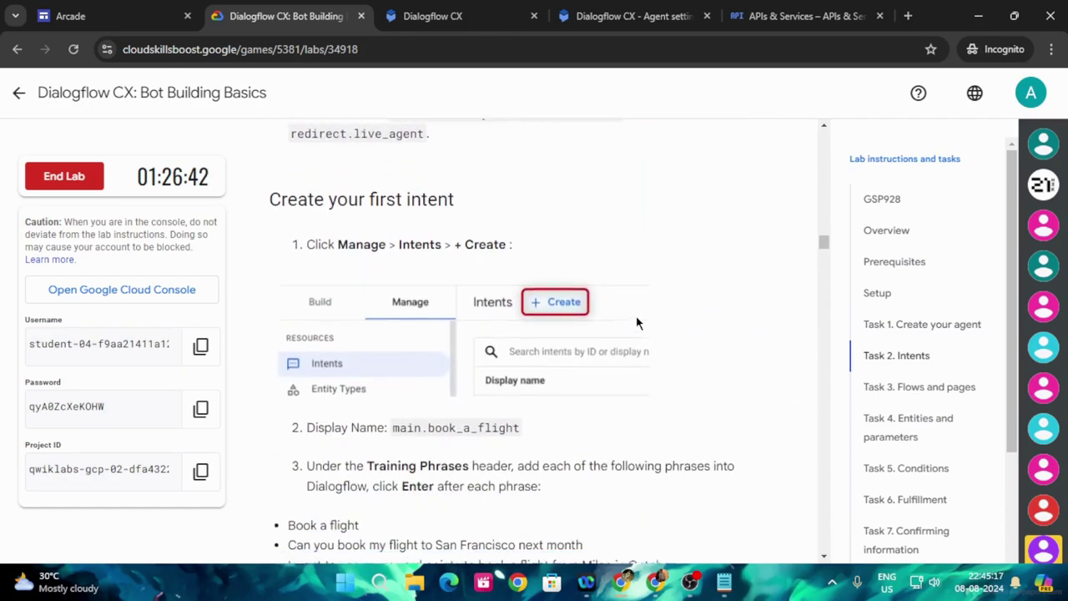
{"action": "scroll", "coordinate": [626, 251], "scroll_direction": "down", "scroll_amount": 2}
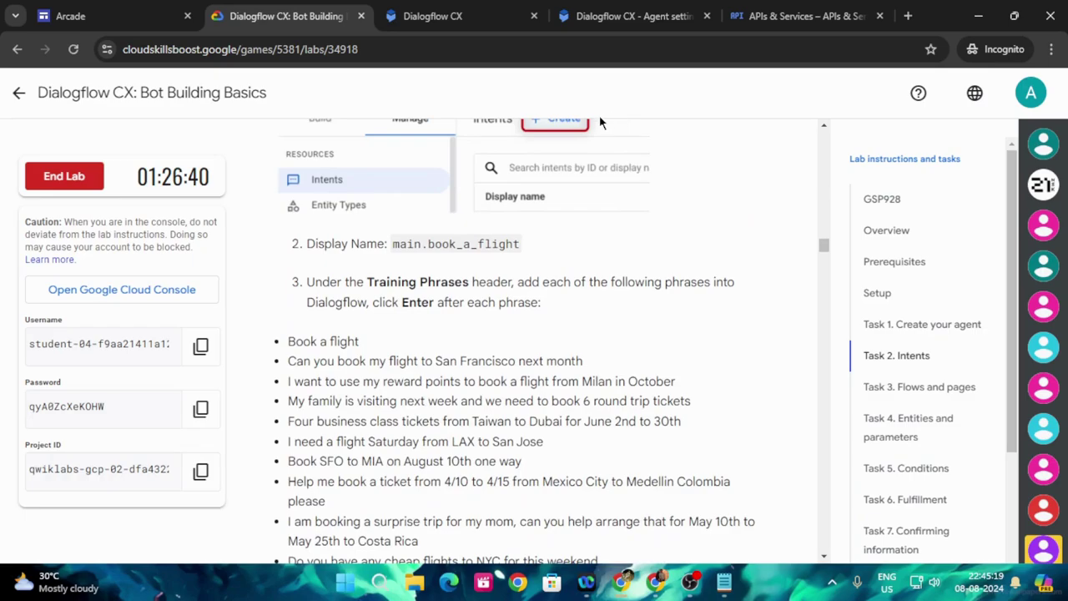
{"action": "scroll", "coordinate": [599, 122], "scroll_direction": "up", "scroll_amount": 2}
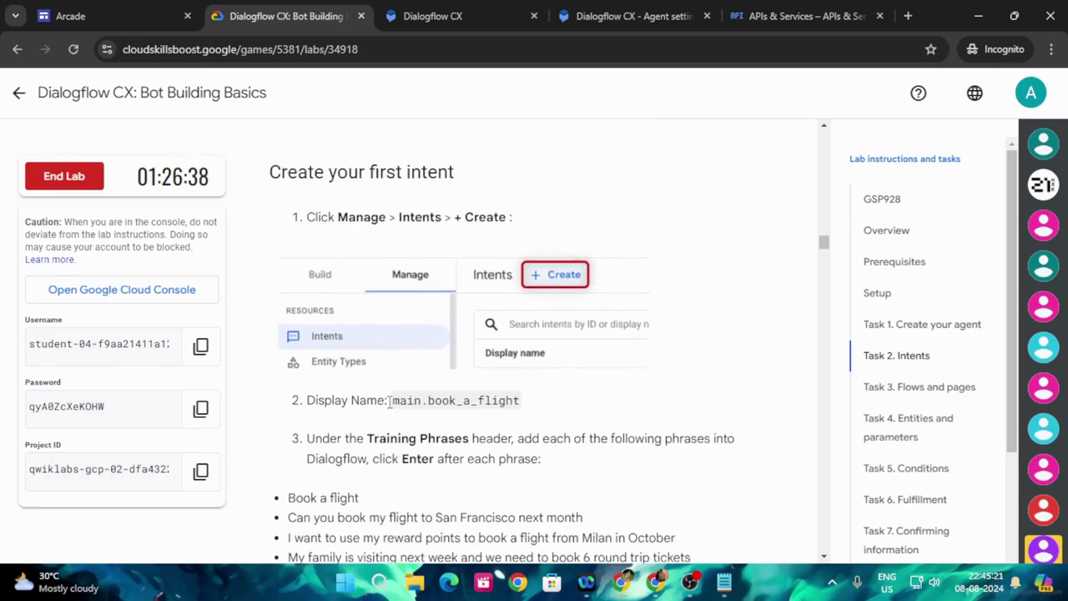
{"action": "left_click_drag", "start_coordinate": [394, 402], "coordinate": [521, 401]}
{"action": "key", "text": "ctrl+c"}
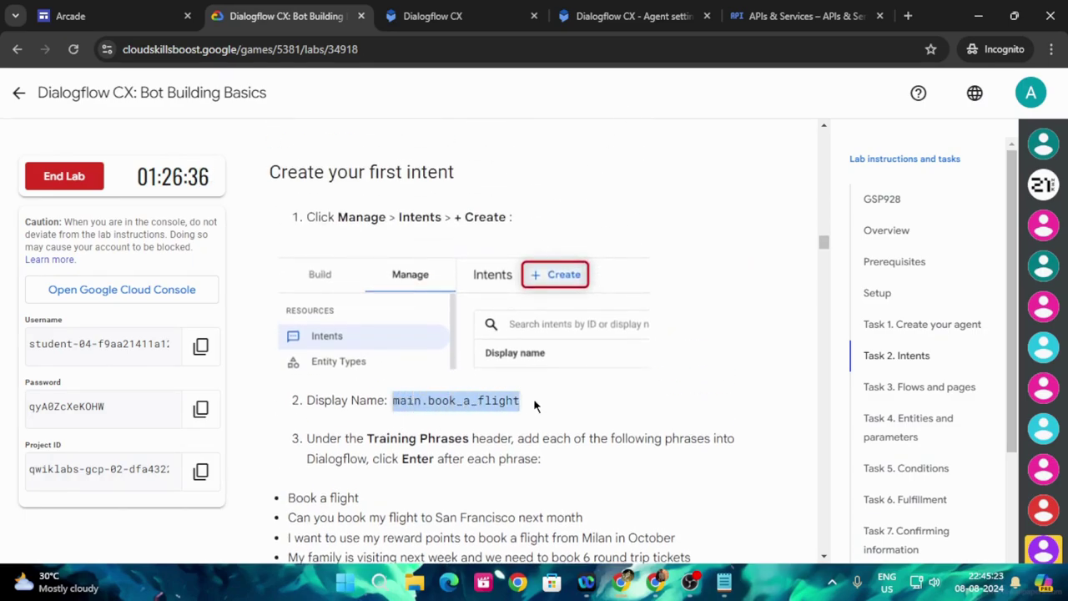
{"action": "left_click", "coordinate": [656, 8]}
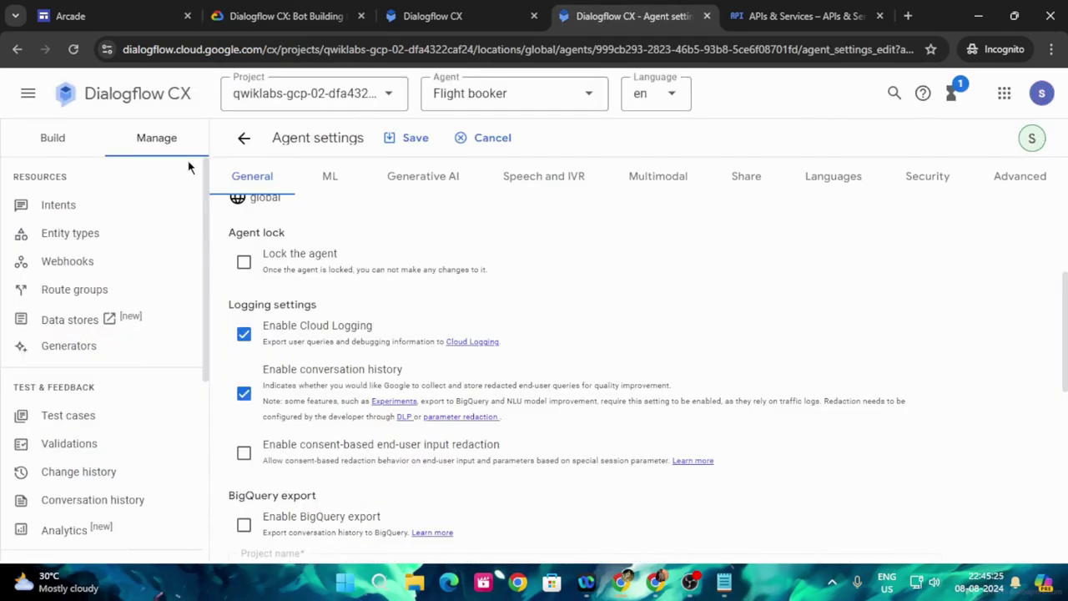
{"action": "left_click", "coordinate": [50, 205]}
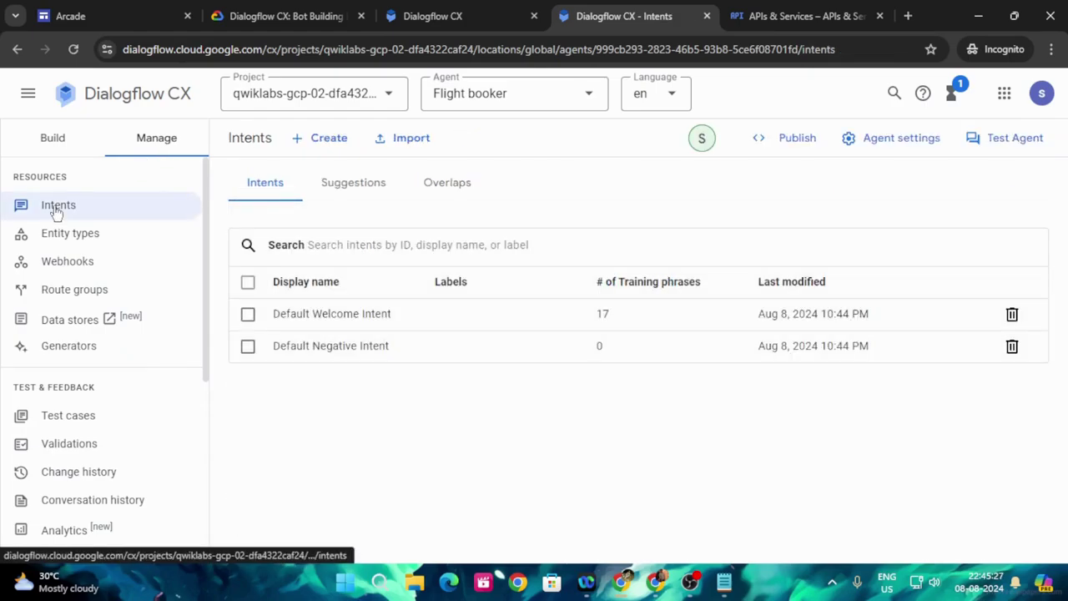
{"action": "left_click", "coordinate": [317, 139]}
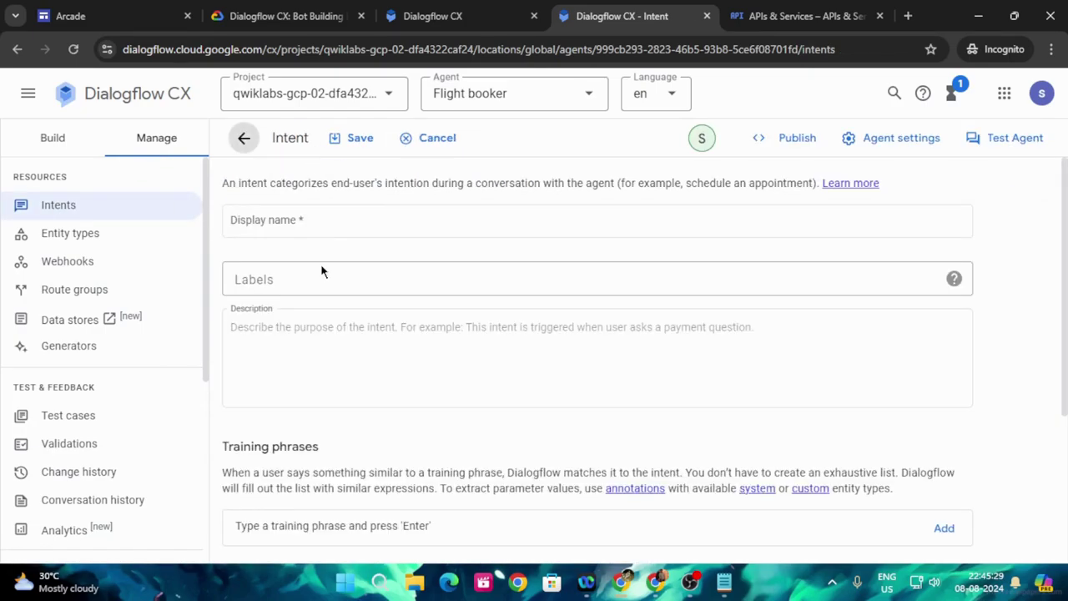
{"action": "left_click", "coordinate": [310, 220]}
{"action": "key", "text": "ctrl+v"}
Copy the first training phrase, "Book a flight", from the lab page, add it to the intent, and select it in the phrase list.
{"action": "left_click", "coordinate": [284, 16]}
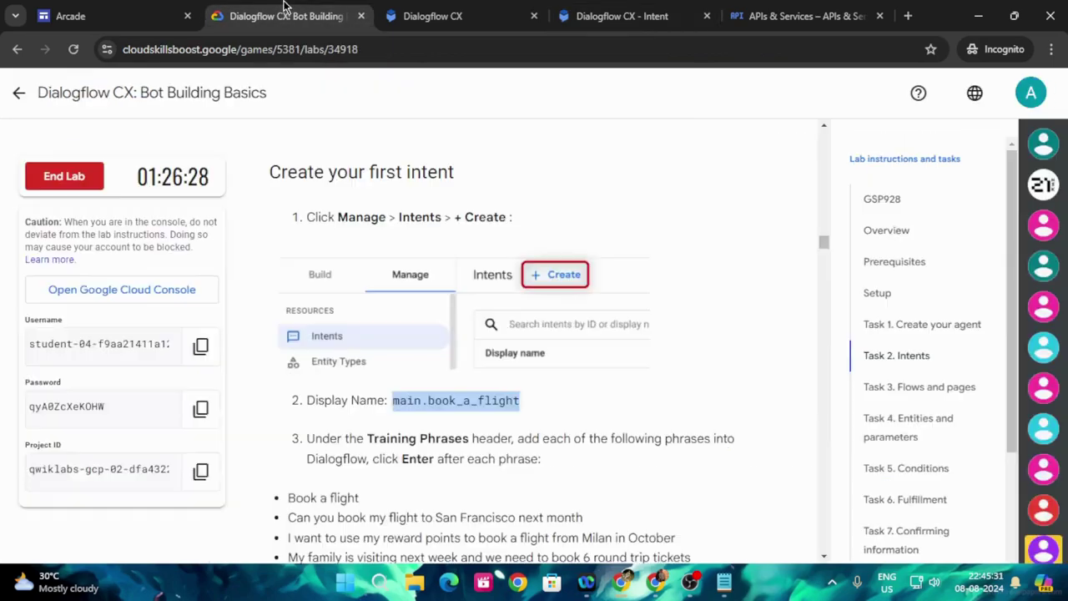
{"action": "scroll", "coordinate": [542, 478], "scroll_direction": "down", "scroll_amount": 1}
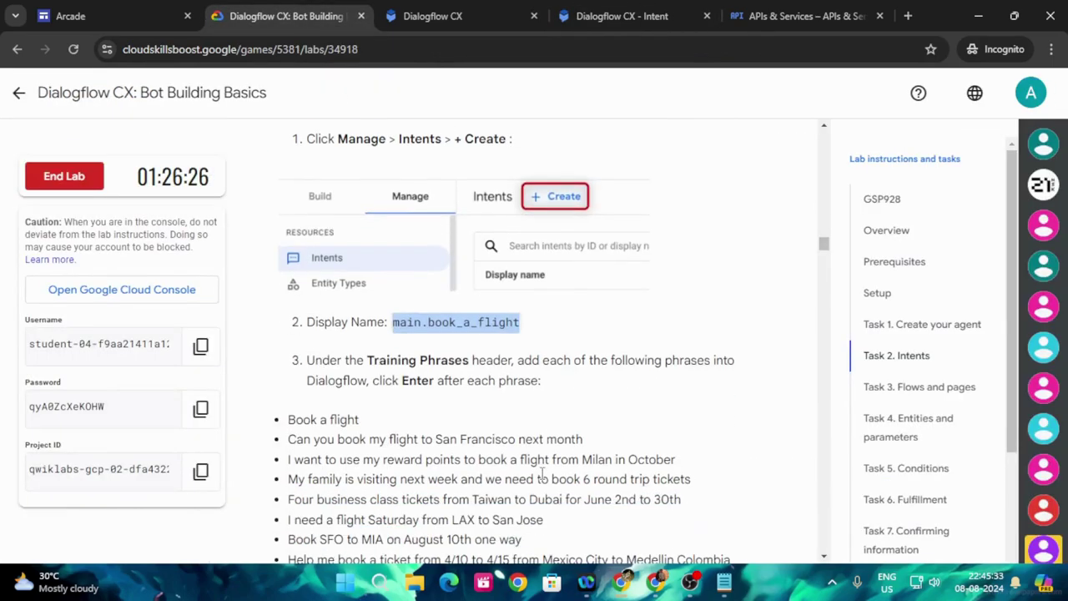
{"action": "scroll", "coordinate": [542, 475], "scroll_direction": "down", "scroll_amount": 2}
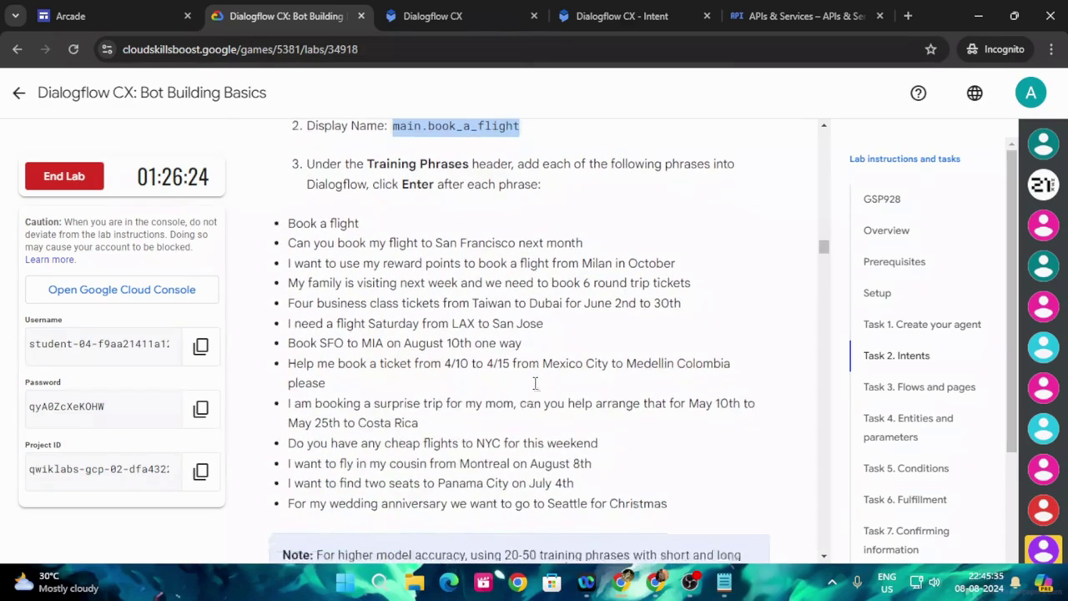
{"action": "left_click_drag", "start_coordinate": [289, 263], "coordinate": [368, 269]}
{"action": "key", "text": "ctrl+c"}
{"action": "left_click", "coordinate": [626, 15]}
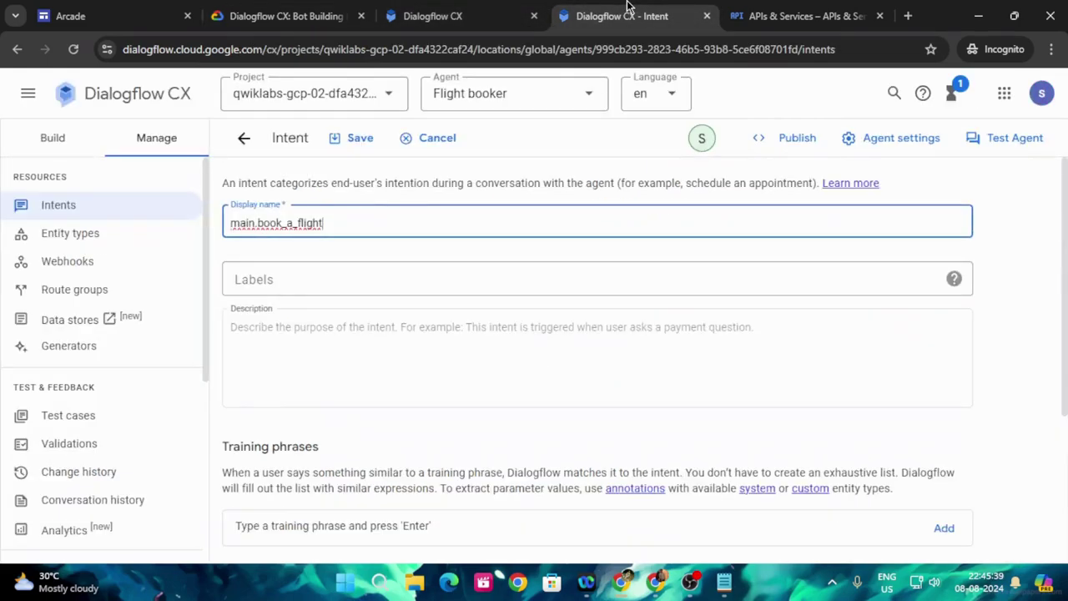
{"action": "scroll", "coordinate": [399, 339], "scroll_direction": "down", "scroll_amount": 2}
{"action": "left_click", "coordinate": [422, 367]}
{"action": "key", "text": "ctrl+v"}
{"action": "key", "text": "Return"}
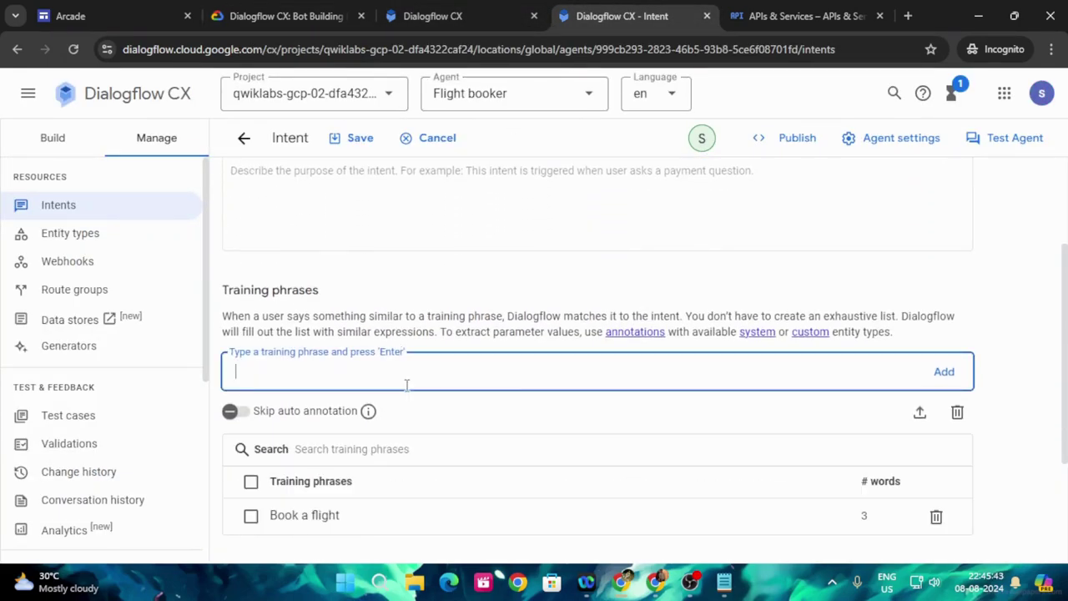
{"action": "left_click", "coordinate": [258, 519]}
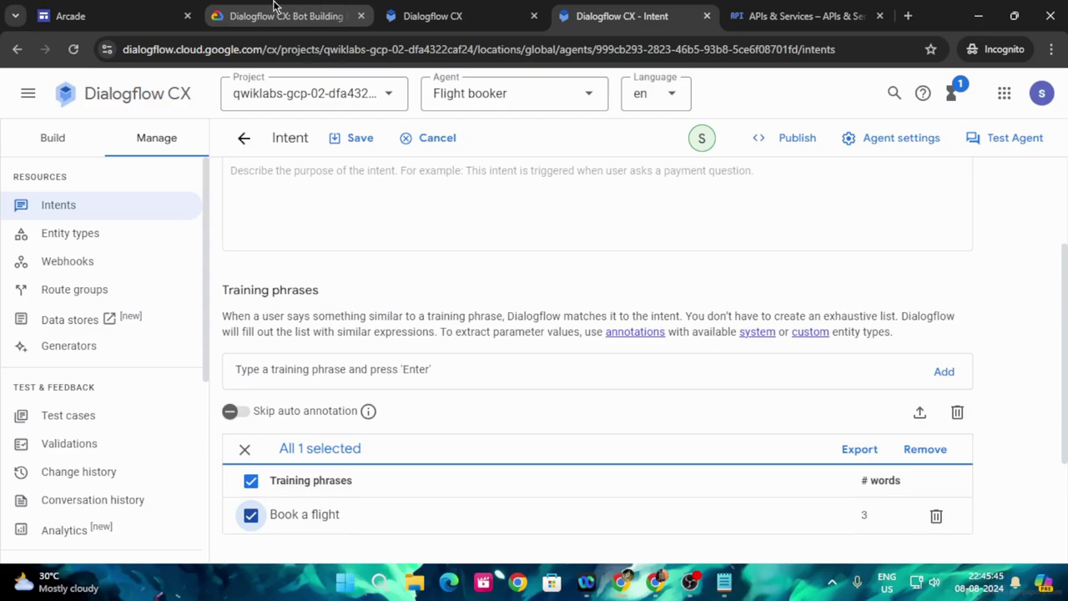
Add the lab's training phrase "Can you book my flight to San Francisco next month" to the intent and select it in the phrase list.
{"action": "left_click", "coordinate": [276, 12]}
{"action": "left_click_drag", "start_coordinate": [289, 283], "coordinate": [597, 295]}
{"action": "key", "text": "ctrl+c"}
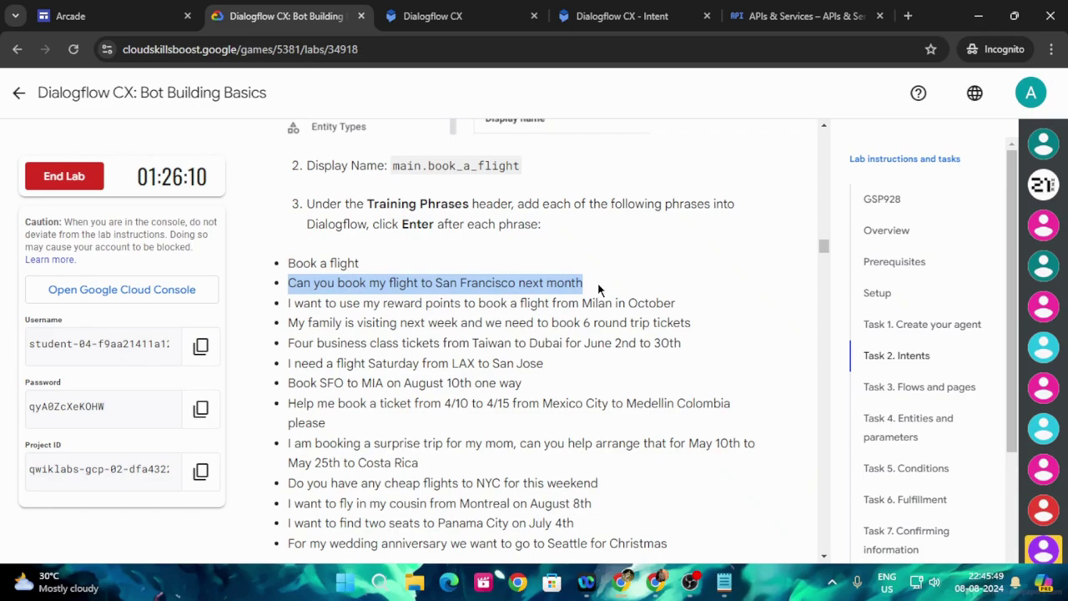
{"action": "left_click", "coordinate": [622, 16]}
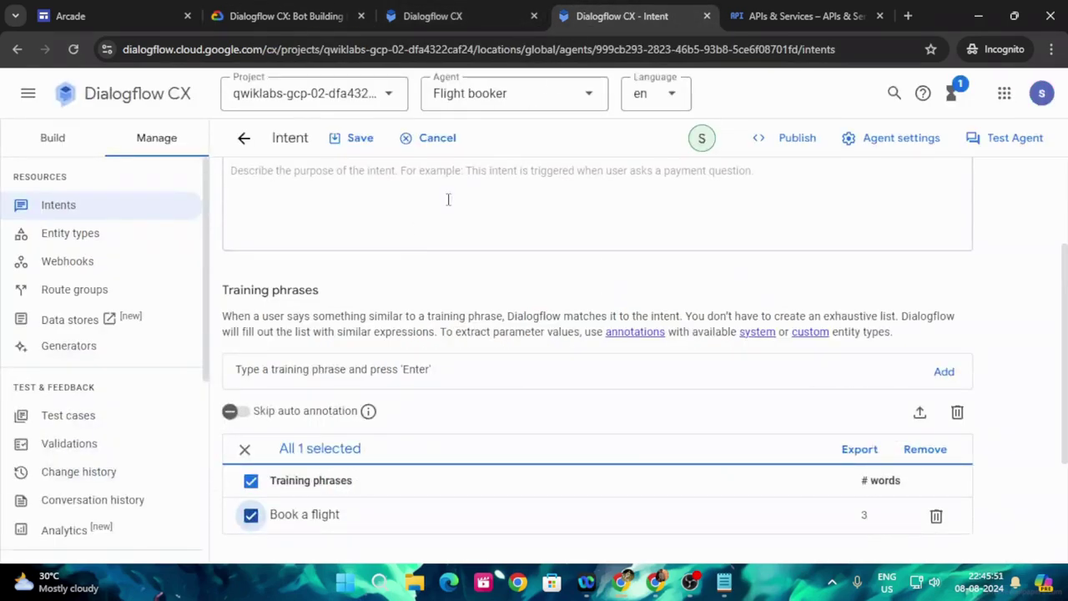
{"action": "left_click", "coordinate": [378, 370]}
{"action": "key", "text": "ctrl+v"}
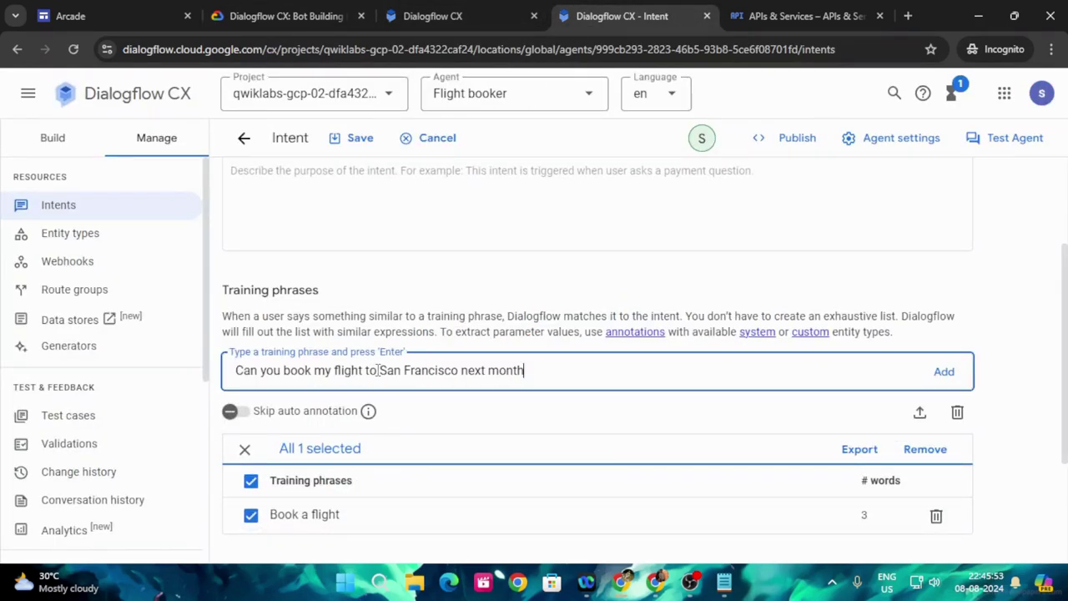
{"action": "key", "text": "Return"}
{"action": "left_click", "coordinate": [250, 515]}
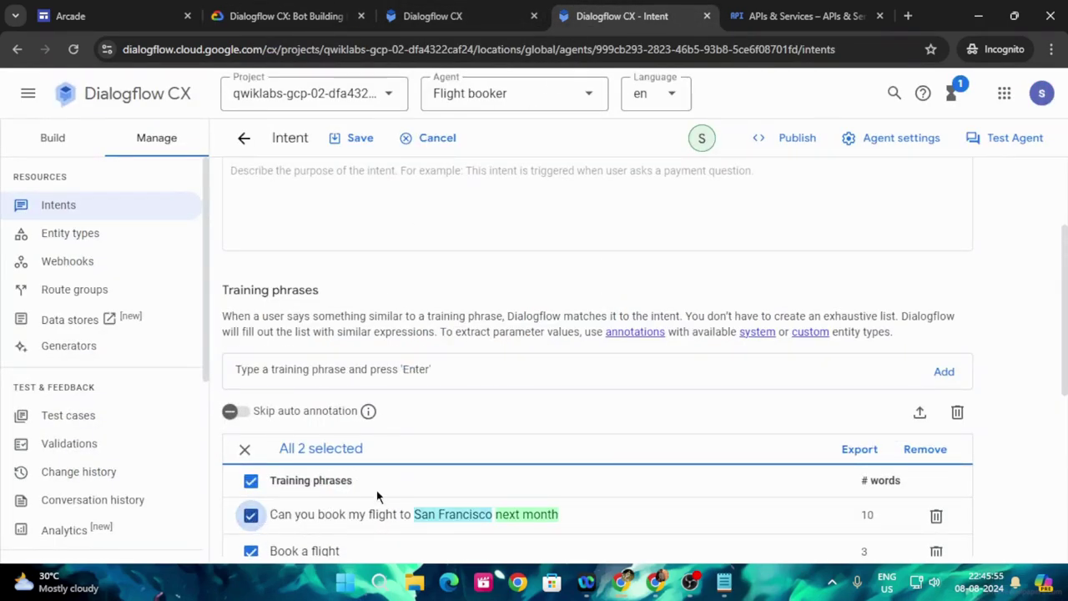
Add the lab's training phrase "I want to use my reward points to book a flight from Milan in October" and select it in the list.
{"action": "left_click", "coordinate": [286, 16]}
{"action": "left_click_drag", "start_coordinate": [286, 309], "coordinate": [685, 311]}
{"action": "key", "text": "ctrl+c"}
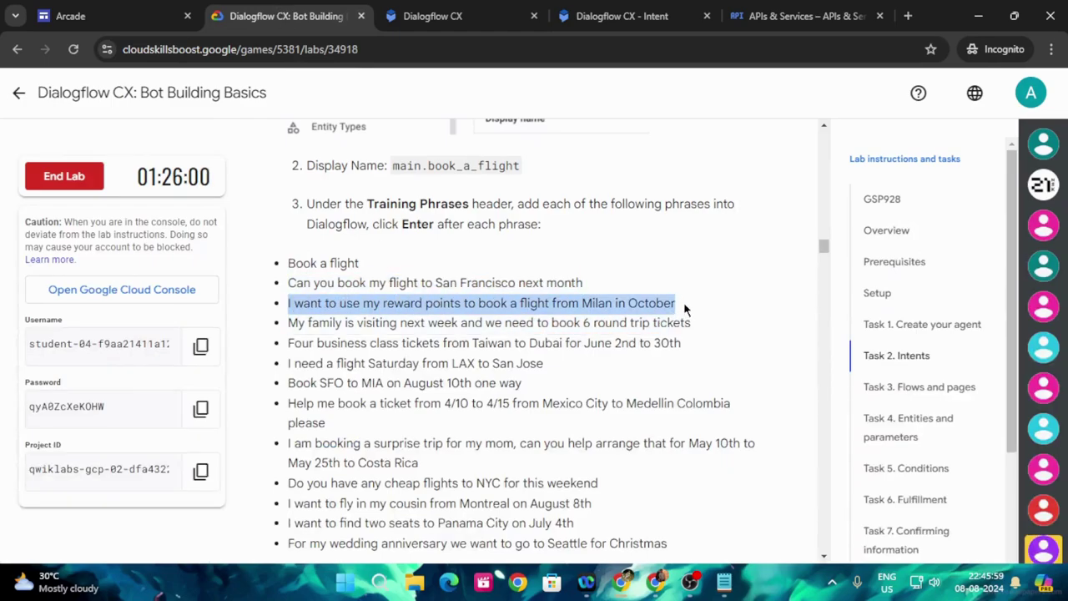
{"action": "left_click", "coordinate": [620, 15]}
{"action": "left_click", "coordinate": [369, 375]}
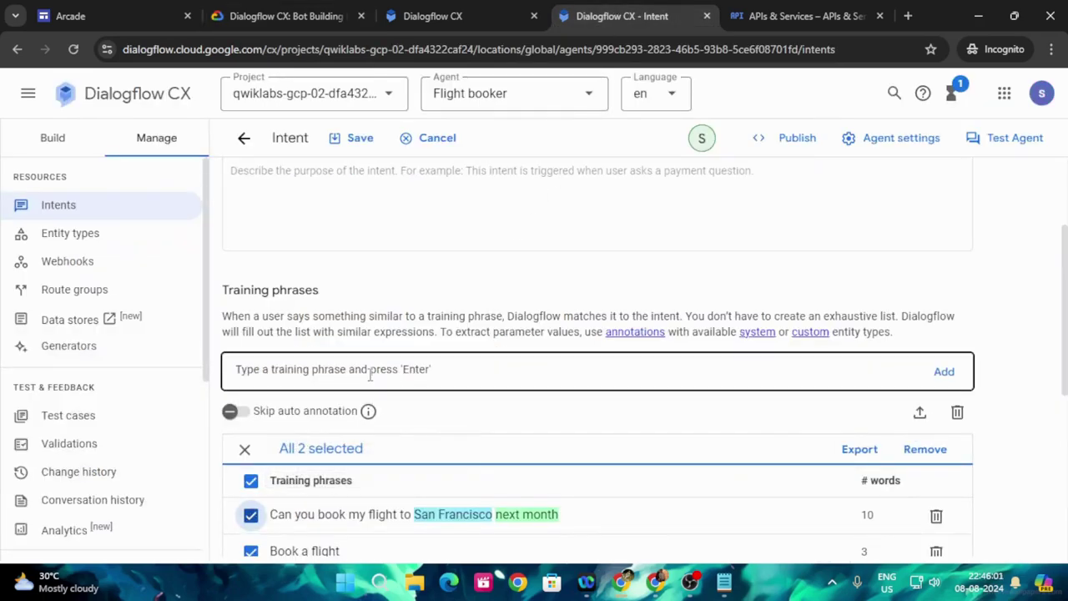
{"action": "key", "text": "ctrl+v"}
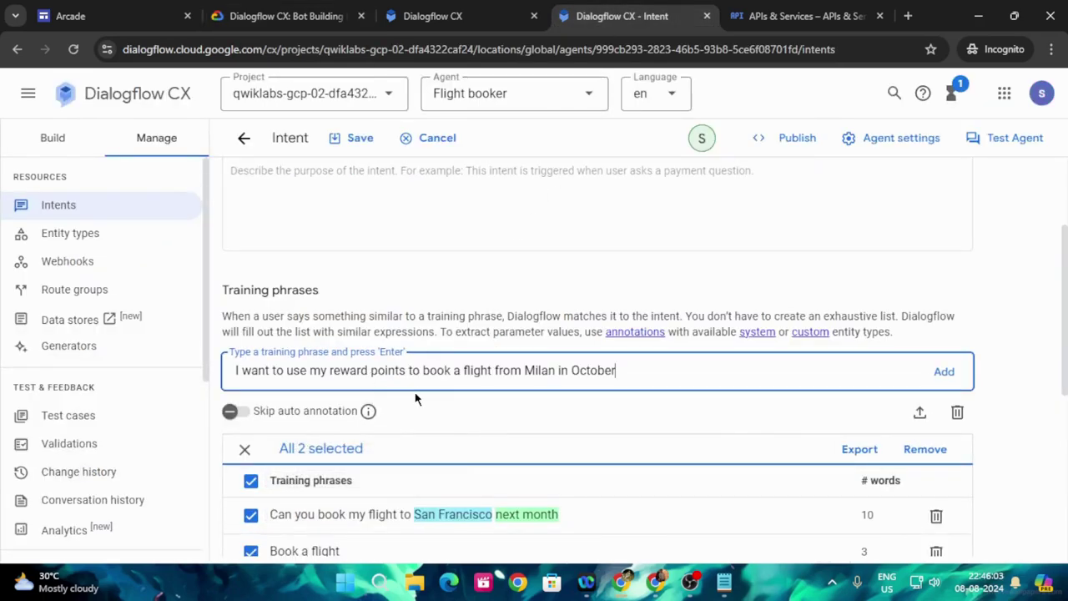
{"action": "key", "text": "Return"}
{"action": "scroll", "coordinate": [416, 392], "scroll_direction": "down", "scroll_amount": 2}
{"action": "left_click", "coordinate": [251, 359]}
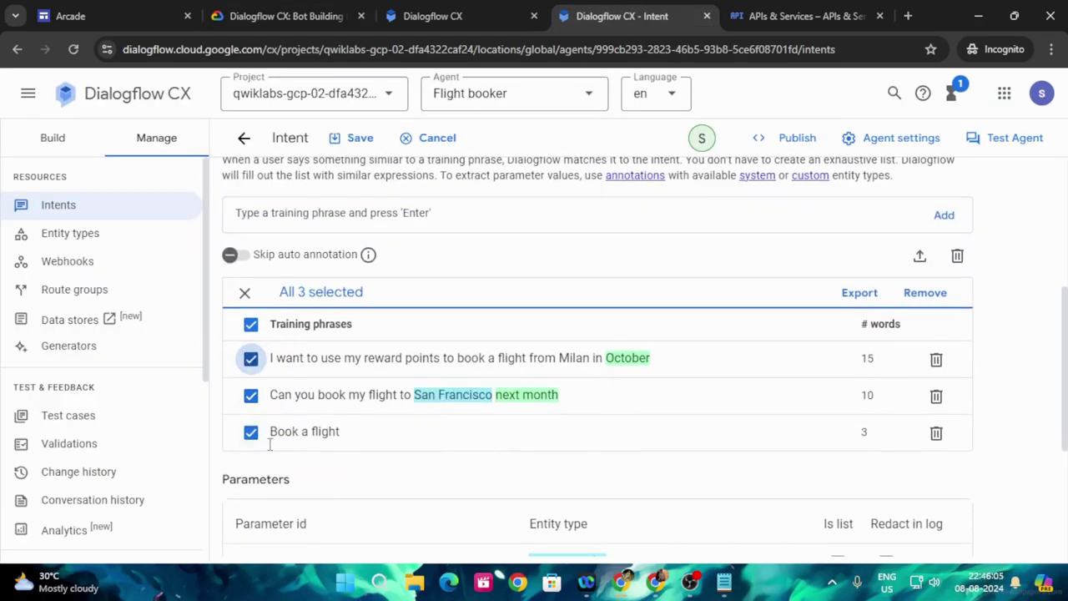
Add the lab's training phrase "My family is visiting next week and we need to book 6 round trip tickets" and select it.
{"action": "left_click", "coordinate": [286, 16]}
{"action": "left_click_drag", "start_coordinate": [290, 323], "coordinate": [684, 322]}
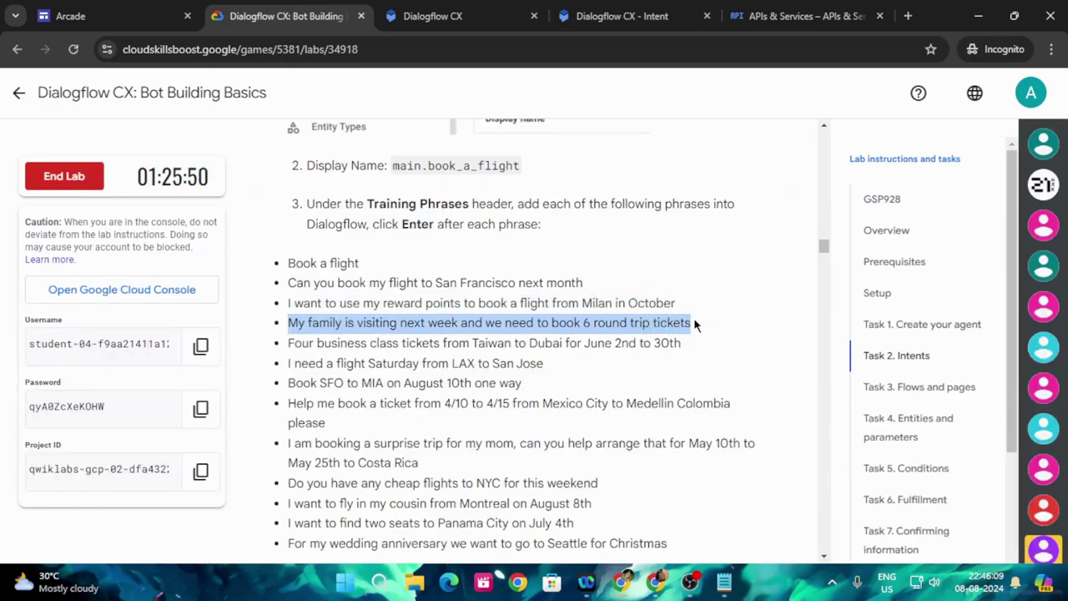
{"action": "left_click", "coordinate": [622, 15]}
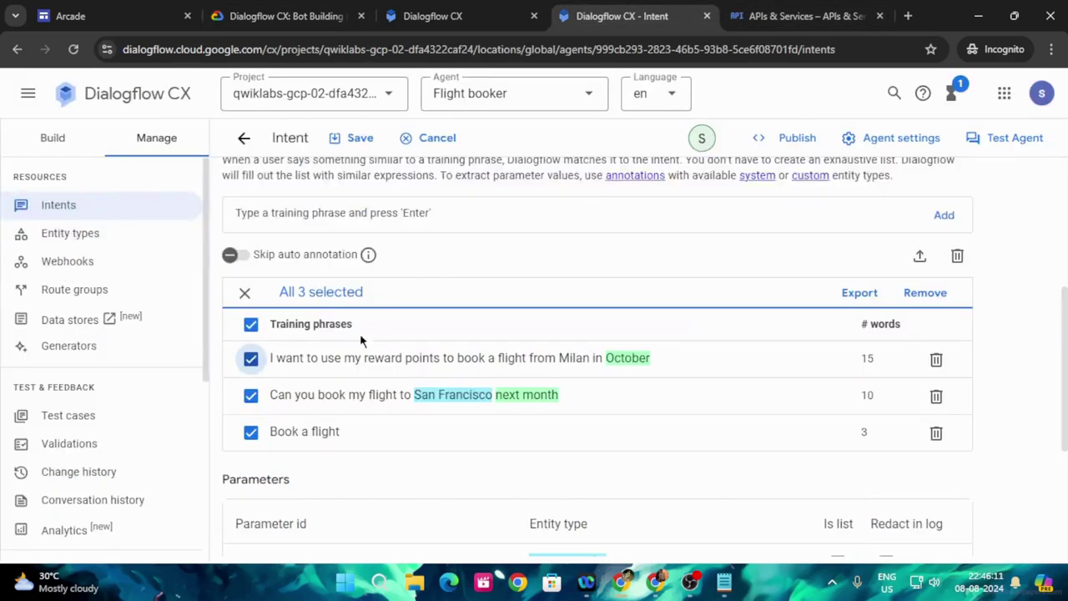
{"action": "left_click", "coordinate": [336, 210]}
{"action": "type", "text": "My family is visiting next week and we need to book 6 round trip tickets"}
{"action": "key", "text": "Return"}
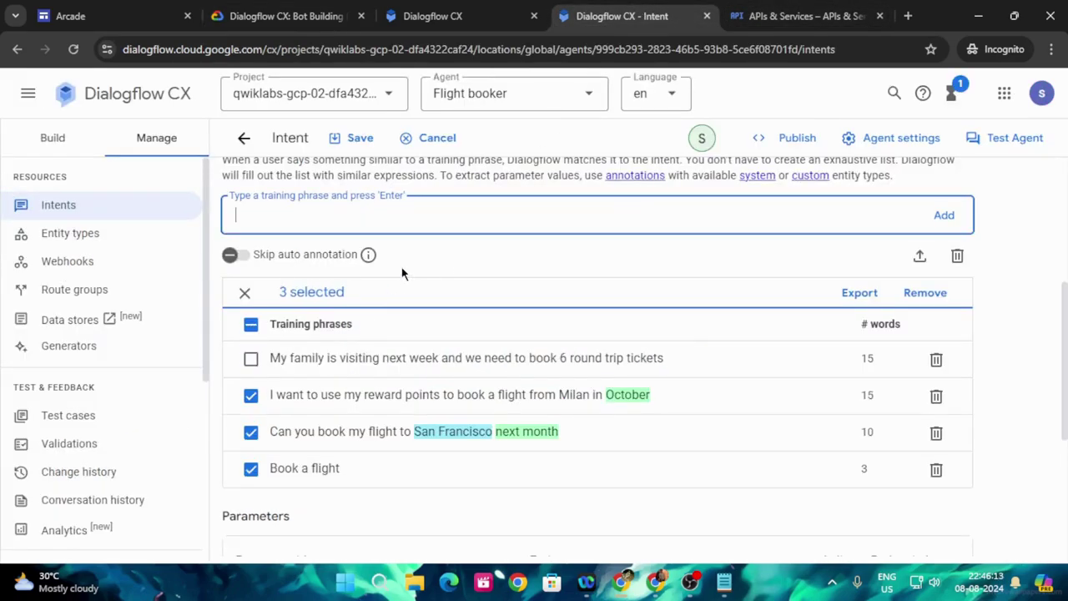
{"action": "left_click", "coordinate": [251, 360]}
Add the lab's training phrase "Four business class tickets from Taiwan to Dubai for June 2nd to 30th" and select it in the list.
{"action": "left_click", "coordinate": [267, 15]}
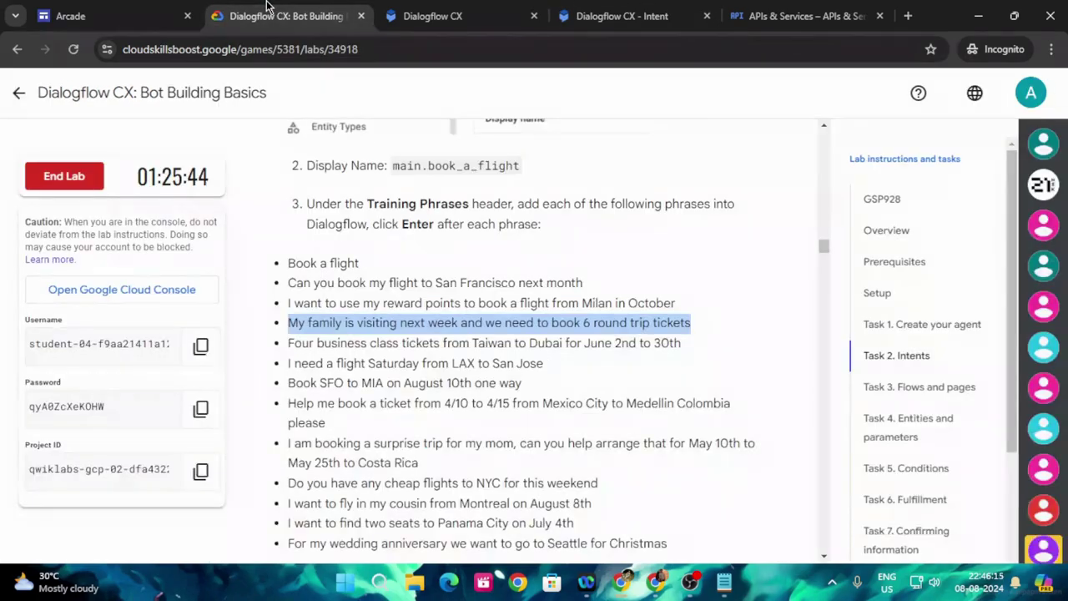
{"action": "left_click_drag", "start_coordinate": [284, 344], "coordinate": [690, 354]}
{"action": "key", "text": "ctrl+c"}
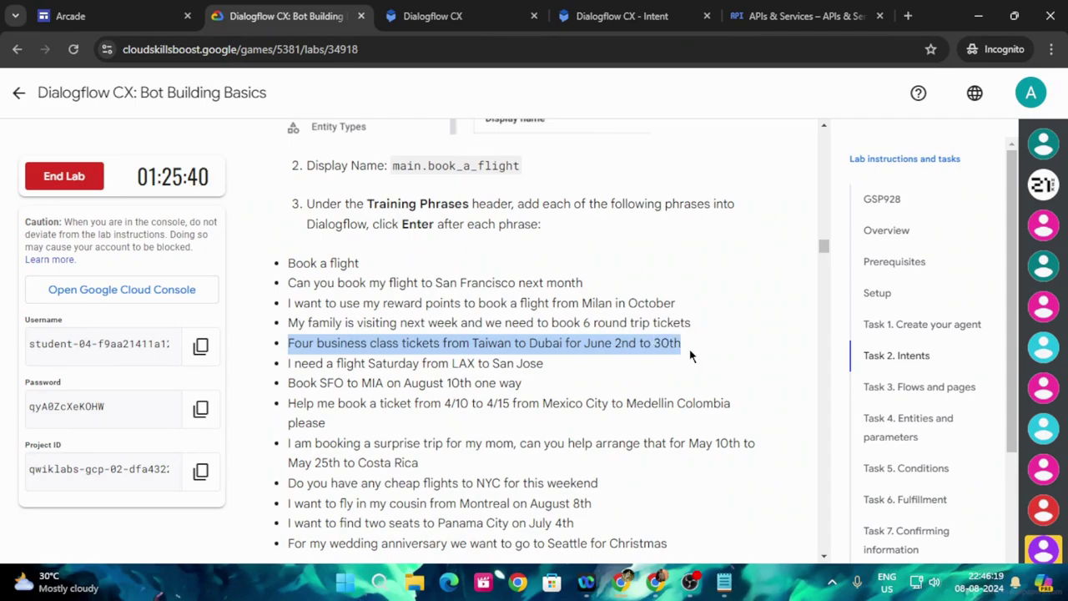
{"action": "left_click", "coordinate": [622, 16]}
{"action": "left_click", "coordinate": [405, 207]}
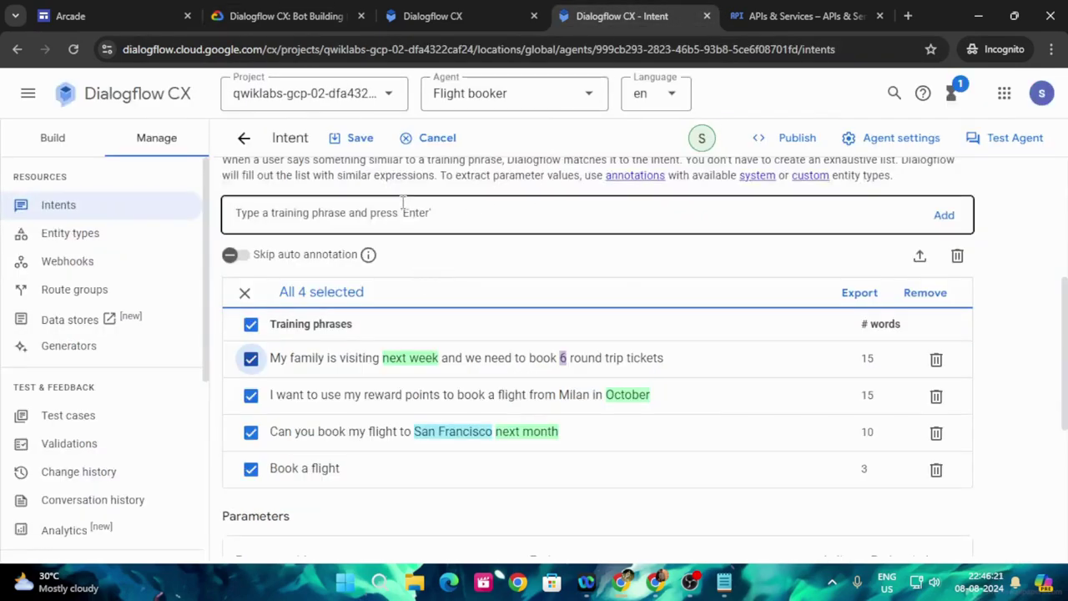
{"action": "key", "text": "ctrl+v"}
{"action": "key", "text": "Return"}
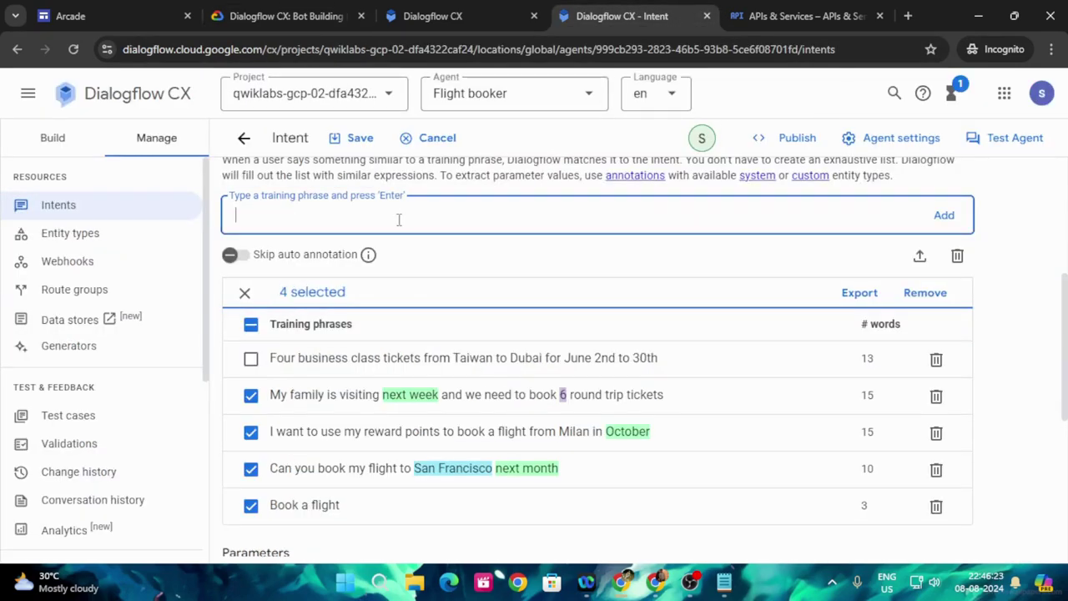
{"action": "left_click", "coordinate": [250, 359]}
Add the lab's training phrase "I need a flight Saturday from LAX to San Jose" to the intent and select it.
{"action": "left_click", "coordinate": [287, 16]}
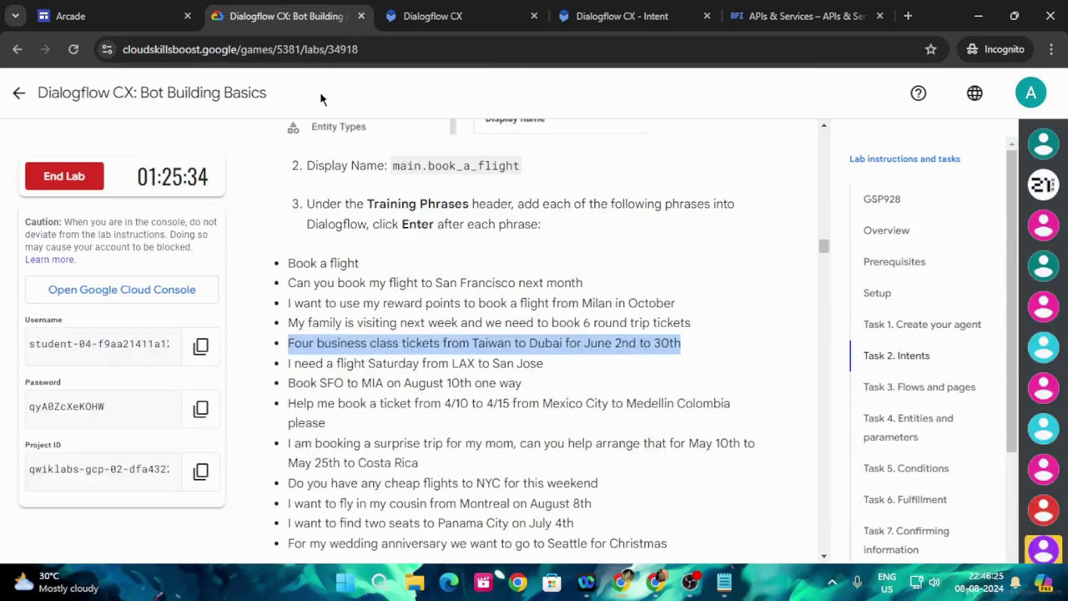
{"action": "left_click_drag", "start_coordinate": [285, 365], "coordinate": [547, 364]}
{"action": "key", "text": "ctrl+c"}
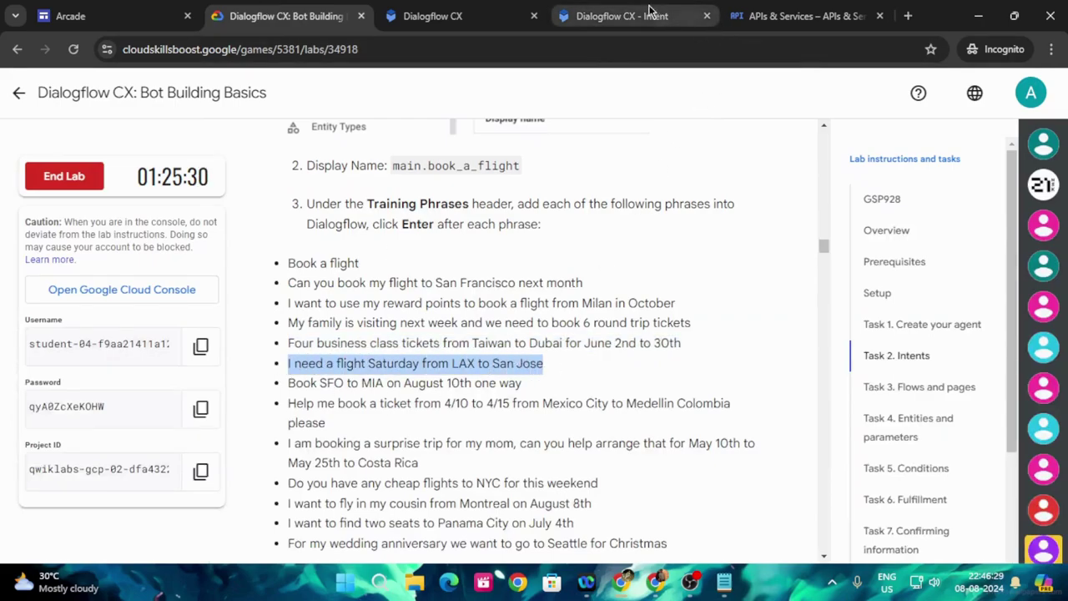
{"action": "left_click", "coordinate": [622, 15]}
{"action": "key", "text": "ctrl+v"}
{"action": "key", "text": "Return"}
{"action": "left_click", "coordinate": [251, 359]}
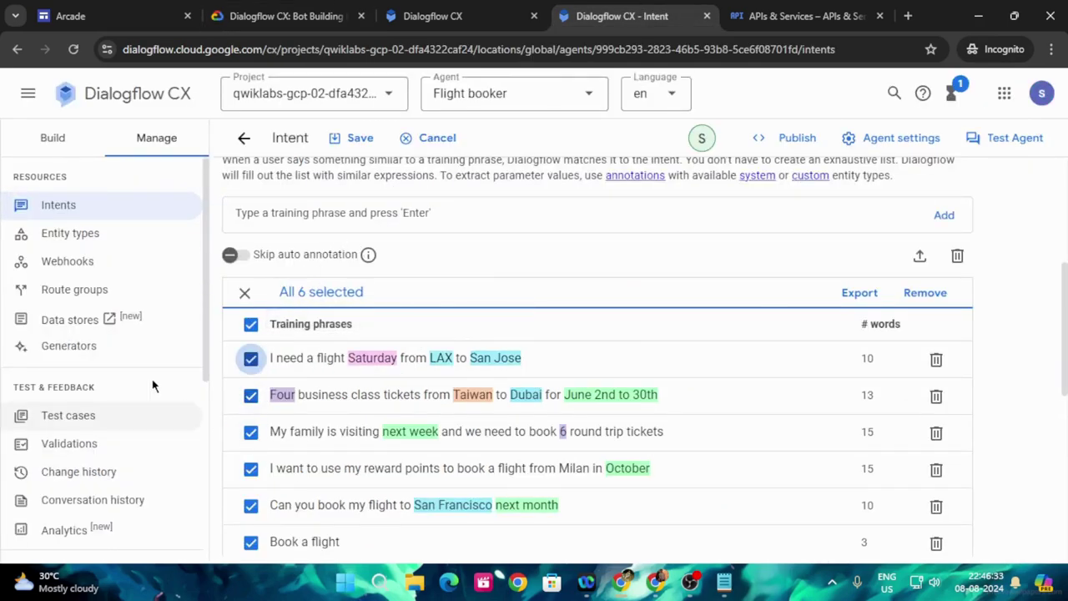
Add the lab's training phrase "Book SFO to MIA on August 10th one way" to the intent and select it.
{"action": "left_click", "coordinate": [266, 10]}
{"action": "left_click_drag", "start_coordinate": [288, 384], "coordinate": [528, 387]}
{"action": "key", "text": "ctrl+c"}
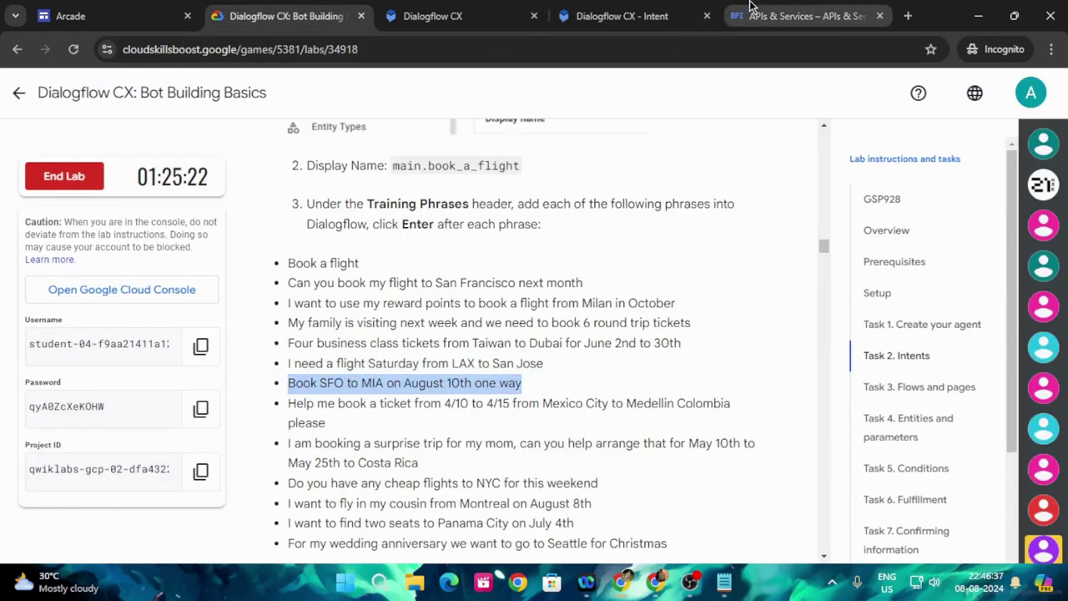
{"action": "left_click", "coordinate": [613, 16]}
{"action": "left_click", "coordinate": [405, 214]}
{"action": "key", "text": "ctrl+v"}
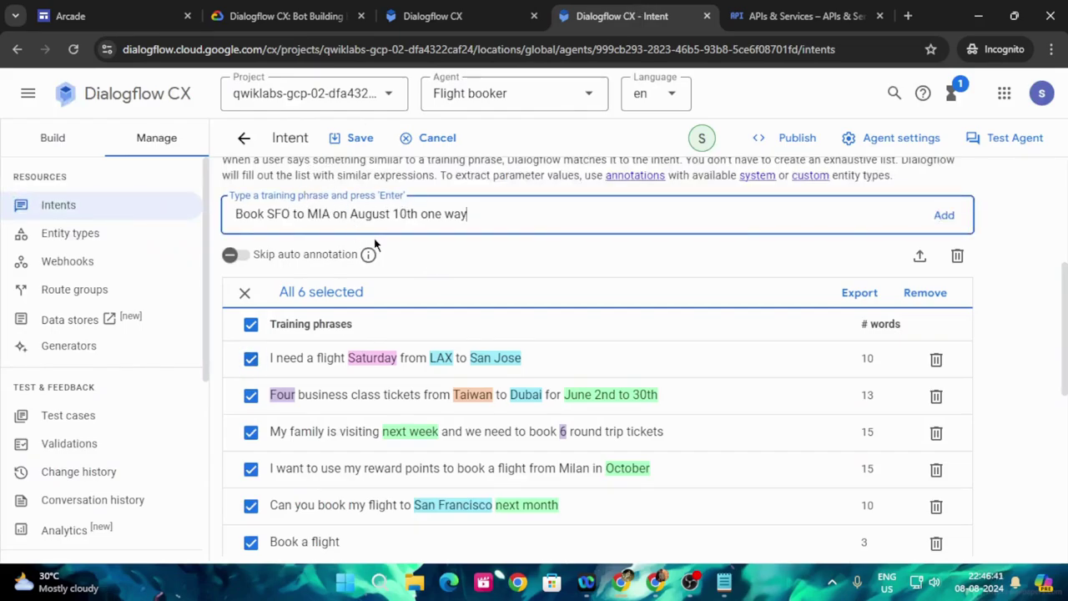
{"action": "key", "text": "Return"}
{"action": "left_click", "coordinate": [250, 358]}
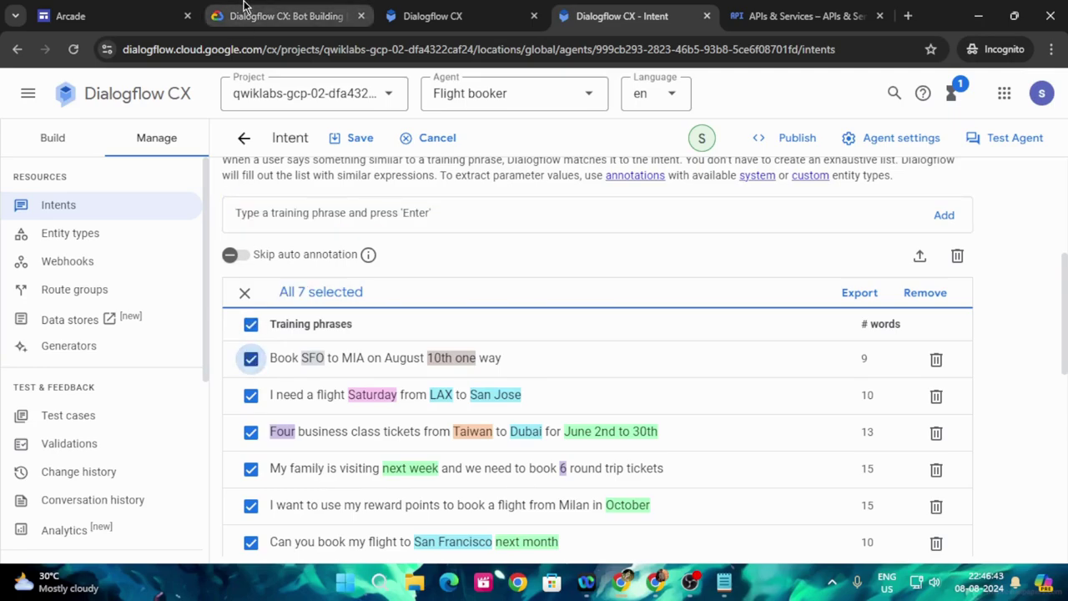
Add the lab's training phrase "Help me book a ticket from 4/10 to 4/15 from Mexico City to Medellin Colombia please" and select it.
{"action": "left_click", "coordinate": [276, 16]}
{"action": "scroll", "coordinate": [329, 342], "scroll_direction": "down", "scroll_amount": 2}
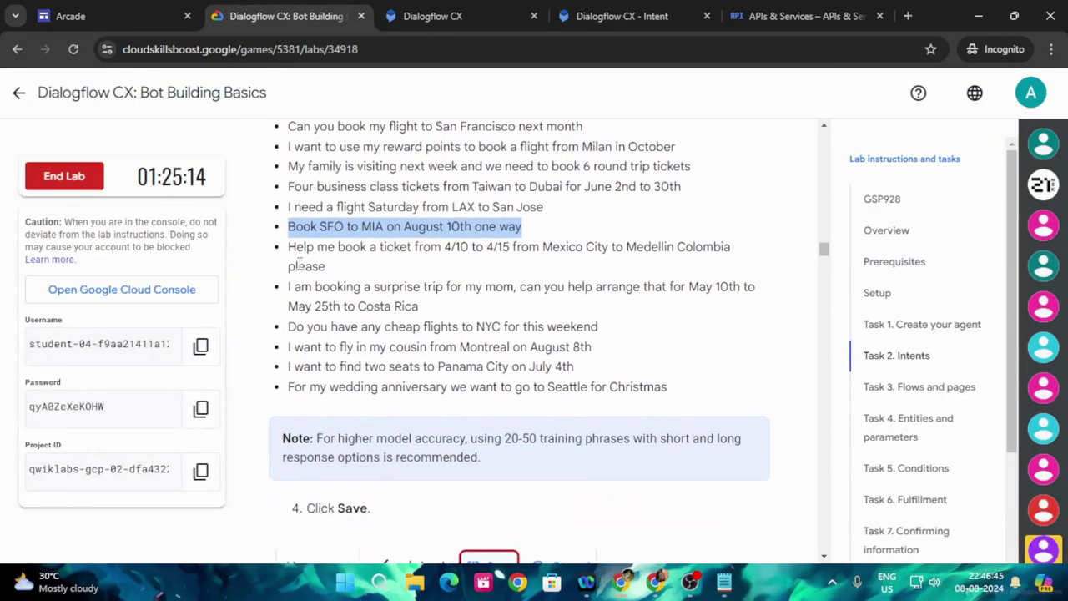
{"action": "left_click_drag", "start_coordinate": [290, 248], "coordinate": [330, 260]}
{"action": "key", "text": "ctrl+c"}
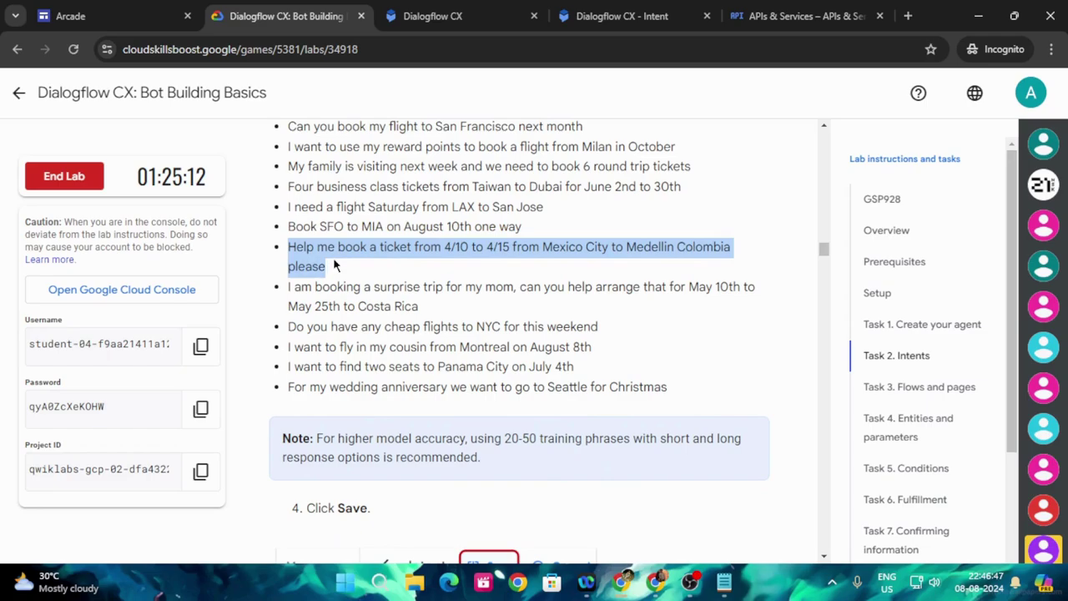
{"action": "left_click", "coordinate": [622, 16]}
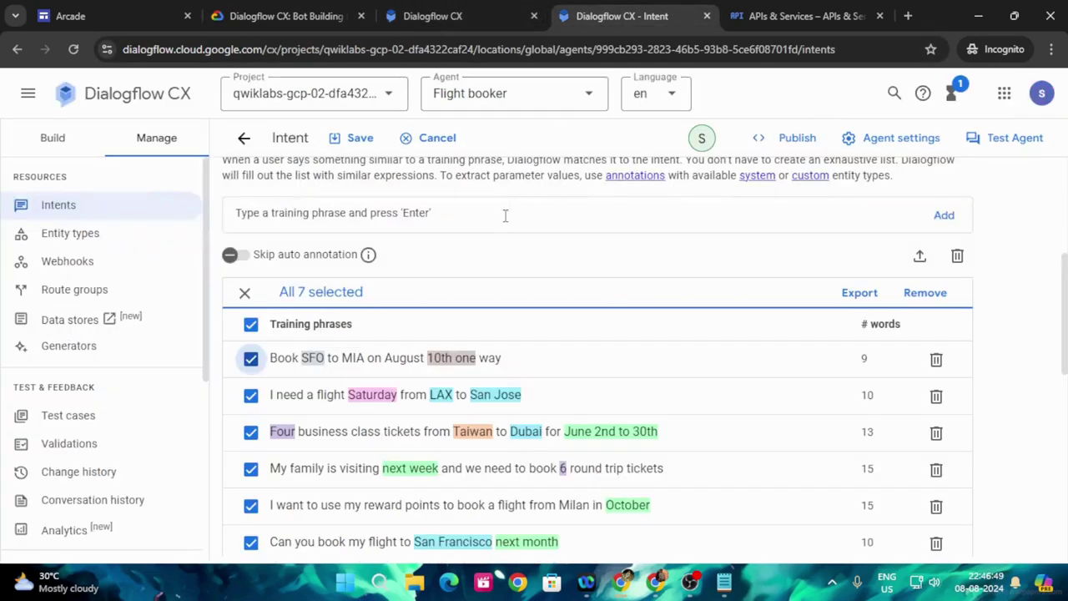
{"action": "left_click", "coordinate": [407, 220]}
{"action": "key", "text": "ctrl+v"}
{"action": "key", "text": "Return"}
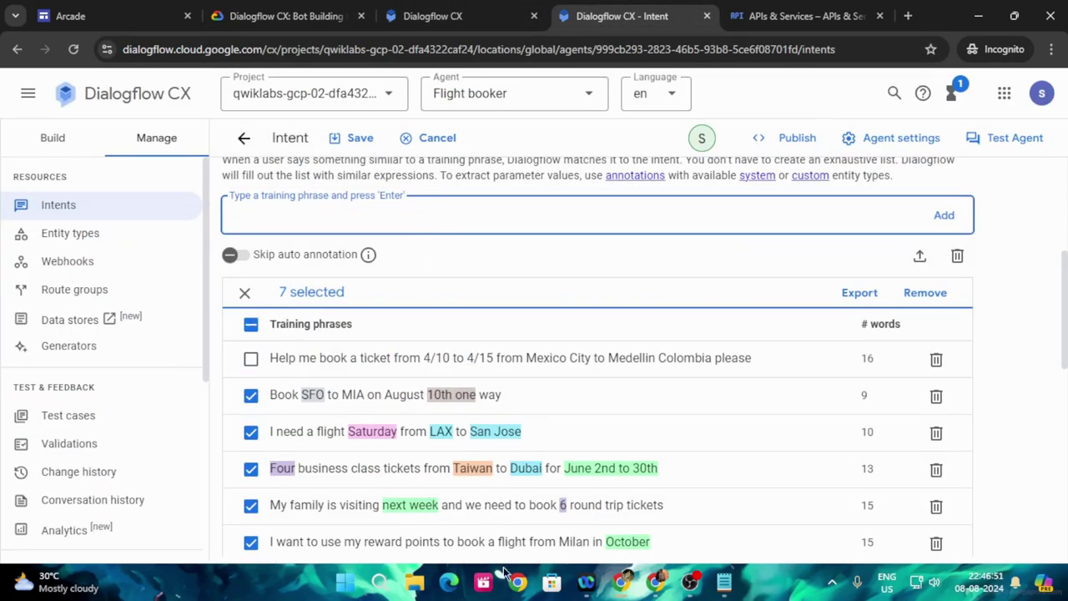
{"action": "left_click", "coordinate": [250, 358]}
Add and select the phrase "I am booking a surprise trip for my mom, can you help arrange that for May 10th to May 25th to Costa Rica".
{"action": "left_click", "coordinate": [240, 17]}
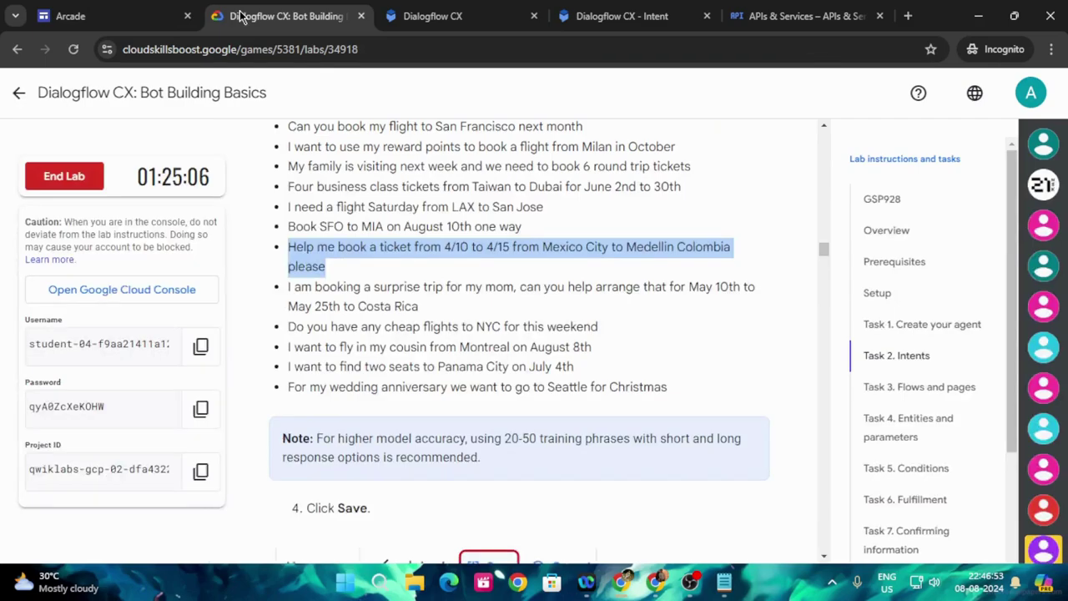
{"action": "left_click_drag", "start_coordinate": [289, 285], "coordinate": [431, 309]}
{"action": "key", "text": "ctrl+c"}
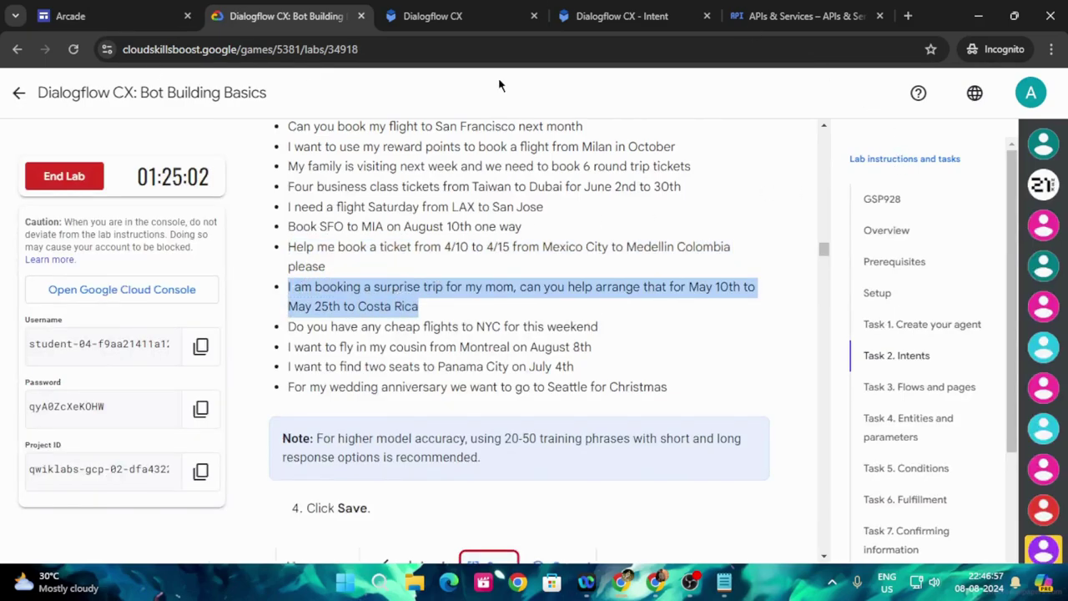
{"action": "left_click", "coordinate": [622, 16]}
{"action": "left_click", "coordinate": [441, 211]}
{"action": "key", "text": "ctrl+v"}
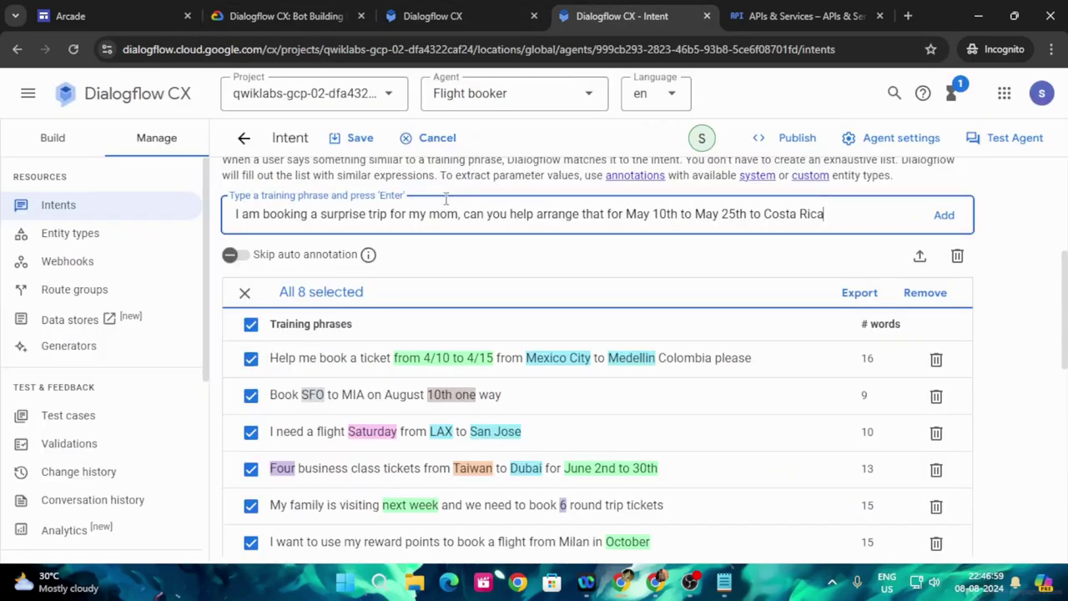
{"action": "key", "text": "Return"}
{"action": "left_click", "coordinate": [252, 359]}
Add the lab's training phrase "Do you have any cheap flights to NYC for this weekend" to the intent and select it.
{"action": "left_click", "coordinate": [283, 16]}
{"action": "scroll", "coordinate": [296, 248], "scroll_direction": "down", "scroll_amount": 2}
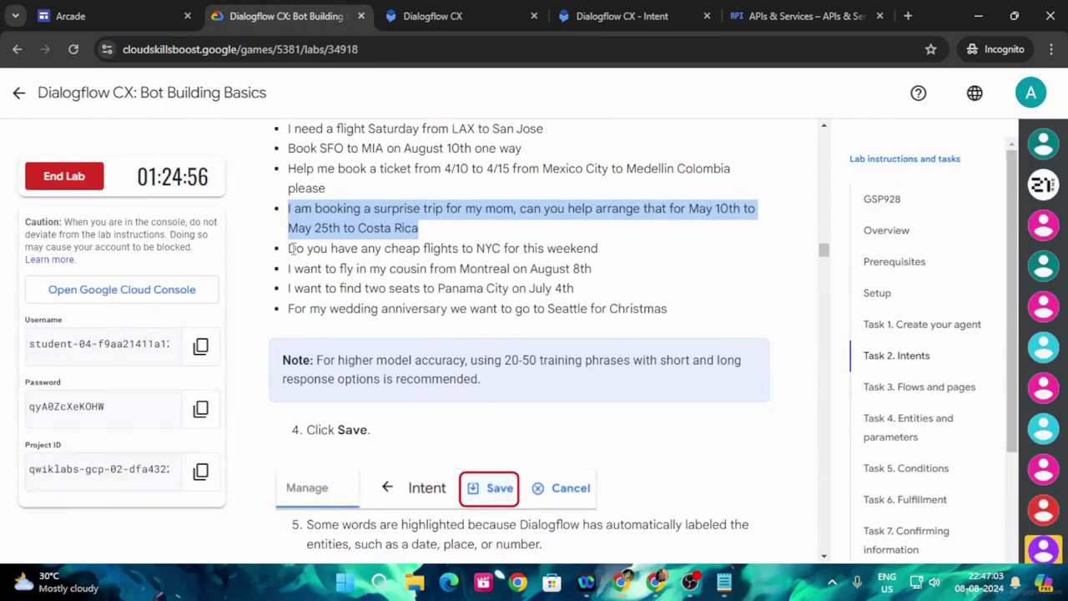
{"action": "left_click_drag", "start_coordinate": [290, 252], "coordinate": [616, 248]}
{"action": "key", "text": "ctrl+c"}
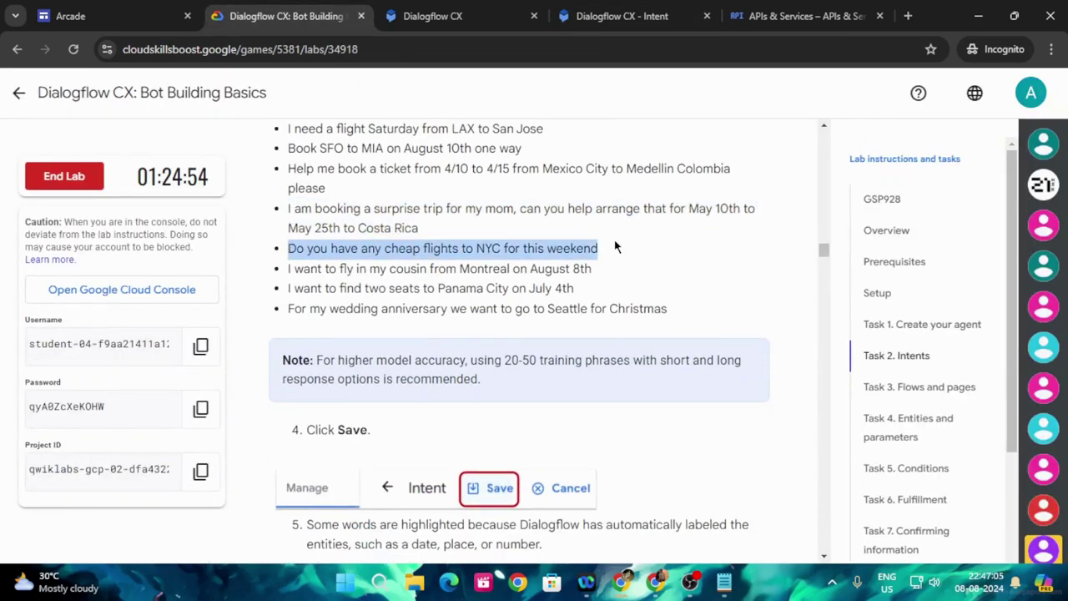
{"action": "left_click", "coordinate": [622, 16]}
{"action": "left_click", "coordinate": [406, 211]}
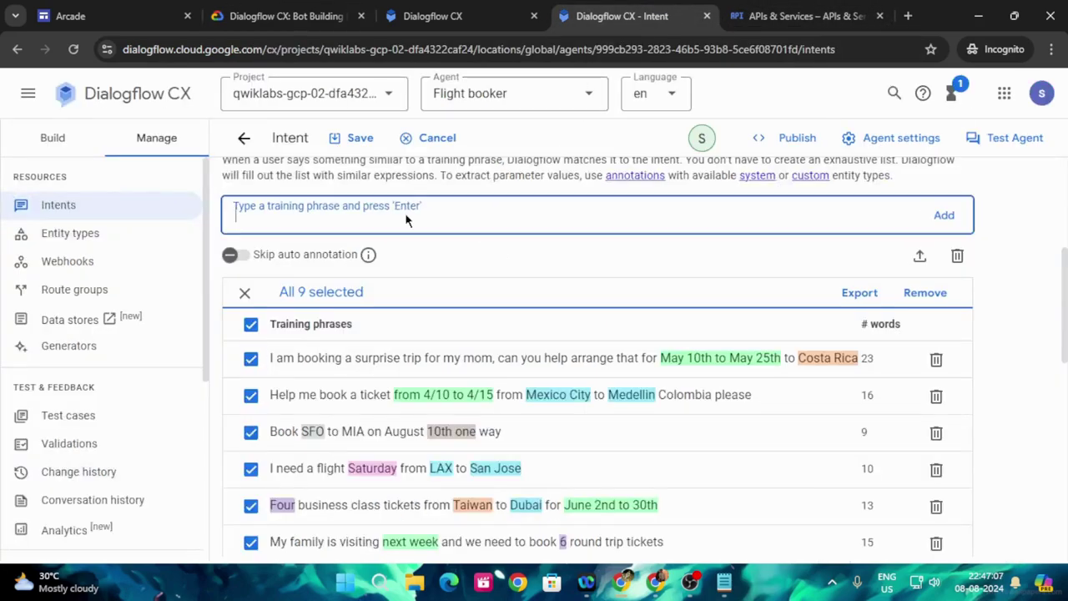
{"action": "key", "text": "ctrl+v"}
{"action": "key", "text": "Return"}
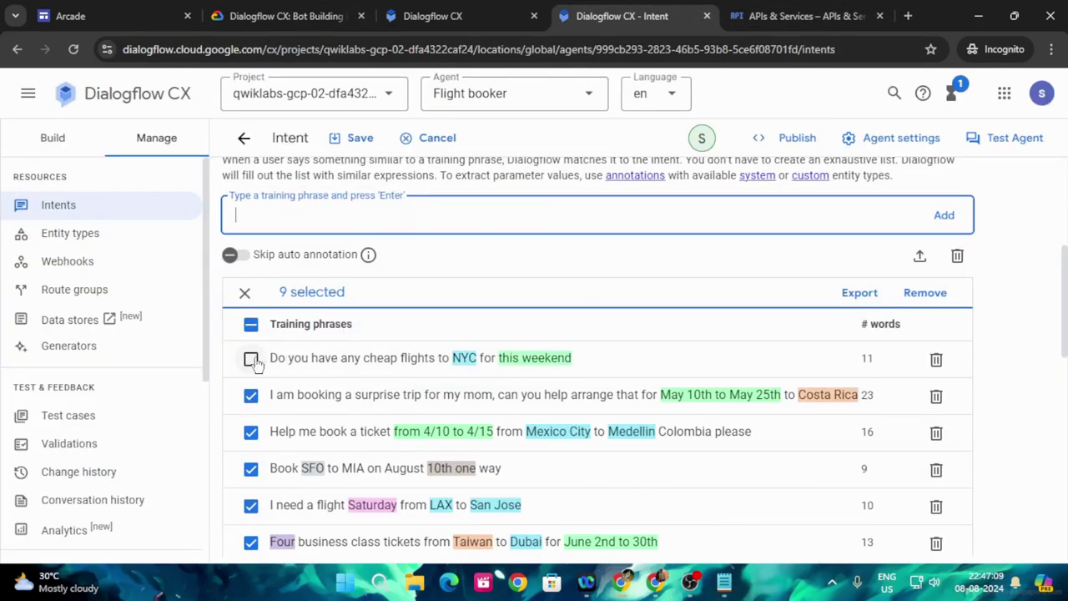
{"action": "left_click", "coordinate": [252, 359]}
Add the lab's training phrase "I want to fly in my cousin from Montreal on August 8th" to the intent and select it.
{"action": "left_click", "coordinate": [250, 7]}
{"action": "scroll", "coordinate": [330, 211], "scroll_direction": "down", "scroll_amount": 1}
{"action": "left_click_drag", "start_coordinate": [290, 193], "coordinate": [596, 195]}
{"action": "key", "text": "ctrl+c"}
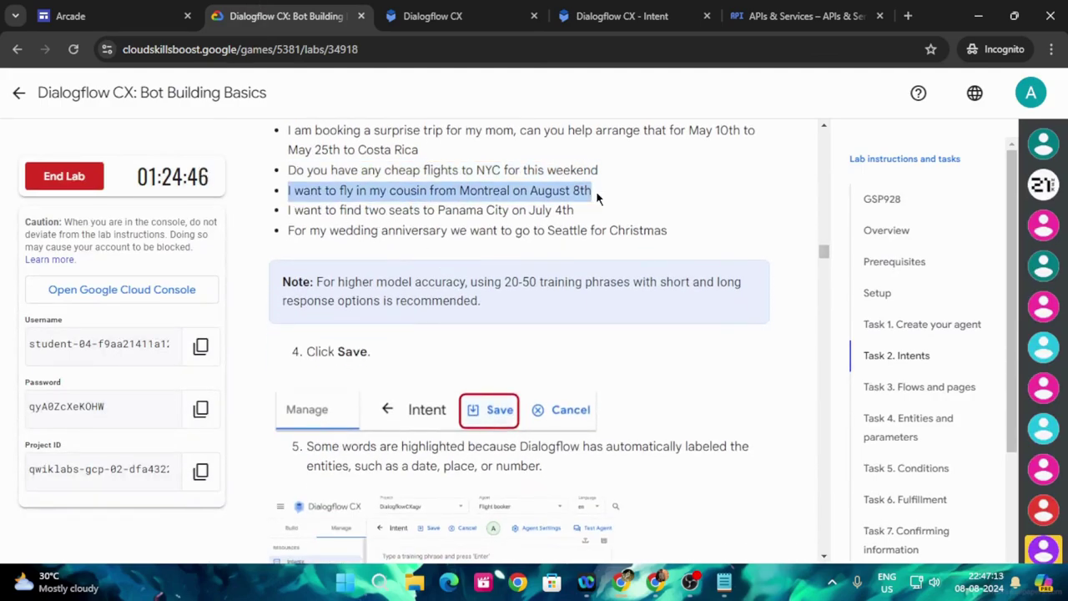
{"action": "left_click", "coordinate": [622, 15]}
{"action": "left_click", "coordinate": [418, 214]}
{"action": "key", "text": "ctrl+v"}
{"action": "key", "text": "Return"}
{"action": "left_click", "coordinate": [250, 358]}
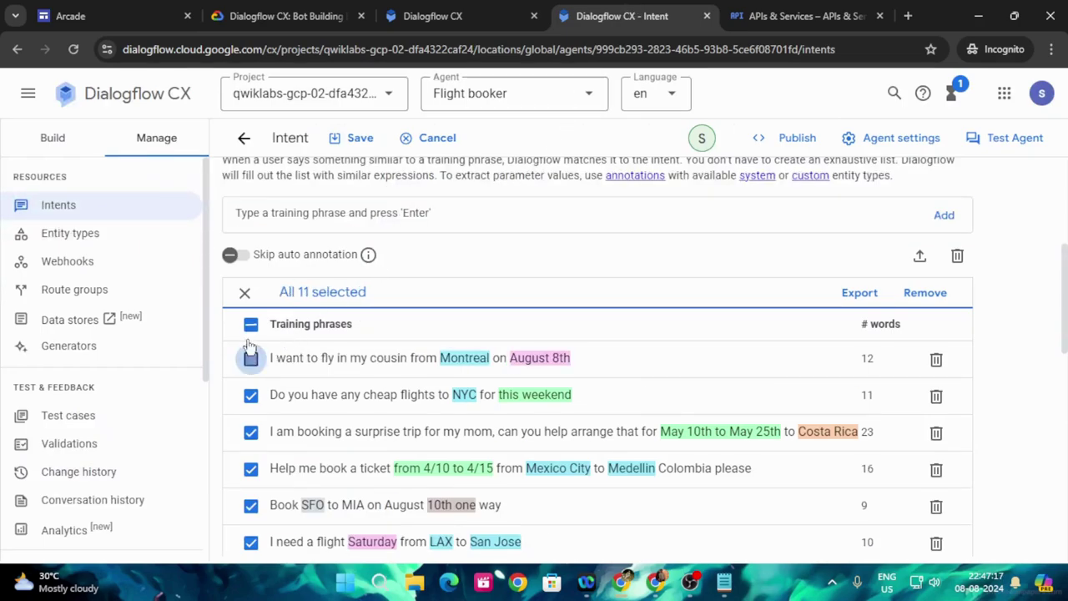
Add the lab's training phrase "I want to find two seats to Panama City on July 4th" to the intent and select it.
{"action": "left_click", "coordinate": [284, 15]}
{"action": "scroll", "coordinate": [373, 236], "scroll_direction": "down", "scroll_amount": 1}
{"action": "scroll", "coordinate": [373, 237], "scroll_direction": "up", "scroll_amount": 1}
{"action": "left_click_drag", "start_coordinate": [290, 211], "coordinate": [599, 222]}
{"action": "key", "text": "ctrl+c"}
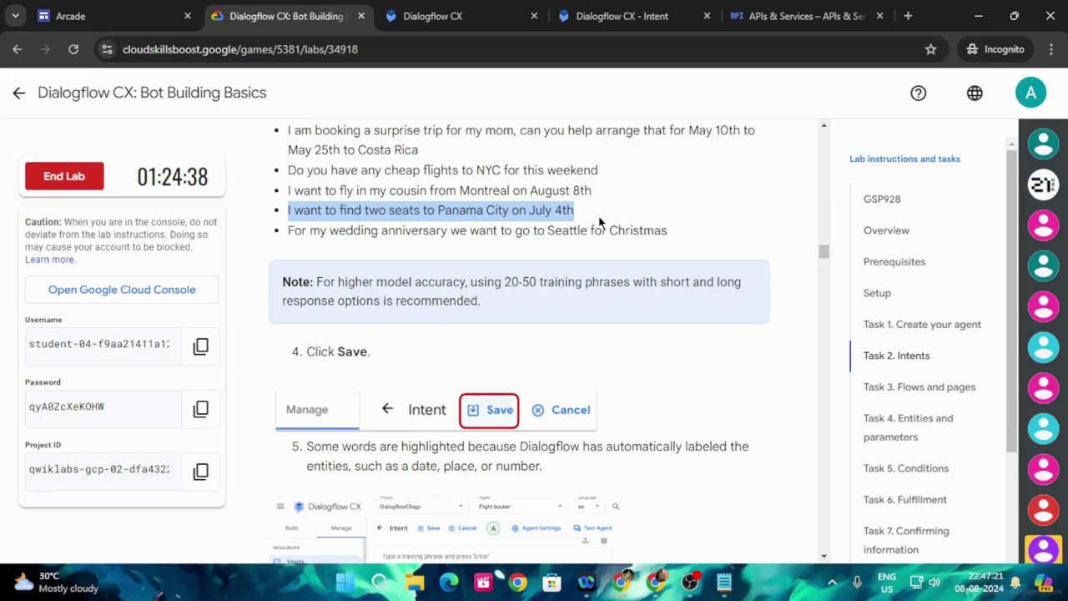
{"action": "left_click", "coordinate": [622, 16]}
{"action": "left_click", "coordinate": [471, 211]}
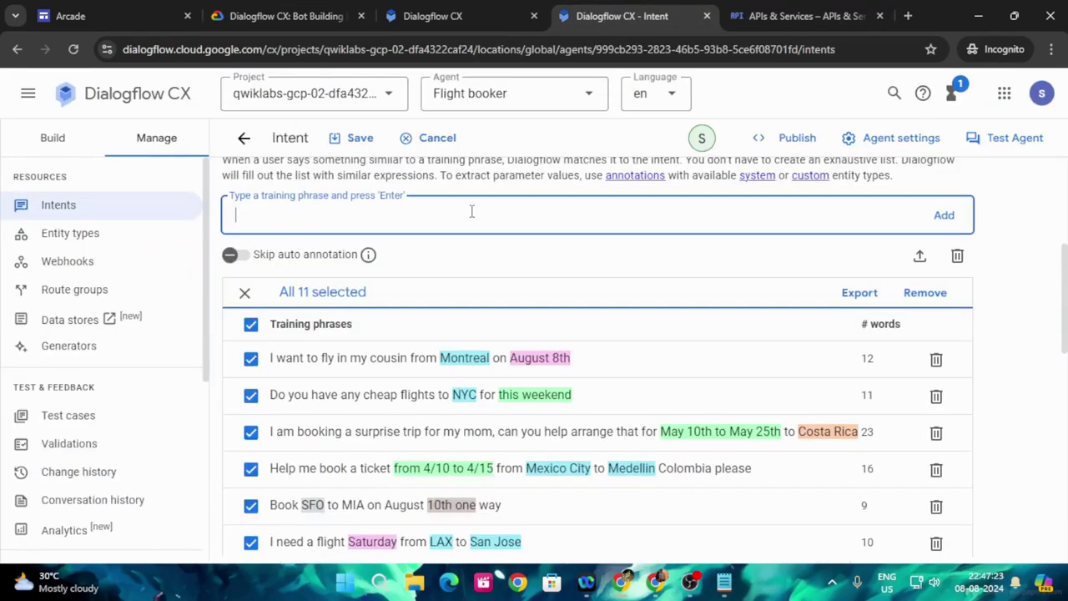
{"action": "key", "text": "ctrl+v"}
{"action": "key", "text": "Return"}
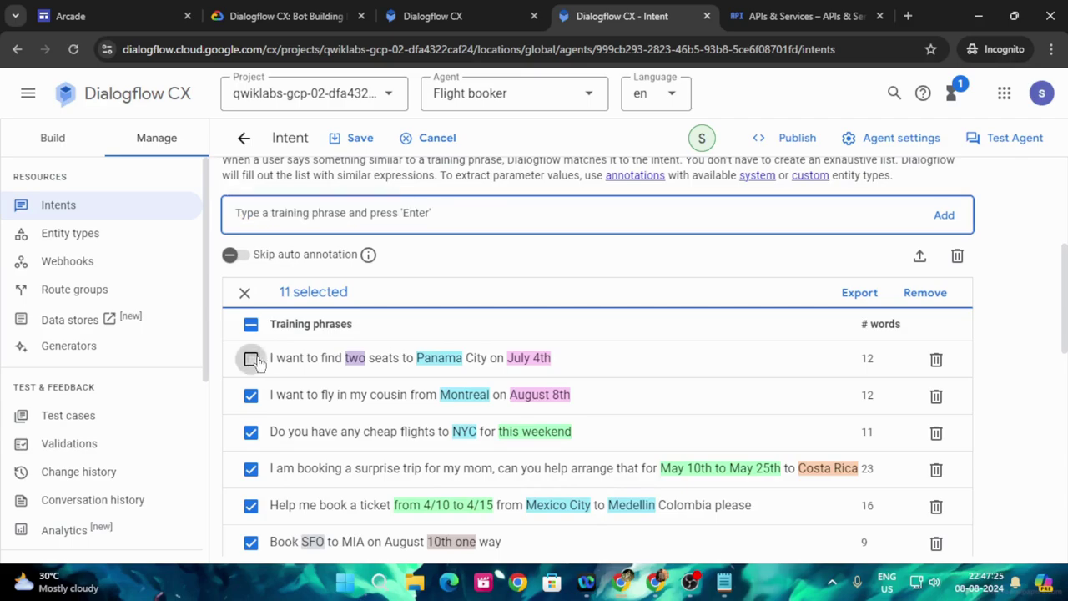
{"action": "left_click", "coordinate": [251, 356]}
Add the lab's training phrase "For my wedding anniversary we want to go to Seattle for Christmas" to the intent and select it.
{"action": "left_click", "coordinate": [284, 16]}
{"action": "left_click_drag", "start_coordinate": [286, 230], "coordinate": [685, 235]}
{"action": "key", "text": "ctrl+c"}
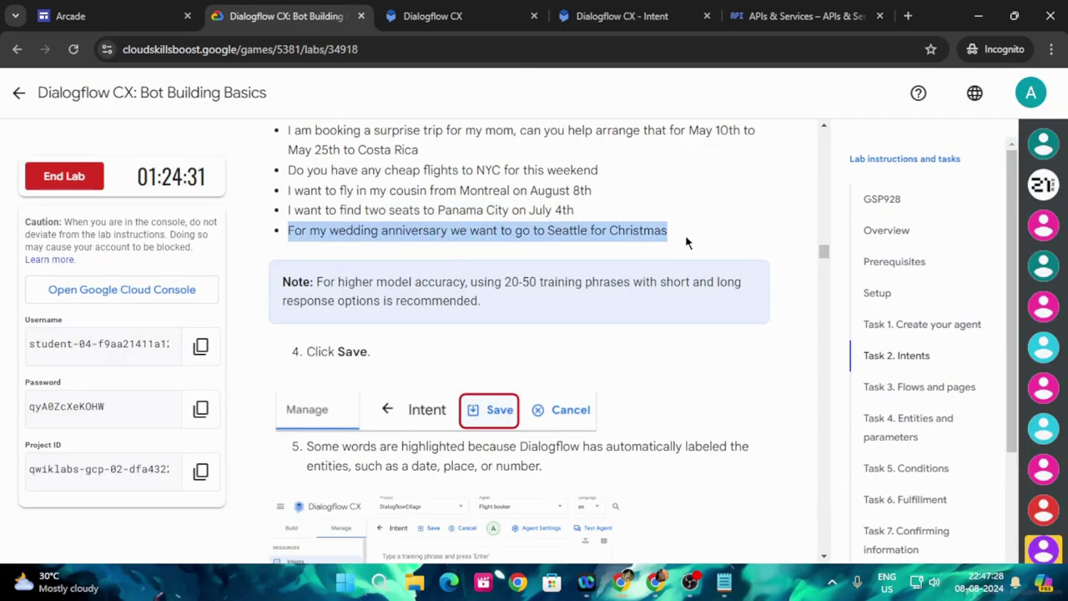
{"action": "left_click", "coordinate": [689, 8]}
{"action": "left_click", "coordinate": [426, 216]}
{"action": "key", "text": "ctrl+v"}
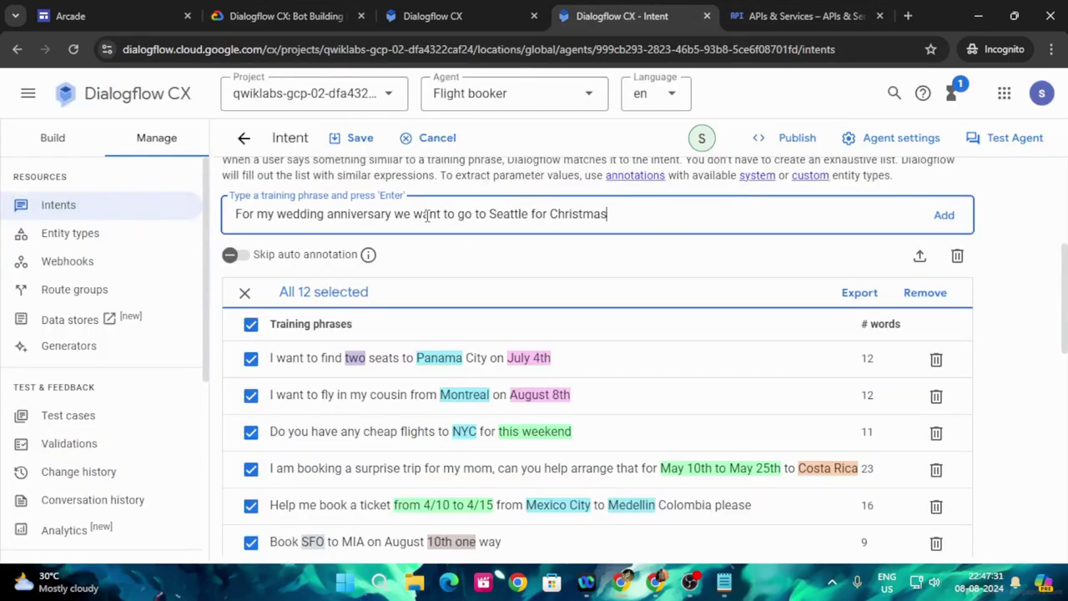
{"action": "key", "text": "Return"}
{"action": "left_click", "coordinate": [251, 360]}
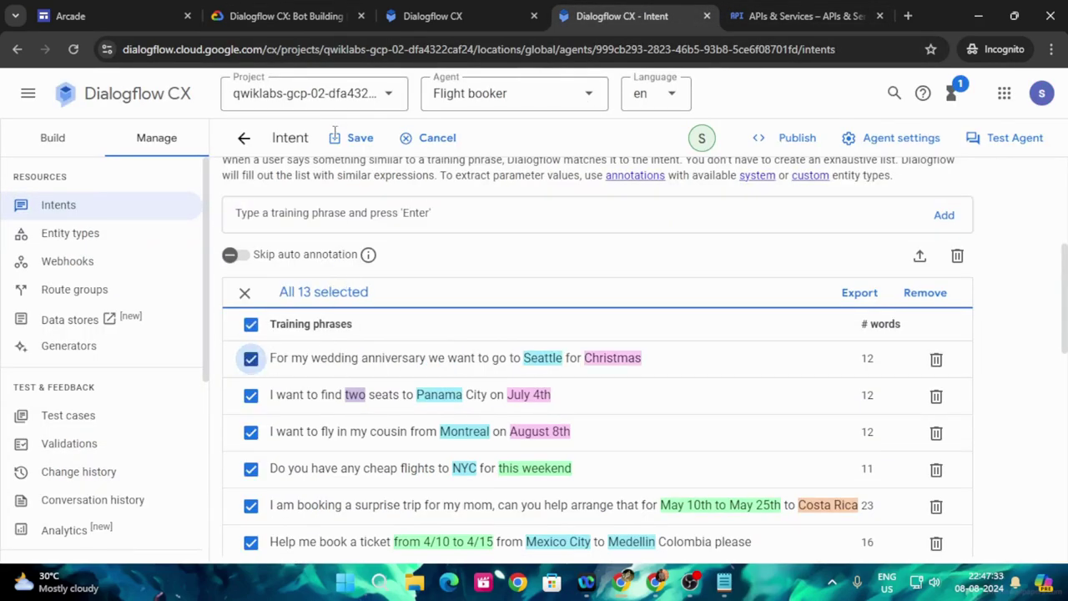
Check the lab's next instruction and save the main.book_a_flight intent.
{"action": "left_click", "coordinate": [284, 16]}
{"action": "scroll", "coordinate": [518, 306], "scroll_direction": "down", "scroll_amount": 2}
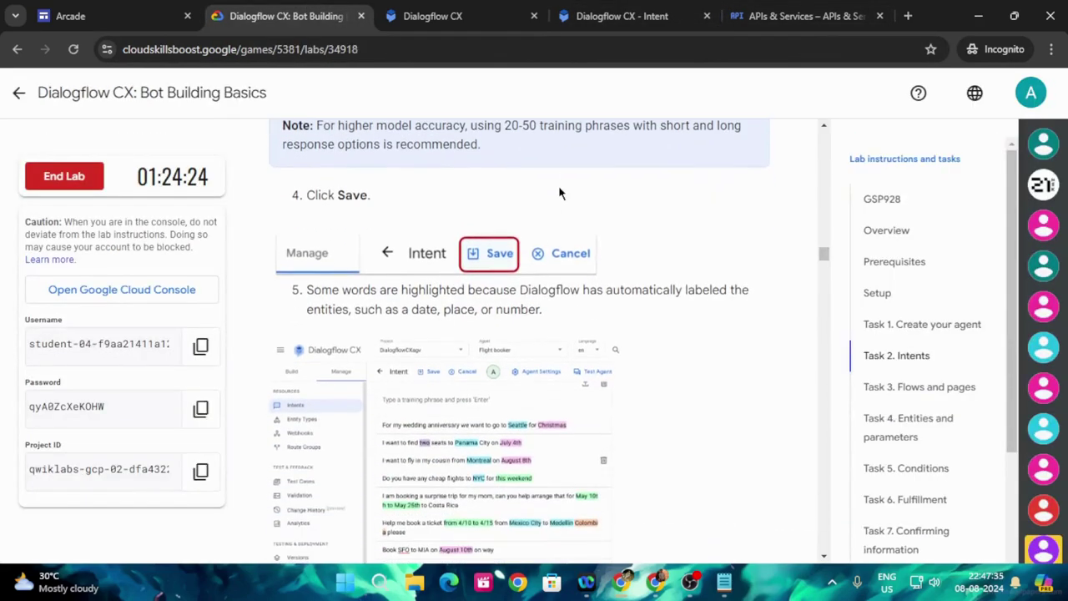
{"action": "left_click", "coordinate": [626, 16]}
{"action": "left_click", "coordinate": [357, 140]}
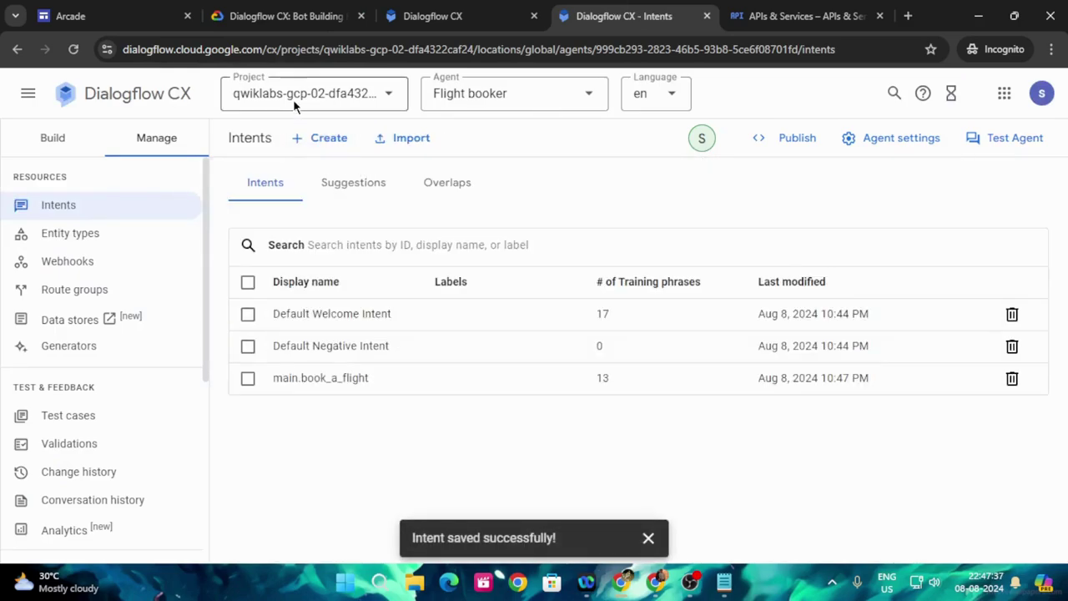
Follow the lab's Task 3 instructions to open the Start Page of the Default Start Flow for building.
{"action": "left_click", "coordinate": [284, 16]}
{"action": "scroll", "coordinate": [463, 335], "scroll_direction": "down", "scroll_amount": 8}
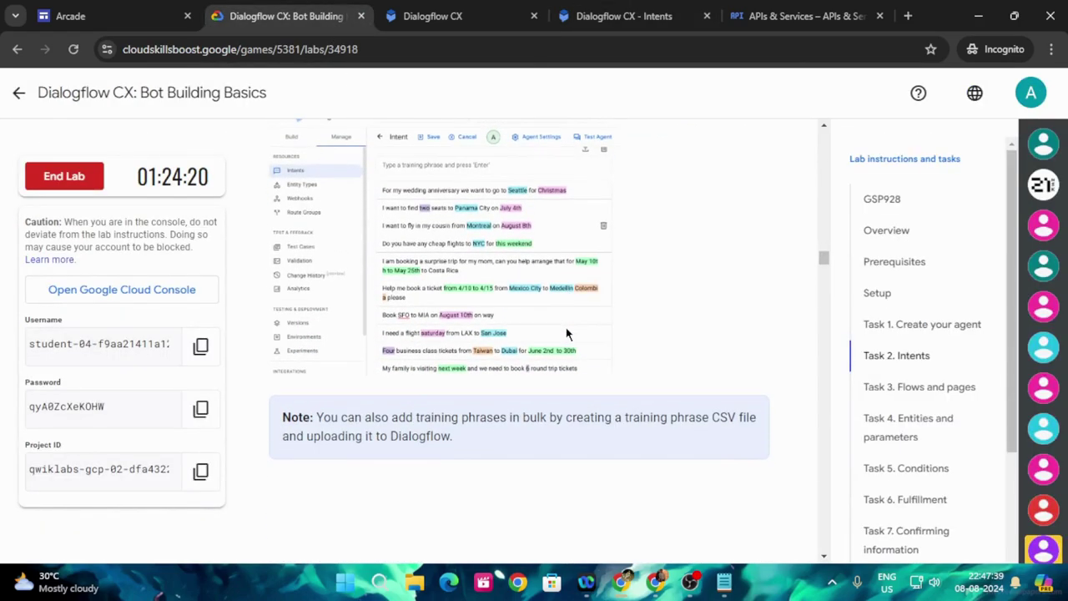
{"action": "scroll", "coordinate": [616, 323], "scroll_direction": "down", "scroll_amount": 7}
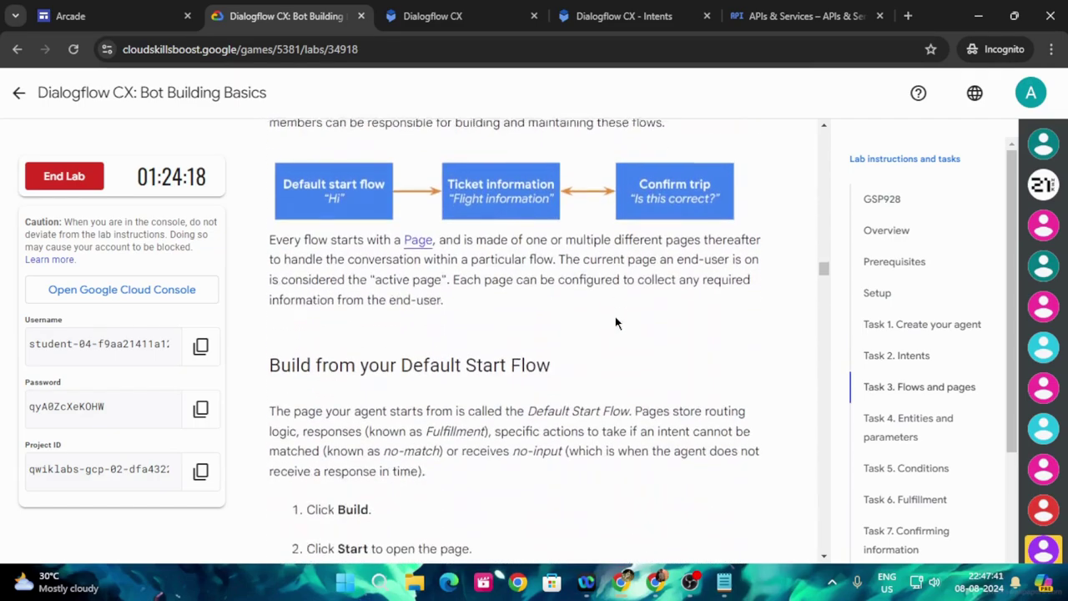
{"action": "scroll", "coordinate": [622, 323], "scroll_direction": "up", "scroll_amount": 2}
{"action": "scroll", "coordinate": [626, 325], "scroll_direction": "down", "scroll_amount": 2}
{"action": "scroll", "coordinate": [643, 326], "scroll_direction": "down", "scroll_amount": 2}
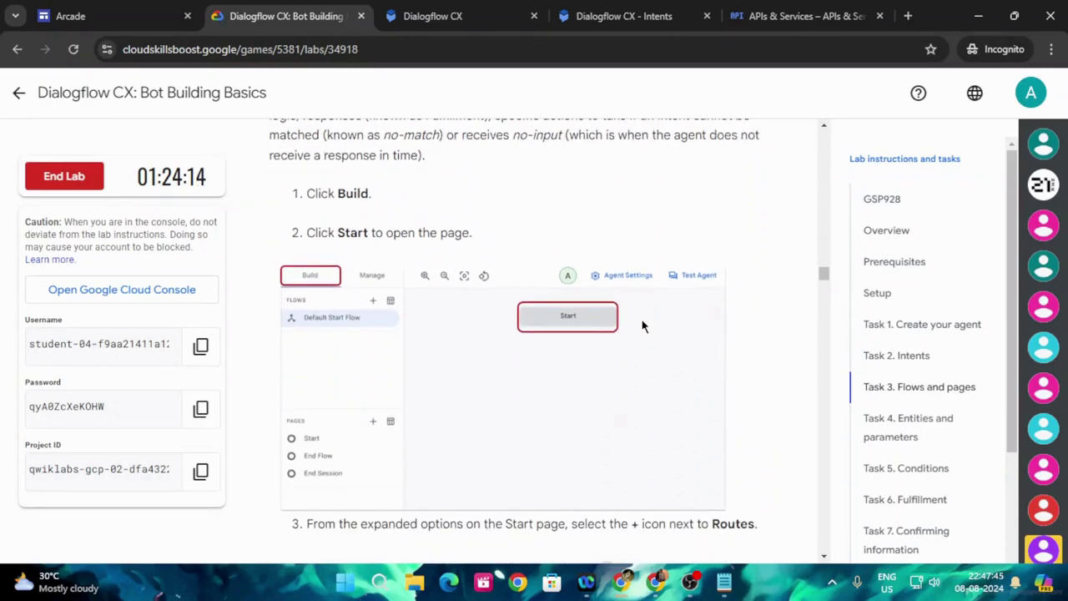
{"action": "scroll", "coordinate": [642, 319], "scroll_direction": "down", "scroll_amount": 2}
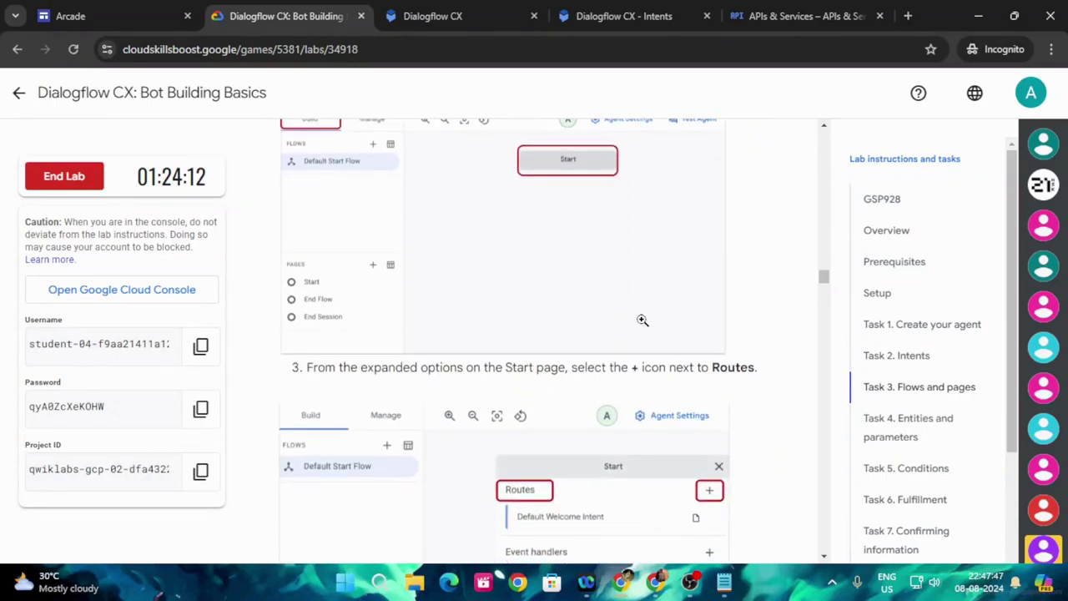
{"action": "left_click", "coordinate": [627, 15]}
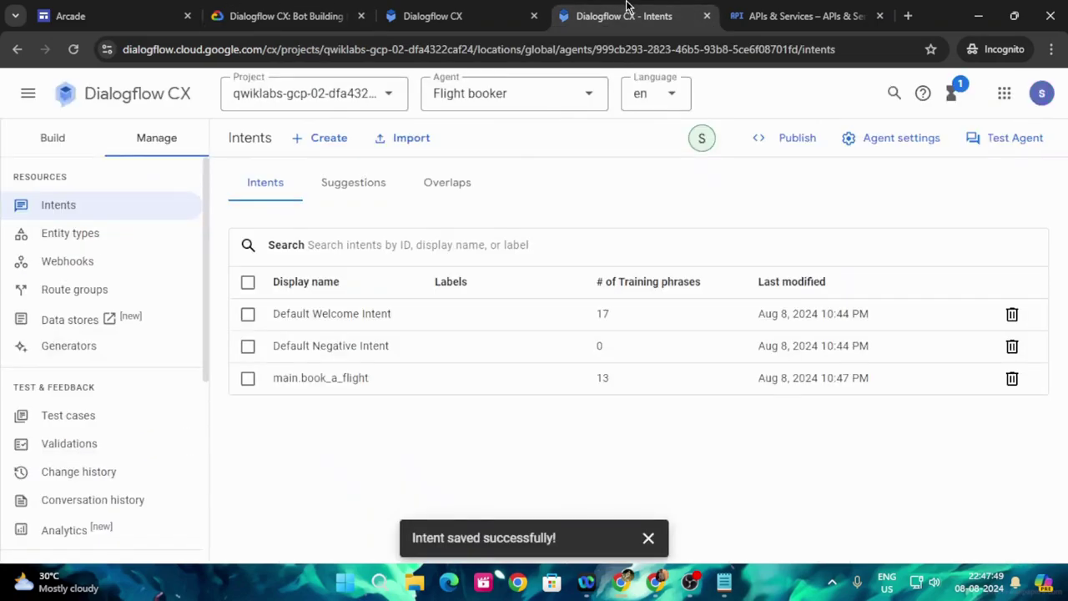
{"action": "left_click", "coordinate": [645, 538]}
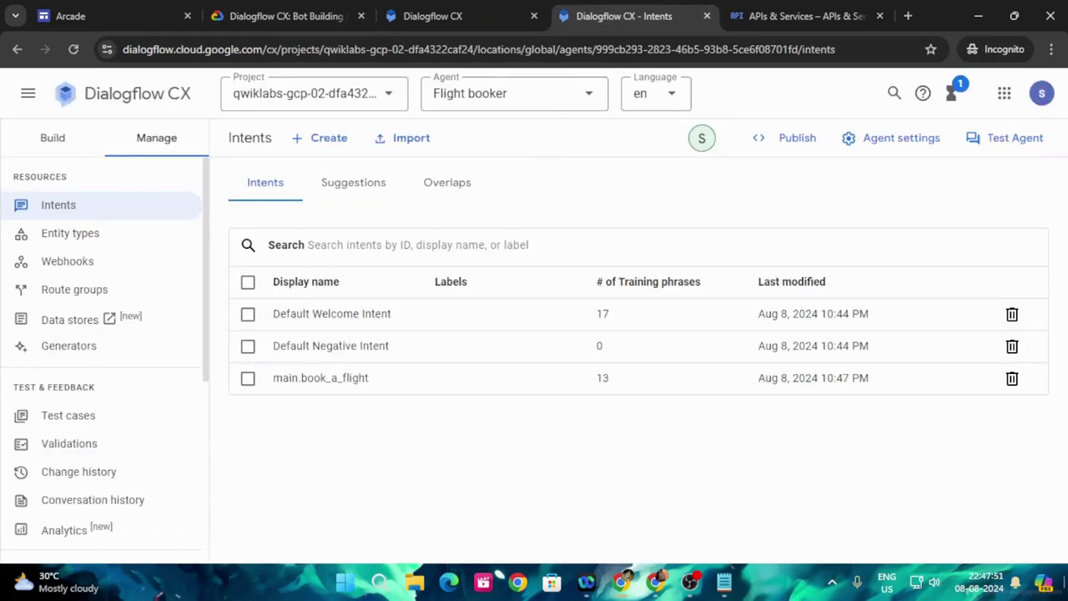
{"action": "left_click", "coordinate": [44, 140]}
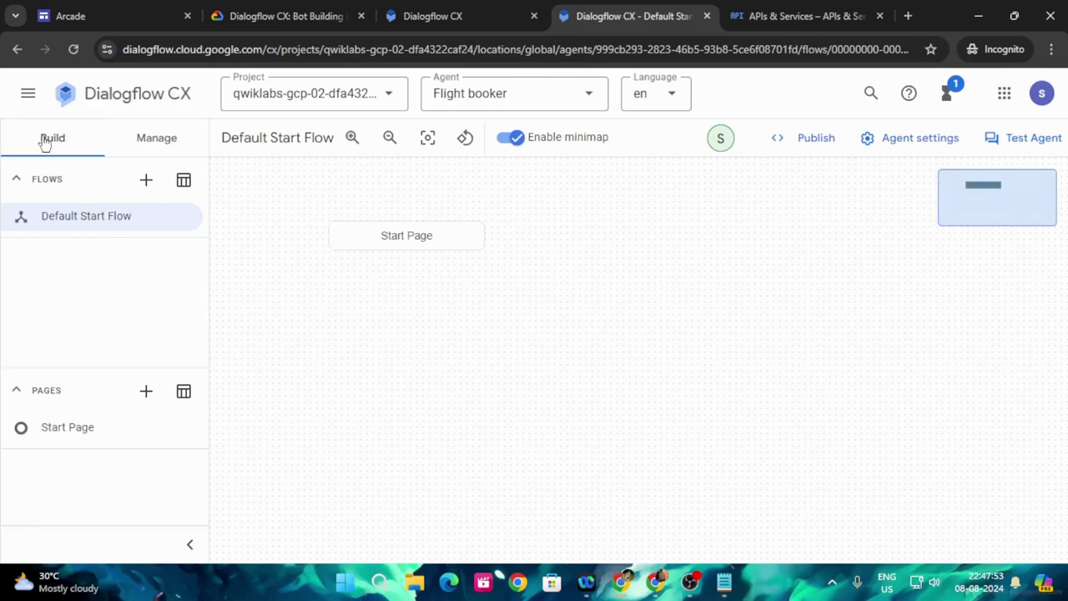
{"action": "double_click", "coordinate": [406, 237]}
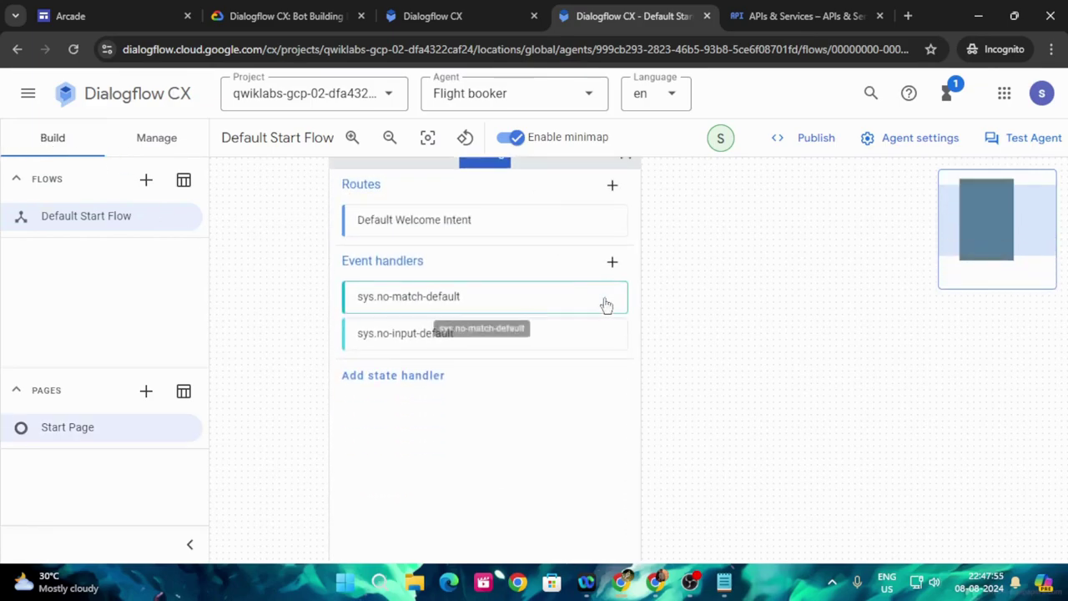
Consult the lab's routes instruction and start a new route on the Start Page.
{"action": "left_click", "coordinate": [283, 15]}
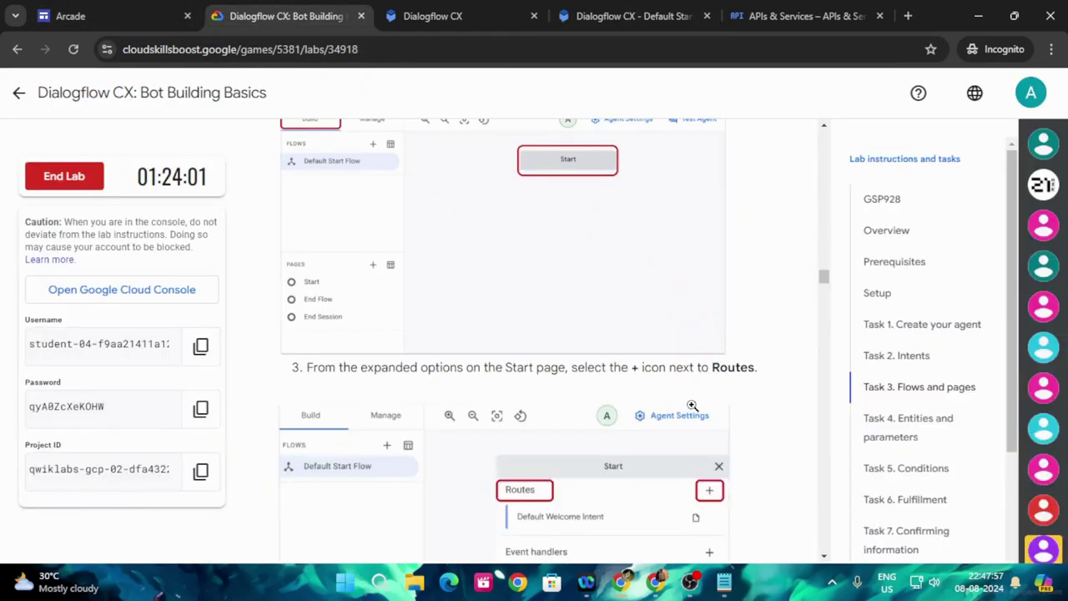
{"action": "scroll", "coordinate": [660, 389], "scroll_direction": "down", "scroll_amount": 3}
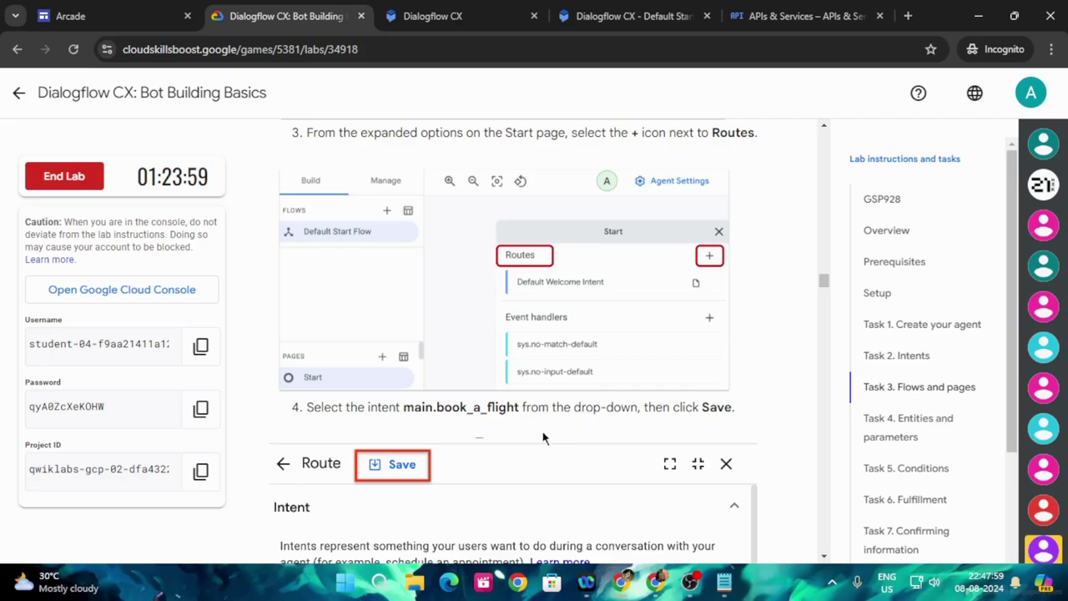
{"action": "left_click", "coordinate": [626, 16]}
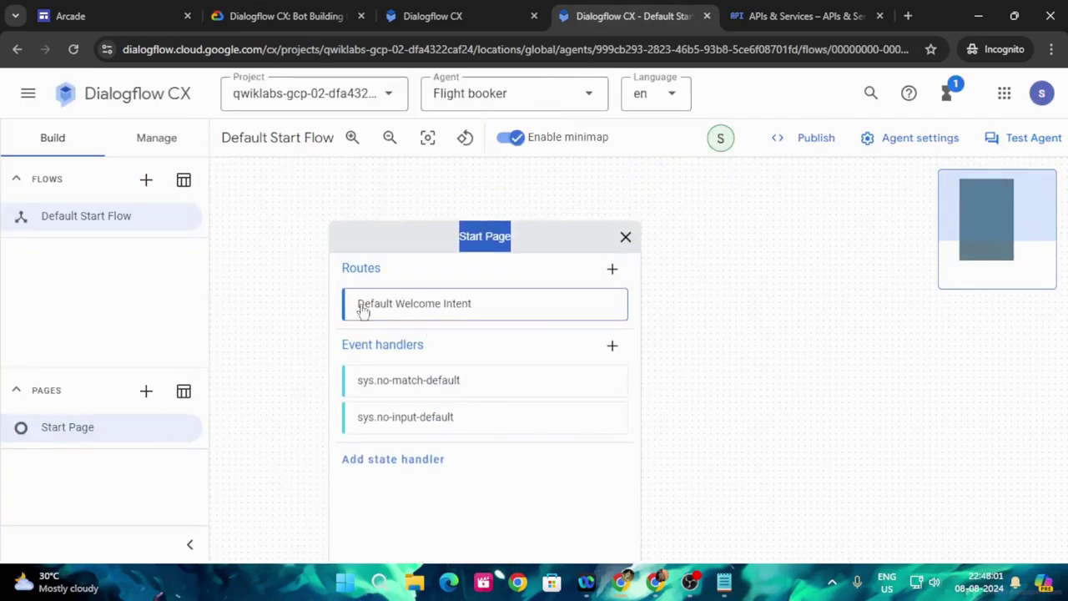
{"action": "left_click", "coordinate": [612, 271]}
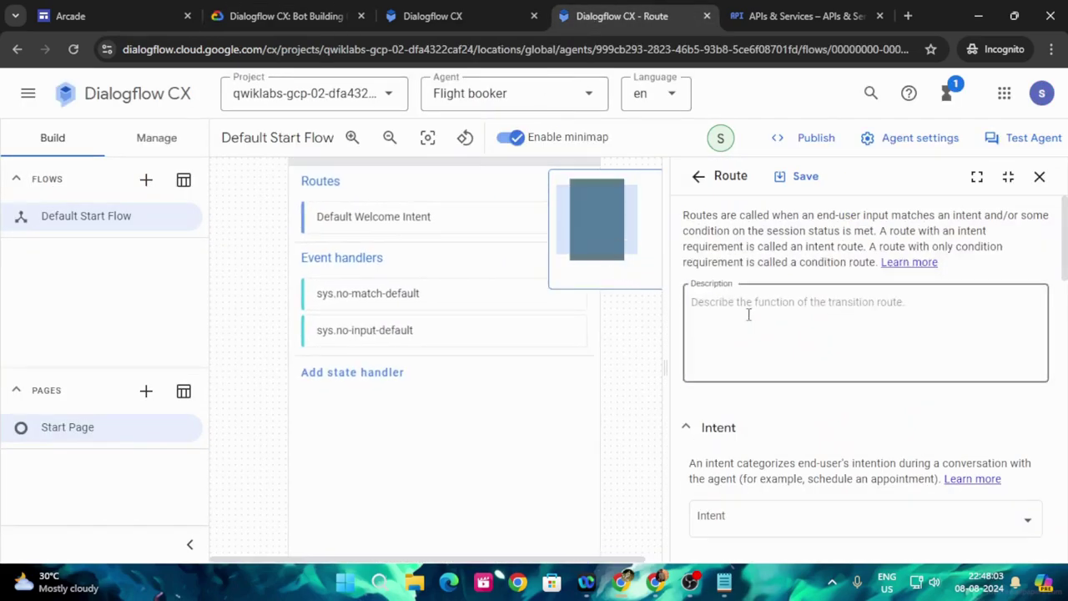
Set the new route's intent to main.book_a_flight as the lab instructs and save the route.
{"action": "left_click", "coordinate": [248, 8]}
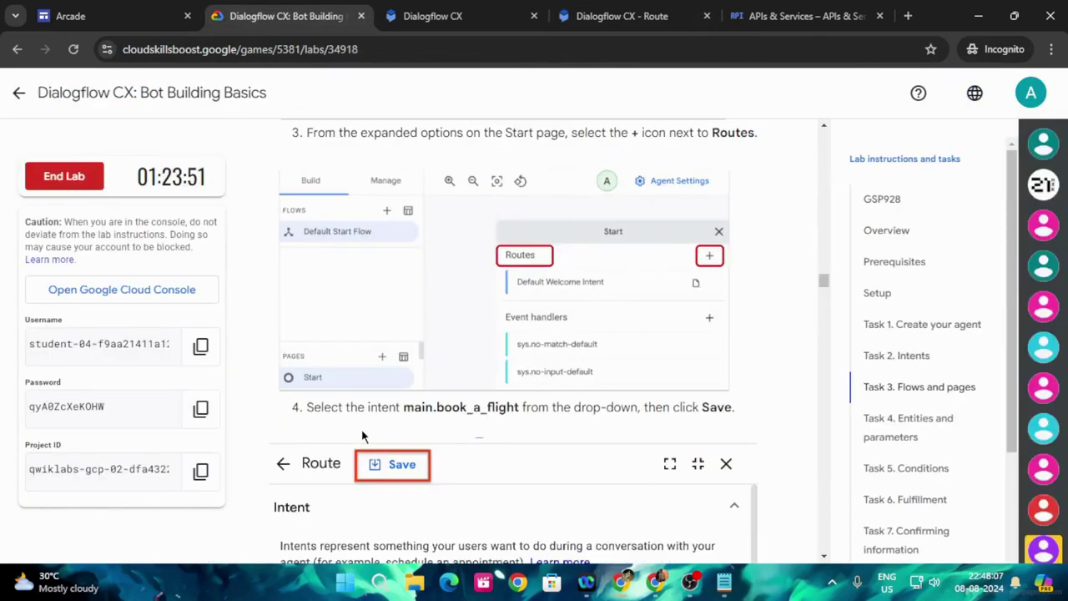
{"action": "scroll", "coordinate": [443, 426], "scroll_direction": "down", "scroll_amount": 1}
{"action": "left_click", "coordinate": [626, 16]}
{"action": "scroll", "coordinate": [818, 317], "scroll_direction": "down", "scroll_amount": 2}
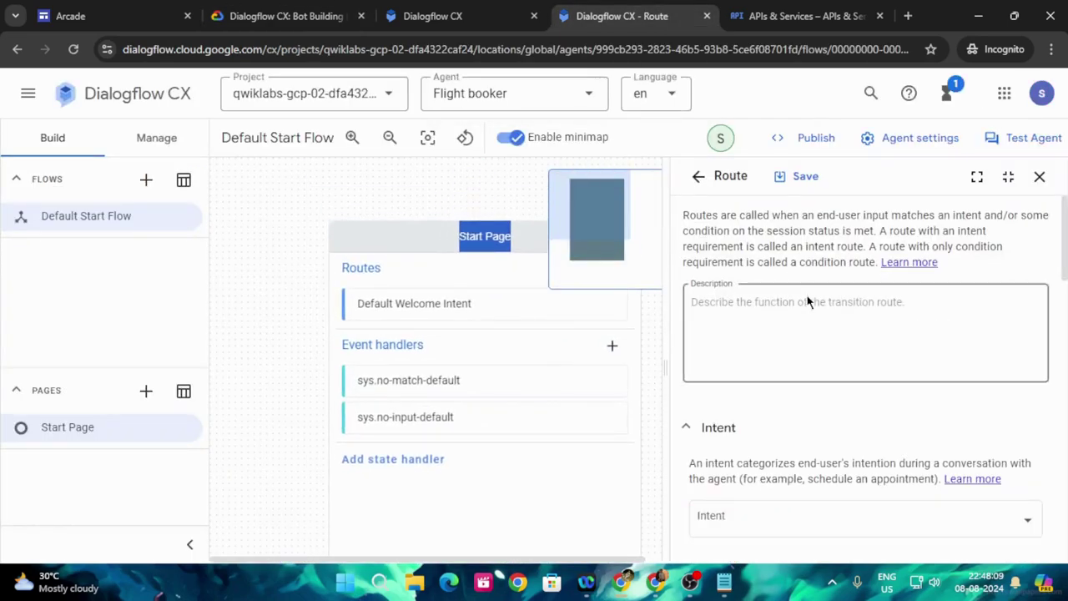
{"action": "left_click", "coordinate": [843, 438]}
{"action": "left_click", "coordinate": [794, 444]}
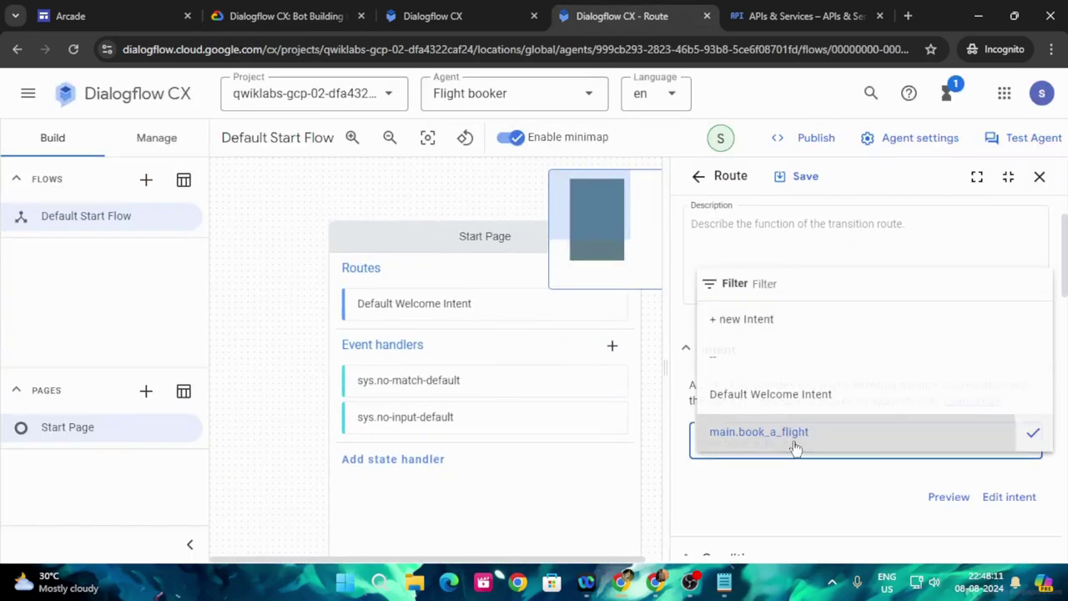
{"action": "left_click", "coordinate": [283, 15]}
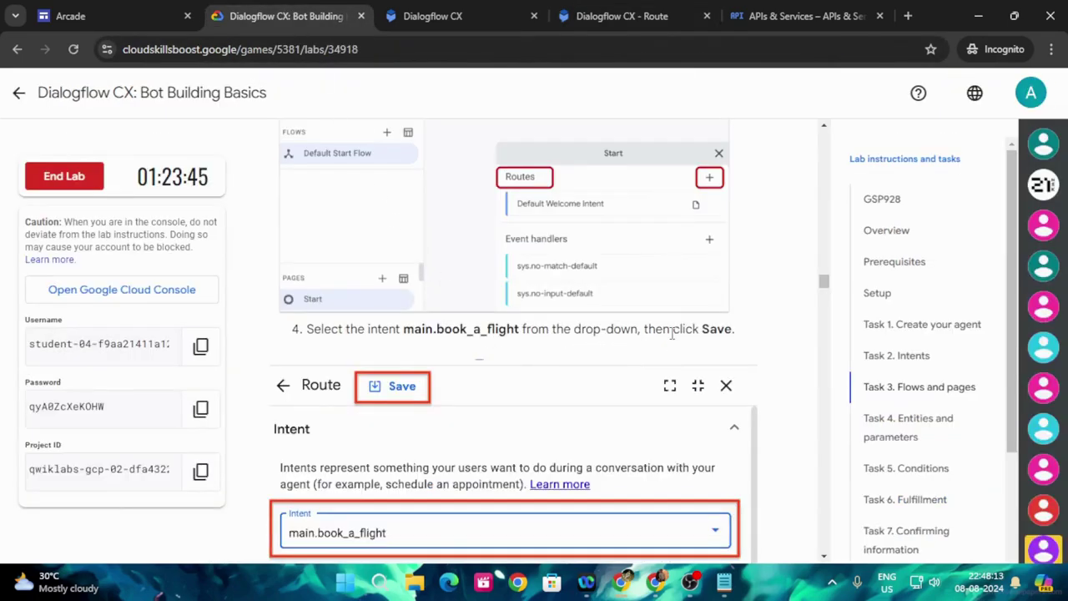
{"action": "left_click", "coordinate": [626, 16]}
{"action": "left_click", "coordinate": [800, 176]}
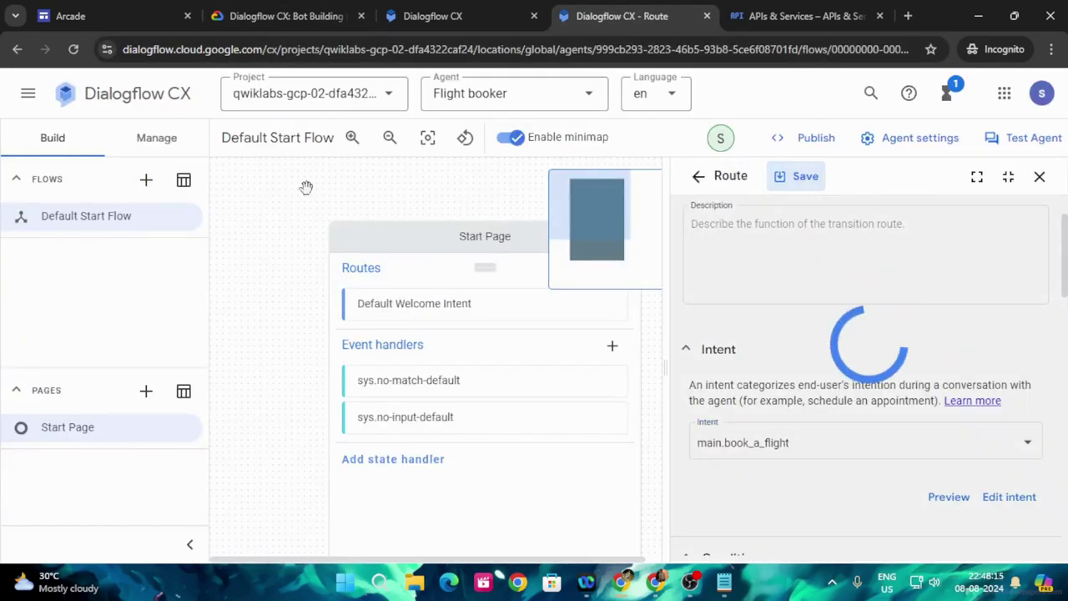
Review the lab's instructions for the main.book_a_flight route and its transition, locating that route on the Start Page.
{"action": "left_click", "coordinate": [280, 17]}
{"action": "scroll", "coordinate": [558, 377], "scroll_direction": "down", "scroll_amount": 4}
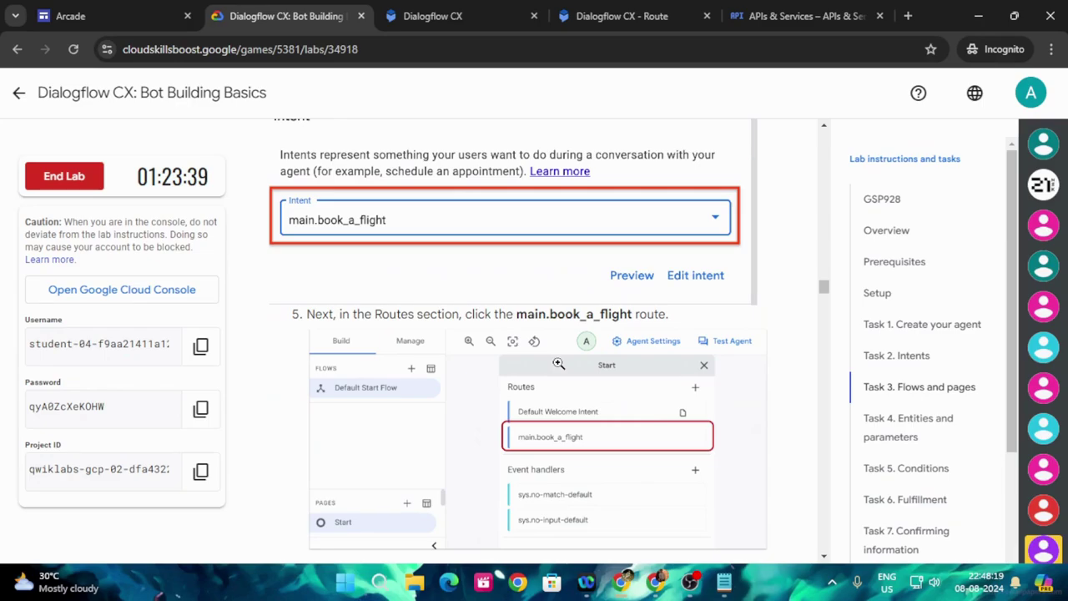
{"action": "scroll", "coordinate": [558, 364], "scroll_direction": "down", "scroll_amount": 1}
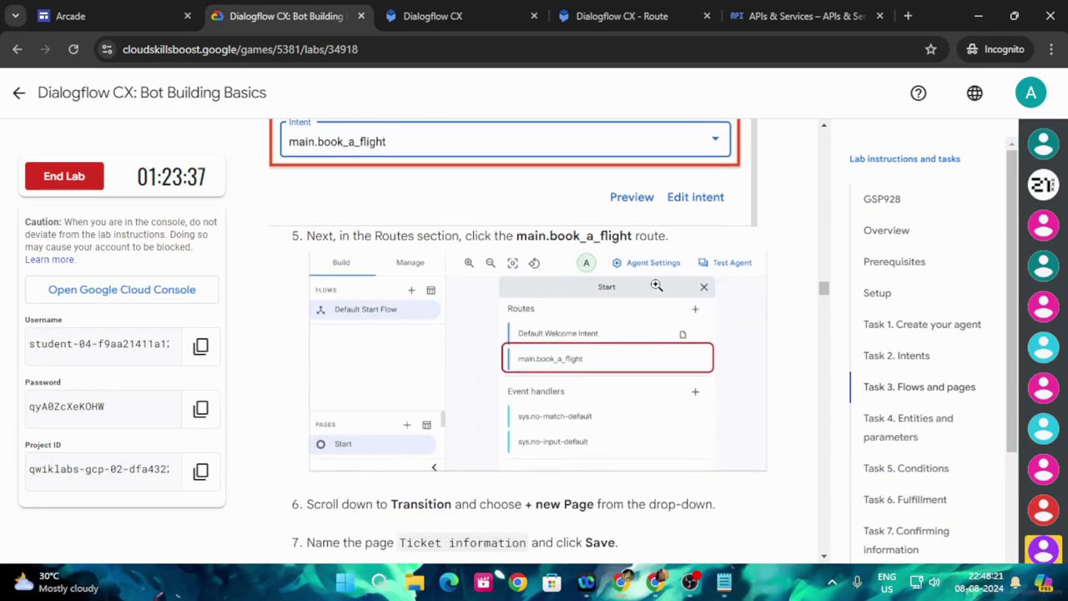
{"action": "left_click", "coordinate": [626, 16]}
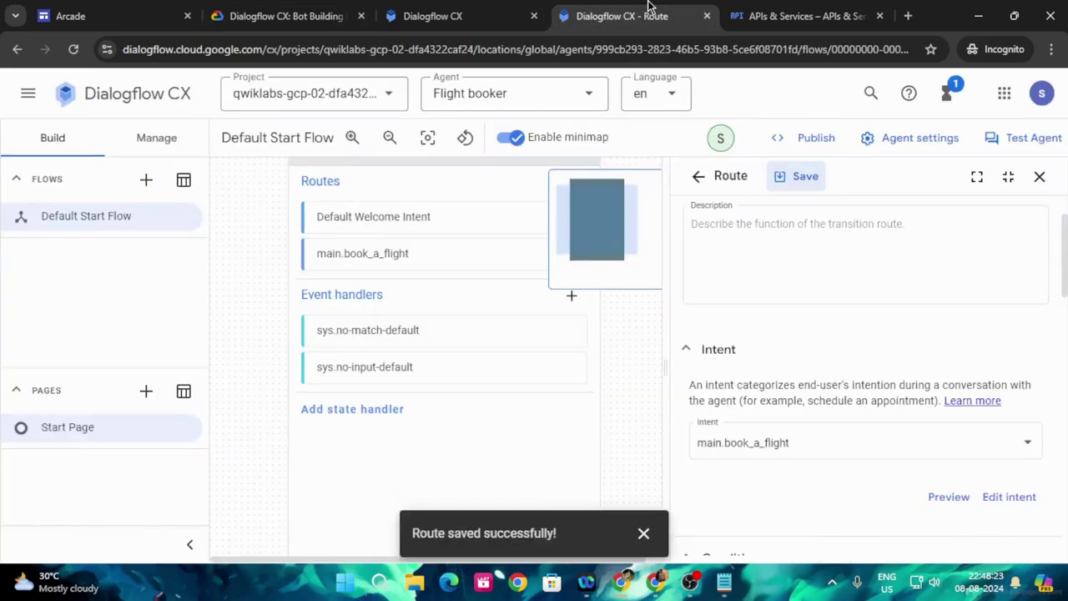
{"action": "left_click_drag", "start_coordinate": [317, 253], "coordinate": [419, 267]}
{"action": "left_click", "coordinate": [284, 16]}
{"action": "scroll", "coordinate": [433, 371], "scroll_direction": "down", "scroll_amount": 2}
{"action": "scroll", "coordinate": [433, 371], "scroll_direction": "down", "scroll_amount": 1}
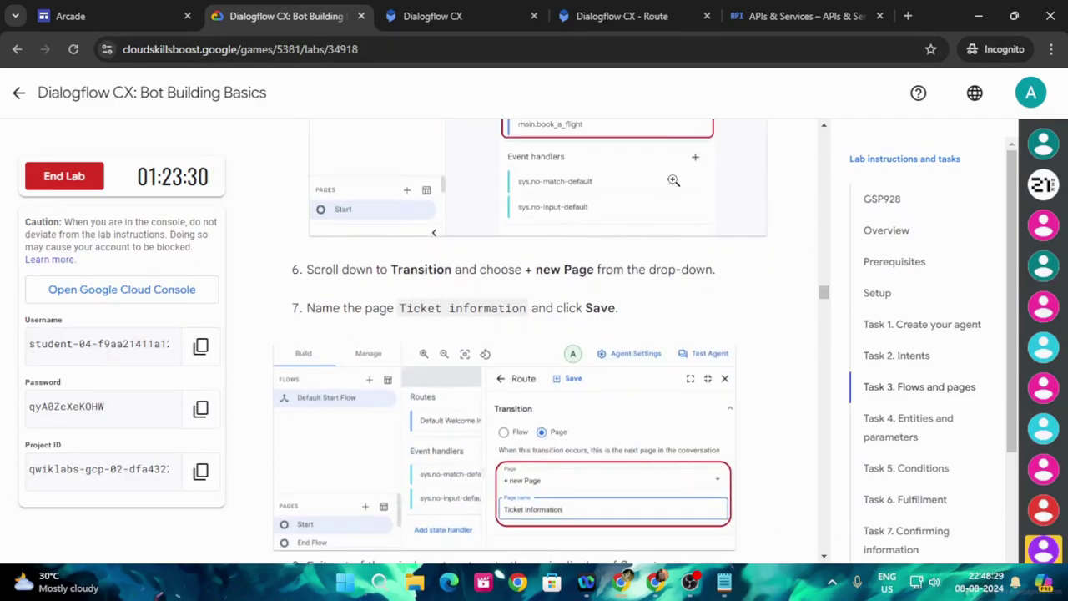
Set the main.book_a_flight route's transition to go to a new page.
{"action": "left_click", "coordinate": [622, 16]}
{"action": "scroll", "coordinate": [868, 438], "scroll_direction": "down", "scroll_amount": 6}
{"action": "scroll", "coordinate": [866, 450], "scroll_direction": "down", "scroll_amount": 7}
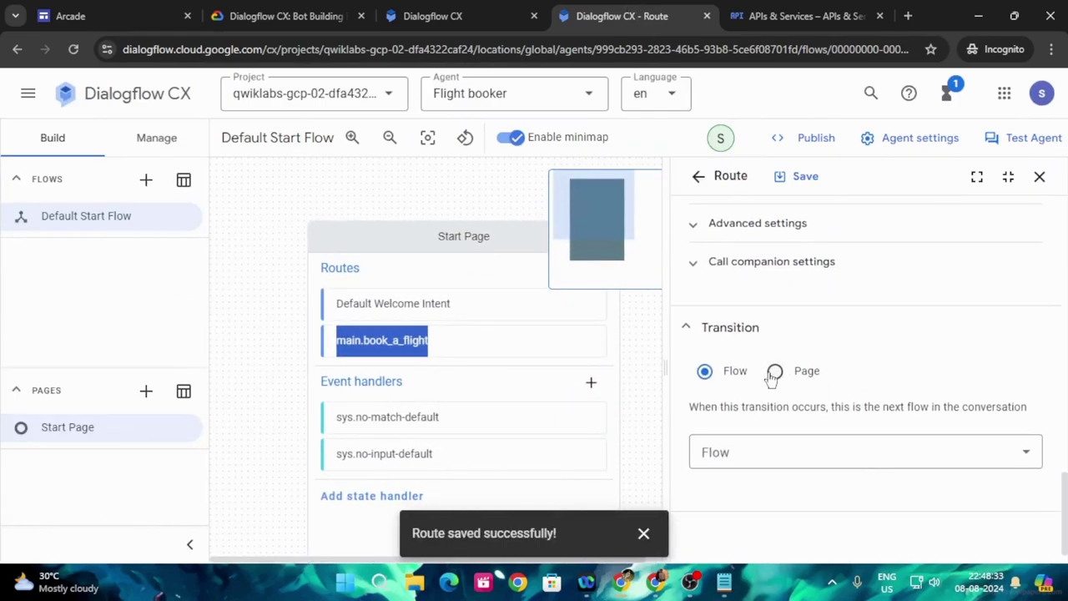
{"action": "left_click", "coordinate": [776, 380]}
{"action": "left_click", "coordinate": [777, 453]}
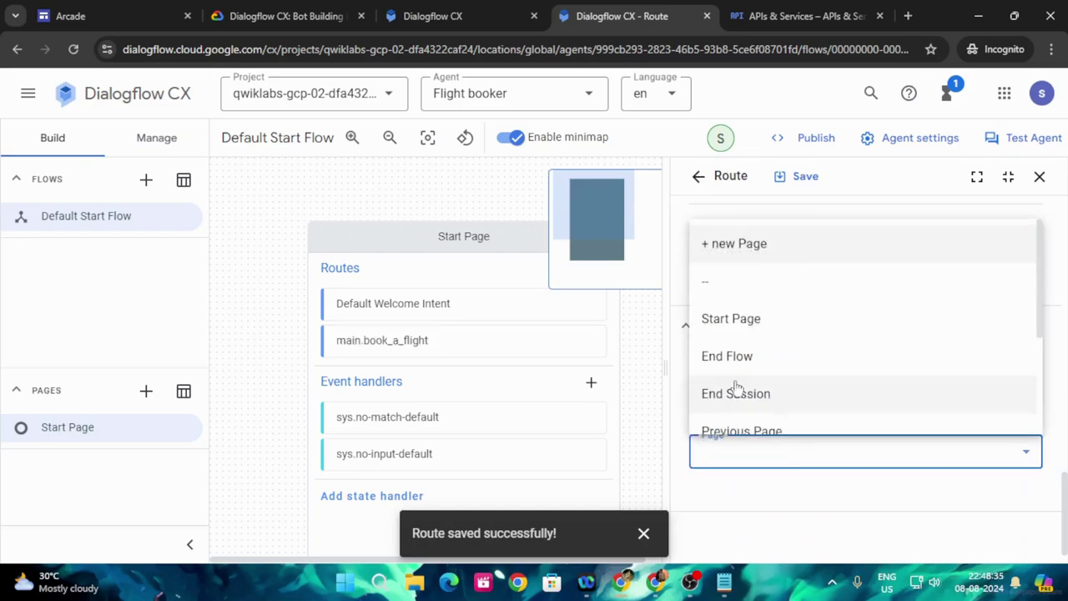
{"action": "left_click", "coordinate": [732, 246]}
Name the new transition page "Ticket information" as given in the lab and save the route.
{"action": "left_click", "coordinate": [284, 16]}
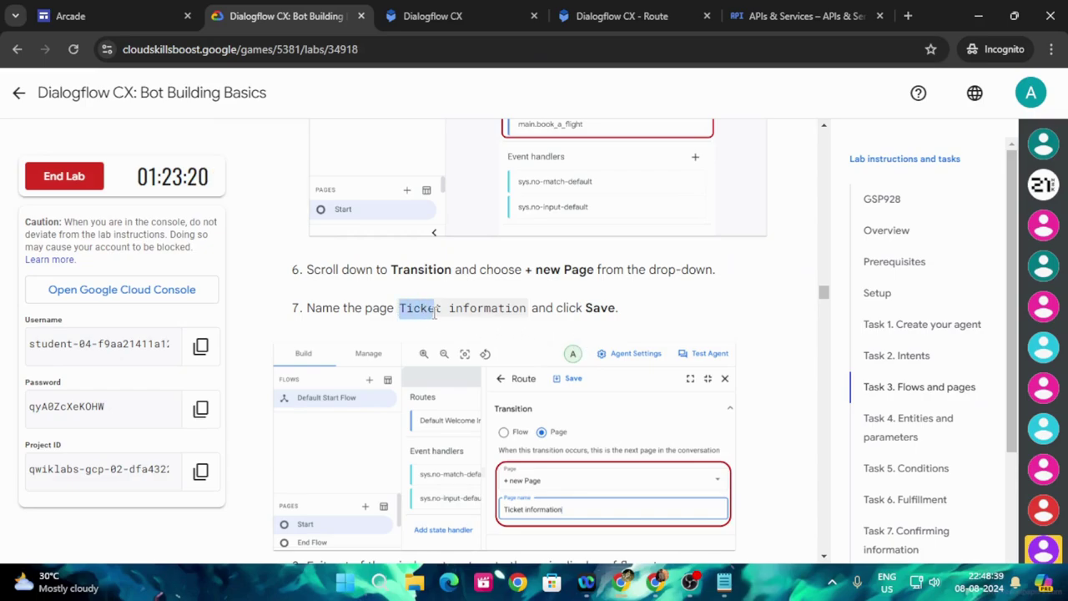
{"action": "left_click_drag", "start_coordinate": [434, 313], "coordinate": [525, 309]}
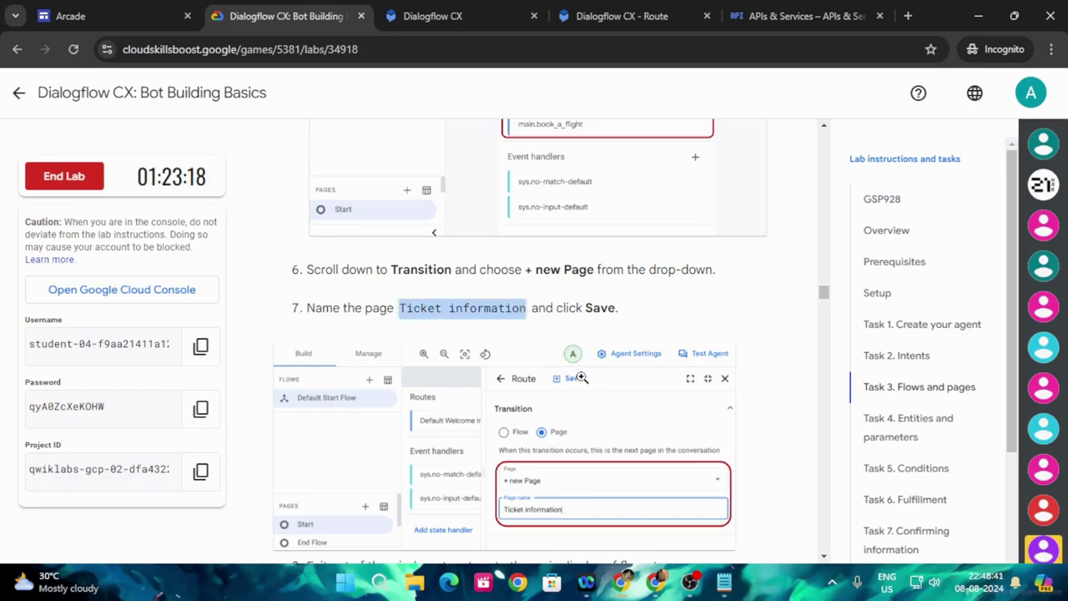
{"action": "left_click", "coordinate": [622, 16]}
{"action": "left_click", "coordinate": [746, 500]}
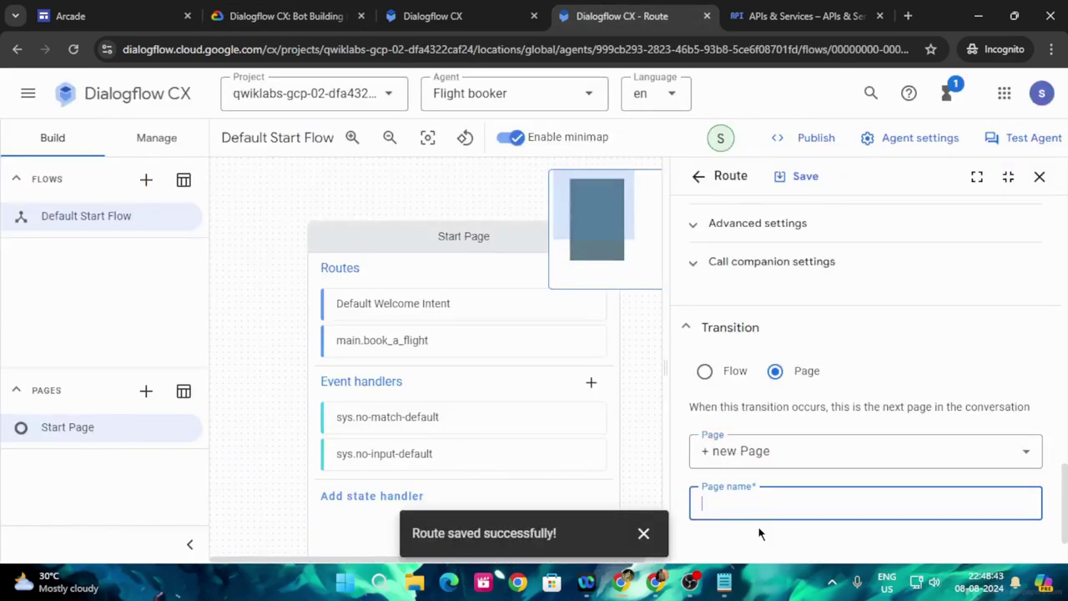
{"action": "type", "text": "Ticket information"}
{"action": "left_click", "coordinate": [805, 176]}
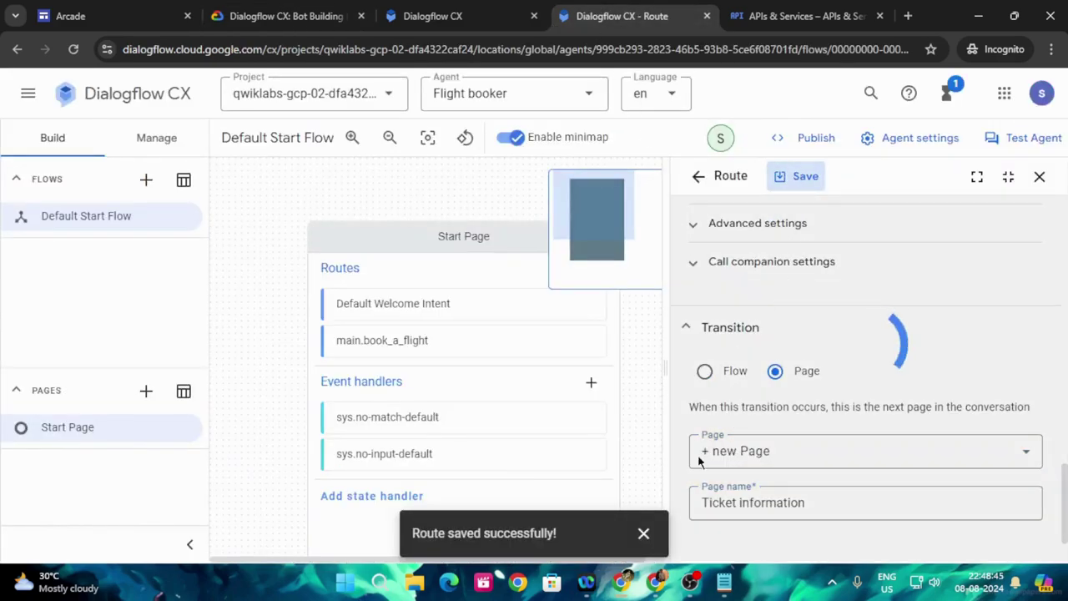
Check the lab's next instruction and close the route settings to return to the Default Start Flow.
{"action": "left_click", "coordinate": [286, 15]}
{"action": "scroll", "coordinate": [471, 409], "scroll_direction": "down", "scroll_amount": 3}
{"action": "scroll", "coordinate": [471, 409], "scroll_direction": "down", "scroll_amount": 2}
{"action": "scroll", "coordinate": [470, 410], "scroll_direction": "up", "scroll_amount": 1}
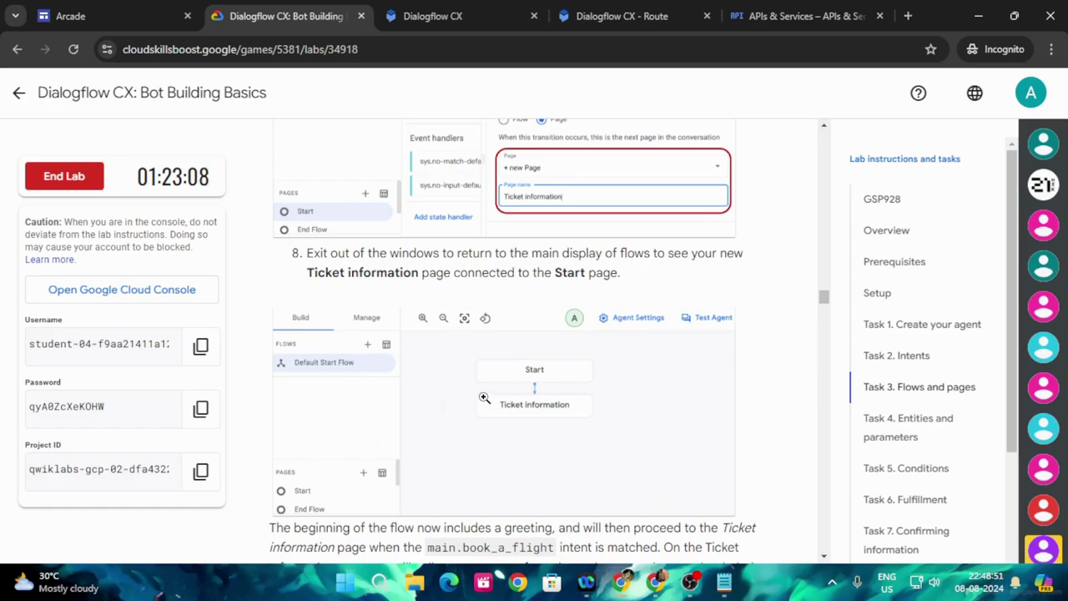
{"action": "scroll", "coordinate": [494, 348], "scroll_direction": "down", "scroll_amount": 1}
{"action": "left_click", "coordinate": [634, 17]}
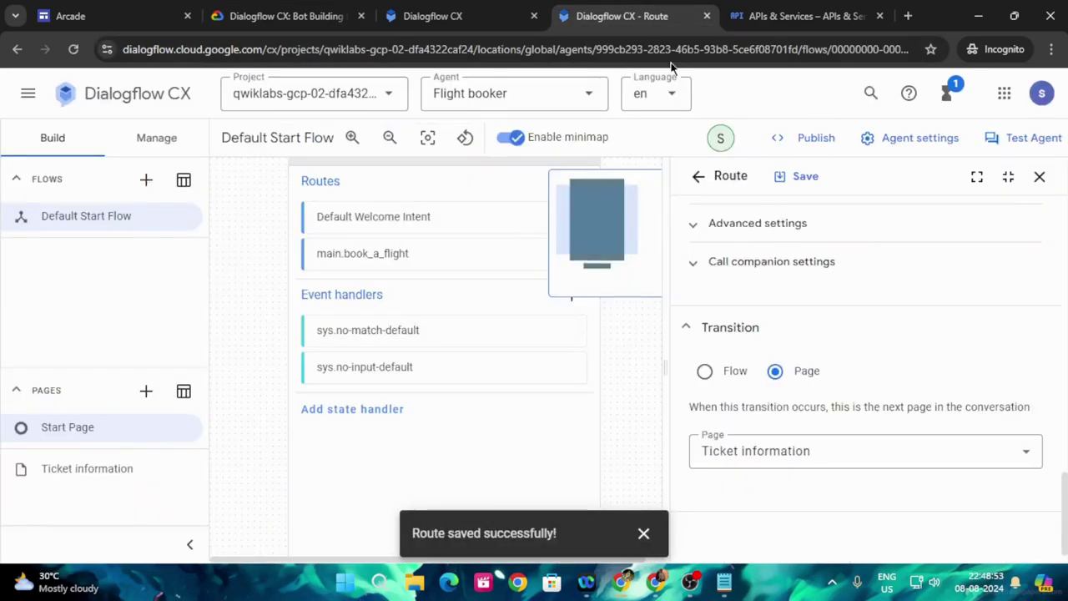
{"action": "left_click", "coordinate": [1040, 179]}
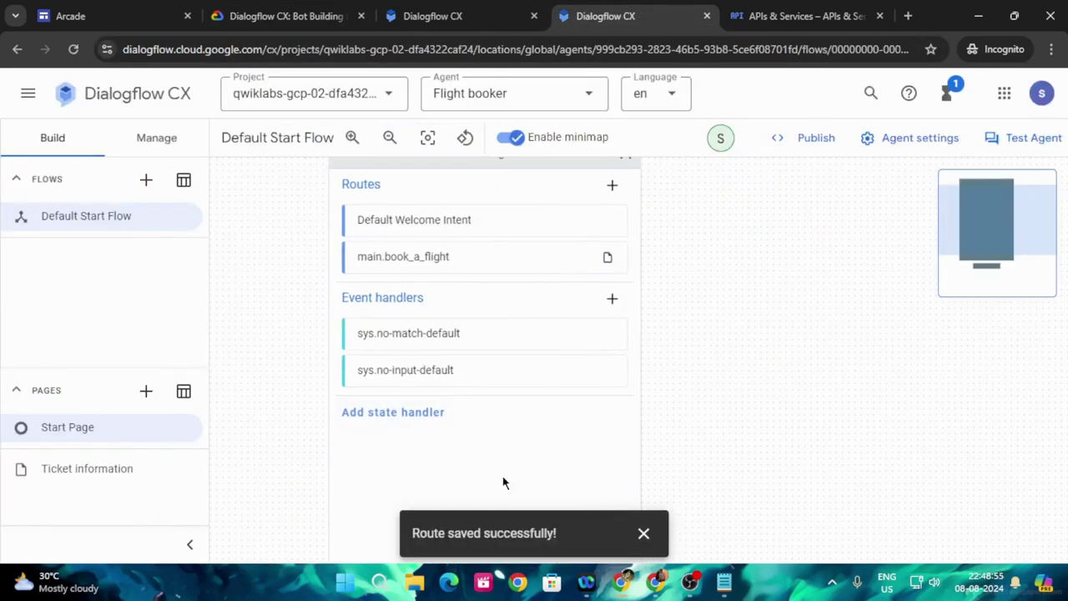
Open the Ticket information page and review the lab's Task 4 instructions for creating the first set of parameters.
{"action": "double_click", "coordinate": [98, 469]}
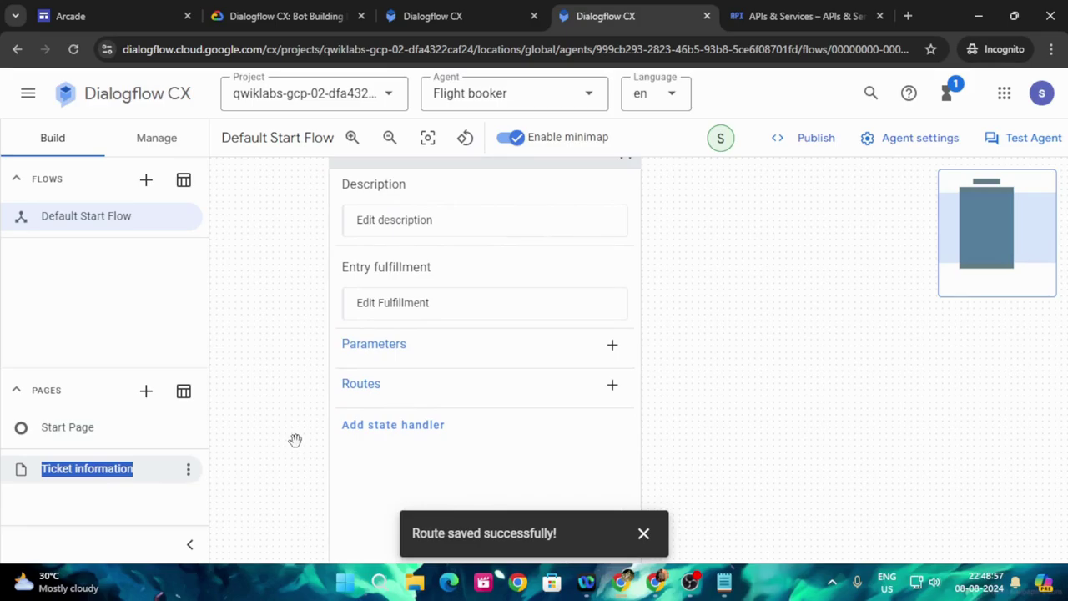
{"action": "left_click", "coordinate": [251, 16]}
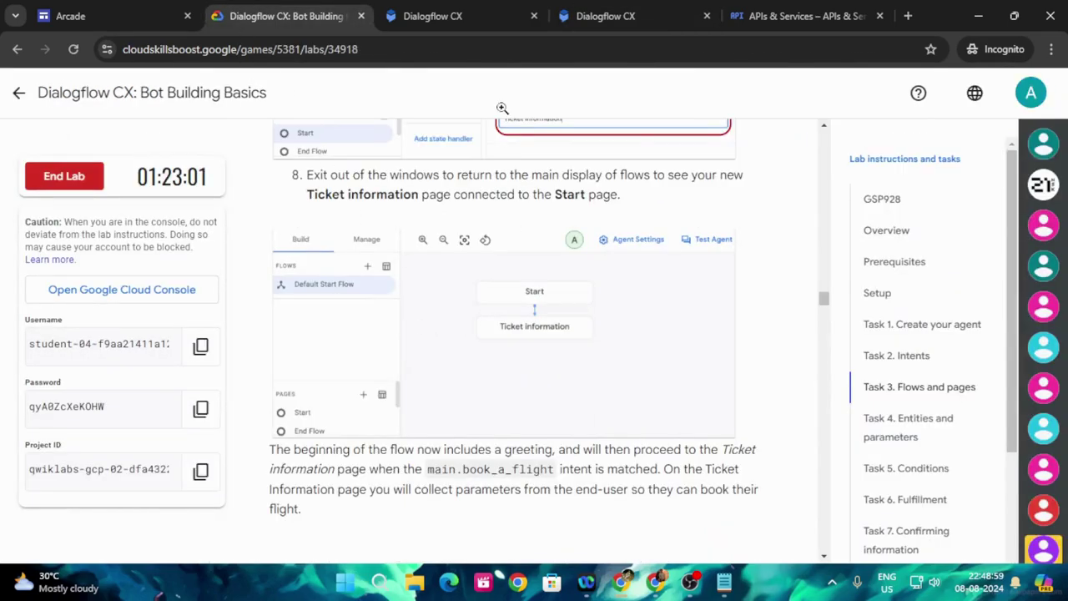
{"action": "left_click", "coordinate": [455, 16]}
{"action": "left_click", "coordinate": [593, 16]}
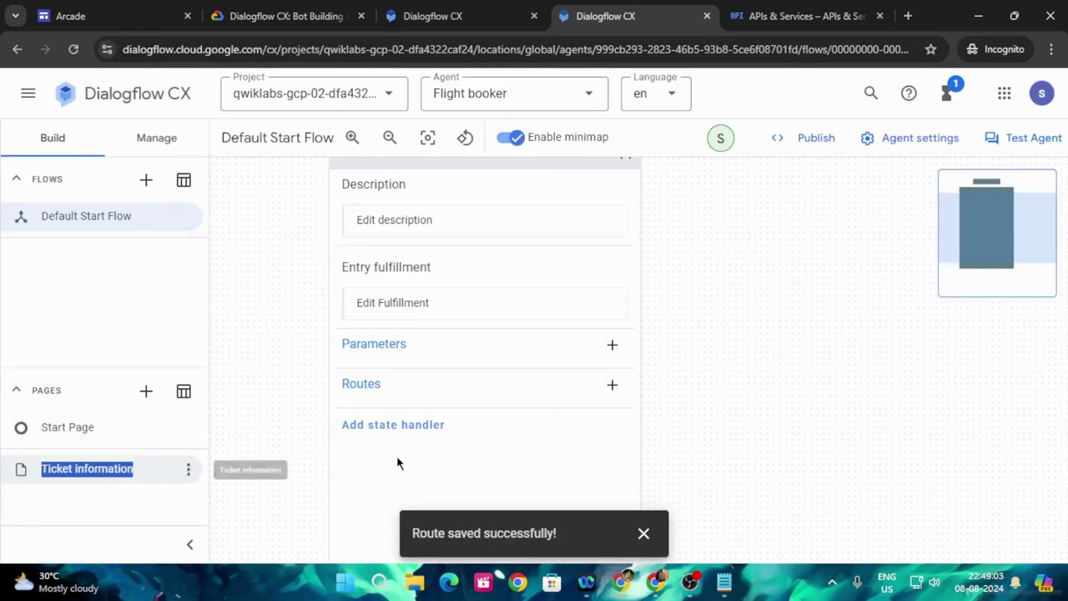
{"action": "left_click", "coordinate": [250, 16]}
{"action": "scroll", "coordinate": [476, 406], "scroll_direction": "down", "scroll_amount": 6}
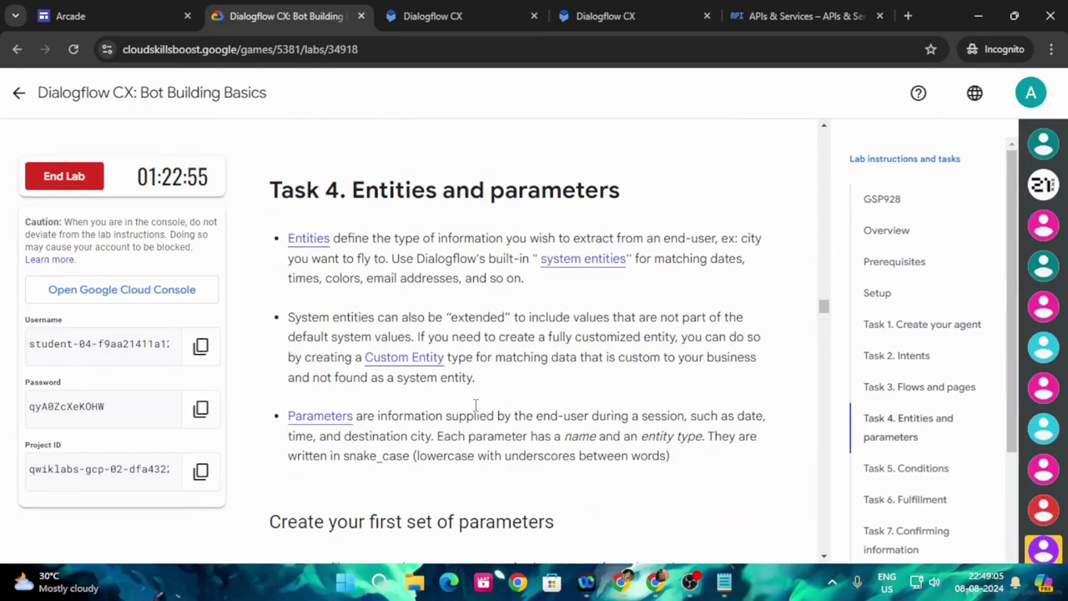
{"action": "scroll", "coordinate": [476, 406], "scroll_direction": "down", "scroll_amount": 1}
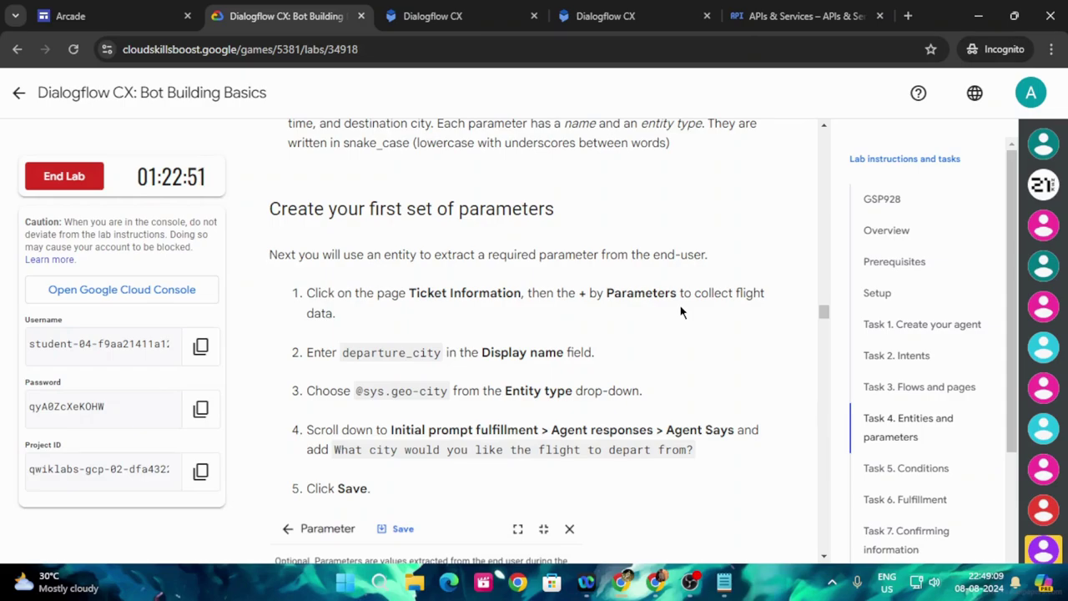
Add a parameter to the Ticket information page with the display name departure_city, as given in the lab.
{"action": "left_click", "coordinate": [605, 16]}
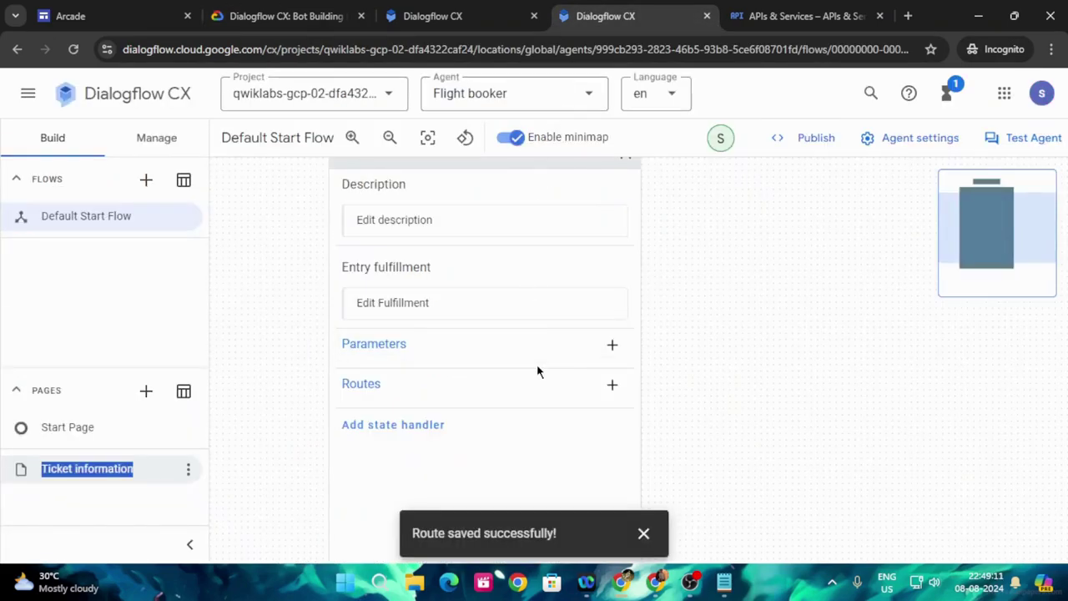
{"action": "left_click", "coordinate": [612, 346]}
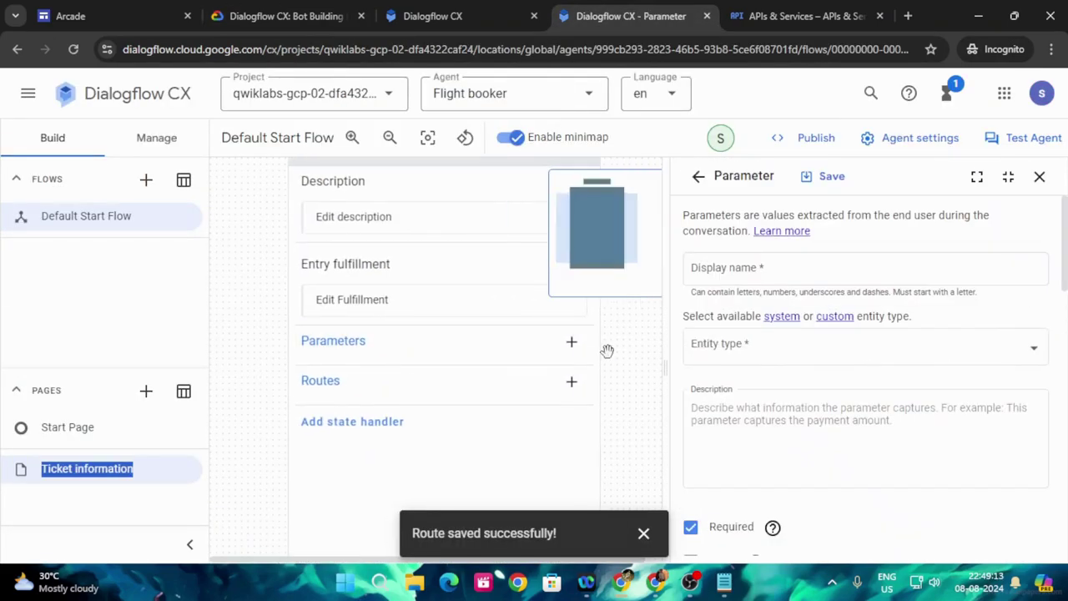
{"action": "left_click", "coordinate": [288, 15]}
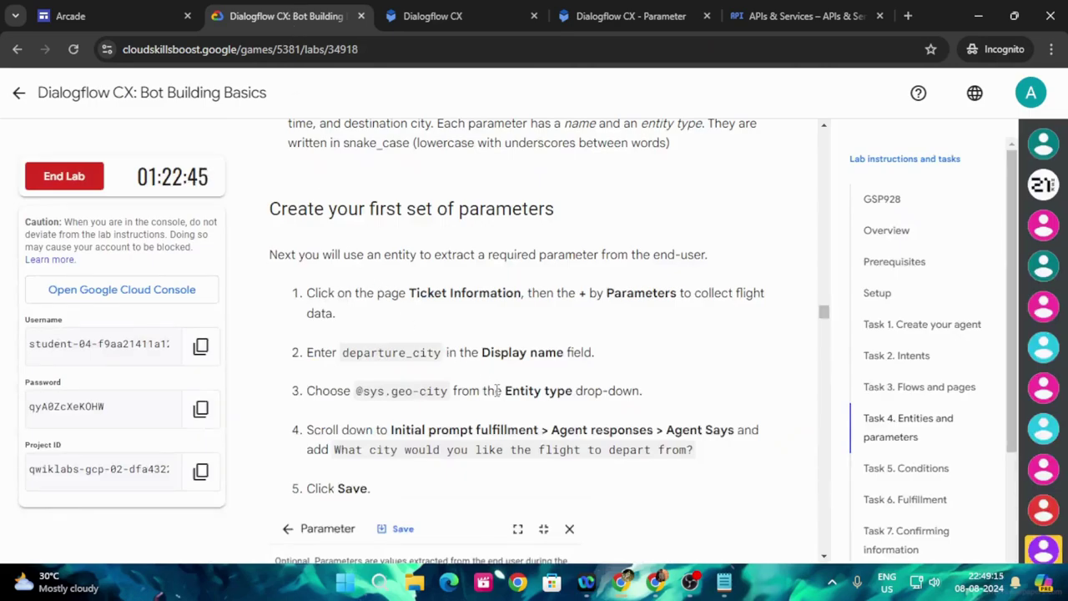
{"action": "left_click_drag", "start_coordinate": [341, 354], "coordinate": [431, 368]}
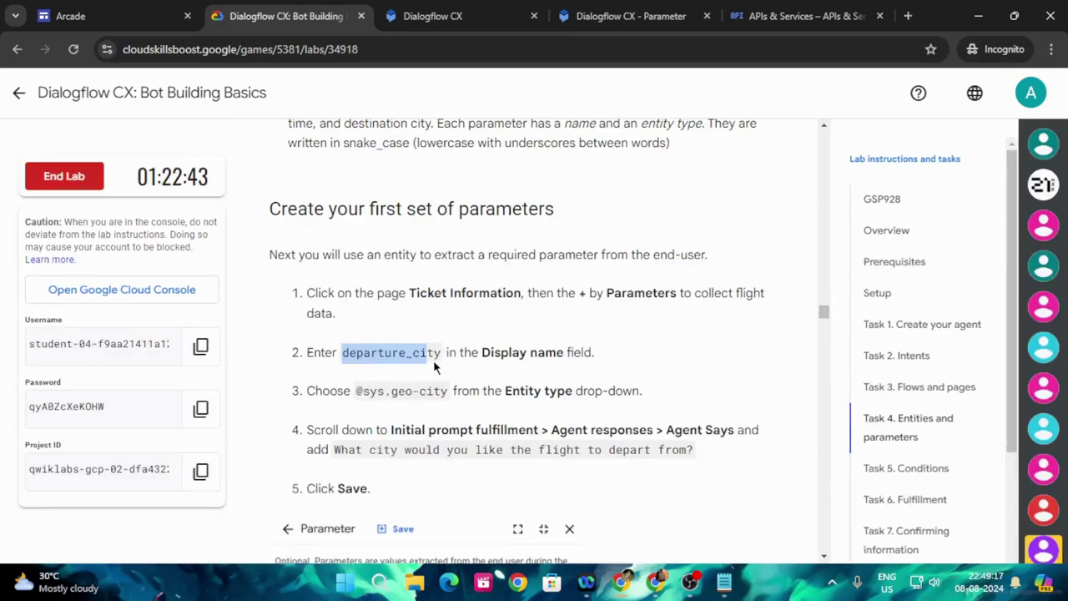
{"action": "left_click", "coordinate": [626, 16]}
{"action": "left_click", "coordinate": [748, 284]}
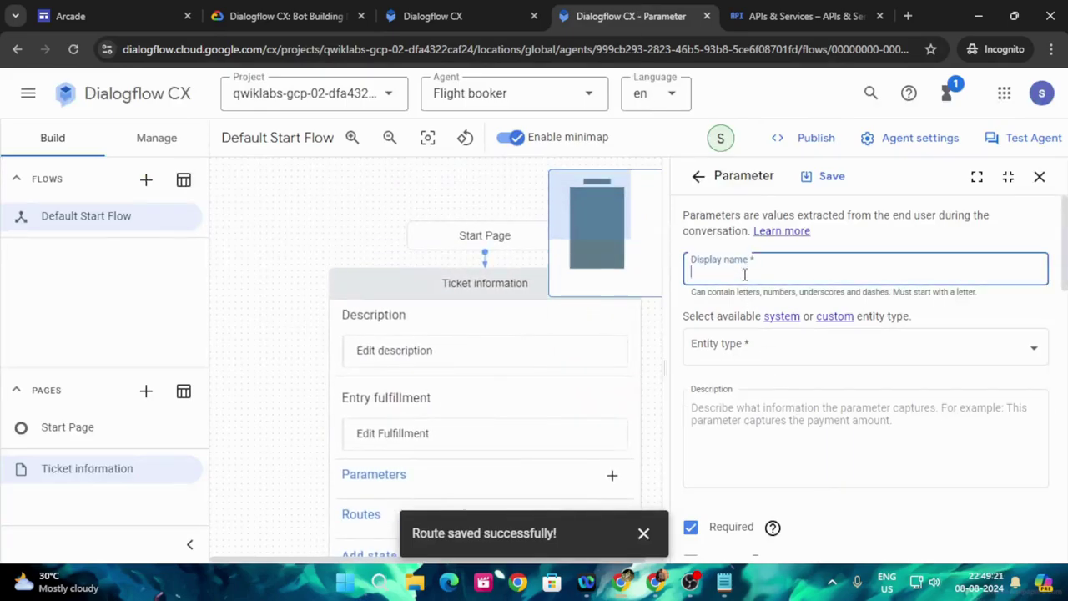
{"action": "type", "text": "departure_city"}
{"action": "left_click", "coordinate": [342, 16]}
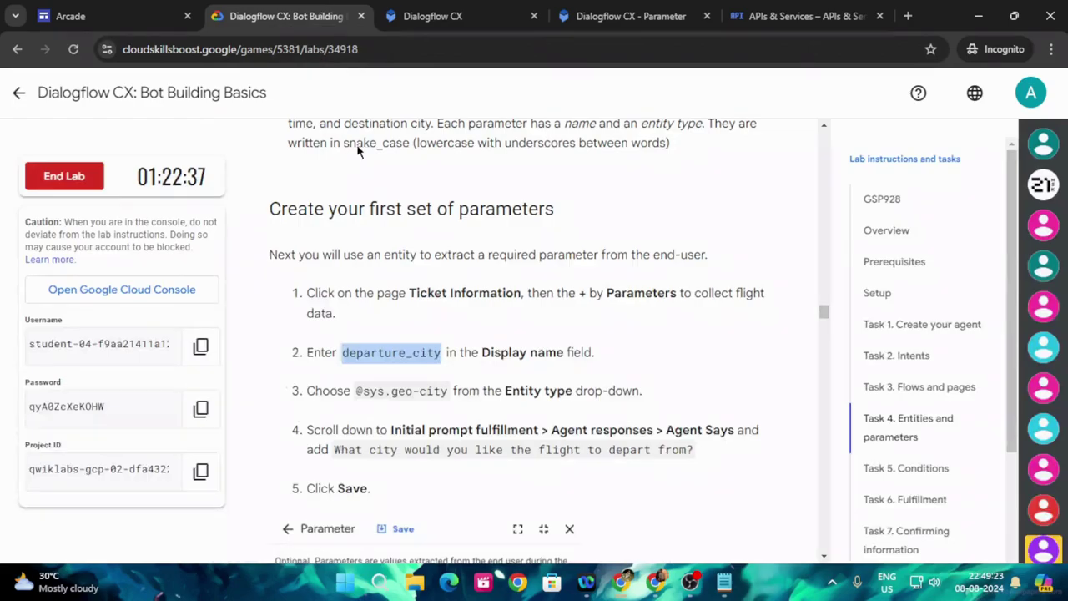
{"action": "scroll", "coordinate": [399, 338], "scroll_direction": "down", "scroll_amount": 1}
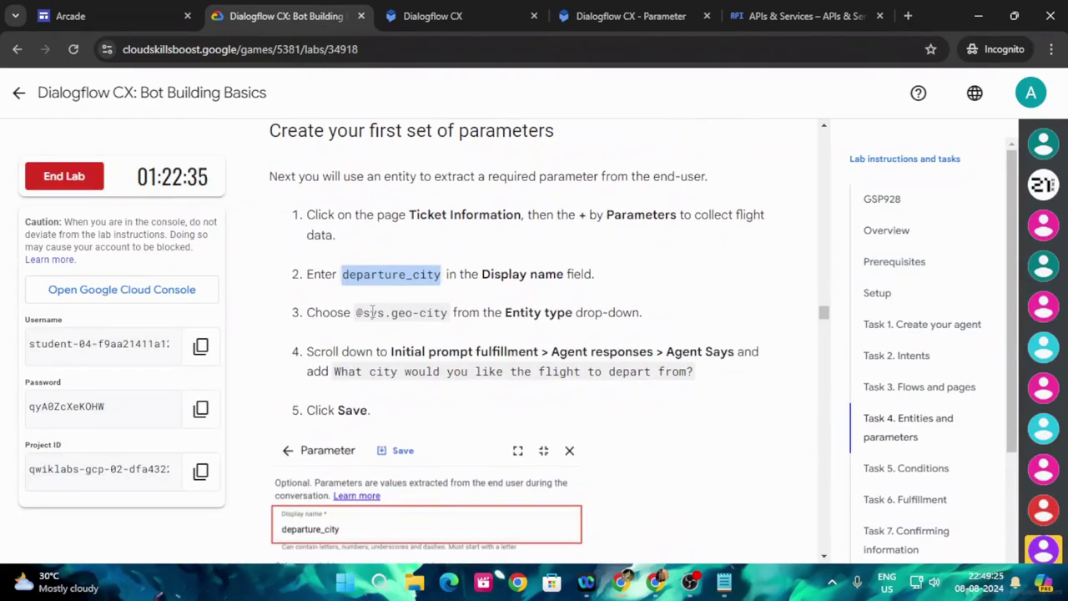
{"action": "left_click_drag", "start_coordinate": [357, 312], "coordinate": [448, 311]}
{"action": "key", "text": "ctrl+c"}
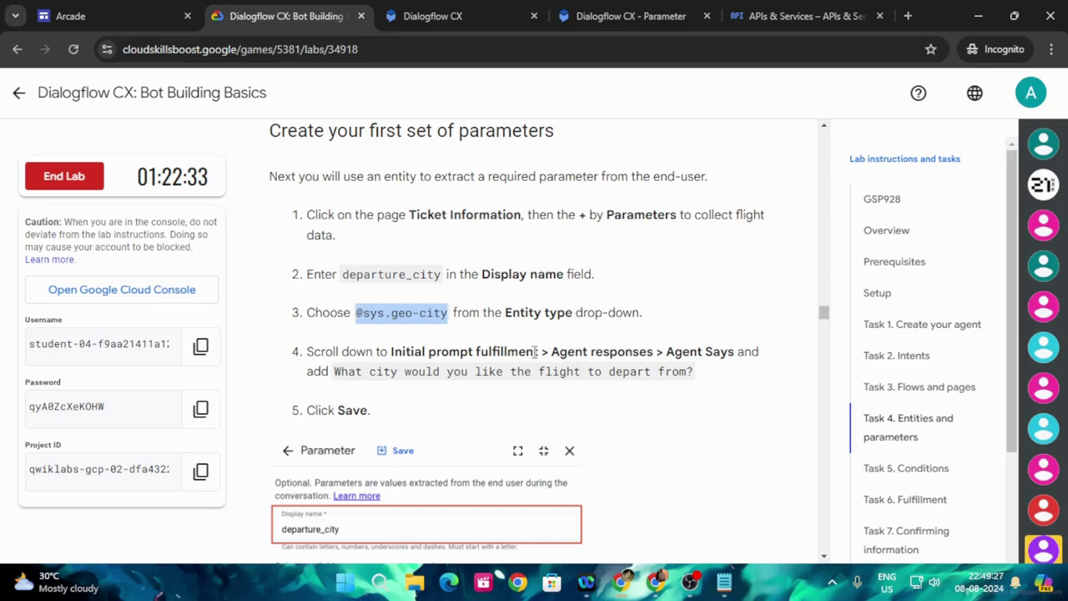
{"action": "left_click", "coordinate": [631, 16]}
{"action": "left_click", "coordinate": [742, 347]}
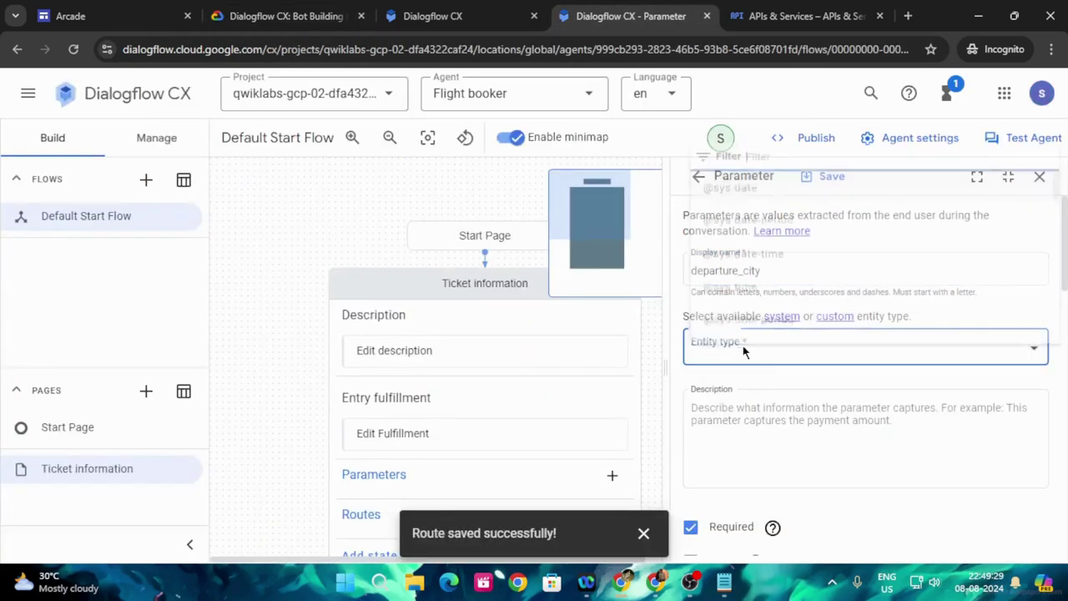
{"action": "key", "text": "ctrl+v"}
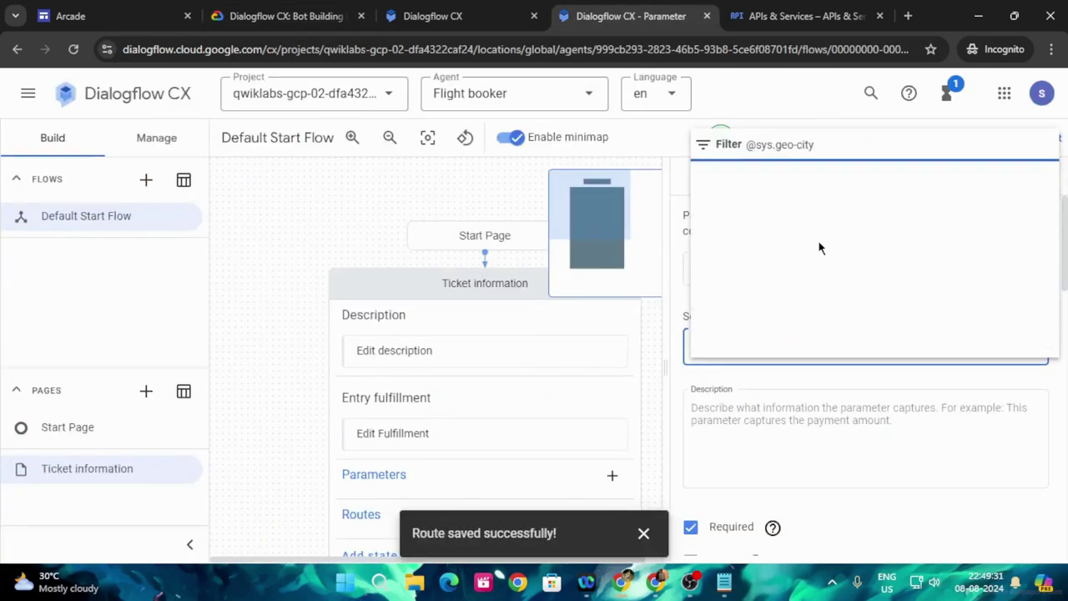
{"action": "key", "text": "Escape"}
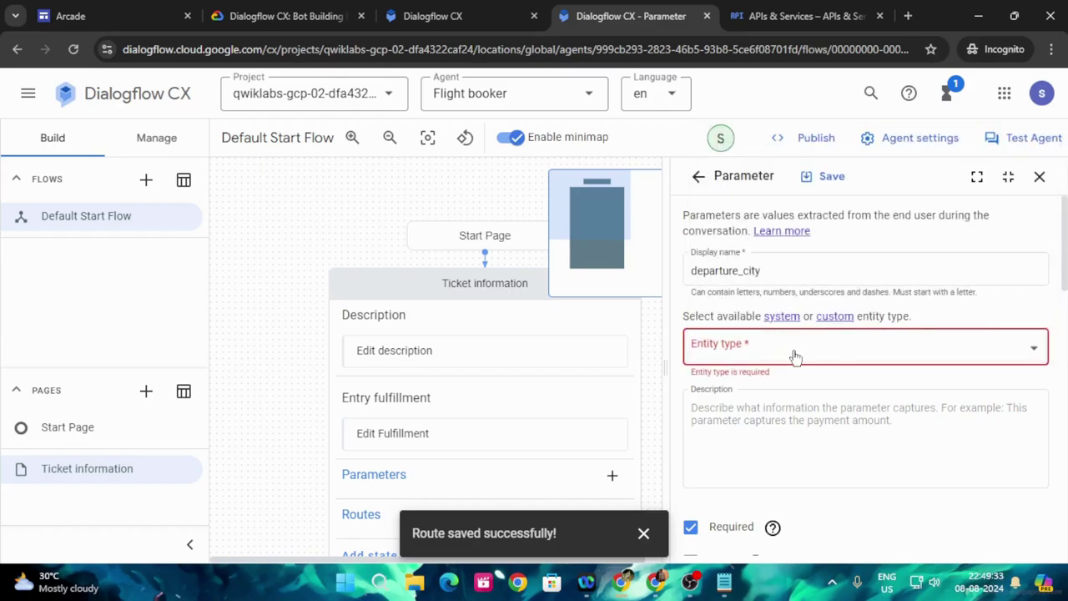
{"action": "left_click", "coordinate": [757, 345]}
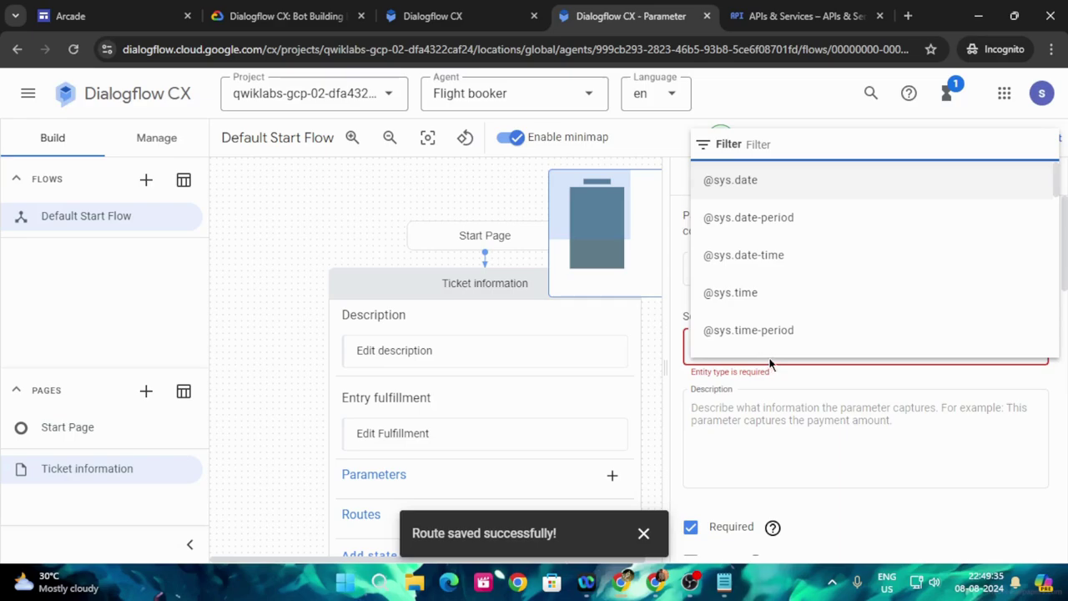
{"action": "scroll", "coordinate": [791, 268], "scroll_direction": "down", "scroll_amount": 2}
{"action": "scroll", "coordinate": [786, 284], "scroll_direction": "down", "scroll_amount": 4}
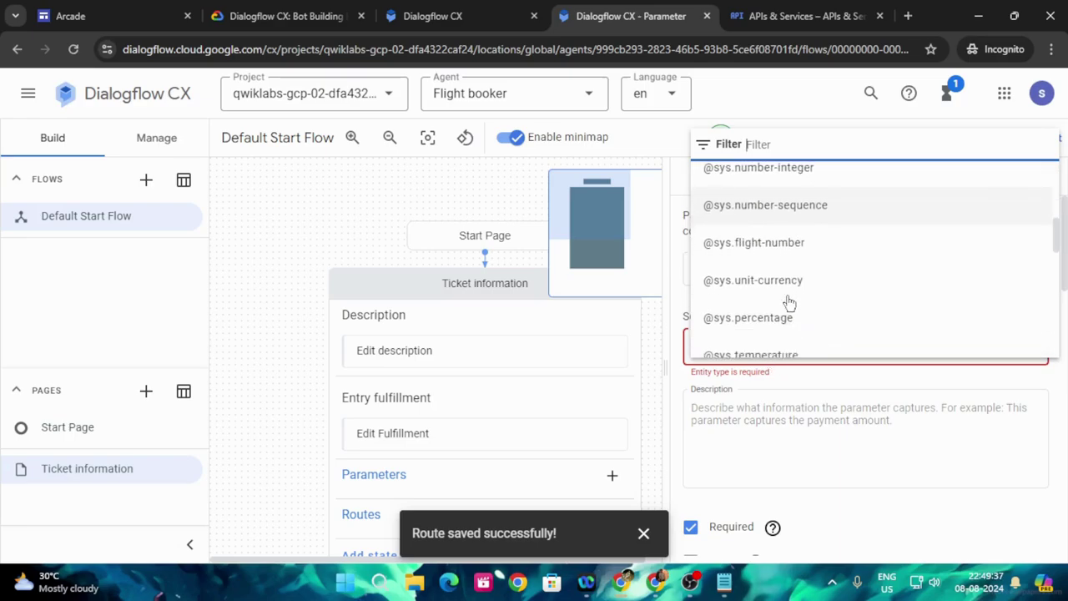
{"action": "scroll", "coordinate": [790, 302], "scroll_direction": "down", "scroll_amount": 2}
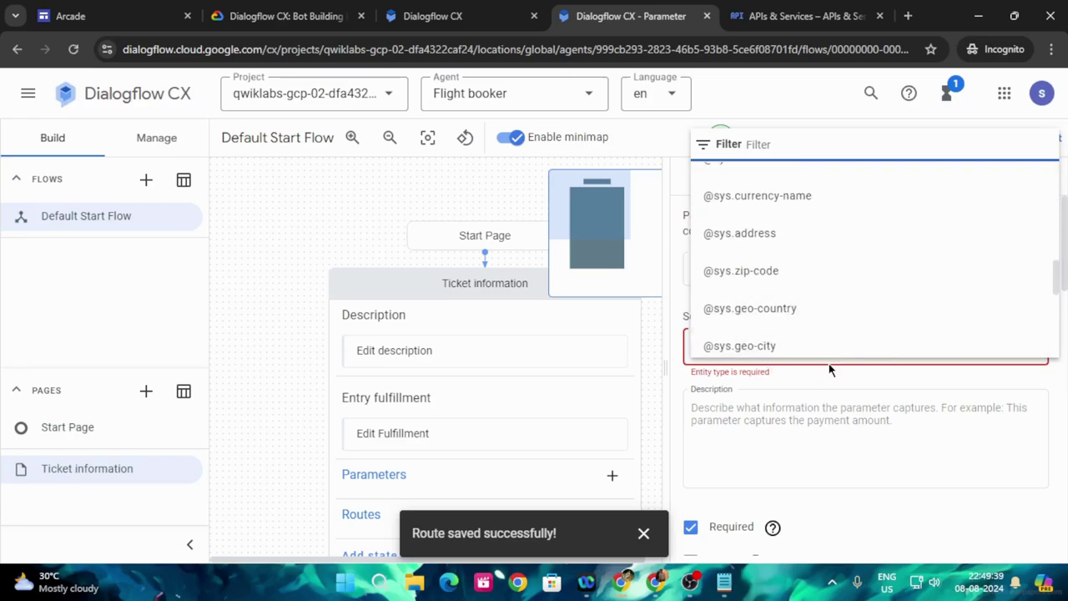
{"action": "left_click", "coordinate": [739, 348]}
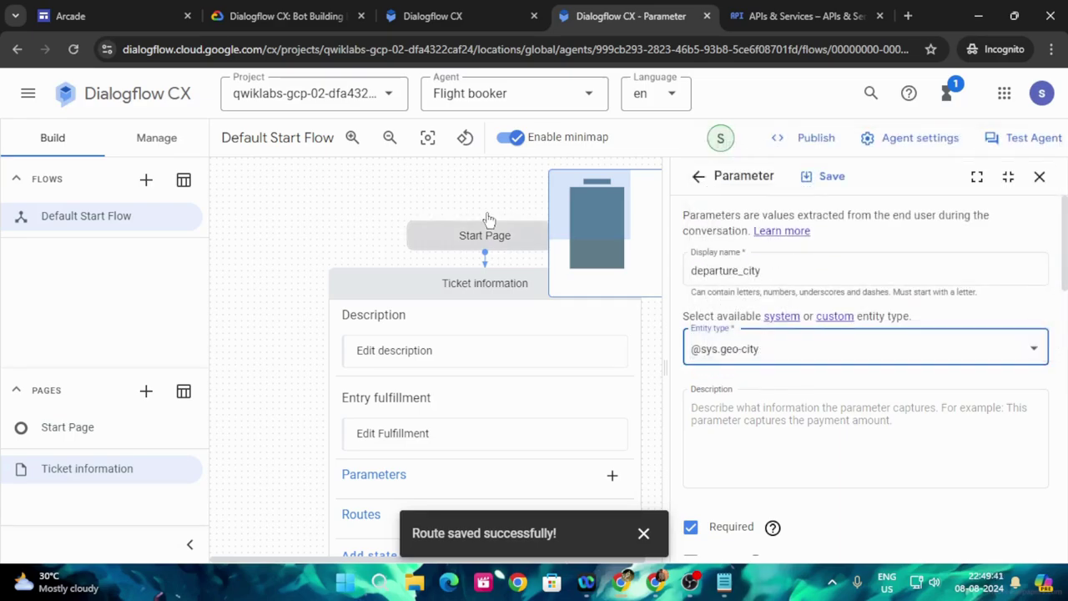
Add the lab's agent response "What city would you like the flight to depart from?" to the departure_city parameter's initial prompt and save it.
{"action": "left_click", "coordinate": [275, 15]}
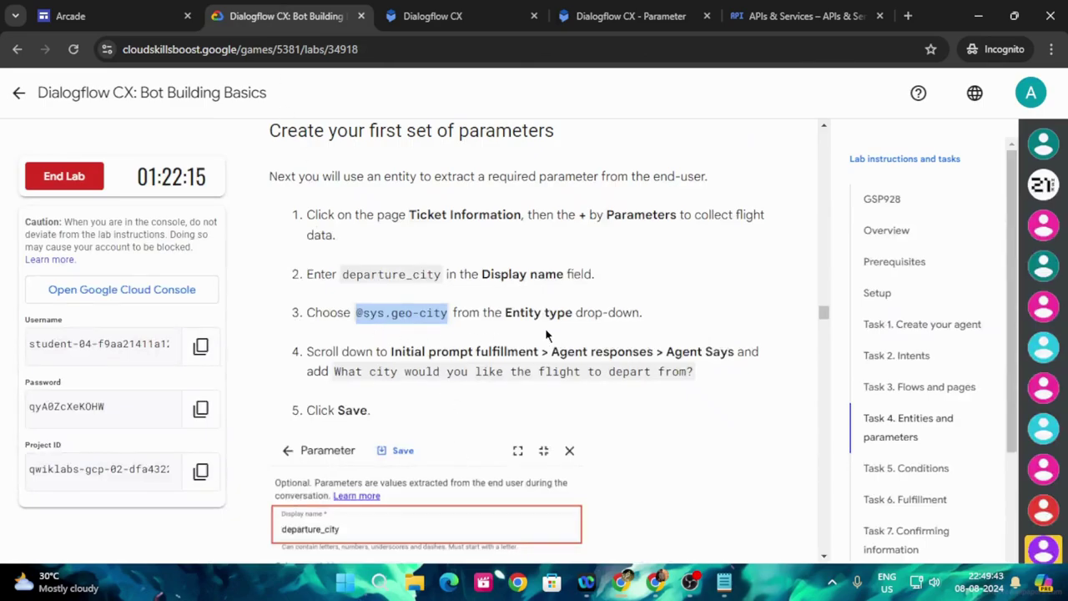
{"action": "scroll", "coordinate": [557, 334], "scroll_direction": "down", "scroll_amount": 1}
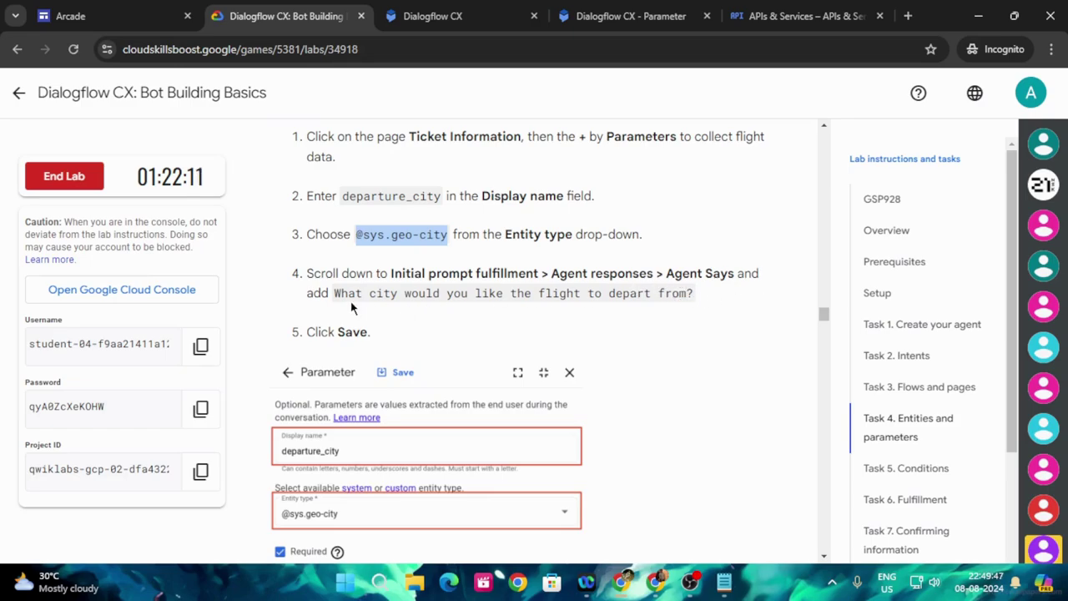
{"action": "left_click_drag", "start_coordinate": [335, 289], "coordinate": [696, 285]}
{"action": "key", "text": "ctrl+c"}
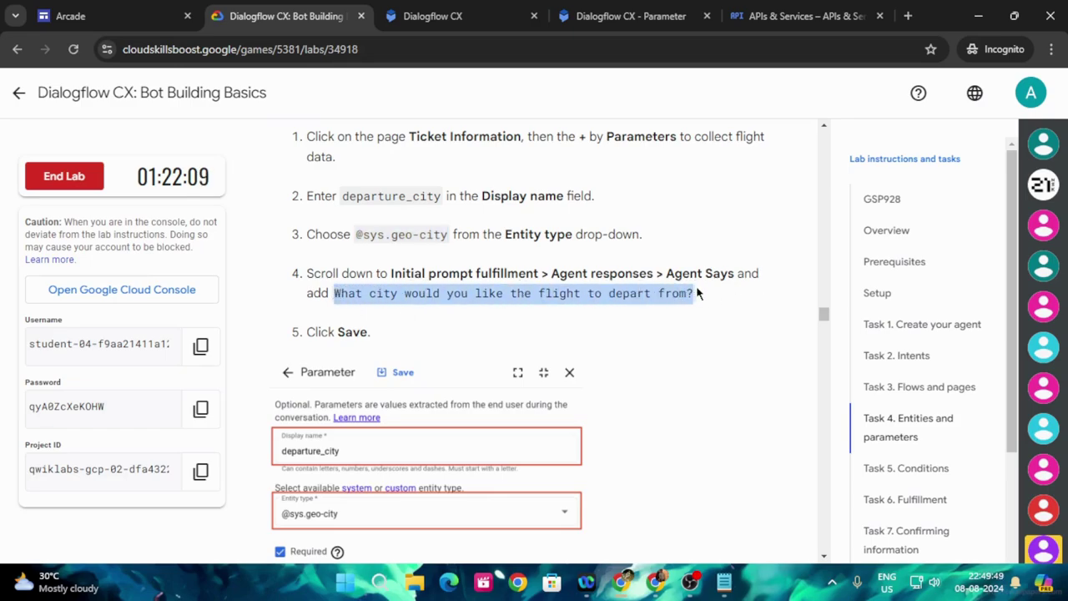
{"action": "left_click", "coordinate": [631, 16]}
{"action": "scroll", "coordinate": [823, 380], "scroll_direction": "down", "scroll_amount": 1}
{"action": "scroll", "coordinate": [823, 375], "scroll_direction": "down", "scroll_amount": 5}
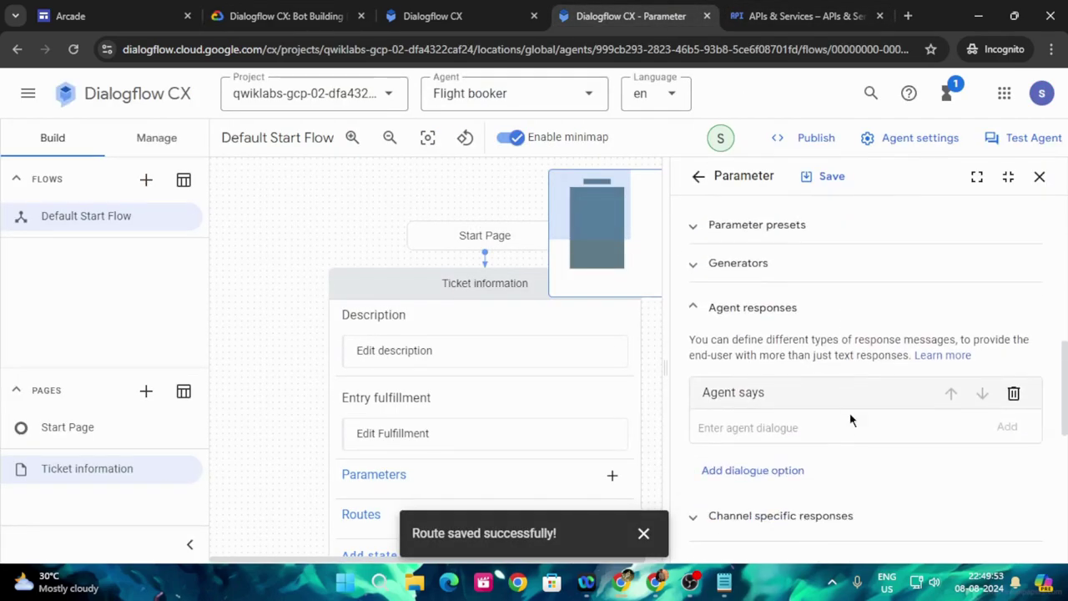
{"action": "left_click", "coordinate": [853, 428]}
{"action": "key", "text": "ctrl+v"}
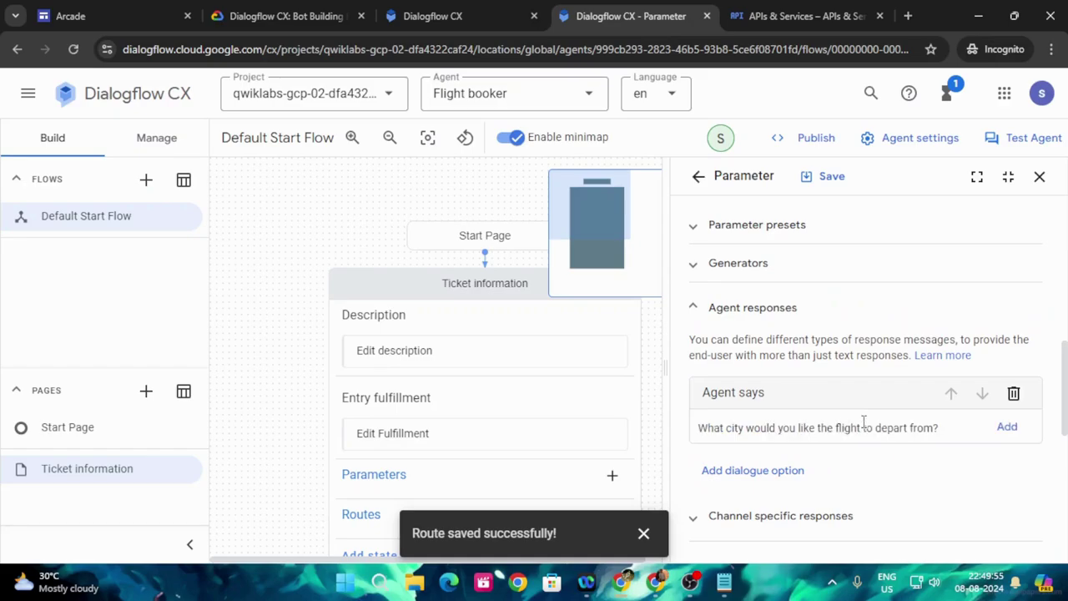
{"action": "left_click", "coordinate": [832, 176]}
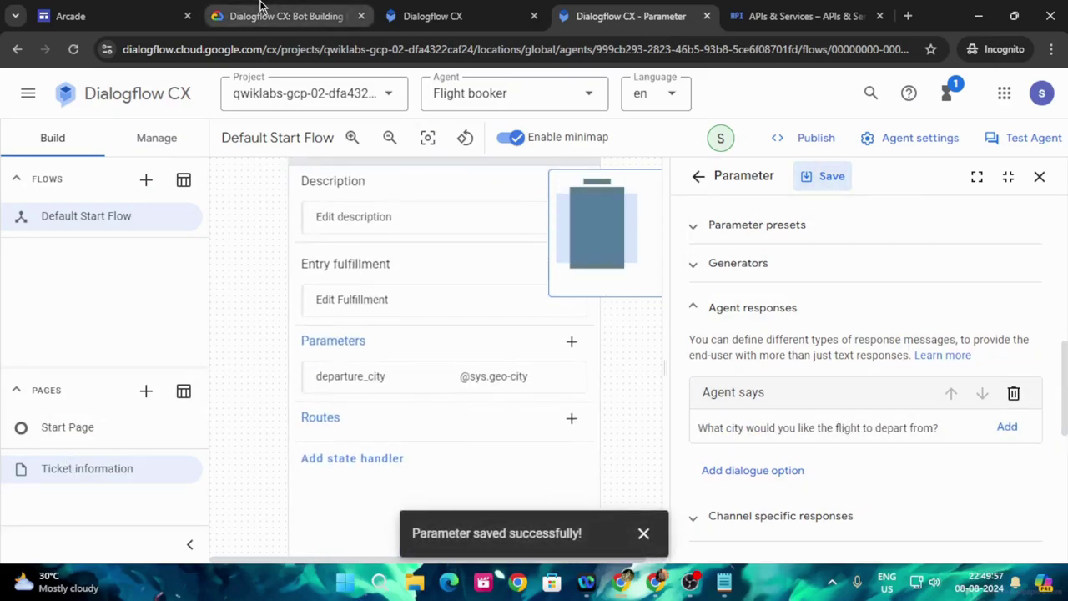
Copy the next parameter name, departure_date, from the lab's table and close the saved departure_city parameter.
{"action": "left_click", "coordinate": [275, 15]}
{"action": "scroll", "coordinate": [518, 364], "scroll_direction": "down", "scroll_amount": 4}
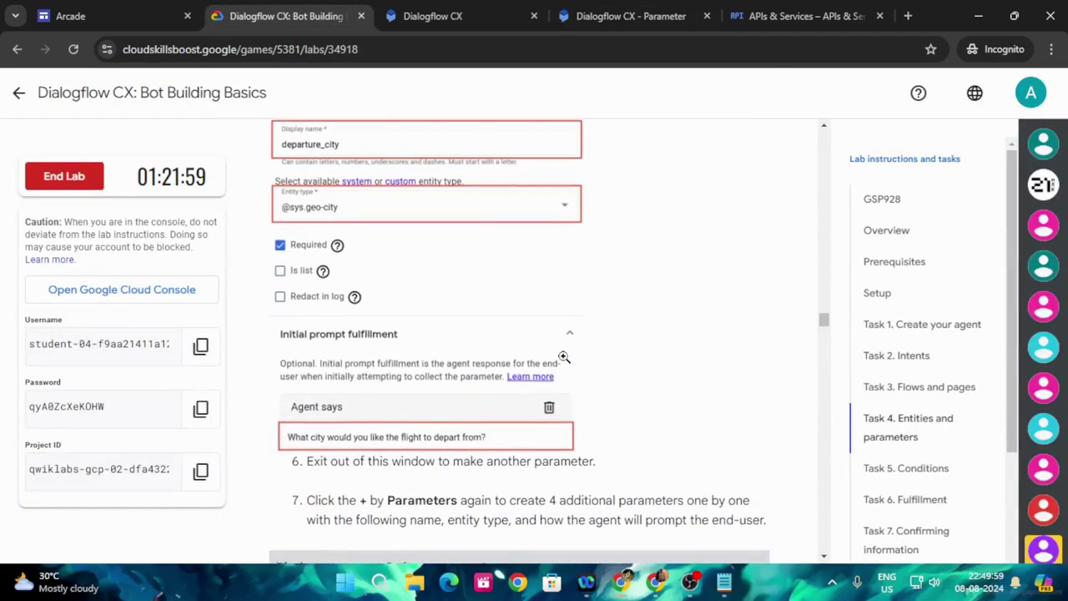
{"action": "scroll", "coordinate": [564, 357], "scroll_direction": "down", "scroll_amount": 3}
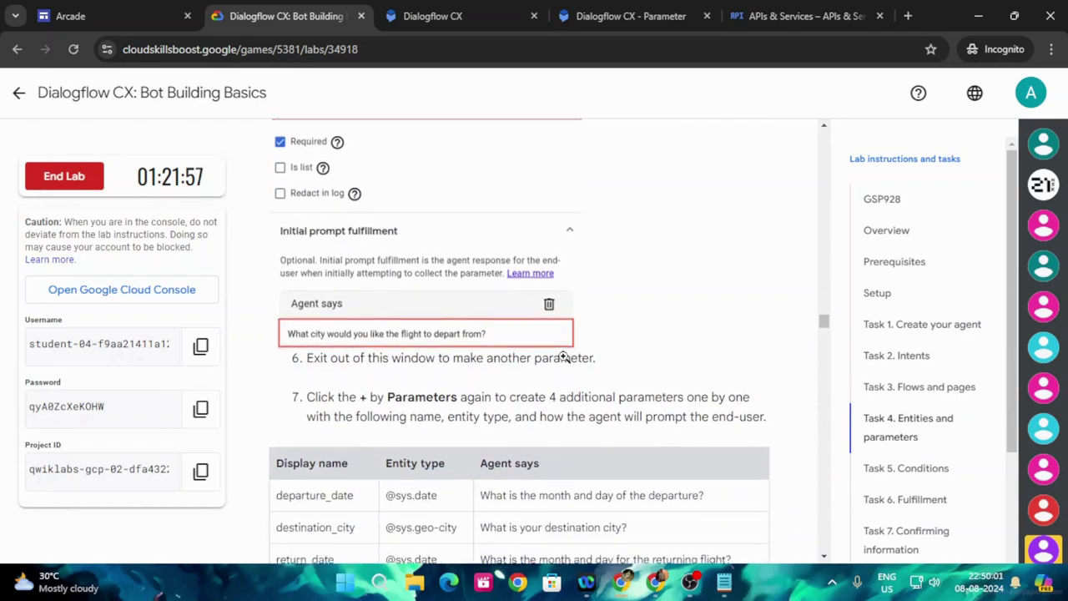
{"action": "scroll", "coordinate": [565, 360], "scroll_direction": "down", "scroll_amount": 1}
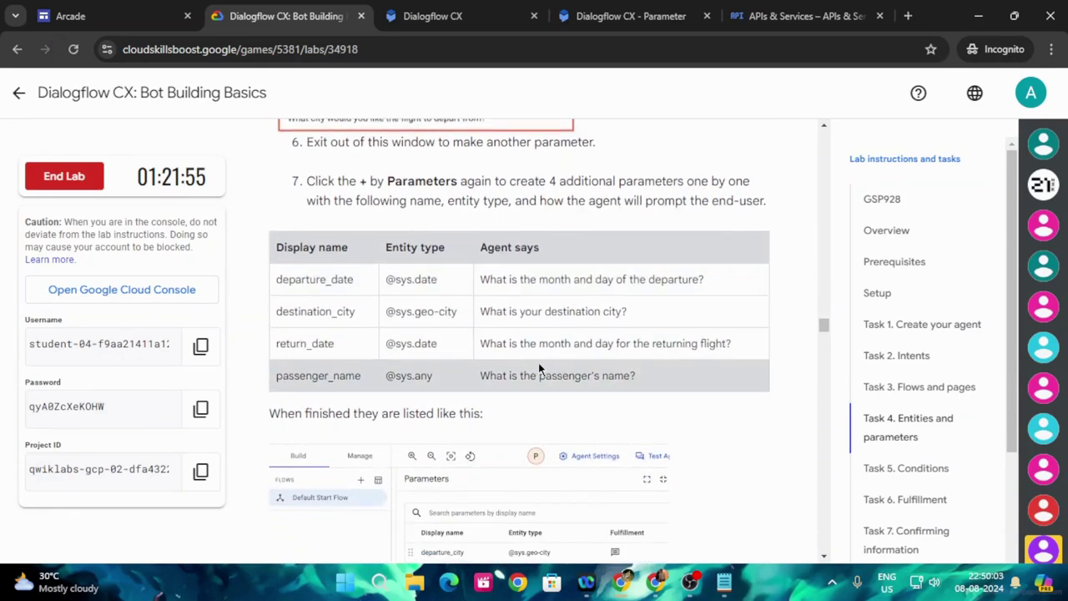
{"action": "left_click_drag", "start_coordinate": [277, 279], "coordinate": [340, 281]}
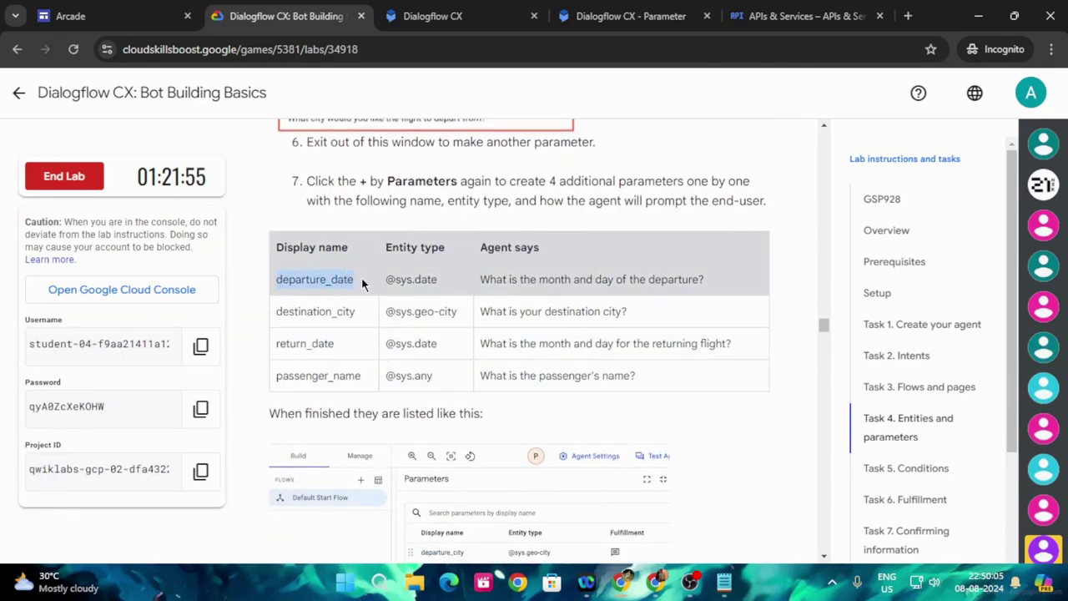
{"action": "left_click", "coordinate": [607, 9]}
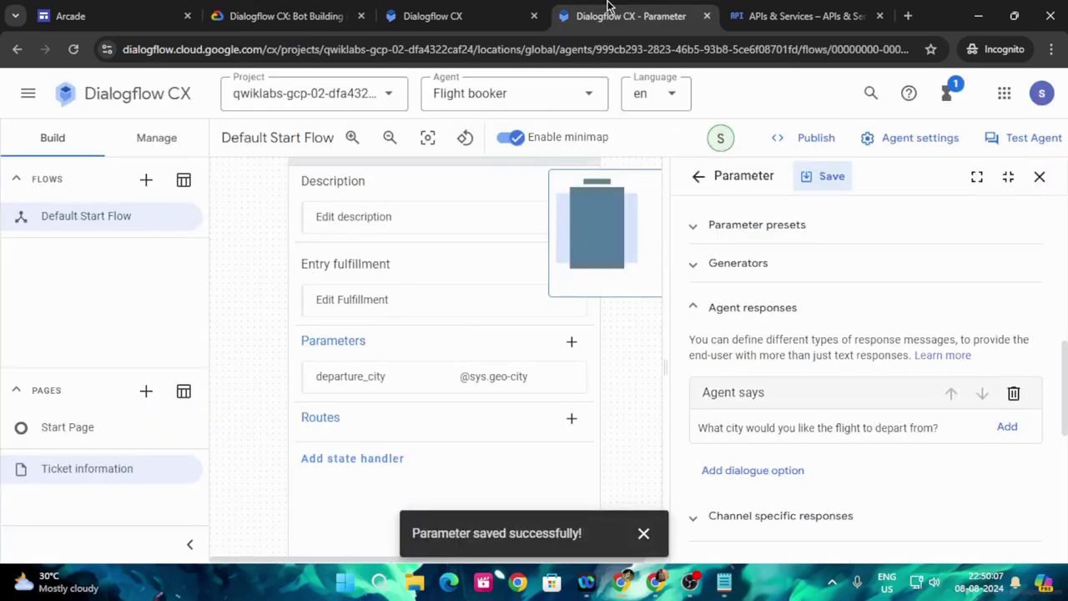
{"action": "left_click", "coordinate": [1041, 178]}
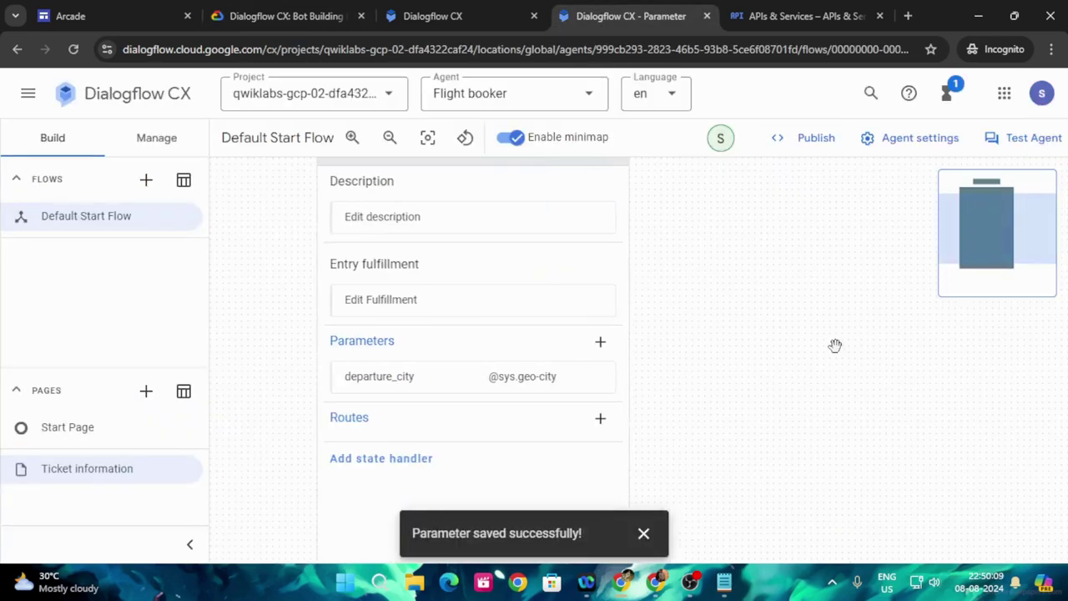
{"action": "left_click", "coordinate": [624, 351]}
{"action": "left_click", "coordinate": [779, 269]}
{"action": "type", "text": "departure_date"}
{"action": "left_click", "coordinate": [781, 343]}
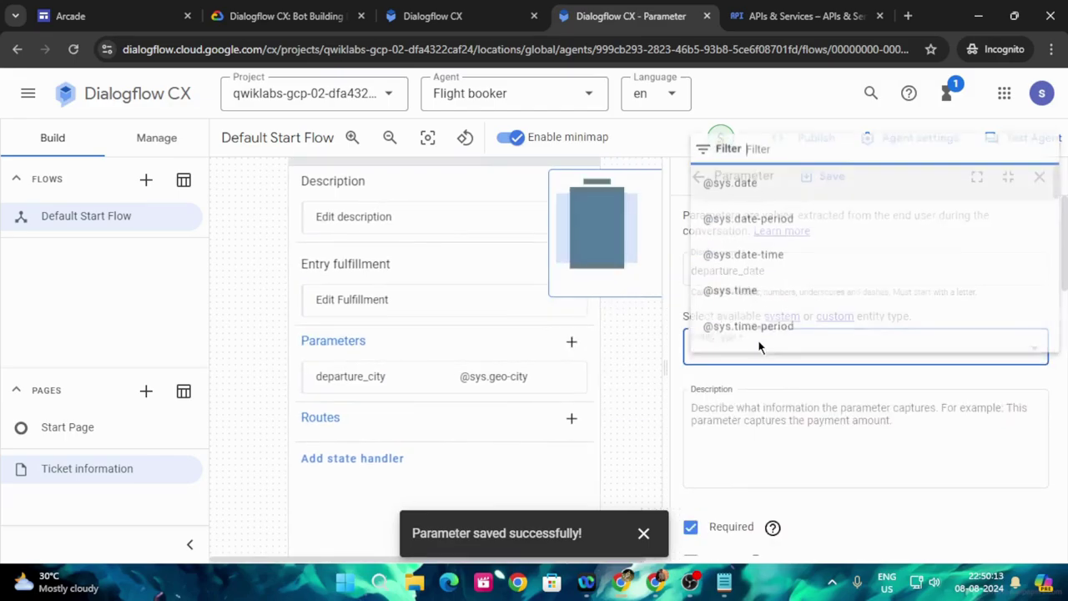
{"action": "left_click", "coordinate": [758, 191]}
Add the lab's agent response "What is the month and day of the departure?" to the departure_date parameter's initial prompt and save it.
{"action": "left_click", "coordinate": [305, 16]}
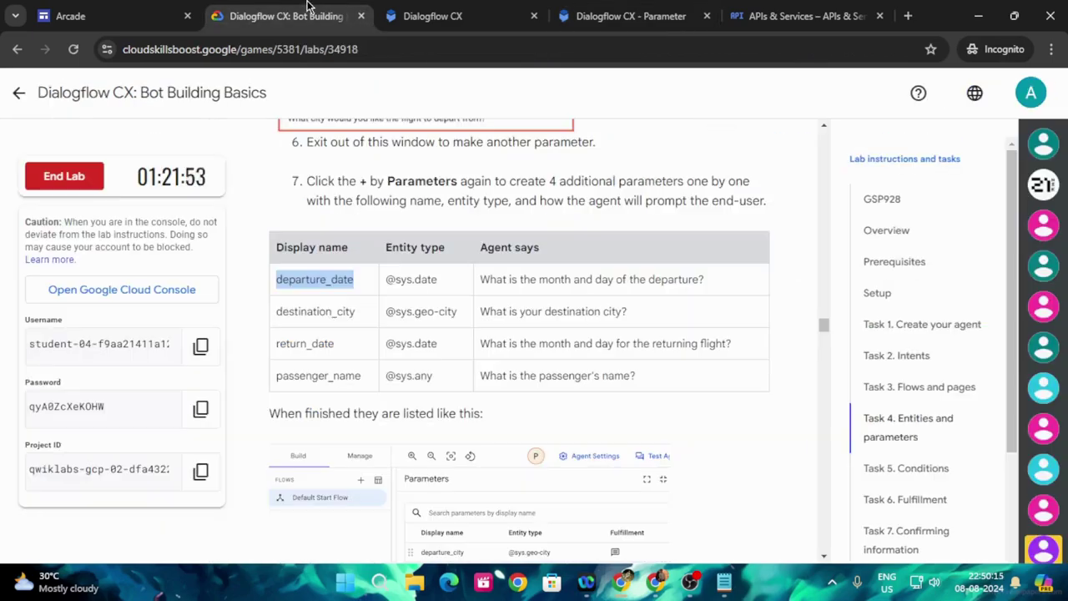
{"action": "left_click_drag", "start_coordinate": [480, 283], "coordinate": [717, 282]}
{"action": "key", "text": "ctrl+c"}
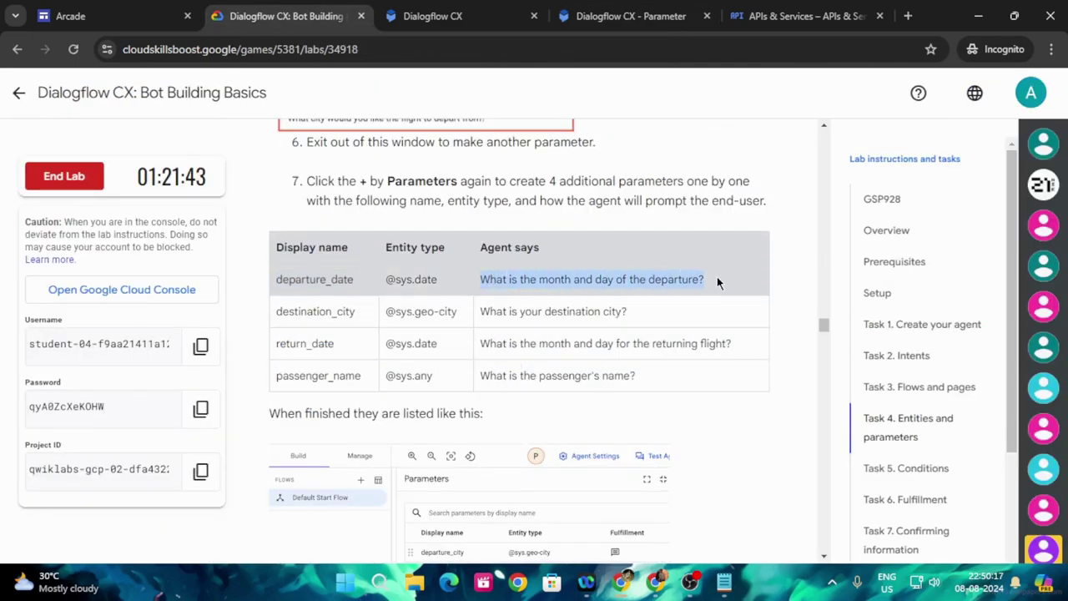
{"action": "left_click", "coordinate": [631, 16]}
{"action": "scroll", "coordinate": [882, 453], "scroll_direction": "down", "scroll_amount": 8}
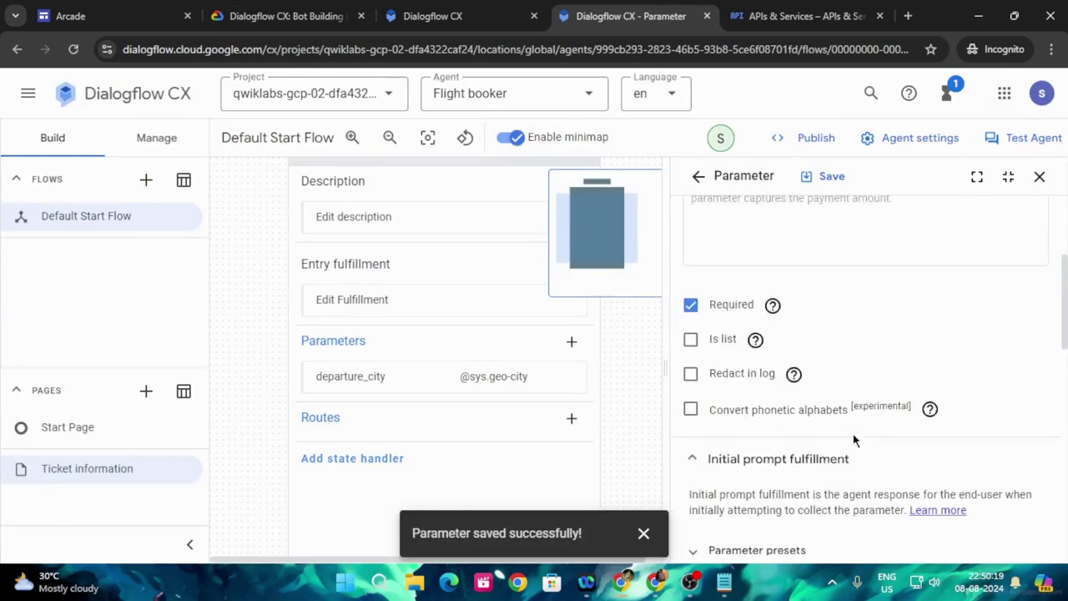
{"action": "scroll", "coordinate": [876, 450], "scroll_direction": "down", "scroll_amount": 2}
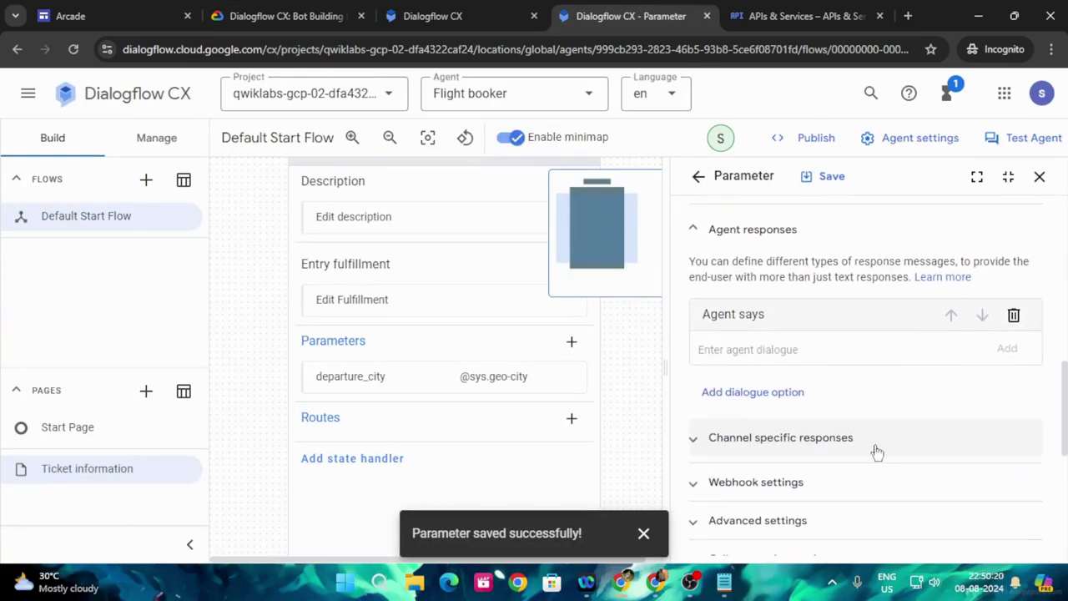
{"action": "left_click", "coordinate": [788, 350]}
{"action": "key", "text": "ctrl+v"}
{"action": "left_click", "coordinate": [825, 176]}
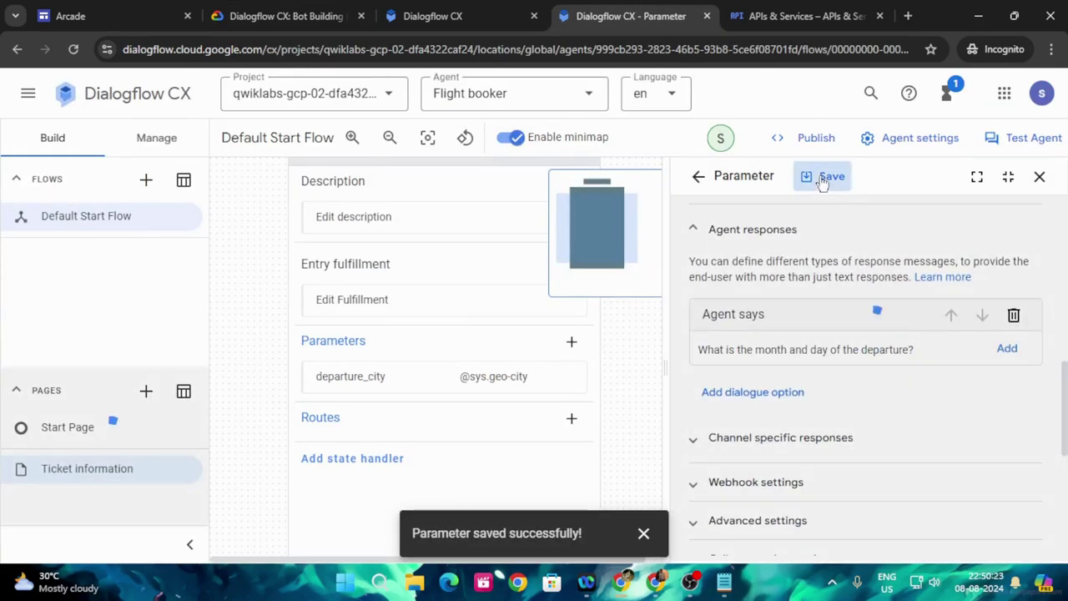
{"action": "left_click", "coordinate": [287, 15]}
{"action": "left_click_drag", "start_coordinate": [271, 312], "coordinate": [357, 309]}
{"action": "key", "text": "ctrl+c"}
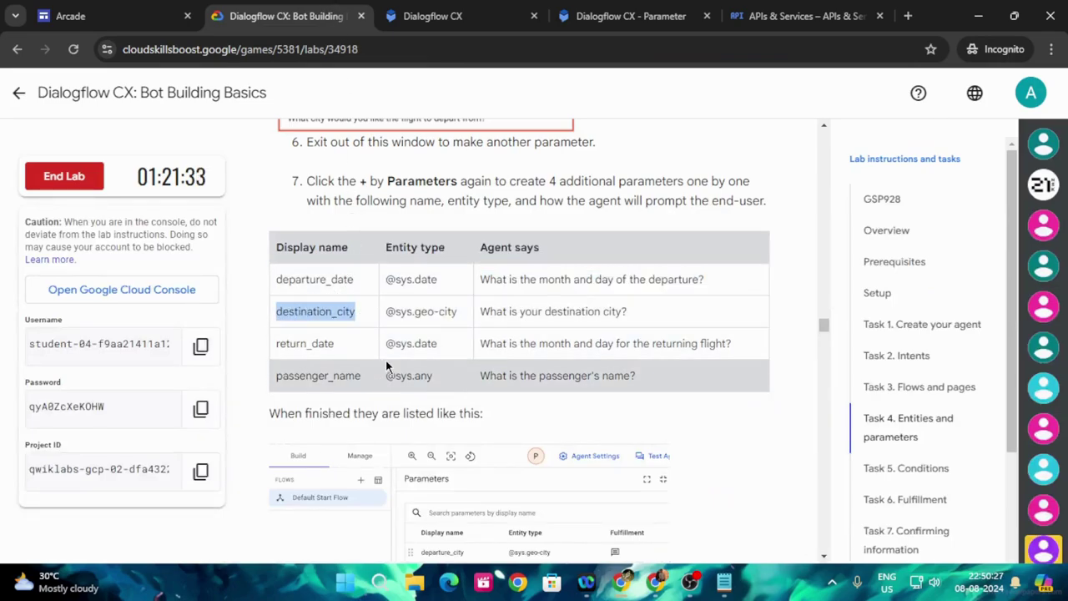
{"action": "left_click", "coordinate": [631, 16]}
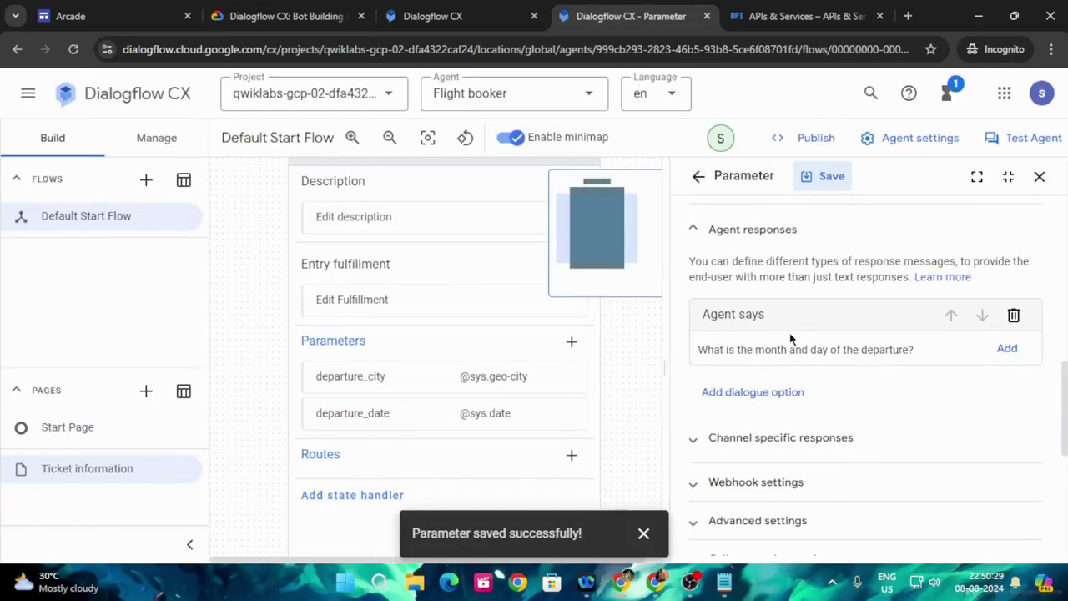
{"action": "left_click", "coordinate": [572, 342]}
{"action": "left_click", "coordinate": [865, 267]}
{"action": "key", "text": "ctrl+v"}
{"action": "left_click", "coordinate": [807, 355]}
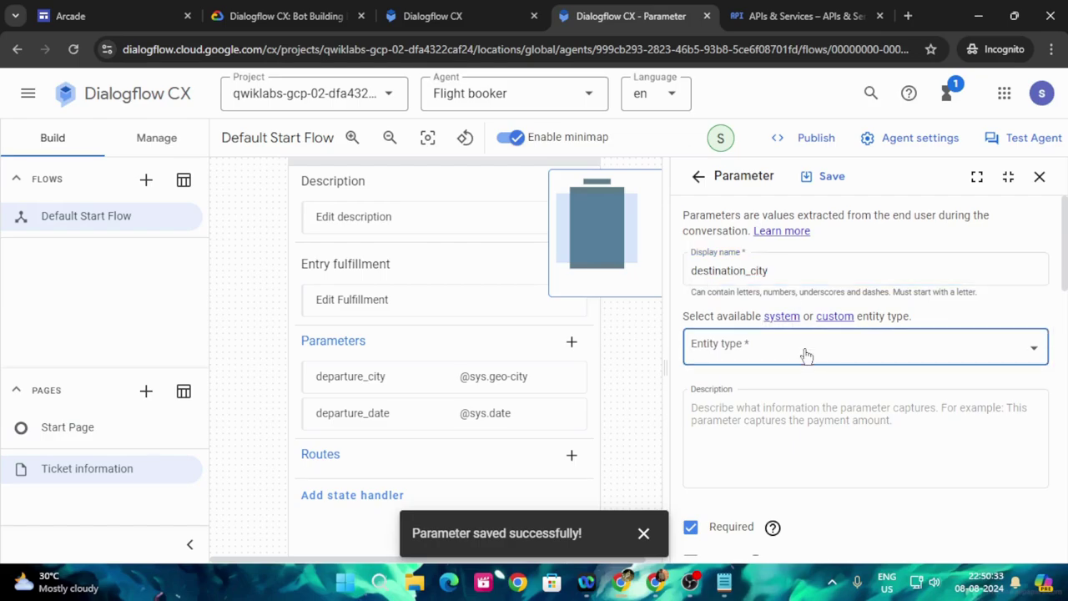
{"action": "scroll", "coordinate": [815, 279], "scroll_direction": "down", "scroll_amount": 6}
{"action": "scroll", "coordinate": [815, 281], "scroll_direction": "down", "scroll_amount": 5}
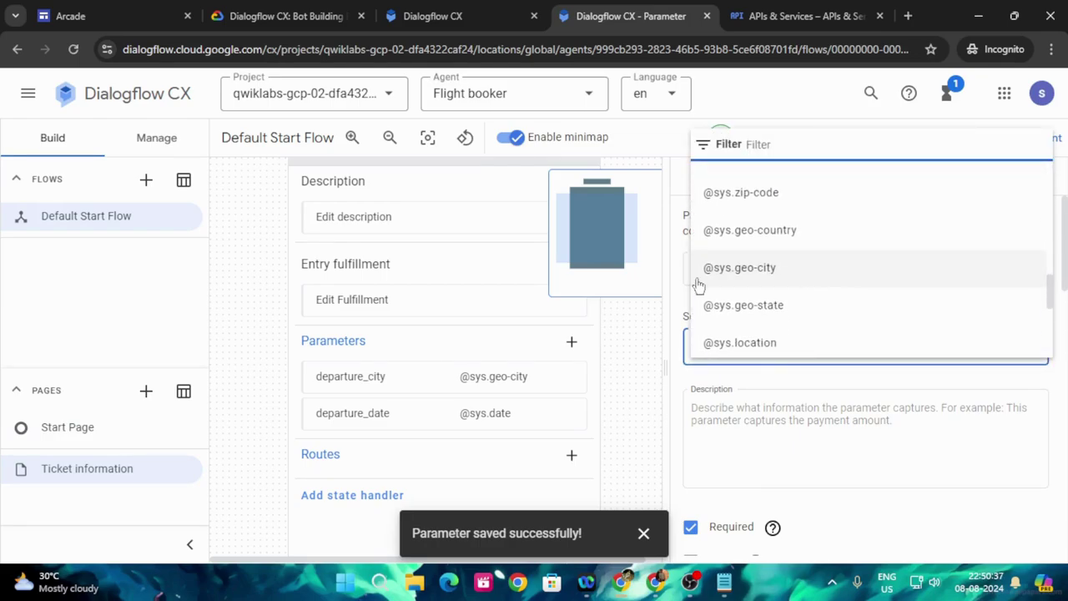
{"action": "left_click", "coordinate": [732, 285]}
Add the lab's agent response "What is your destination city?" to the destination_city parameter's initial prompt and save it.
{"action": "left_click", "coordinate": [305, 13]}
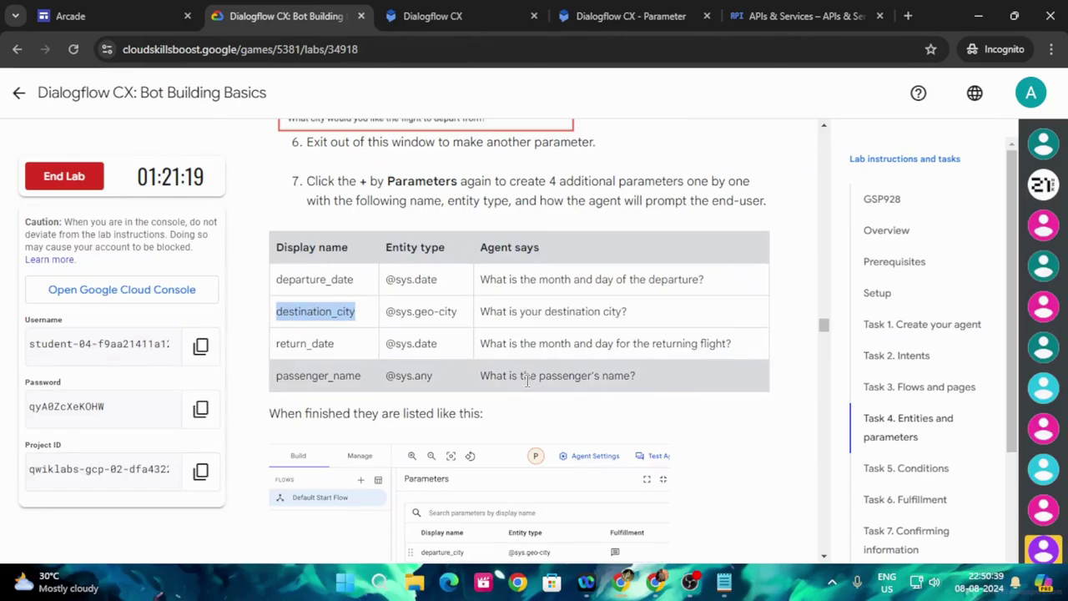
{"action": "left_click_drag", "start_coordinate": [480, 312], "coordinate": [652, 312]}
{"action": "key", "text": "ctrl+c"}
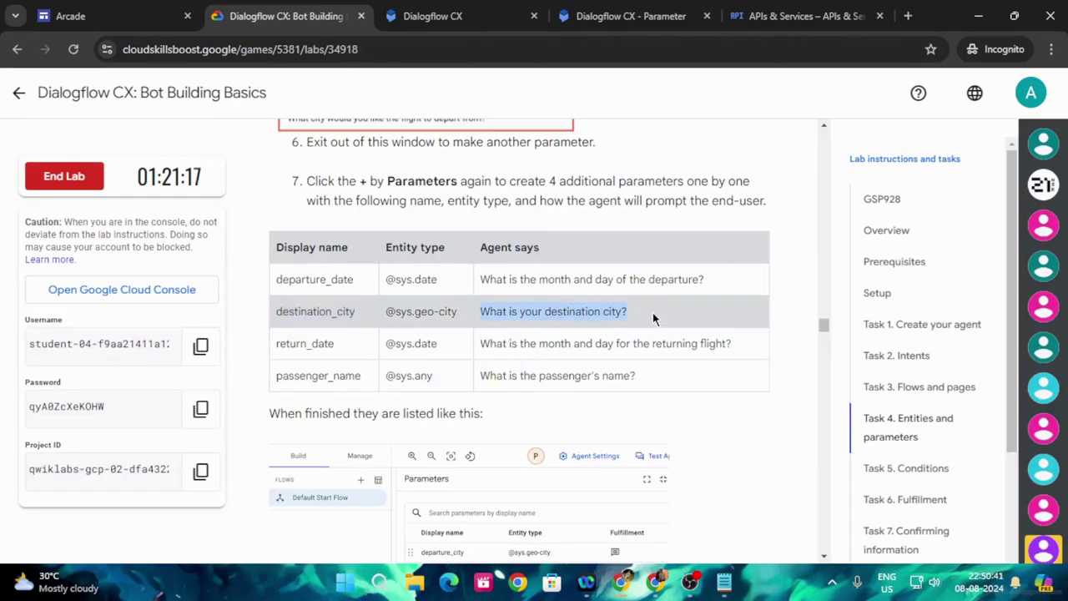
{"action": "left_click", "coordinate": [631, 16]}
{"action": "scroll", "coordinate": [818, 418], "scroll_direction": "down", "scroll_amount": 10}
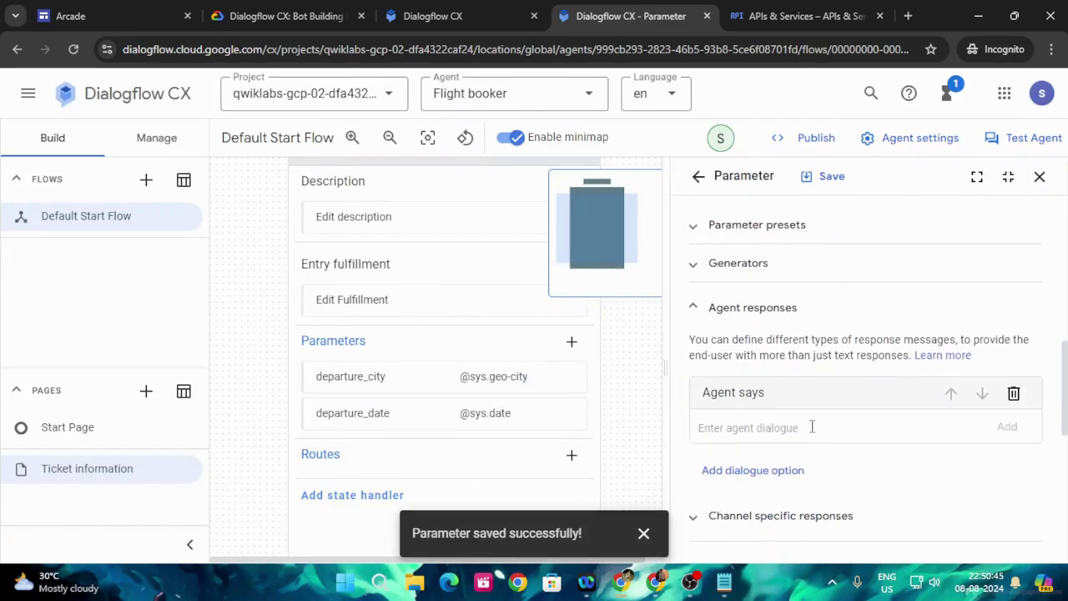
{"action": "left_click", "coordinate": [811, 428]}
{"action": "key", "text": "ctrl+v"}
{"action": "left_click", "coordinate": [822, 177]}
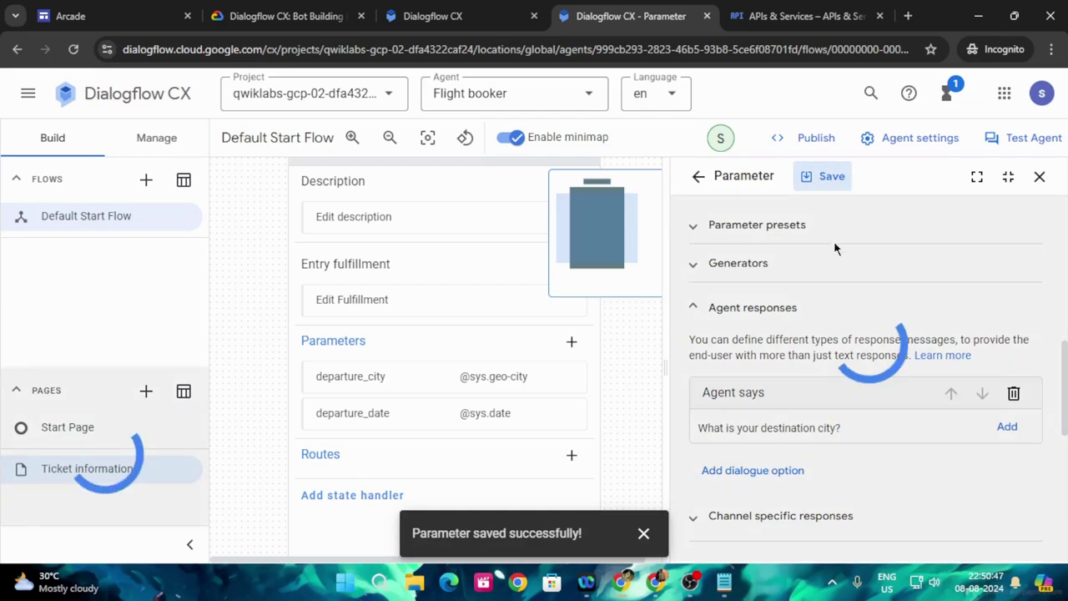
Start a new Ticket information parameter with the display name return_date copied from the lab's table.
{"action": "left_click", "coordinate": [286, 16]}
{"action": "left_click_drag", "start_coordinate": [278, 343], "coordinate": [351, 341]}
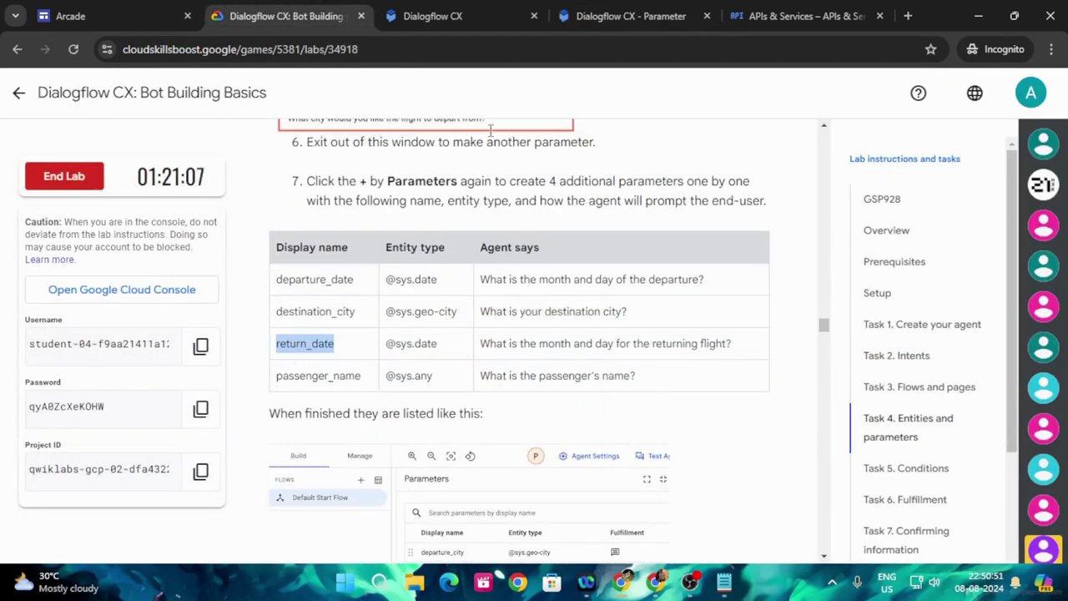
{"action": "left_click", "coordinate": [631, 16]}
{"action": "left_click", "coordinate": [573, 343]}
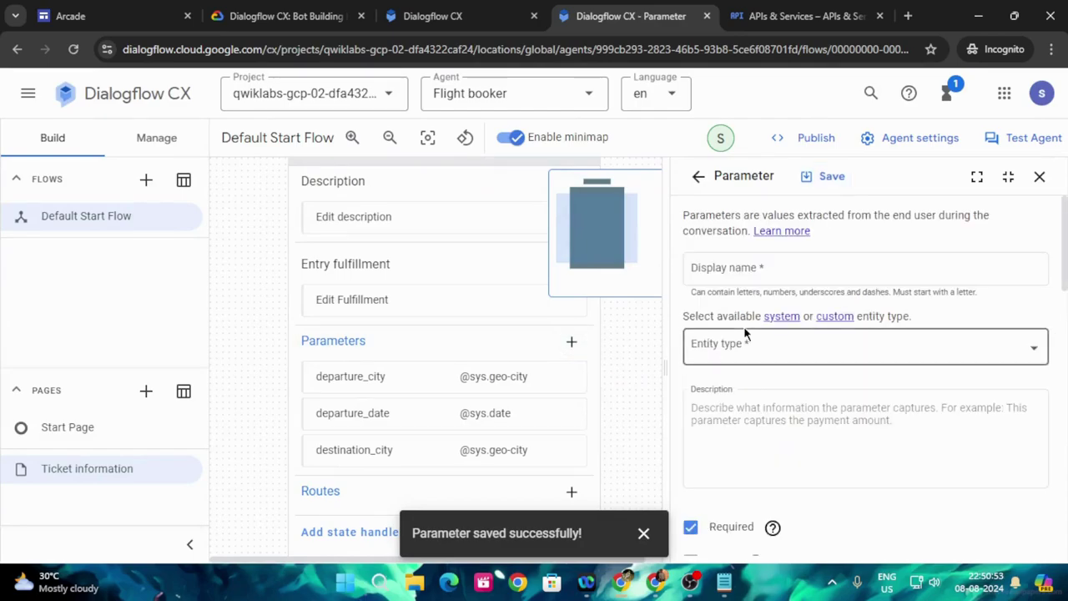
{"action": "left_click", "coordinate": [768, 272]}
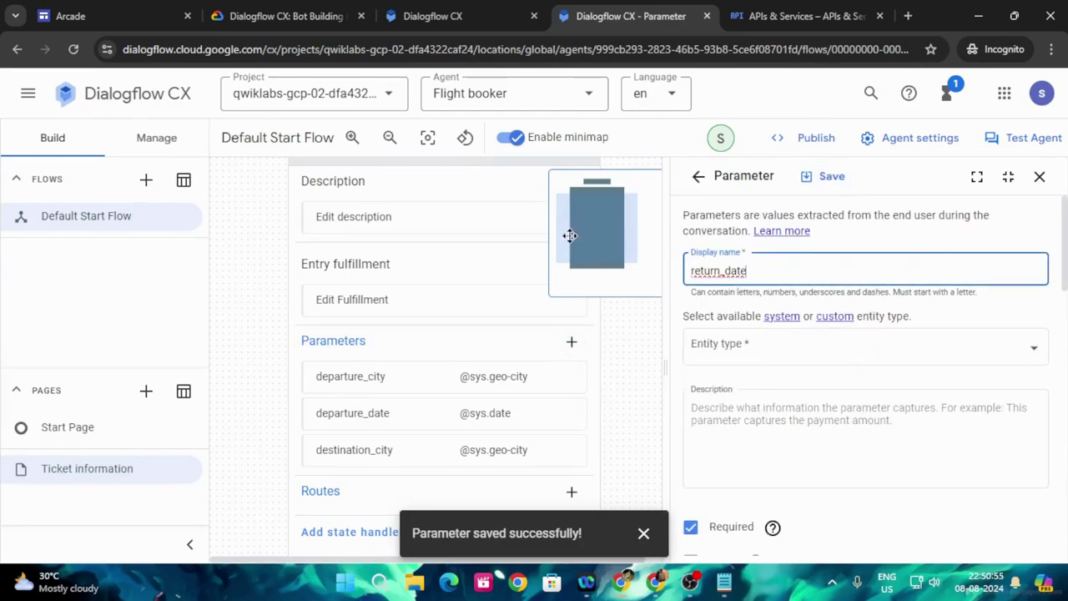
{"action": "left_click", "coordinate": [284, 15]}
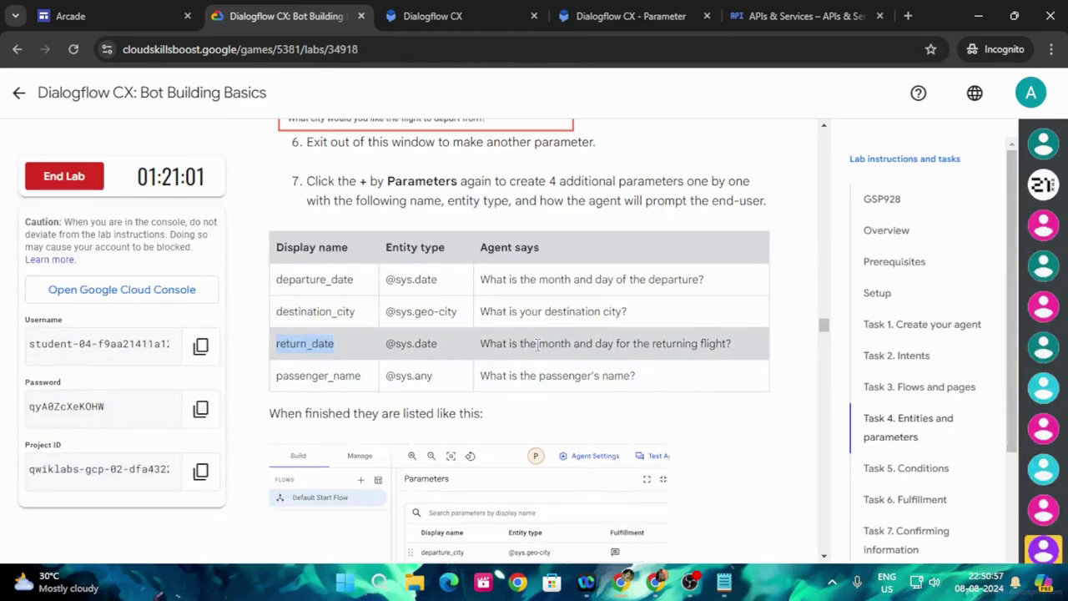
{"action": "left_click_drag", "start_coordinate": [481, 338], "coordinate": [731, 336]}
{"action": "key", "text": "ctrl+c"}
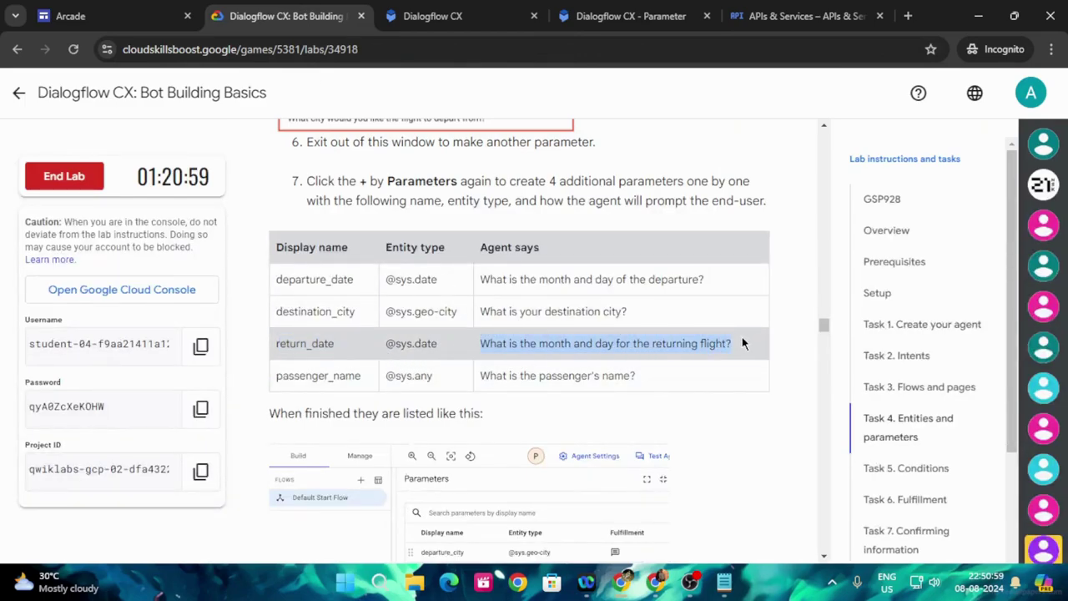
{"action": "left_click", "coordinate": [631, 16]}
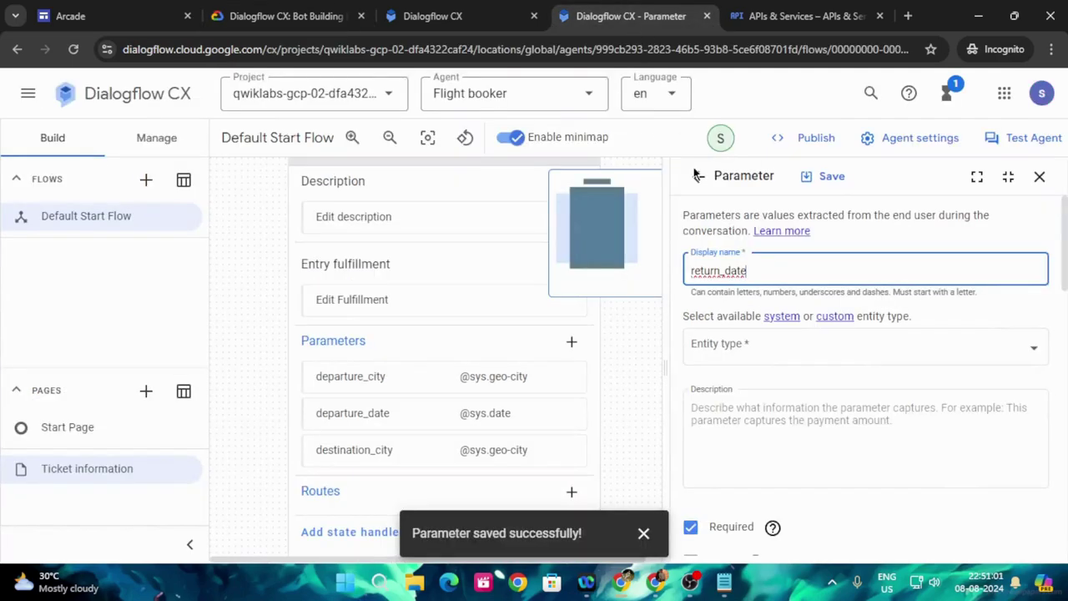
{"action": "left_click", "coordinate": [792, 359]}
{"action": "left_click", "coordinate": [768, 181]}
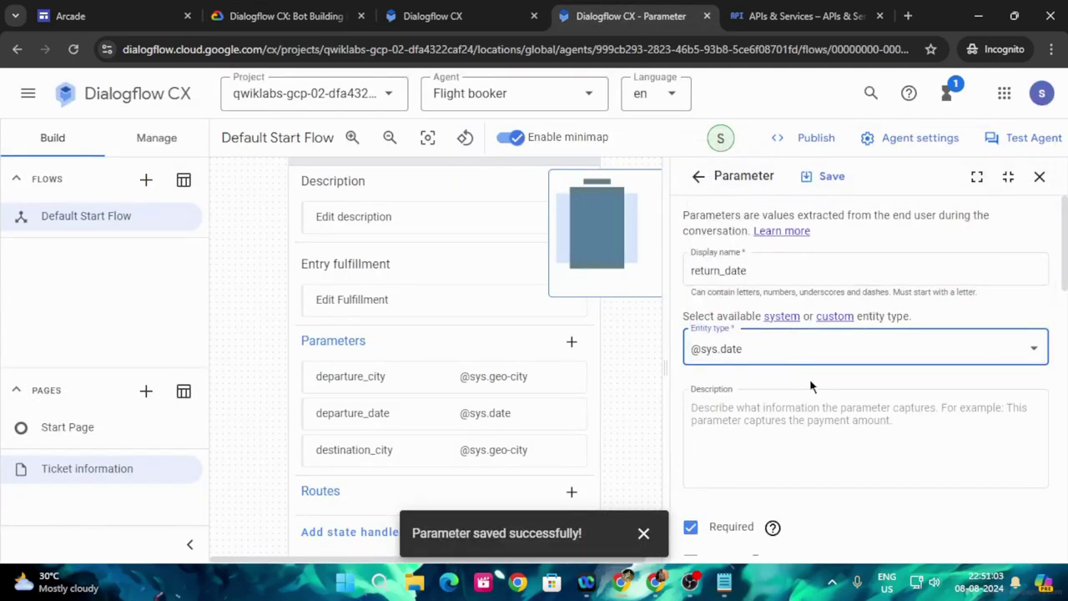
Add the agent response "What is the month and day for the returning flight?" to return_date's initial prompt and save the parameter.
{"action": "scroll", "coordinate": [810, 378], "scroll_direction": "down", "scroll_amount": 10}
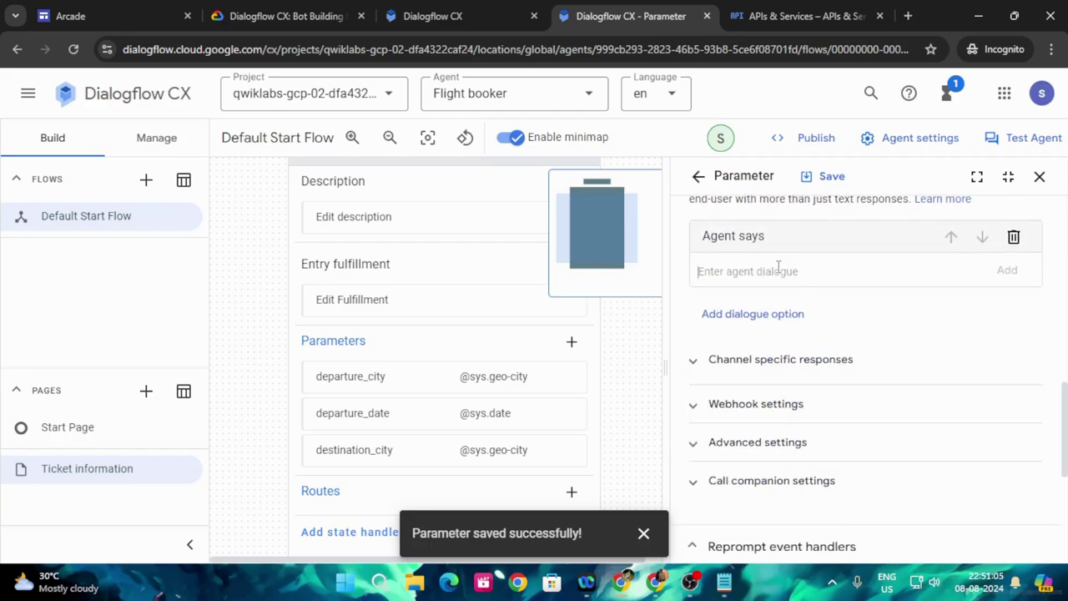
{"action": "left_click", "coordinate": [776, 269]}
{"action": "key", "text": "ctrl+v"}
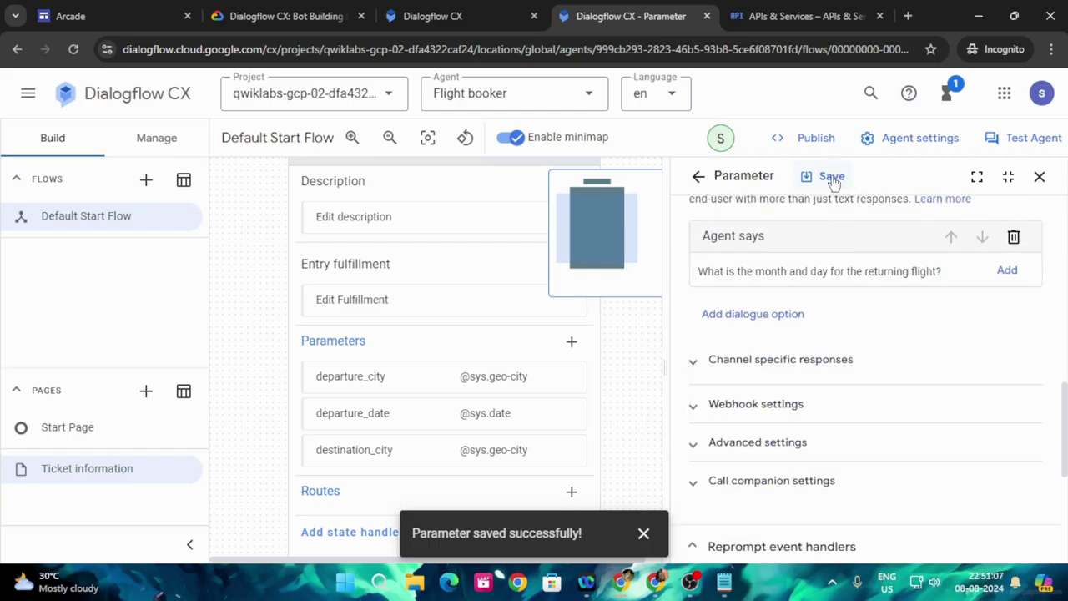
{"action": "left_click", "coordinate": [284, 16]}
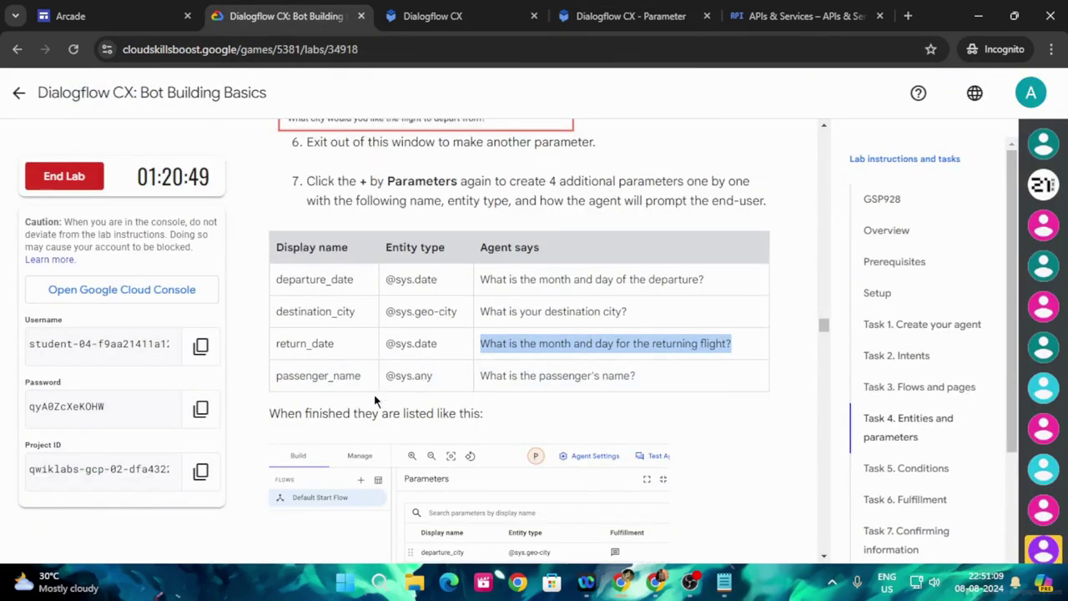
{"action": "left_click_drag", "start_coordinate": [275, 377], "coordinate": [350, 375]}
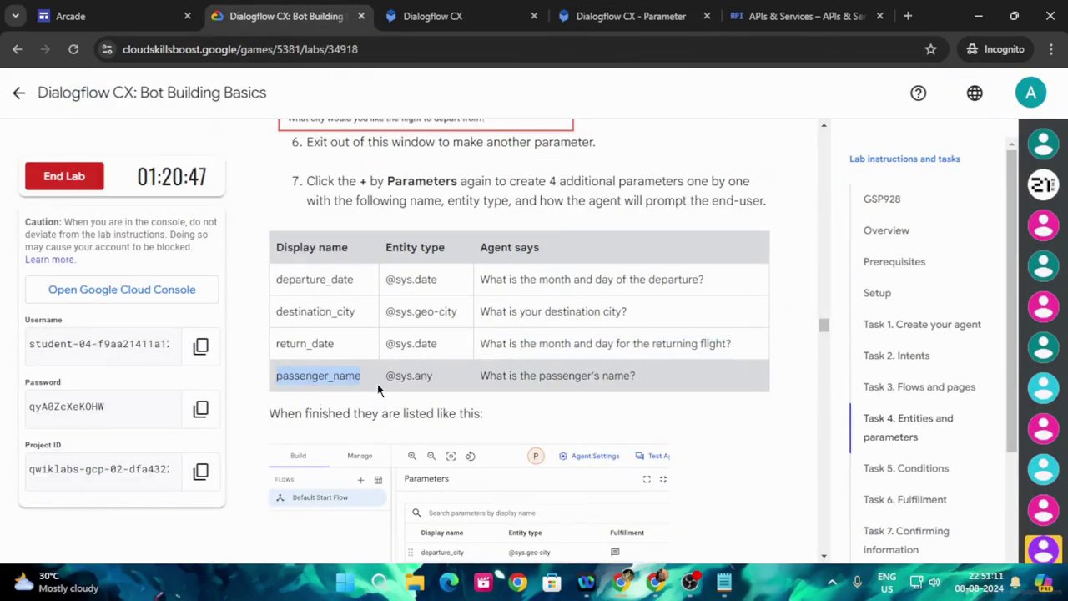
{"action": "left_click", "coordinate": [632, 16]}
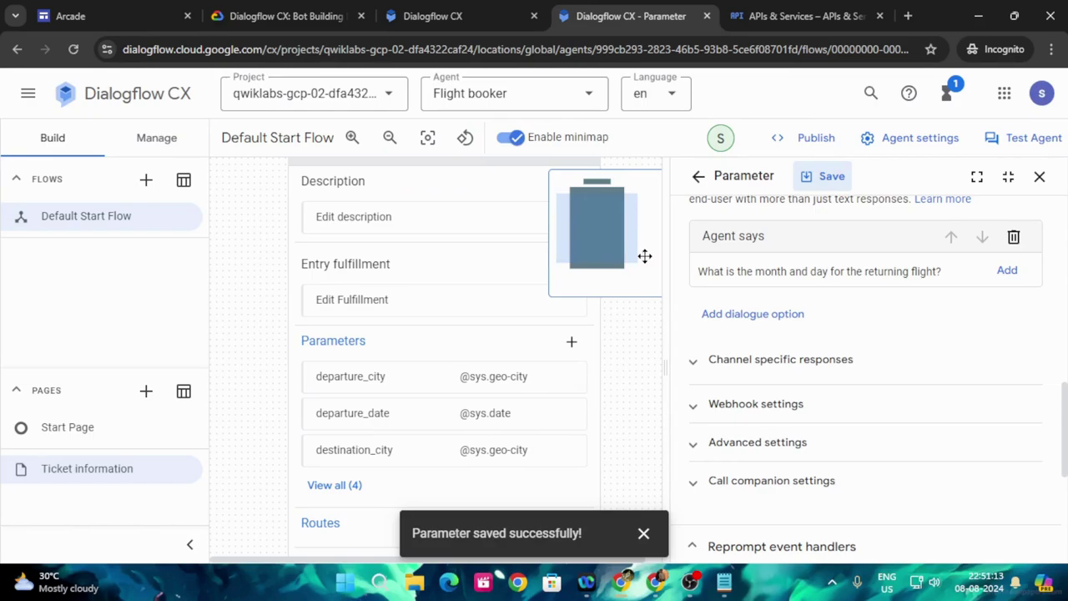
{"action": "left_click", "coordinate": [572, 341]}
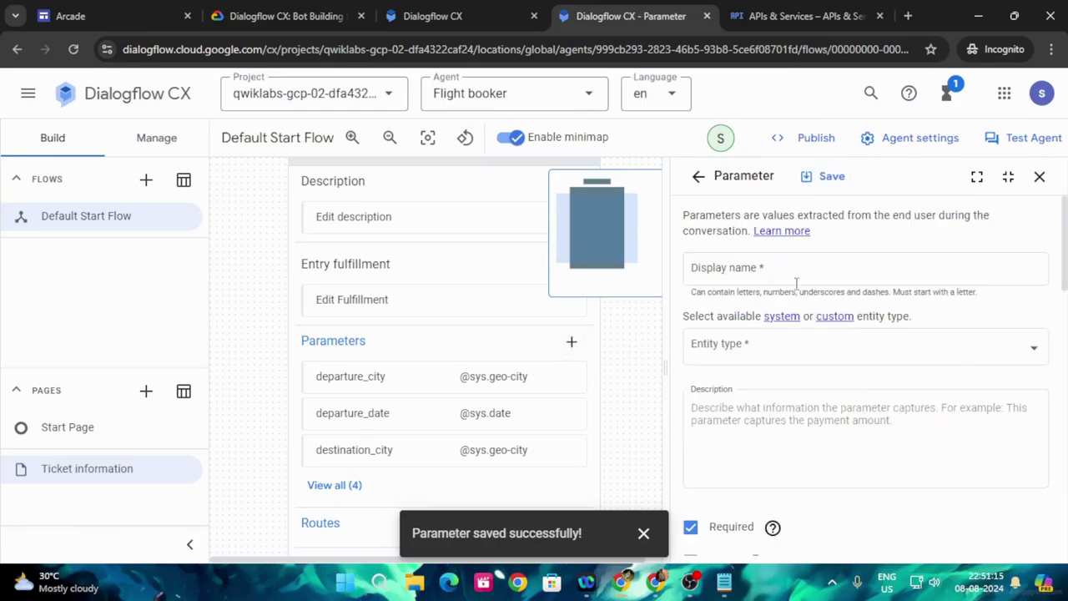
{"action": "left_click", "coordinate": [772, 265]}
{"action": "type", "text": "passenger_name"}
{"action": "left_click", "coordinate": [782, 343]}
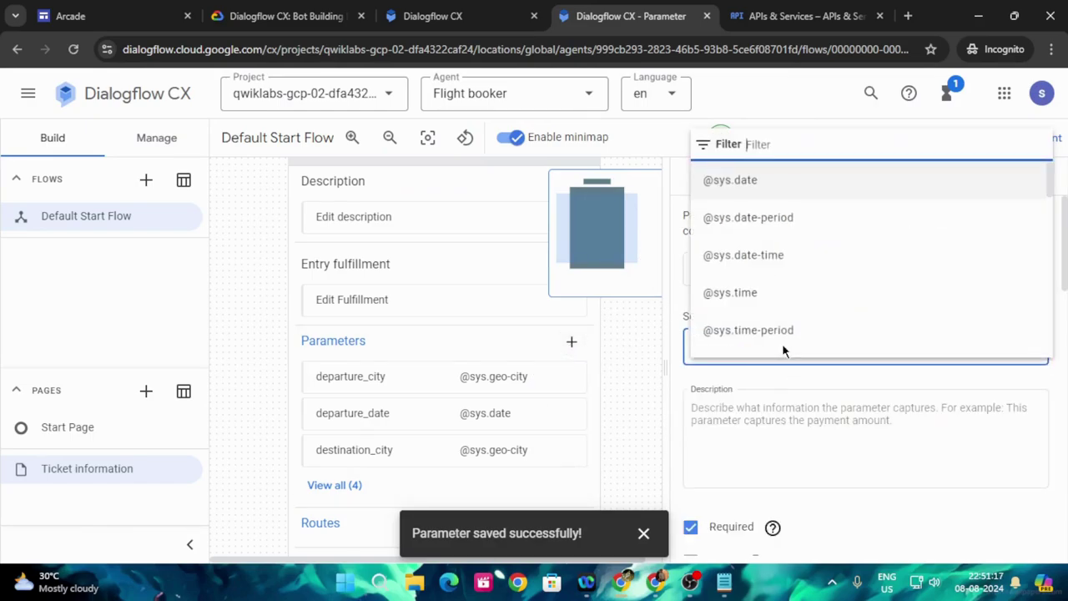
{"action": "scroll", "coordinate": [789, 301], "scroll_direction": "down", "scroll_amount": 2}
{"action": "scroll", "coordinate": [793, 285], "scroll_direction": "down", "scroll_amount": 8}
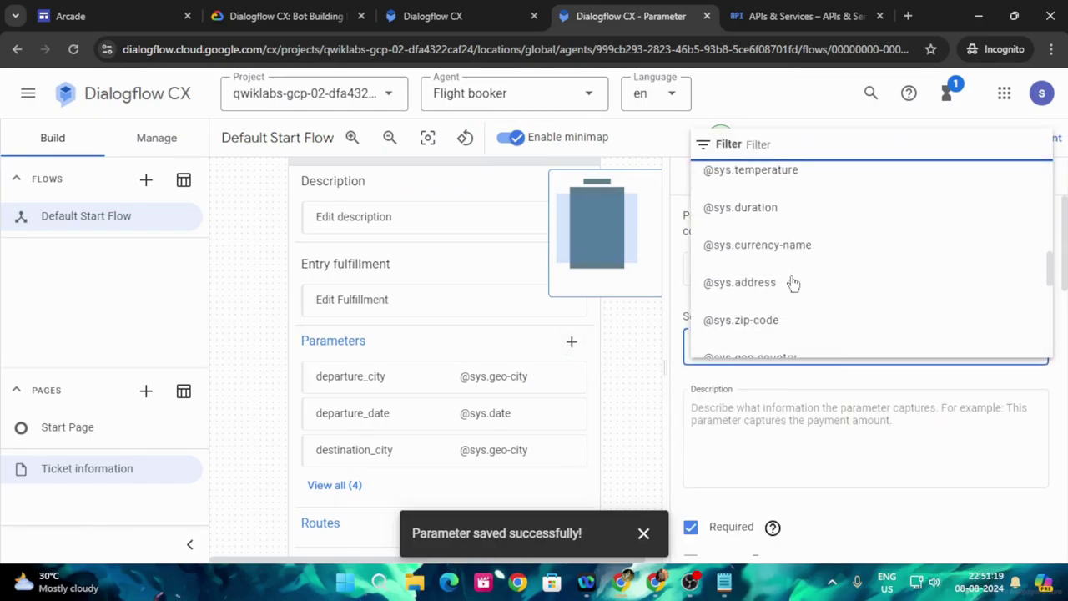
{"action": "scroll", "coordinate": [793, 285], "scroll_direction": "down", "scroll_amount": 4}
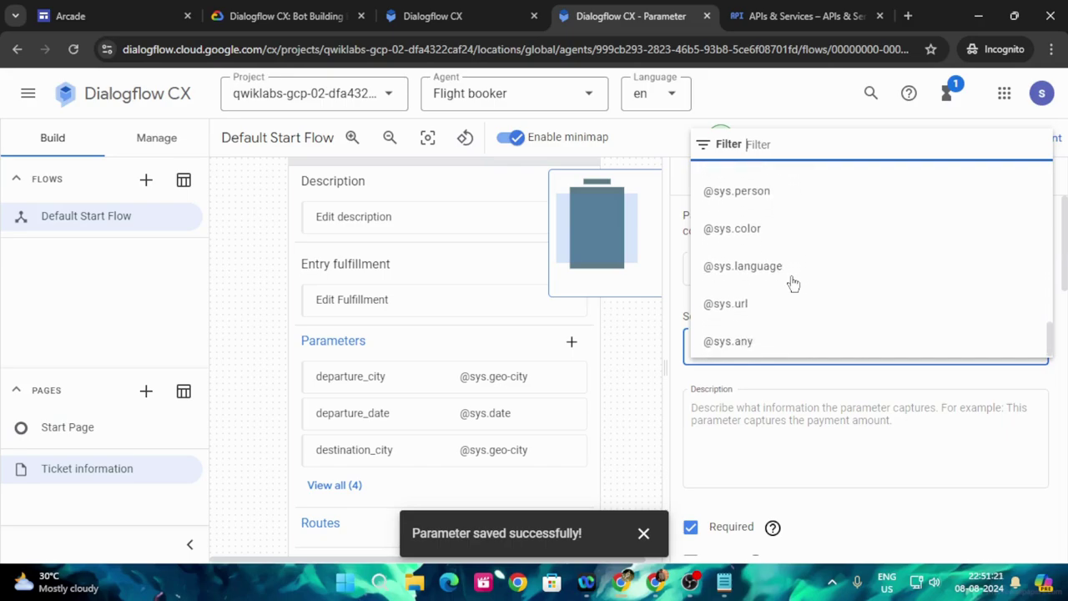
{"action": "left_click", "coordinate": [722, 340]}
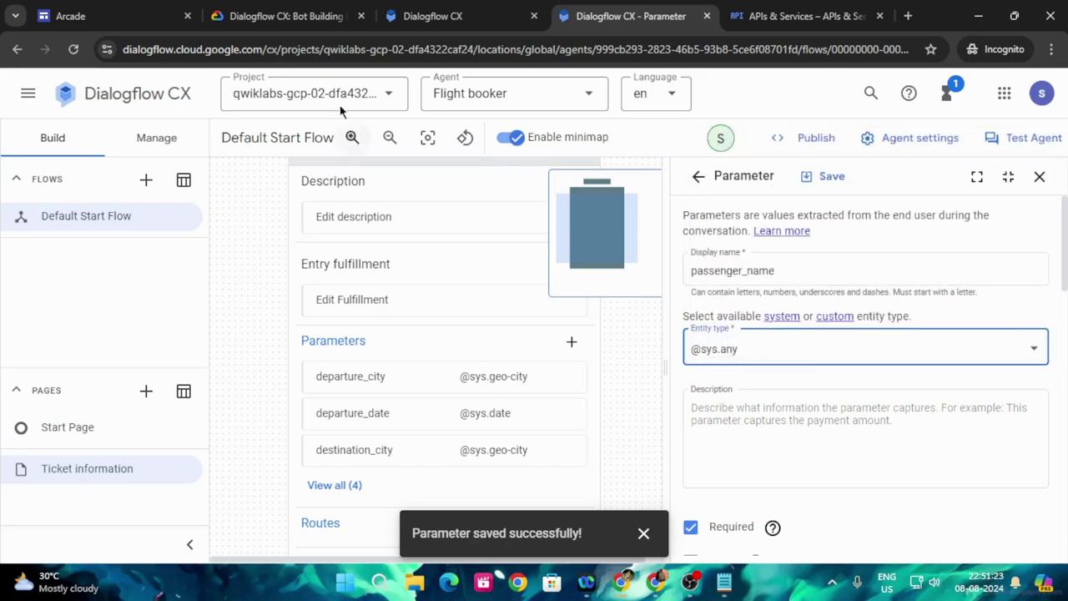
Add the lab's agent response "What is the passenger's name?" to the passenger_name parameter's initial prompt and save it.
{"action": "left_click", "coordinate": [284, 16]}
{"action": "left_click_drag", "start_coordinate": [482, 376], "coordinate": [656, 376]}
{"action": "key", "text": "ctrl+c"}
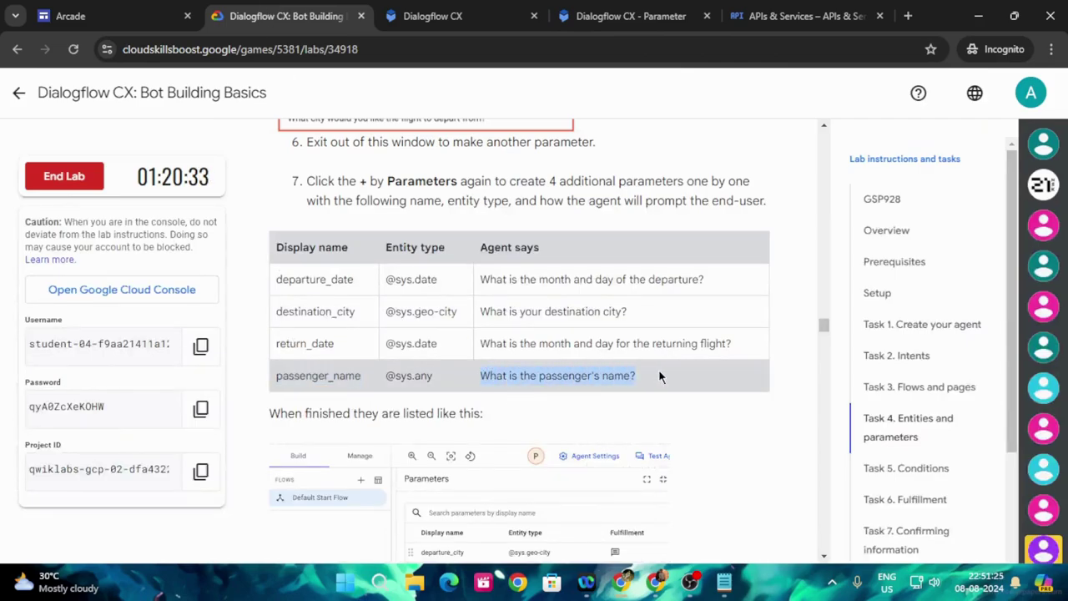
{"action": "left_click", "coordinate": [631, 16]}
{"action": "scroll", "coordinate": [945, 433], "scroll_direction": "down", "scroll_amount": 5}
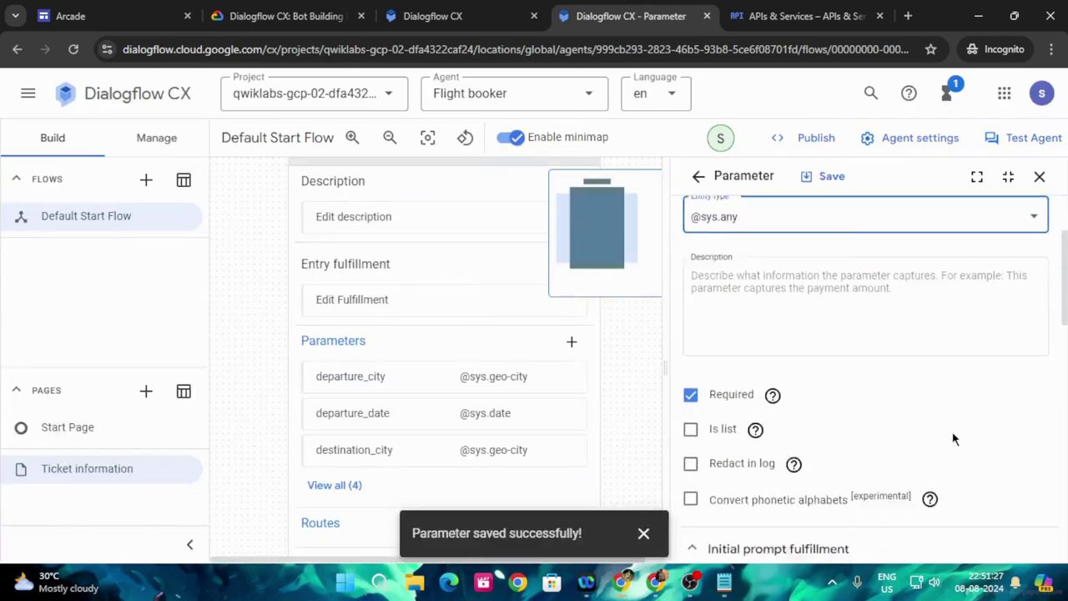
{"action": "scroll", "coordinate": [989, 425], "scroll_direction": "down", "scroll_amount": 1}
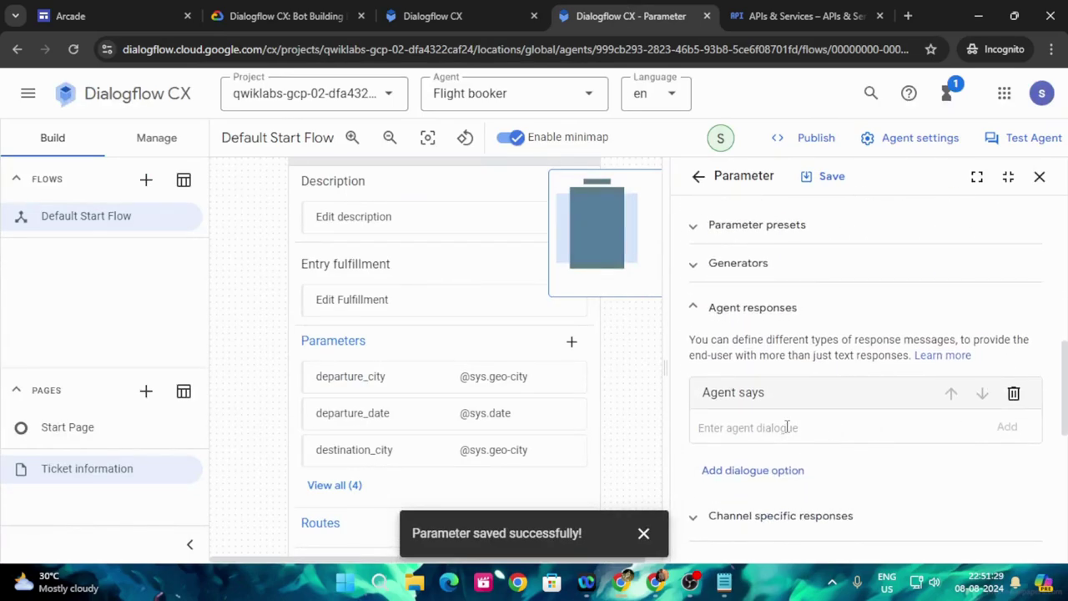
{"action": "left_click", "coordinate": [788, 427]}
{"action": "key", "text": "ctrl+v"}
{"action": "left_click", "coordinate": [829, 171]}
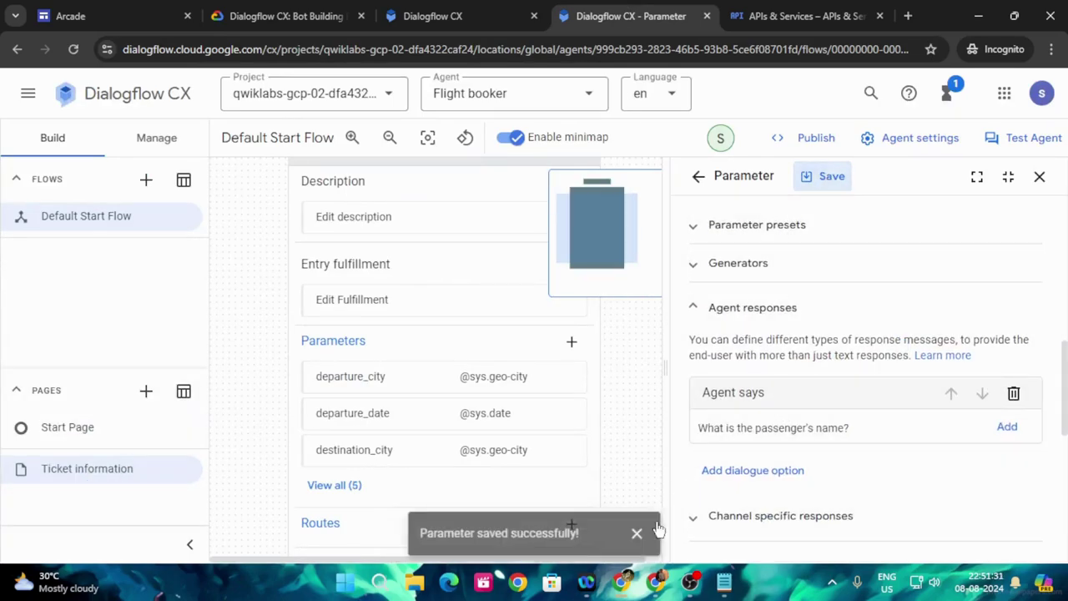
{"action": "left_click", "coordinate": [644, 534]}
Consult the lab's Task 5 instructions, close the passenger_name parameter and add a new route to the Ticket information page.
{"action": "left_click", "coordinate": [284, 16]}
{"action": "scroll", "coordinate": [524, 395], "scroll_direction": "down", "scroll_amount": 5}
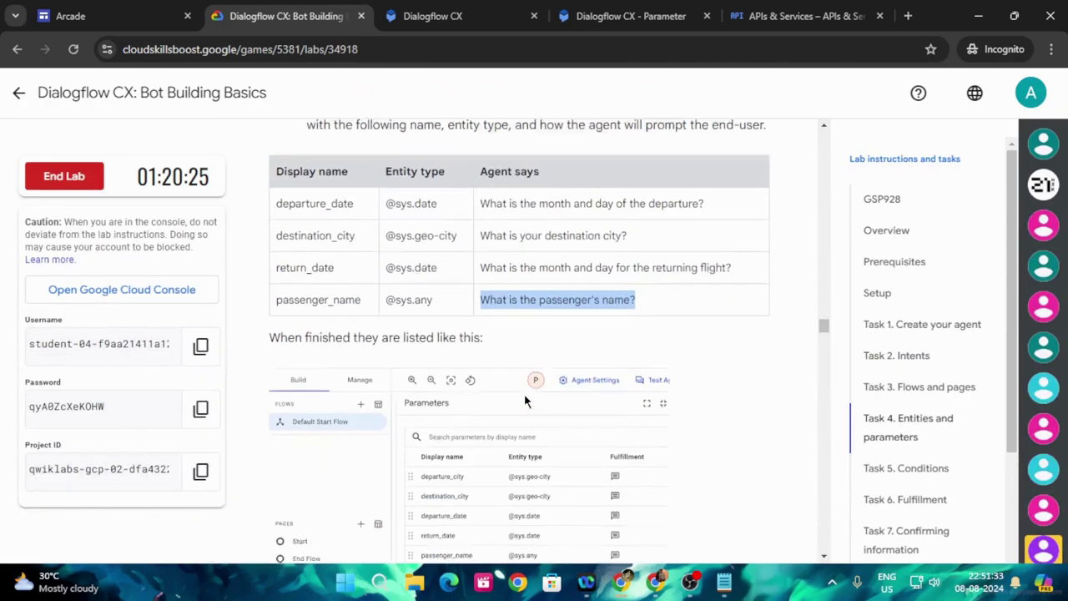
{"action": "scroll", "coordinate": [524, 395], "scroll_direction": "down", "scroll_amount": 8}
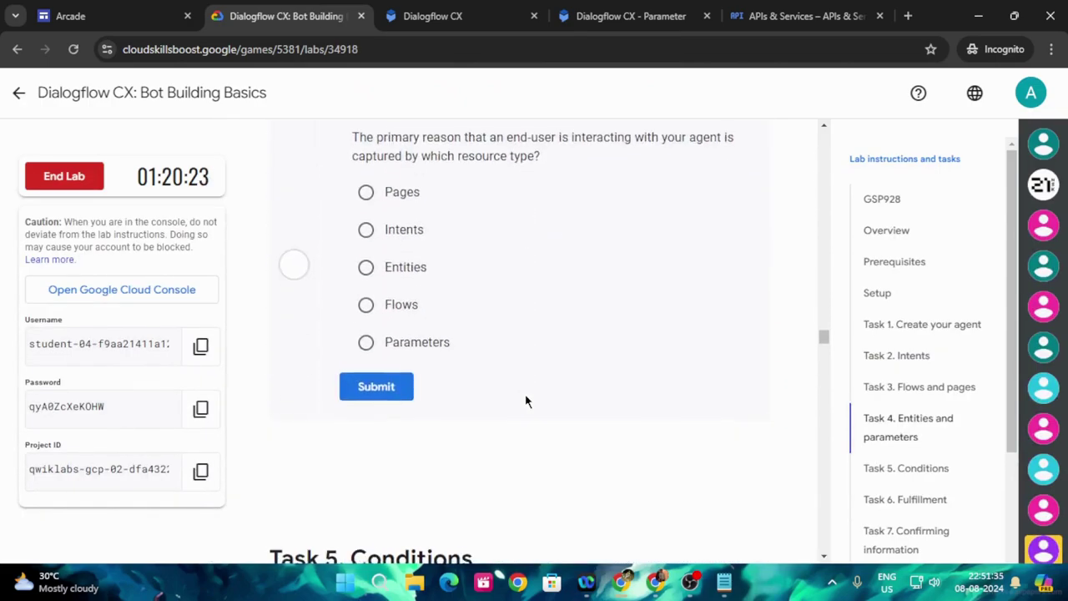
{"action": "scroll", "coordinate": [536, 397], "scroll_direction": "down", "scroll_amount": 1}
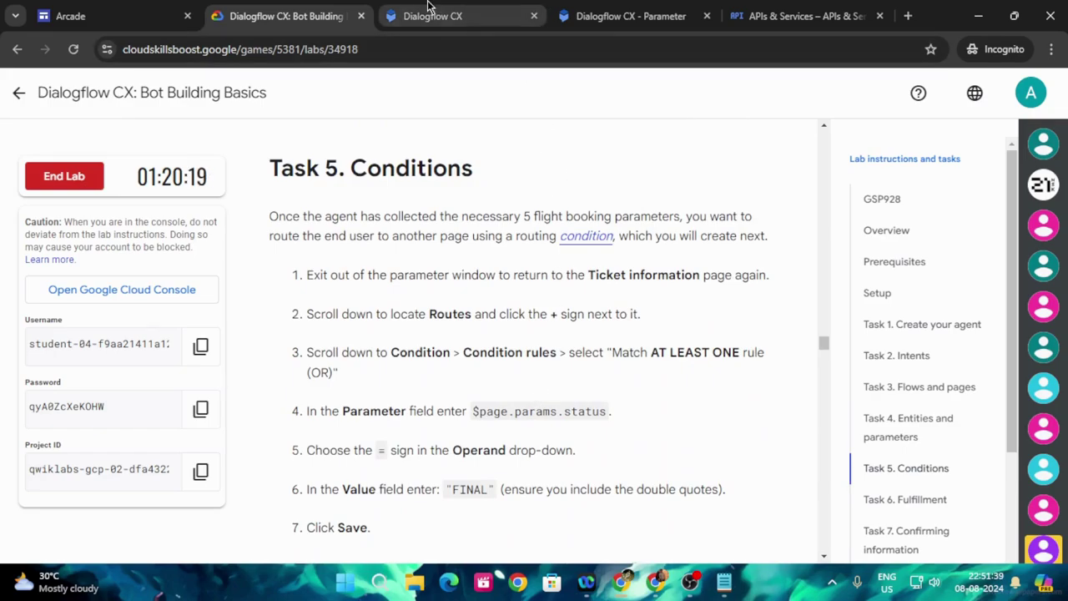
{"action": "left_click", "coordinate": [614, 9]}
{"action": "left_click", "coordinate": [1040, 177]}
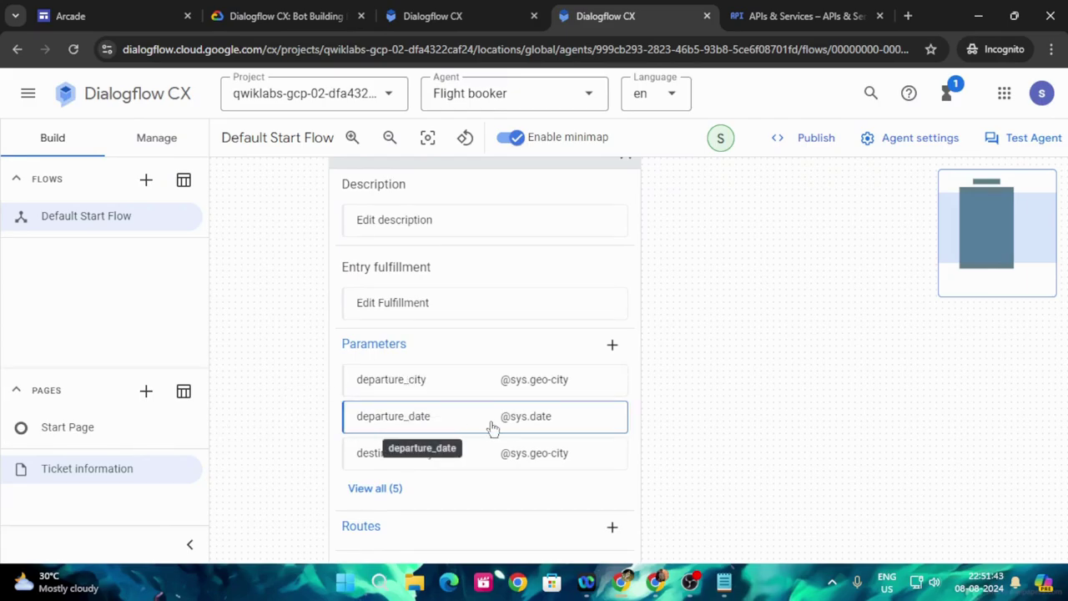
{"action": "left_click", "coordinate": [614, 526]}
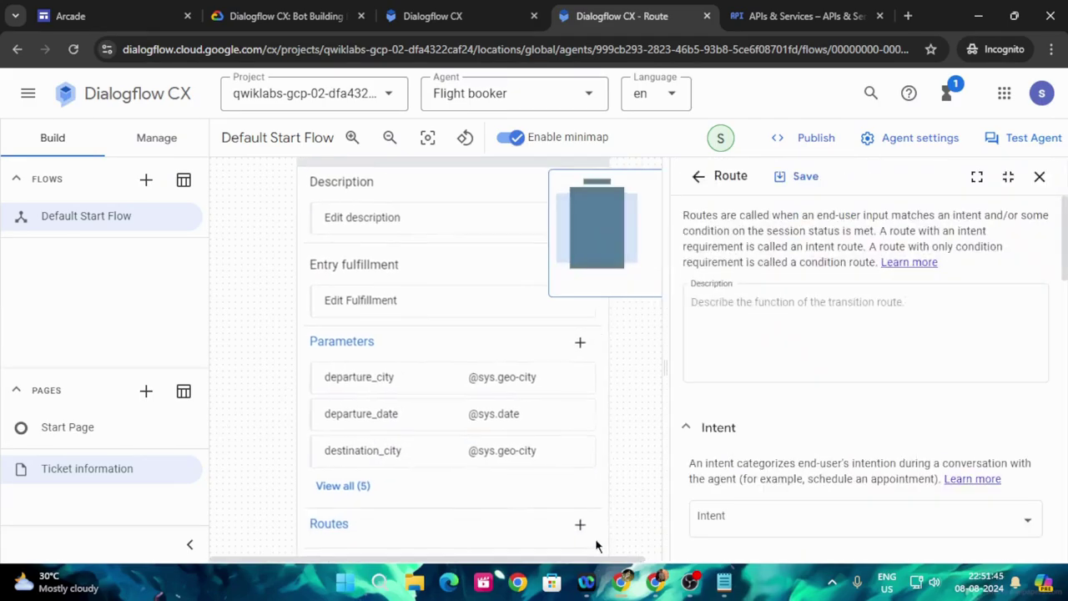
Copy $page.params.status from the lab's Task 5 instructions and enter it as the parameter in the new route's condition rule.
{"action": "left_click", "coordinate": [326, 14]}
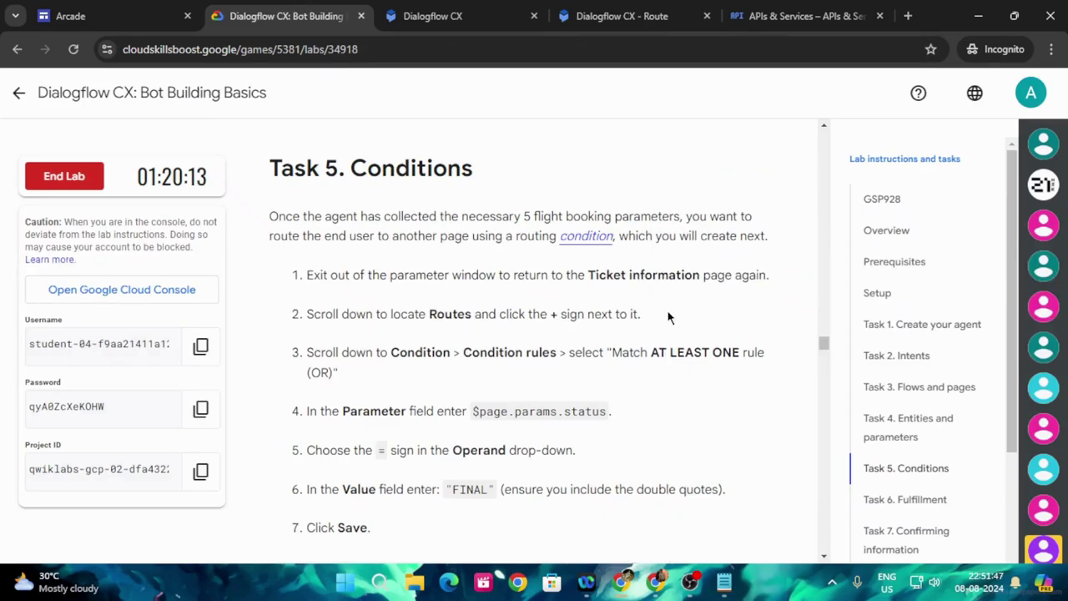
{"action": "scroll", "coordinate": [424, 325], "scroll_direction": "down", "scroll_amount": 1}
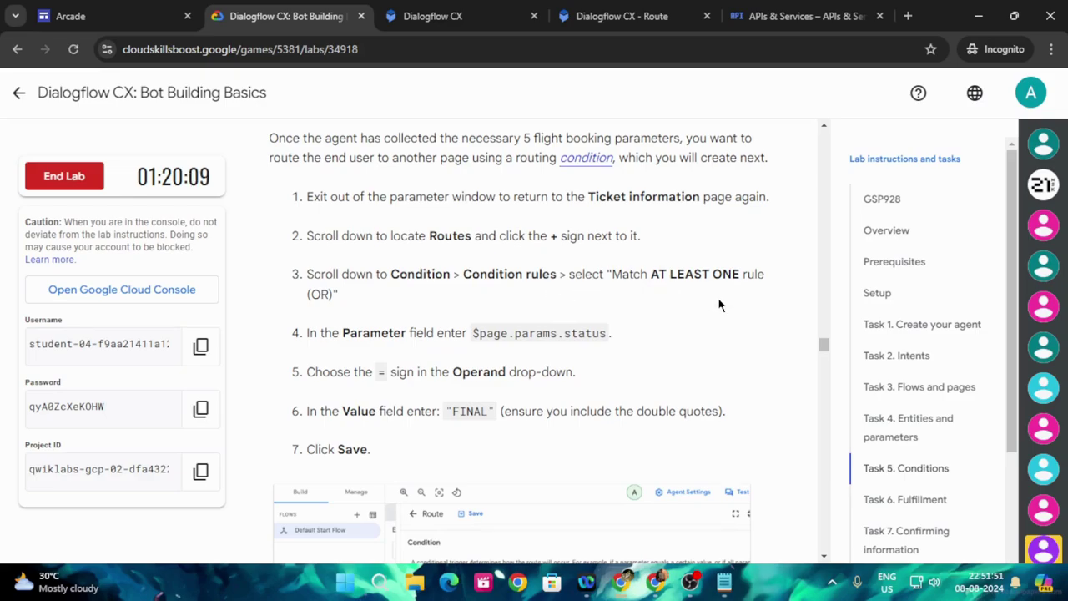
{"action": "scroll", "coordinate": [719, 302], "scroll_direction": "down", "scroll_amount": 1}
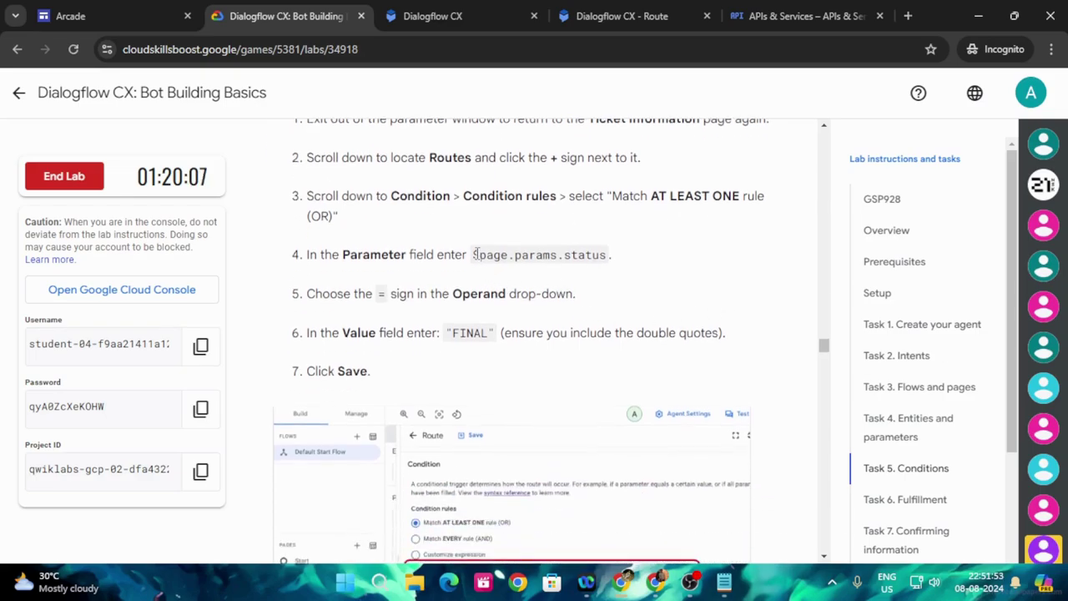
{"action": "left_click_drag", "start_coordinate": [474, 253], "coordinate": [647, 253]}
{"action": "key", "text": "ctrl+c"}
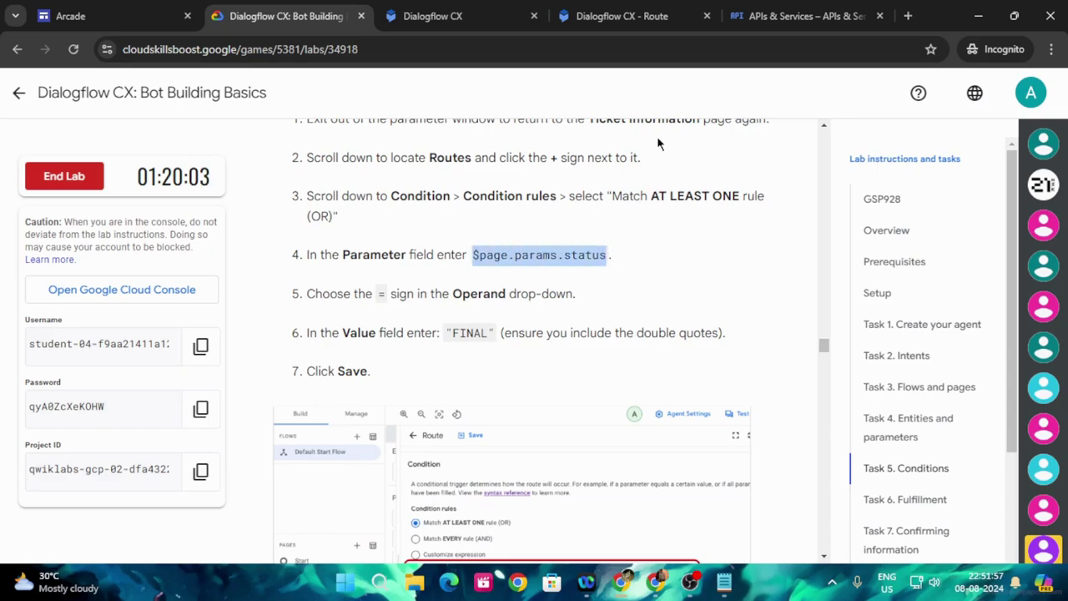
{"action": "left_click", "coordinate": [622, 16]}
{"action": "scroll", "coordinate": [899, 343], "scroll_direction": "down", "scroll_amount": 4}
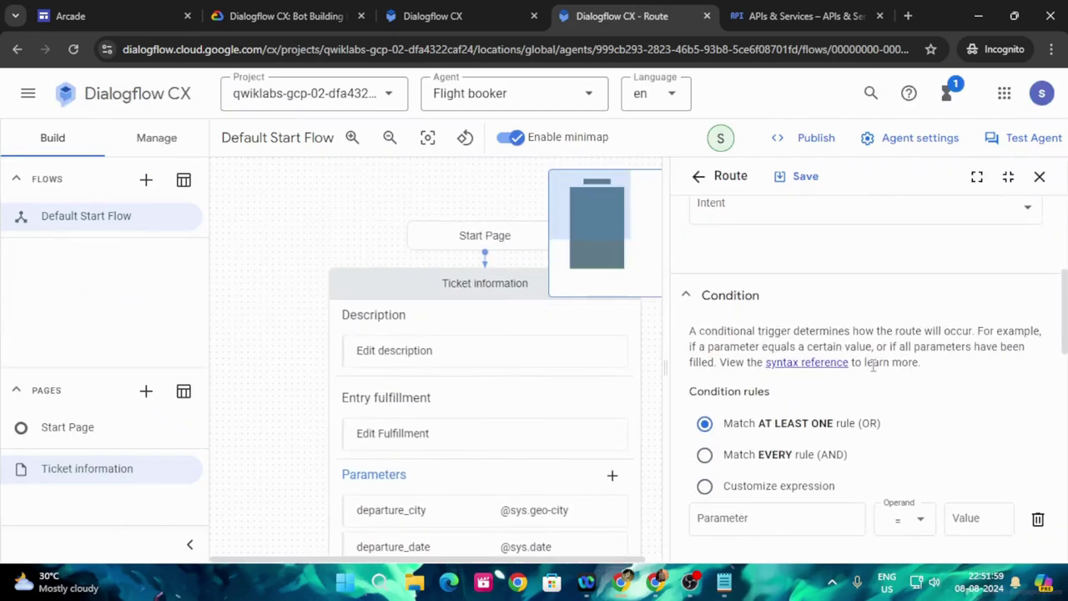
{"action": "scroll", "coordinate": [876, 364], "scroll_direction": "down", "scroll_amount": 1}
{"action": "left_click", "coordinate": [771, 439]}
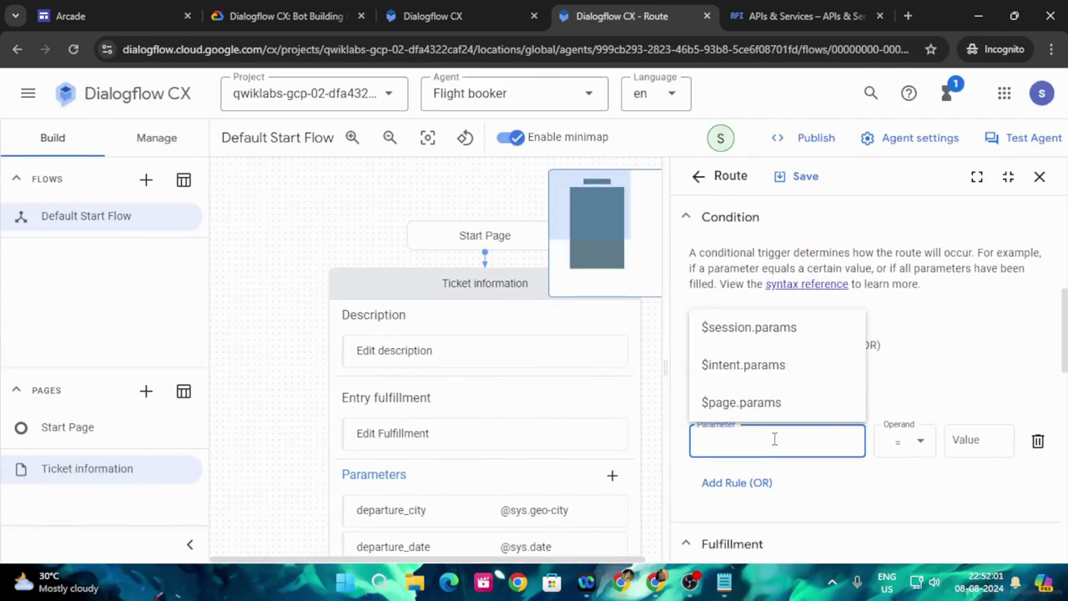
{"action": "key", "text": "ctrl+v"}
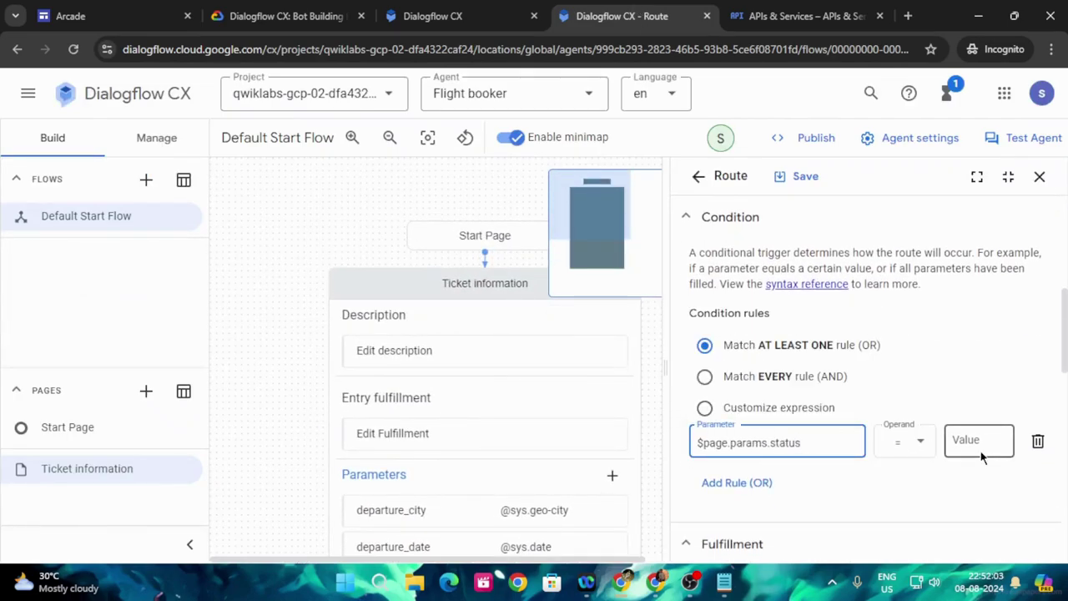
Complete the route's condition rule with the operand = and the lab's value "FINAL" including the double quotes, and save the route.
{"action": "left_click", "coordinate": [284, 16]}
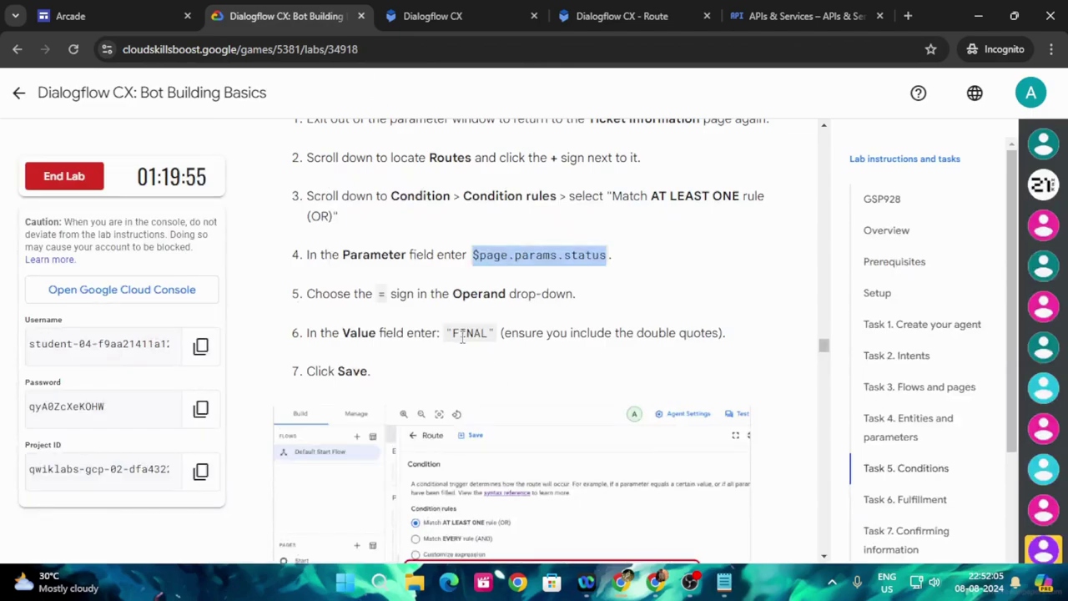
{"action": "left_click_drag", "start_coordinate": [448, 333], "coordinate": [494, 331]}
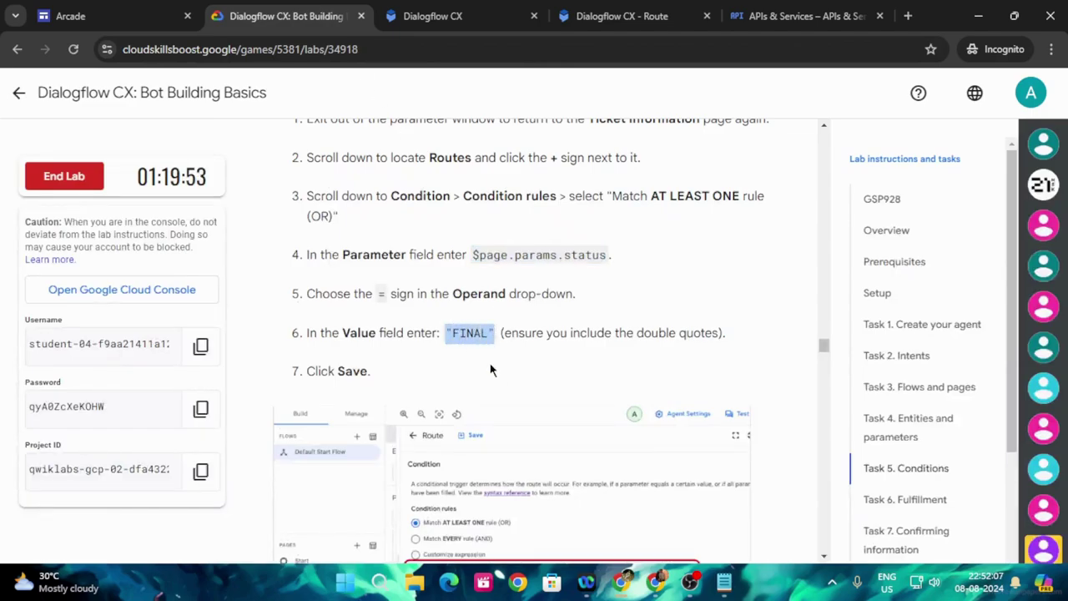
{"action": "left_click", "coordinate": [622, 16]}
{"action": "left_click", "coordinate": [976, 442]}
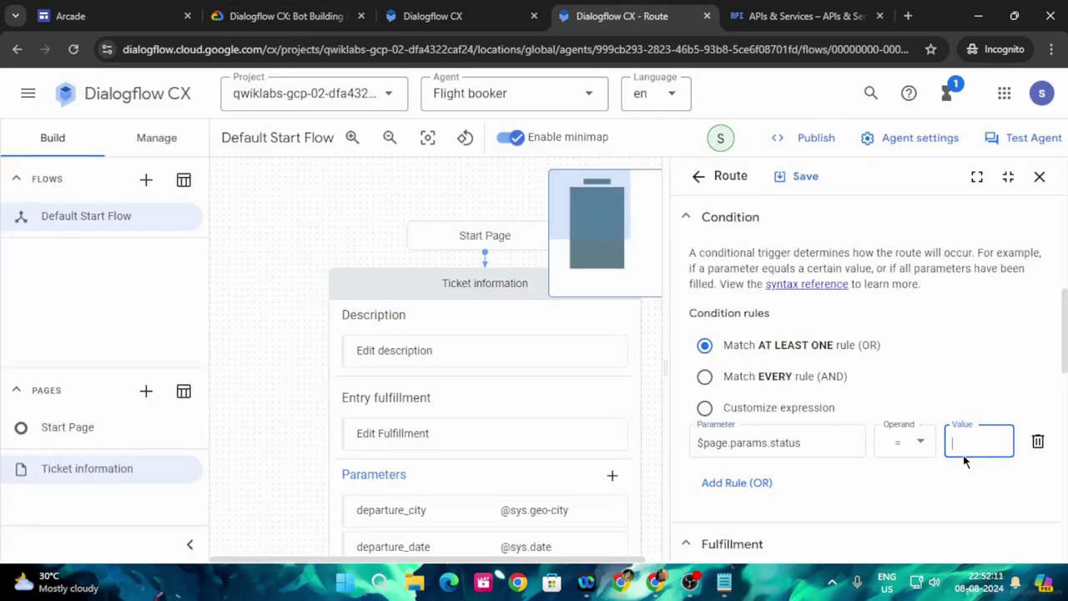
{"action": "left_click", "coordinate": [911, 443]}
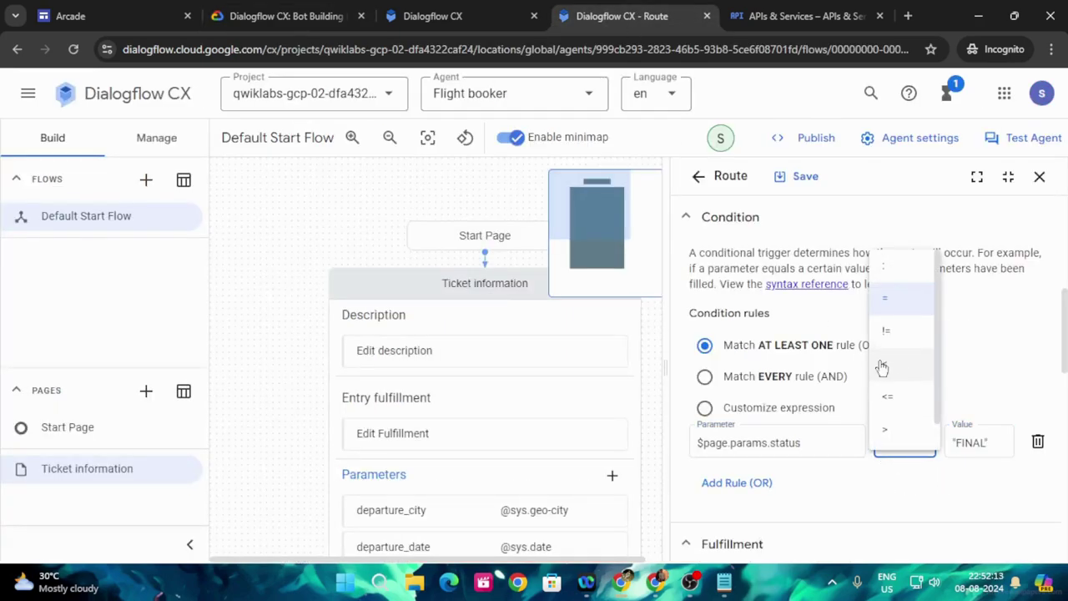
{"action": "left_click", "coordinate": [909, 296]}
{"action": "left_click", "coordinate": [283, 16]}
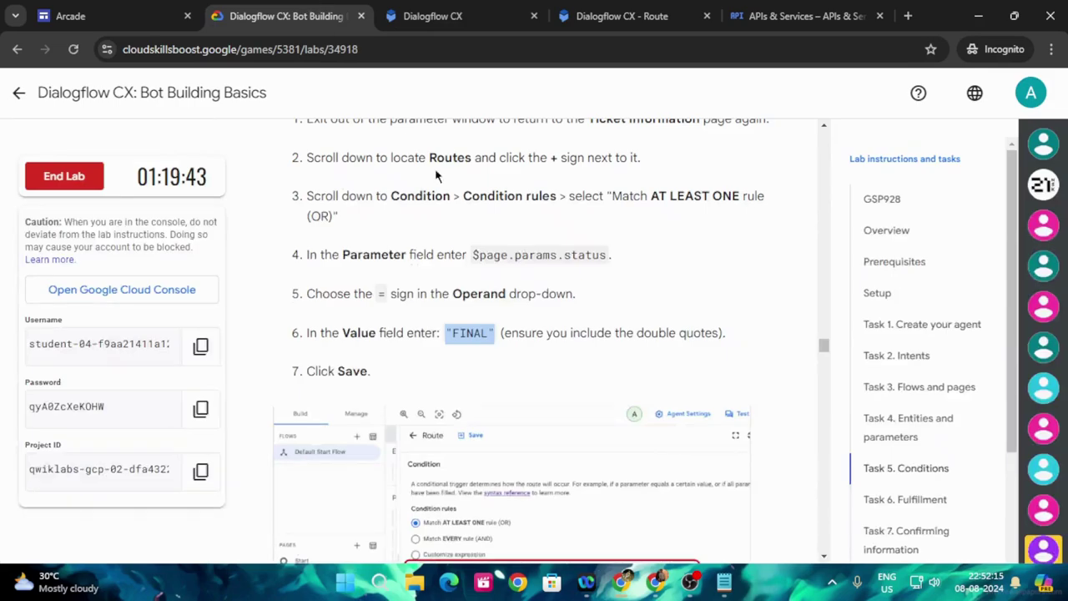
{"action": "scroll", "coordinate": [451, 396], "scroll_direction": "down", "scroll_amount": 5}
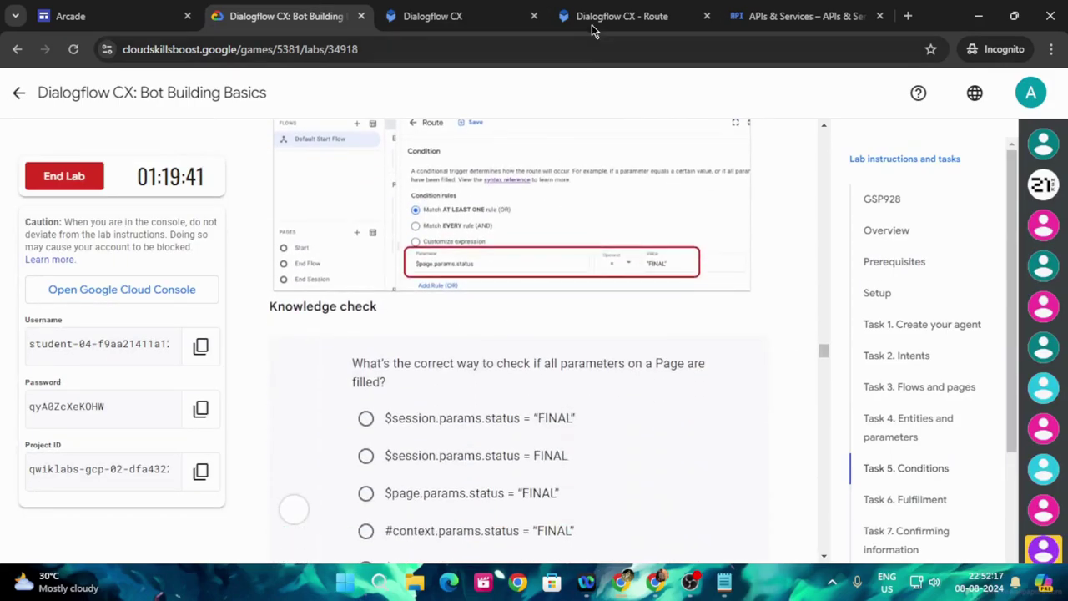
{"action": "left_click", "coordinate": [591, 29]}
{"action": "left_click", "coordinate": [795, 181]}
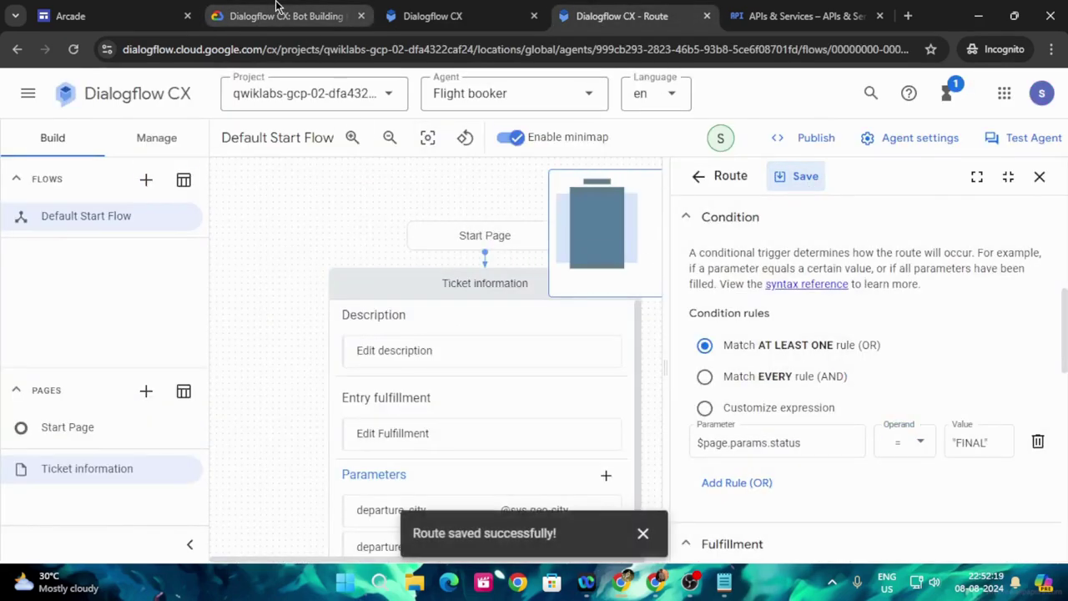
Add the lab's agent response "Thank you for that information. Let me check on the availability of your ticket" to the route's fulfillment and save it.
{"action": "left_click", "coordinate": [283, 16]}
{"action": "scroll", "coordinate": [506, 380], "scroll_direction": "down", "scroll_amount": 2}
{"action": "scroll", "coordinate": [507, 383], "scroll_direction": "down", "scroll_amount": 5}
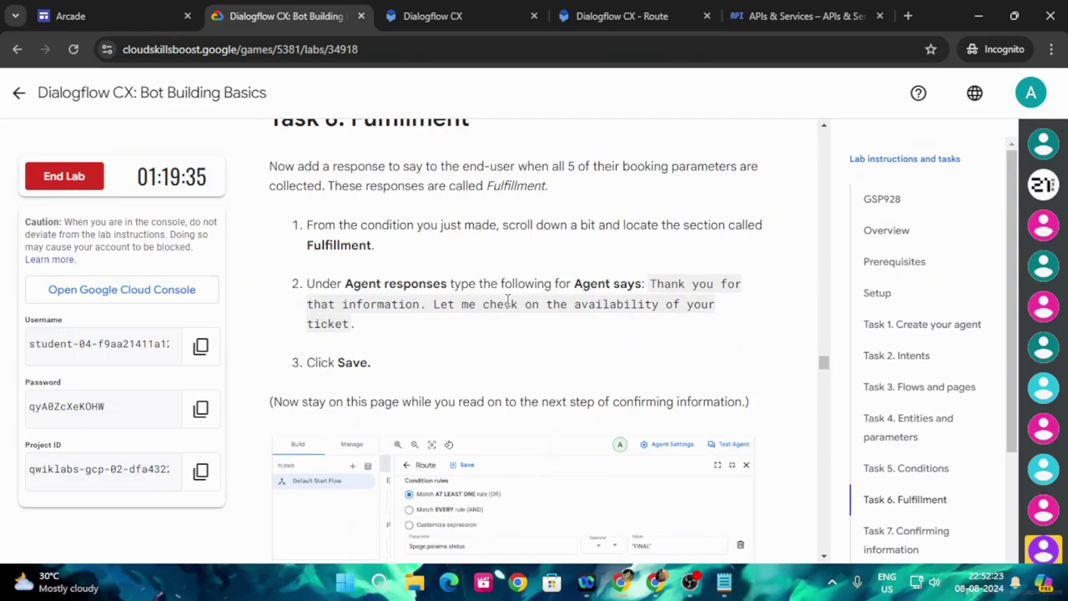
{"action": "left_click_drag", "start_coordinate": [652, 284], "coordinate": [343, 325]}
{"action": "key", "text": "ctrl+c"}
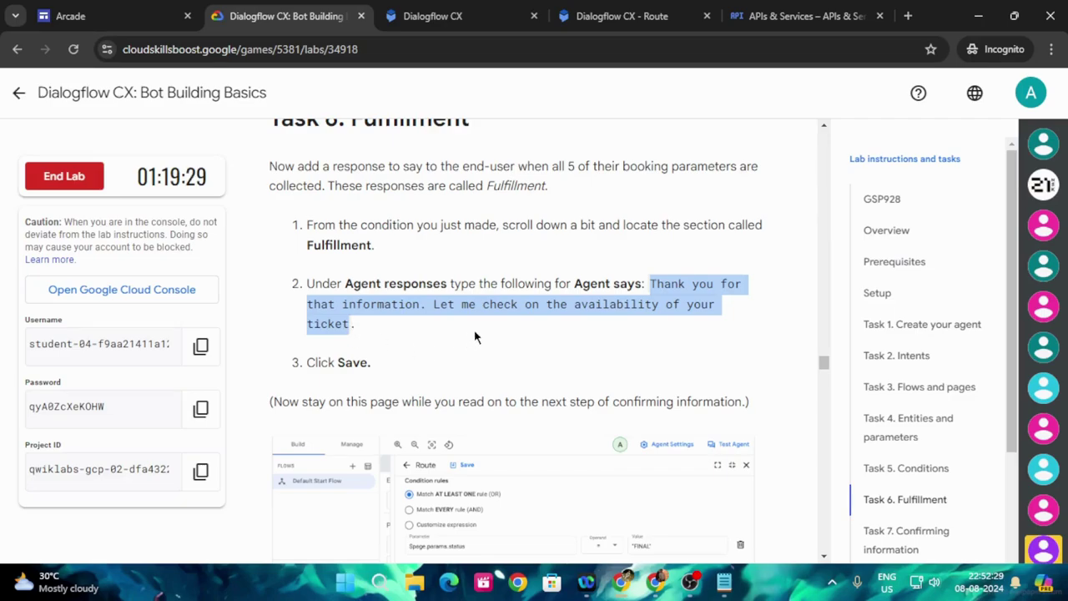
{"action": "left_click", "coordinate": [622, 16]}
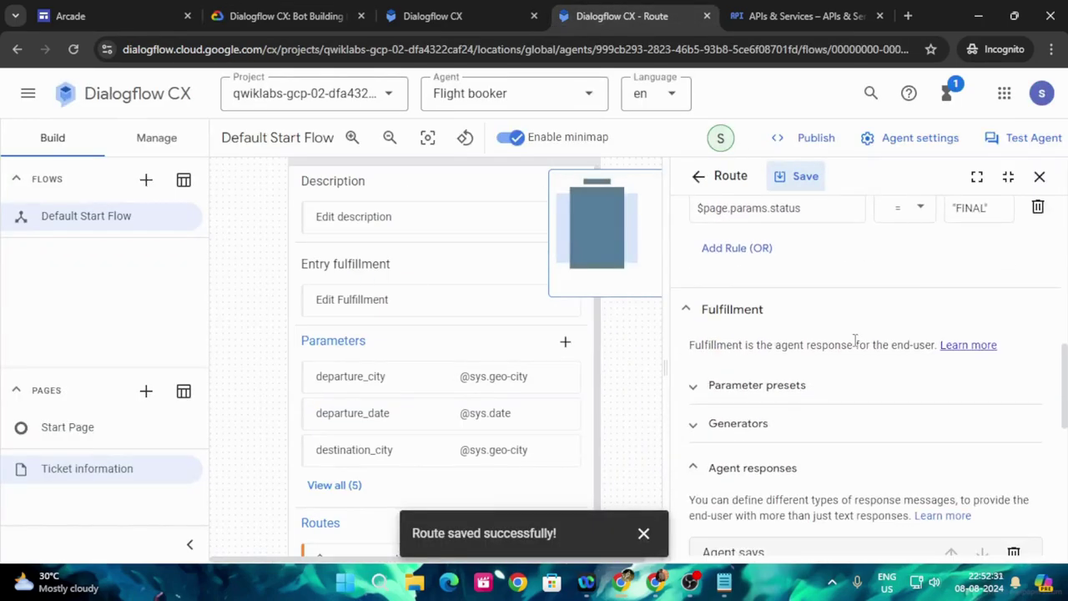
{"action": "scroll", "coordinate": [843, 343], "scroll_direction": "down", "scroll_amount": 2}
{"action": "left_click", "coordinate": [823, 430]}
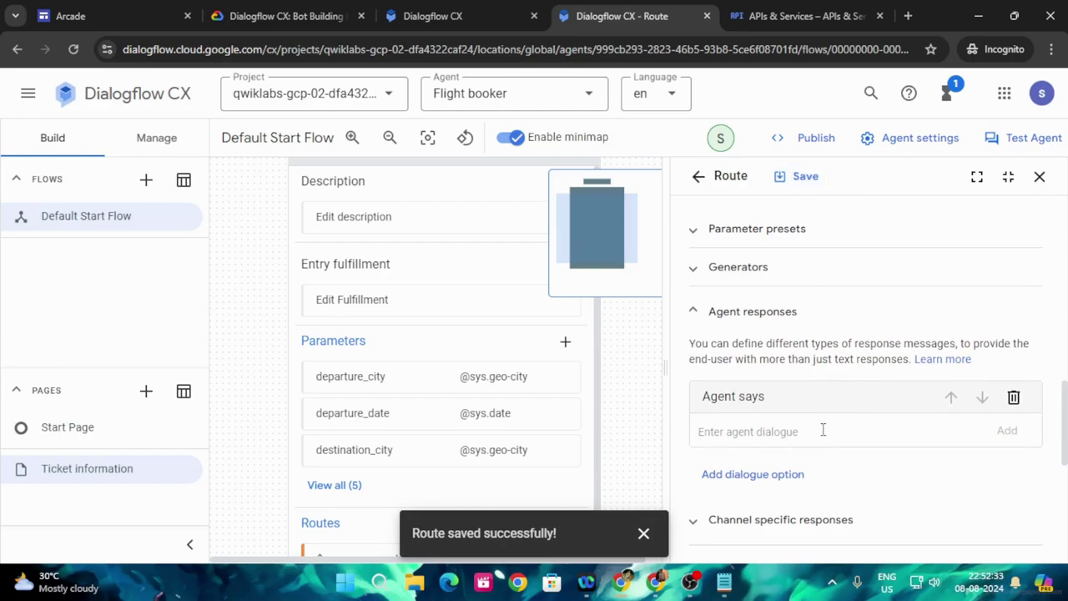
{"action": "key", "text": "ctrl+v"}
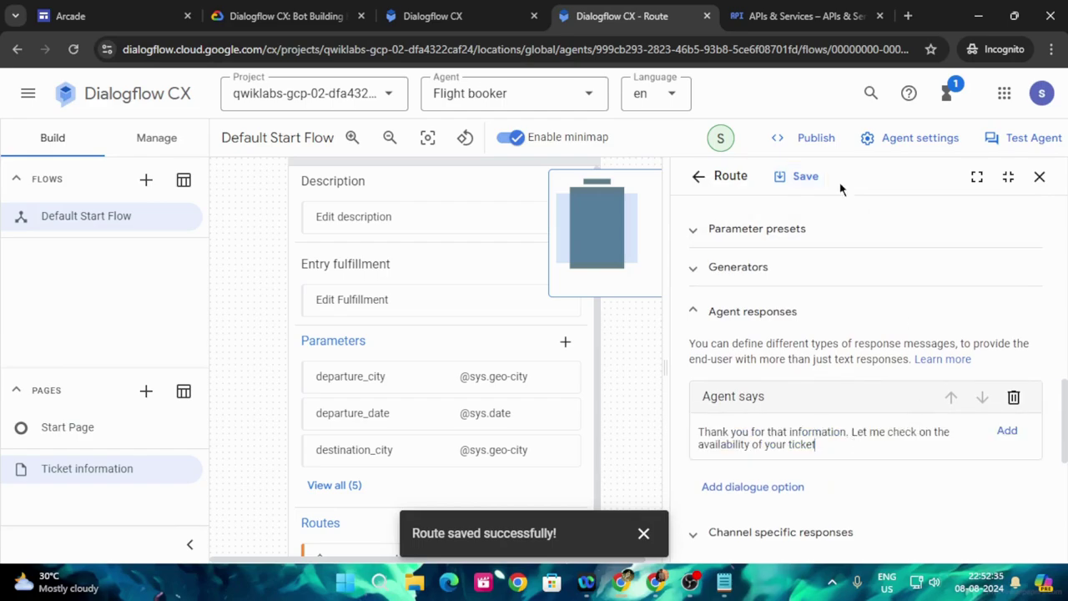
{"action": "left_click", "coordinate": [801, 176]}
Copy the page name Confirm trip from the lab's Task 7 instructions and check the steps that follow it.
{"action": "left_click", "coordinate": [286, 16]}
{"action": "scroll", "coordinate": [525, 392], "scroll_direction": "down", "scroll_amount": 4}
{"action": "scroll", "coordinate": [534, 409], "scroll_direction": "down", "scroll_amount": 5}
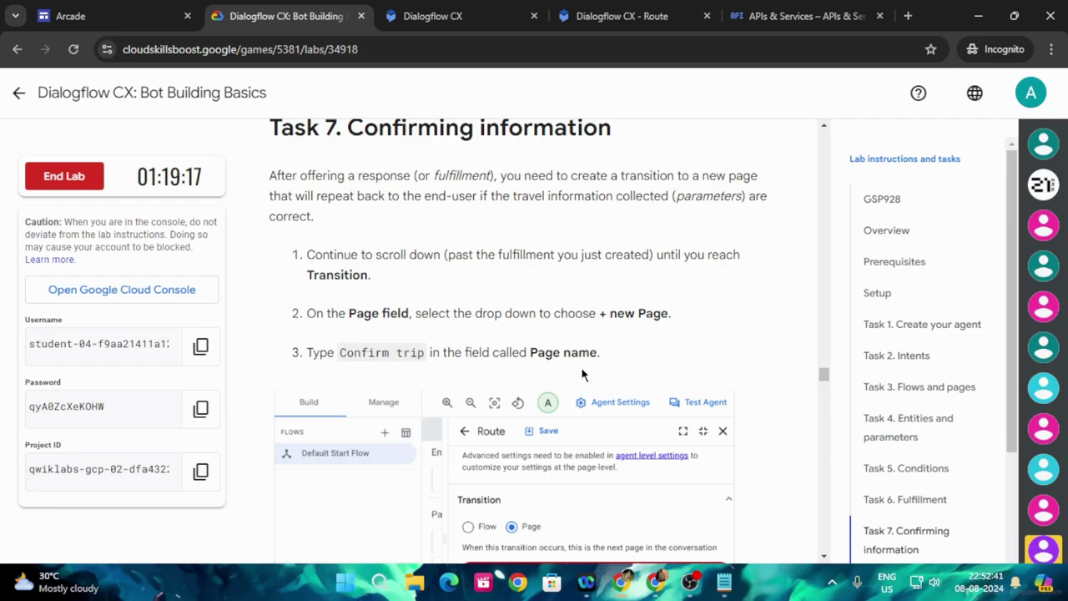
{"action": "scroll", "coordinate": [584, 369], "scroll_direction": "down", "scroll_amount": 1}
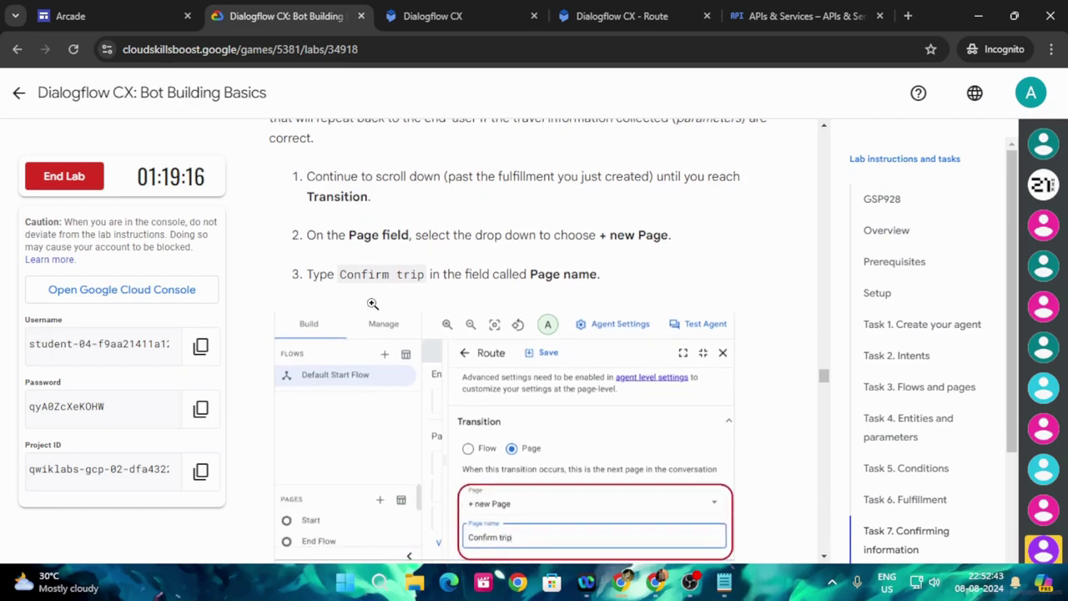
{"action": "left_click_drag", "start_coordinate": [337, 275], "coordinate": [428, 278]}
{"action": "key", "text": "ctrl+c"}
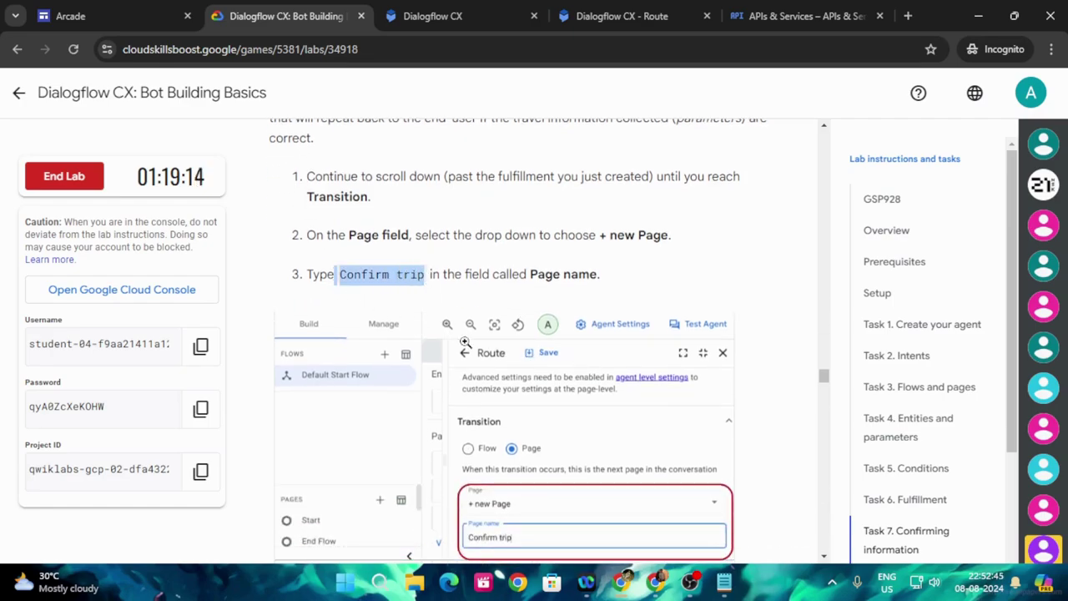
{"action": "scroll", "coordinate": [543, 392], "scroll_direction": "down", "scroll_amount": 4}
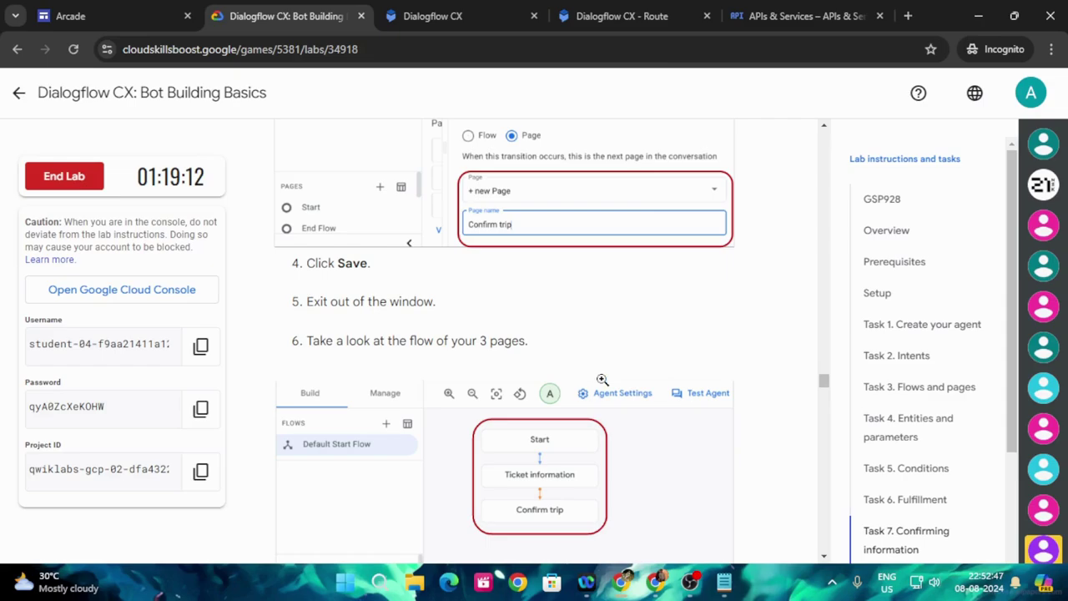
Set the route's transition in Dialogflow CX to a new page named Confirm trip and save the route.
{"action": "left_click", "coordinate": [622, 16]}
{"action": "scroll", "coordinate": [914, 401], "scroll_direction": "down", "scroll_amount": 4}
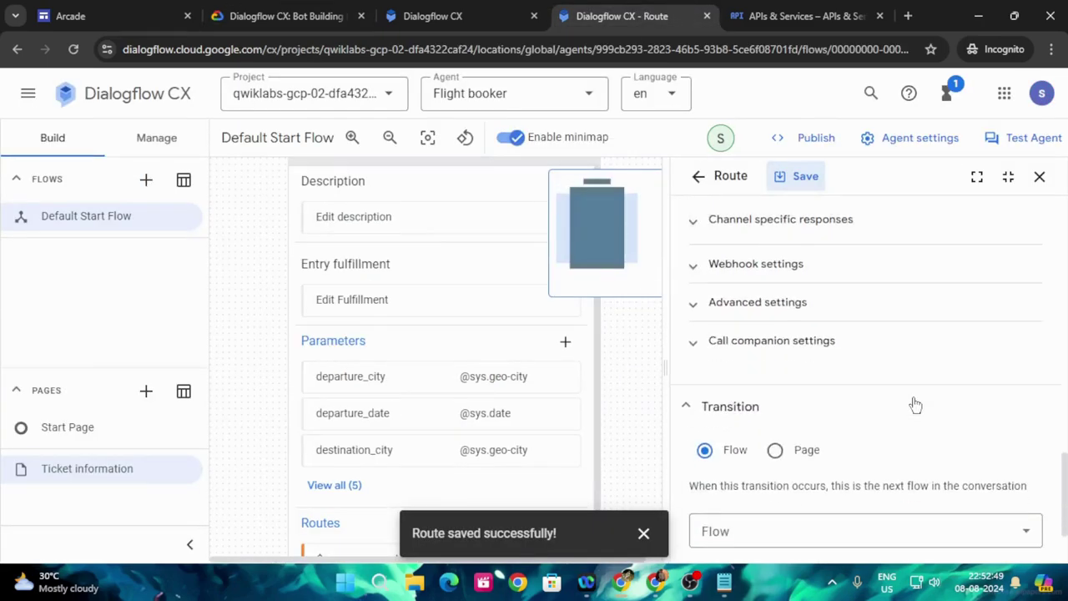
{"action": "left_click", "coordinate": [806, 451]}
{"action": "left_click", "coordinate": [823, 529]}
{"action": "left_click", "coordinate": [735, 321]}
{"action": "scroll", "coordinate": [788, 475], "scroll_direction": "down", "scroll_amount": 2}
{"action": "left_click", "coordinate": [742, 451]}
{"action": "key", "text": "ctrl+v"}
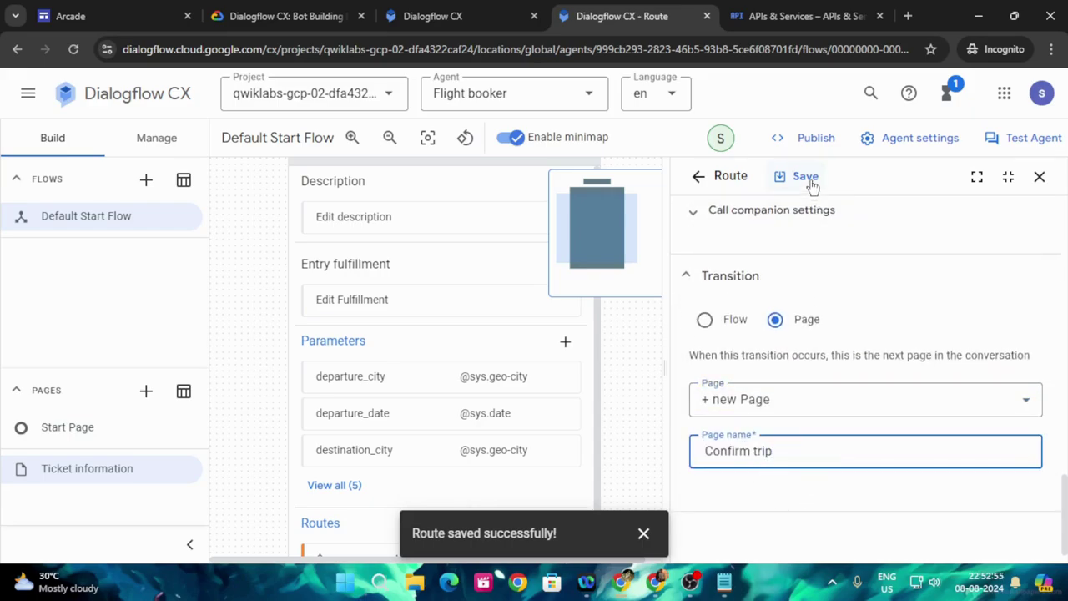
Check the lab's section on repeating back parameters, and open the Confirm trip page's entry fulfillment in Dialogflow CX.
{"action": "left_click", "coordinate": [276, 16]}
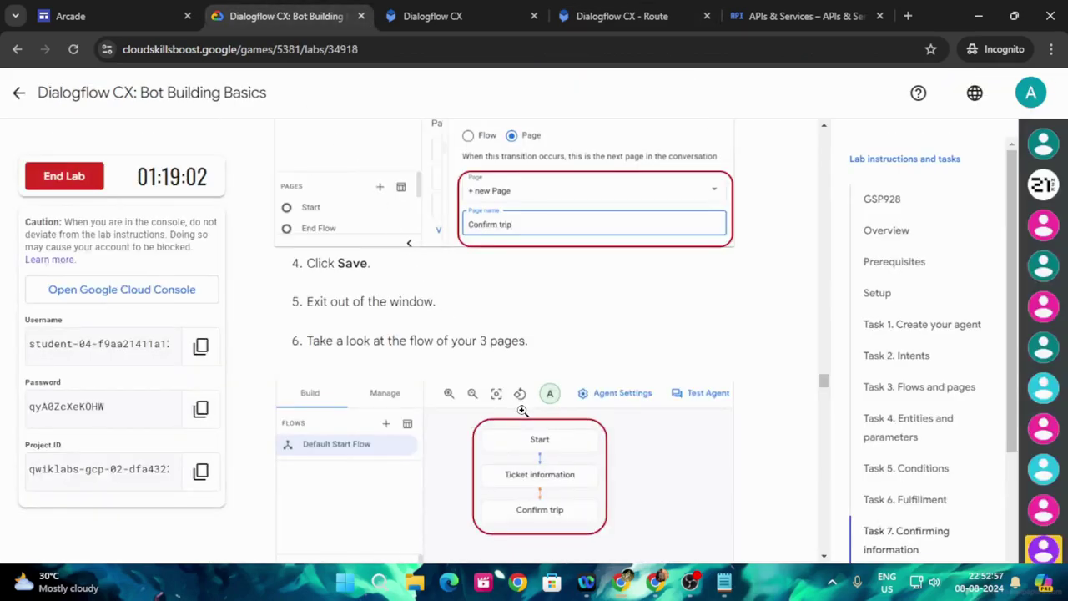
{"action": "scroll", "coordinate": [523, 410], "scroll_direction": "down", "scroll_amount": 5}
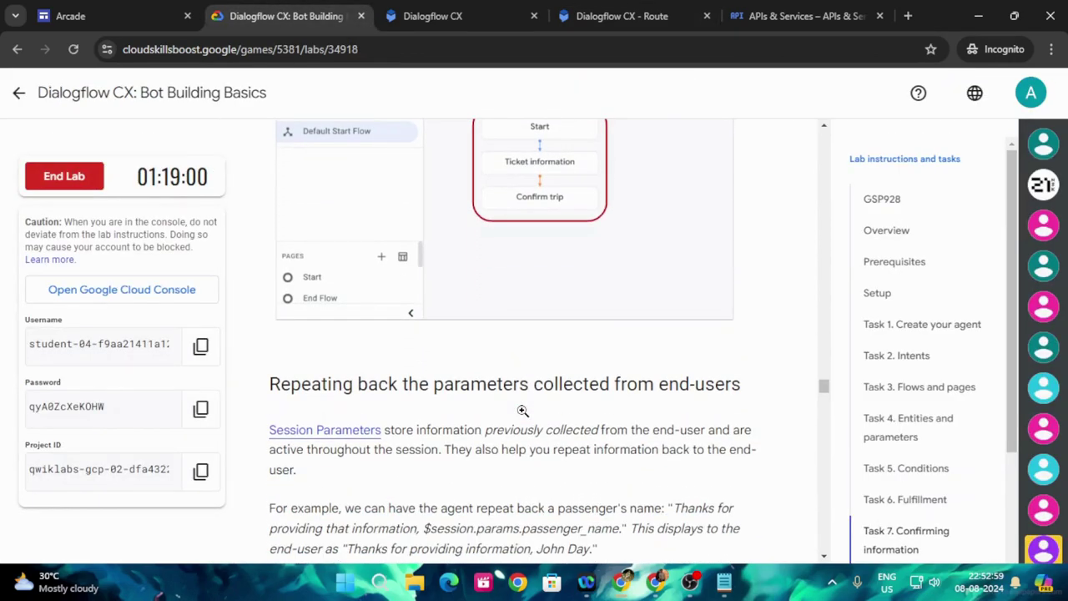
{"action": "scroll", "coordinate": [522, 410], "scroll_direction": "down", "scroll_amount": 3}
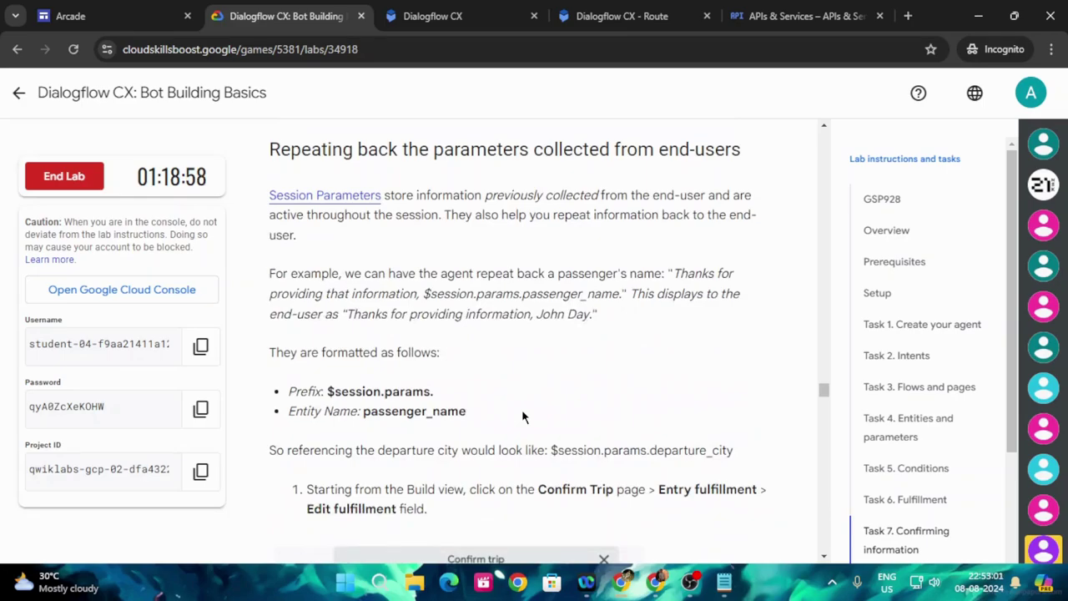
{"action": "scroll", "coordinate": [522, 409], "scroll_direction": "down", "scroll_amount": 3}
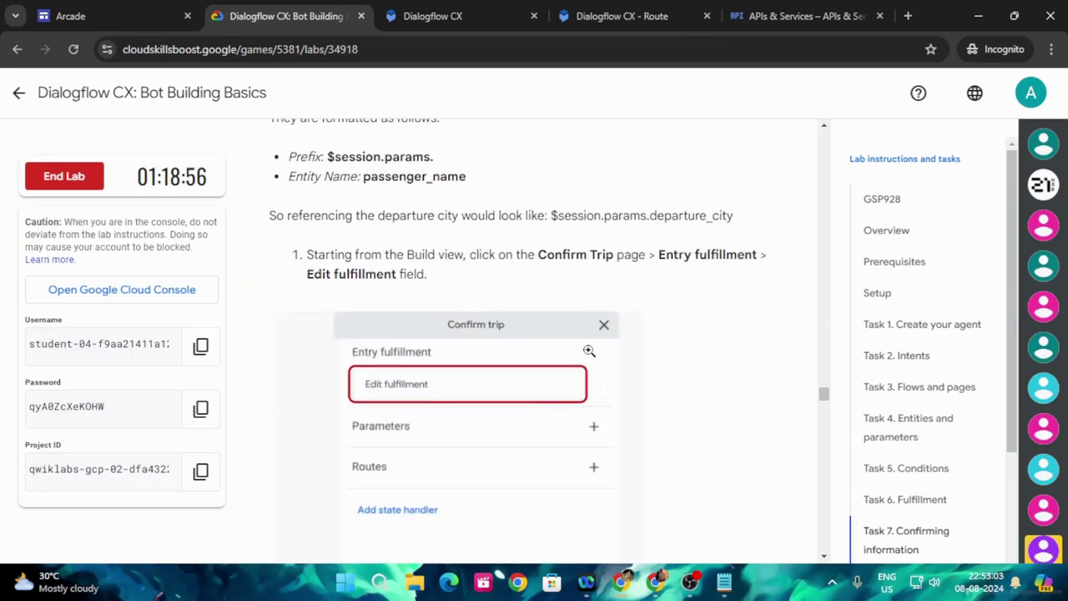
{"action": "left_click", "coordinate": [635, 16]}
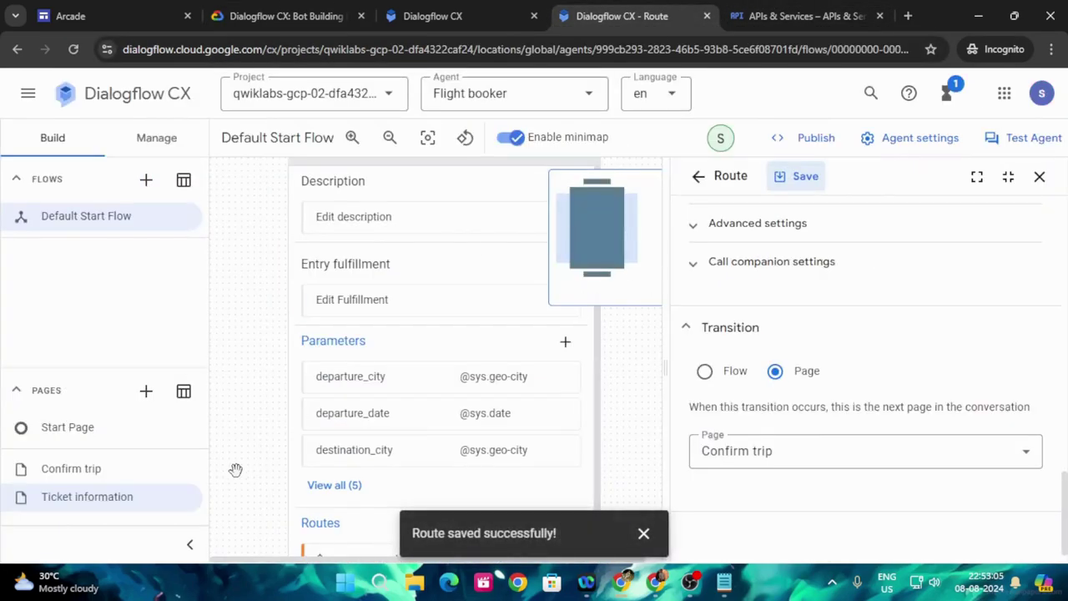
{"action": "left_click", "coordinate": [1039, 177]}
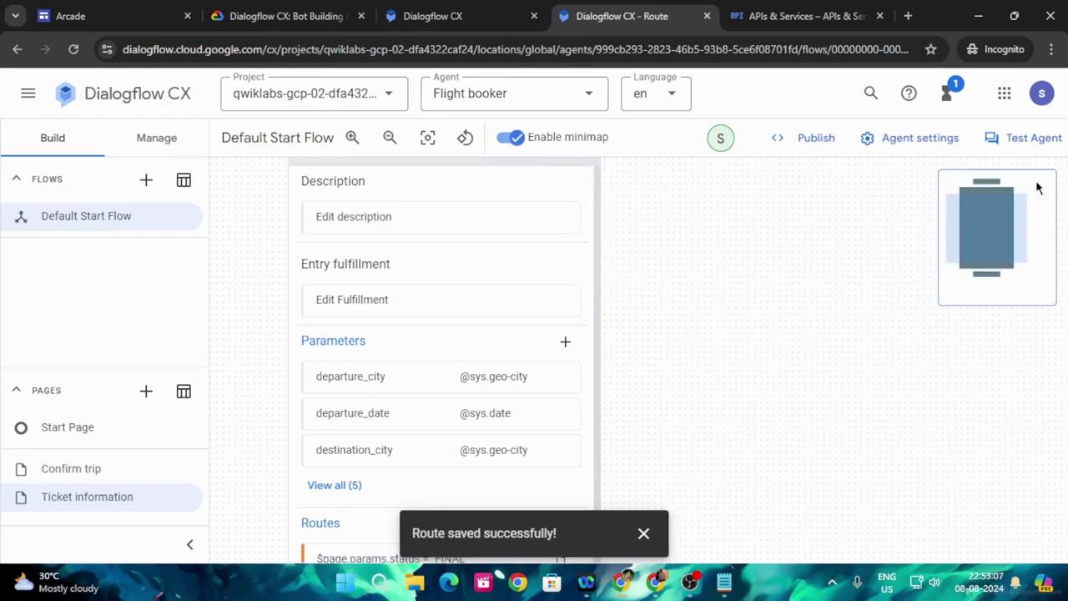
{"action": "left_click", "coordinate": [645, 535]}
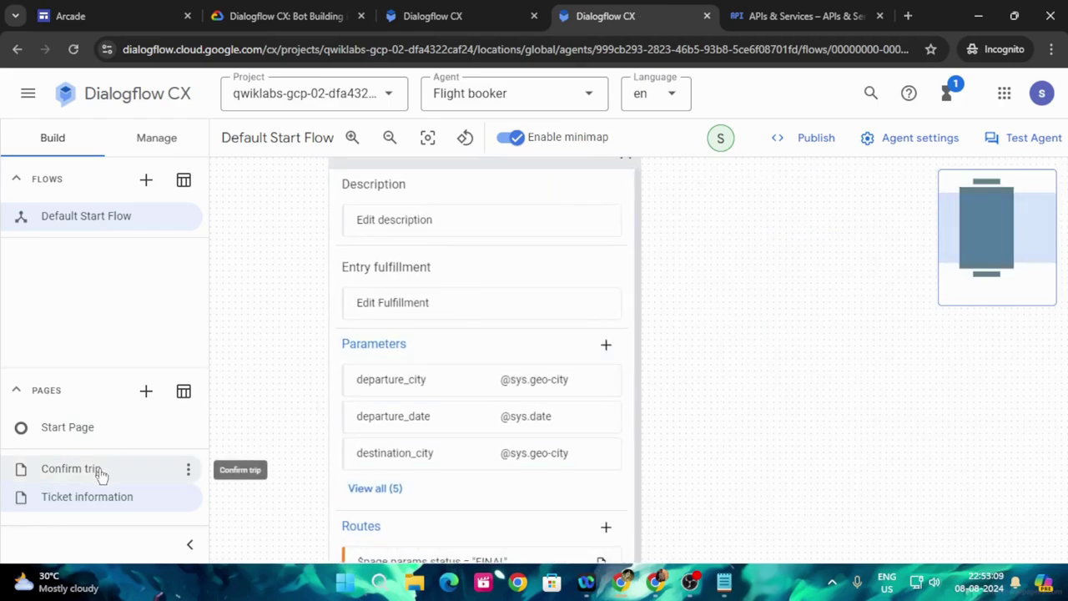
{"action": "double_click", "coordinate": [100, 470]}
{"action": "left_click", "coordinate": [431, 307]}
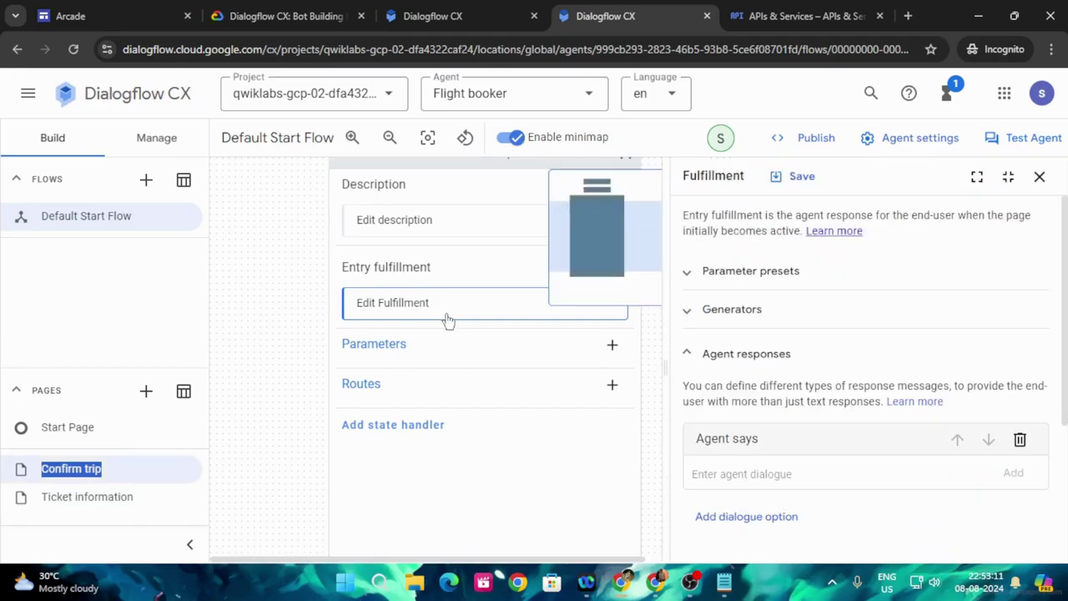
Copy the trip confirmation message with the session parameters from the lab's Agent says instruction.
{"action": "left_click", "coordinate": [287, 16]}
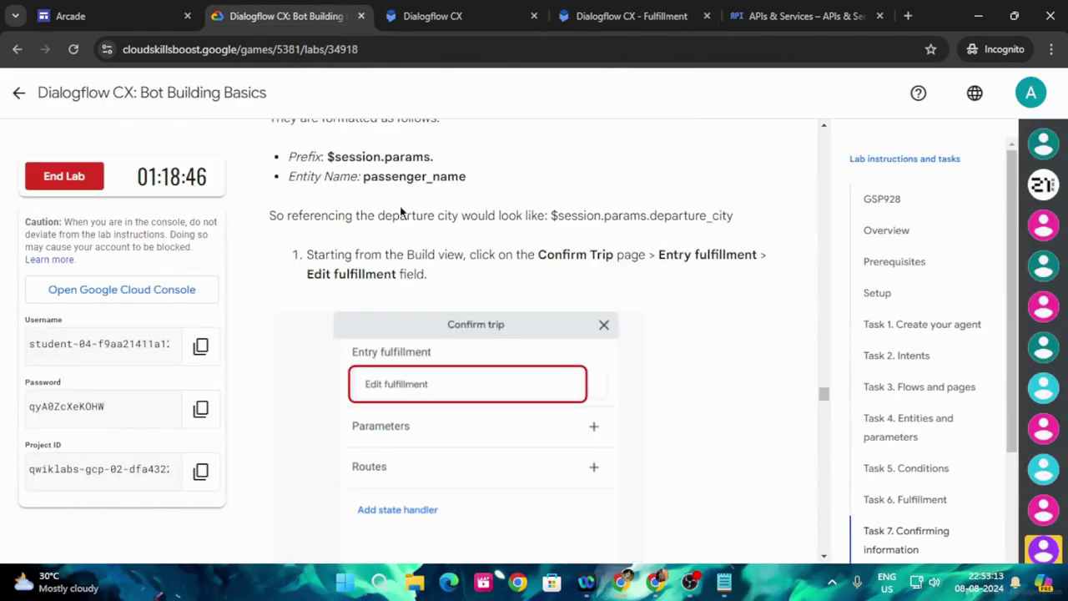
{"action": "scroll", "coordinate": [472, 329], "scroll_direction": "down", "scroll_amount": 4}
{"action": "left_click", "coordinate": [739, 377]}
{"action": "scroll", "coordinate": [636, 401], "scroll_direction": "down", "scroll_amount": 2}
Add the copied message "This is to confirm that $session.params.passenger_name will fly…" as the Confirm trip entry fulfillment's agent response and save it.
{"action": "left_click", "coordinate": [632, 16]}
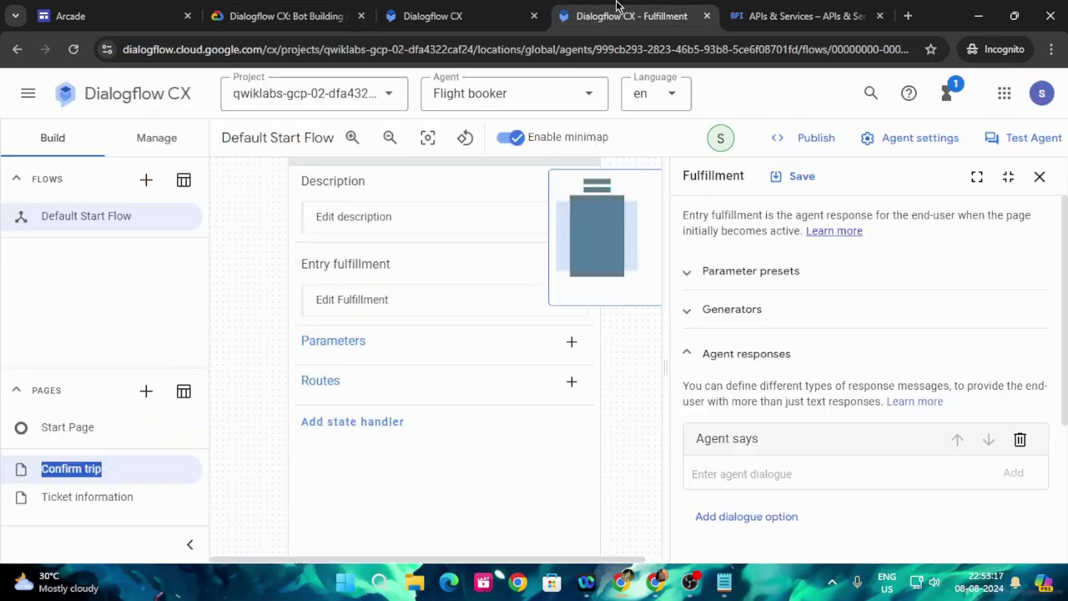
{"action": "scroll", "coordinate": [830, 345], "scroll_direction": "down", "scroll_amount": 3}
{"action": "left_click", "coordinate": [799, 317]}
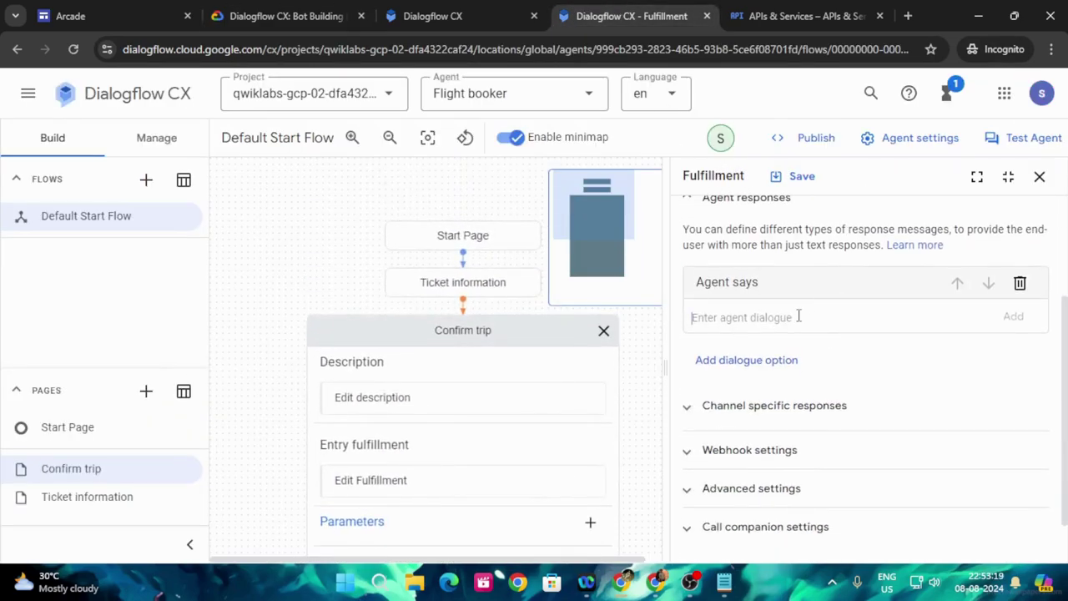
{"action": "key", "text": "ctrl+v"}
{"action": "left_click", "coordinate": [284, 16]}
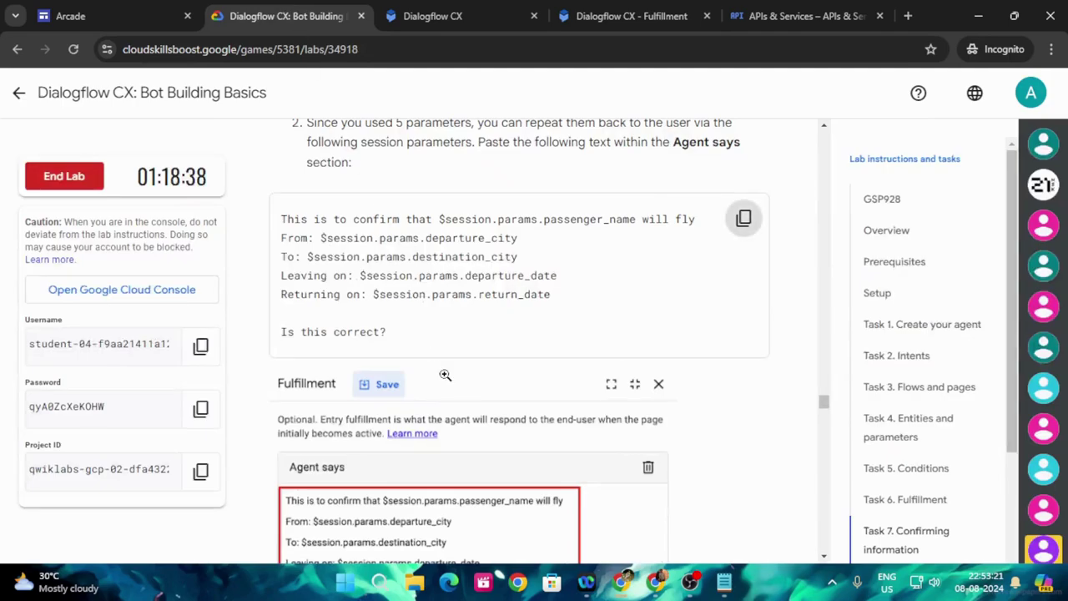
{"action": "scroll", "coordinate": [461, 414], "scroll_direction": "down", "scroll_amount": 4}
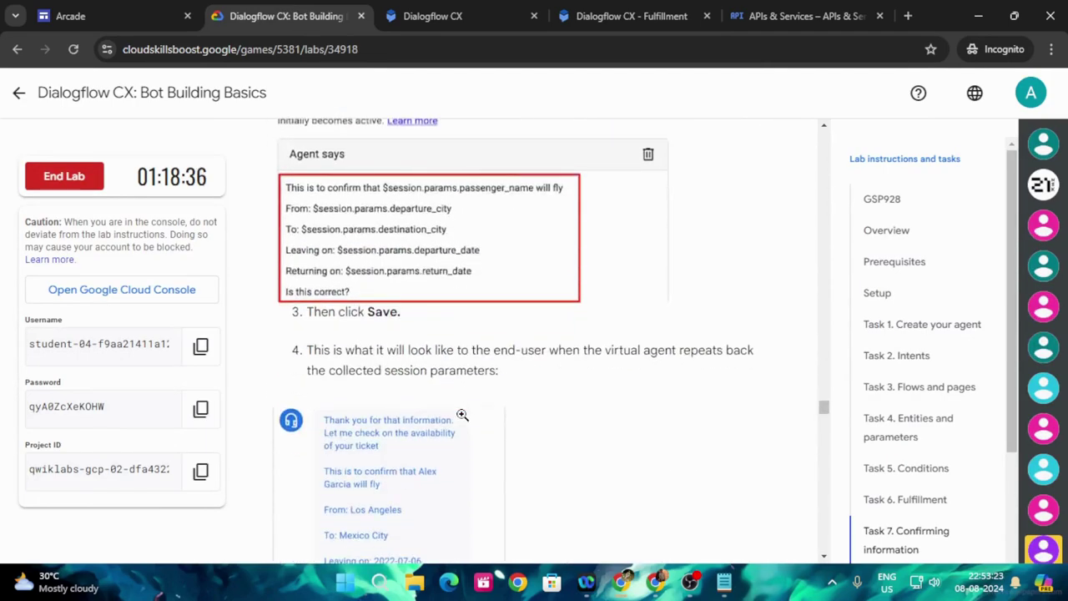
{"action": "left_click", "coordinate": [618, 16]}
{"action": "left_click", "coordinate": [797, 175]}
Read the lab's Positive confirmation route instructions and add a new route to the Confirm trip page.
{"action": "left_click", "coordinate": [262, 5]}
{"action": "scroll", "coordinate": [463, 395], "scroll_direction": "down", "scroll_amount": 6}
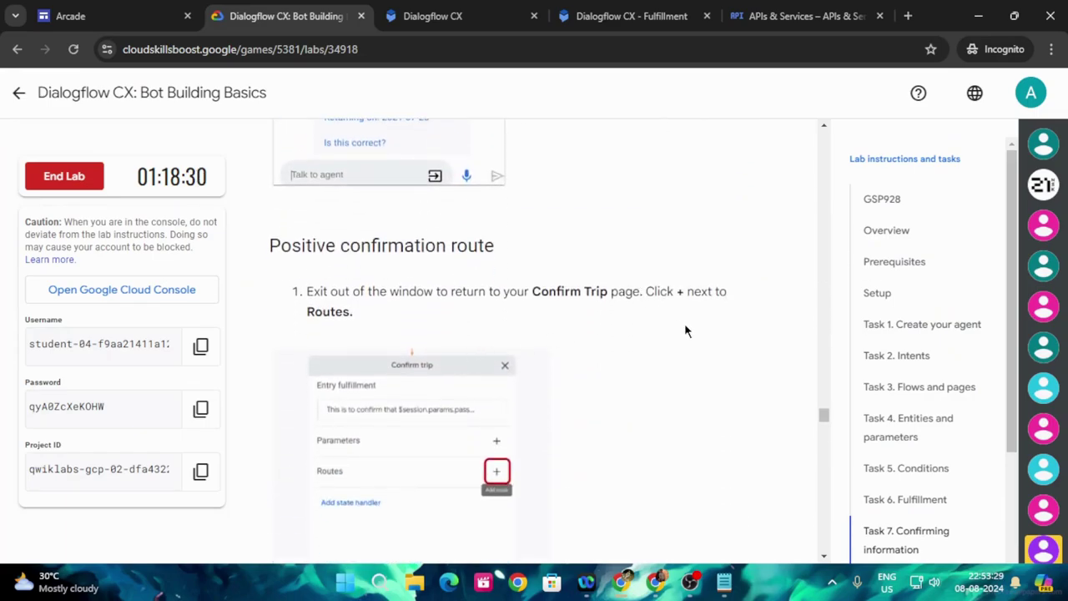
{"action": "left_click", "coordinate": [632, 16]}
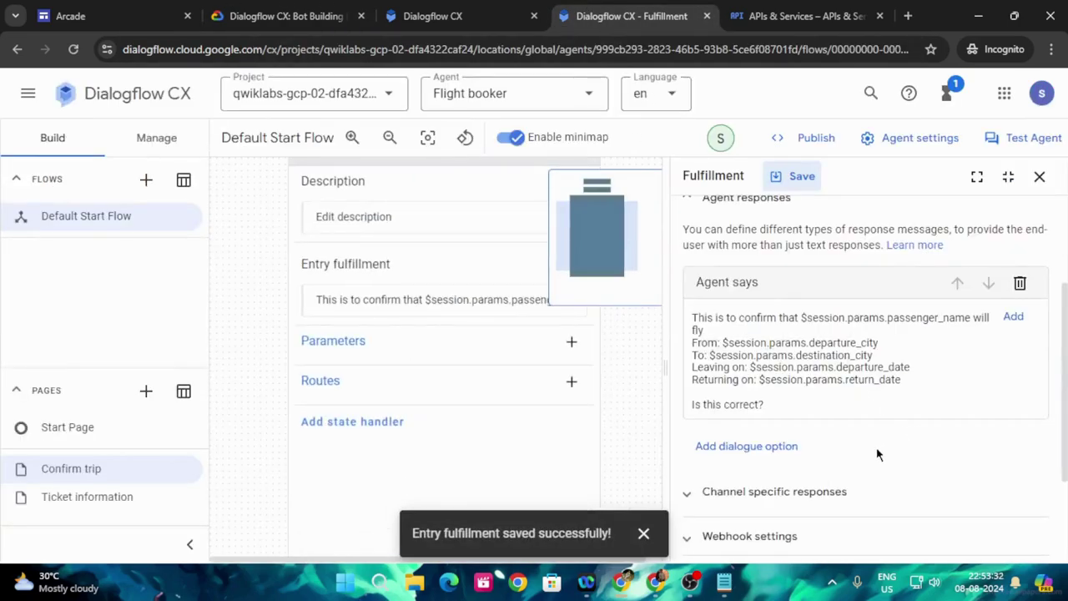
{"action": "left_click", "coordinate": [572, 382]}
Copy the intent display name confirmation.yes from the lab's Positive confirmation route steps.
{"action": "left_click", "coordinate": [282, 7]}
{"action": "scroll", "coordinate": [438, 361], "scroll_direction": "down", "scroll_amount": 4}
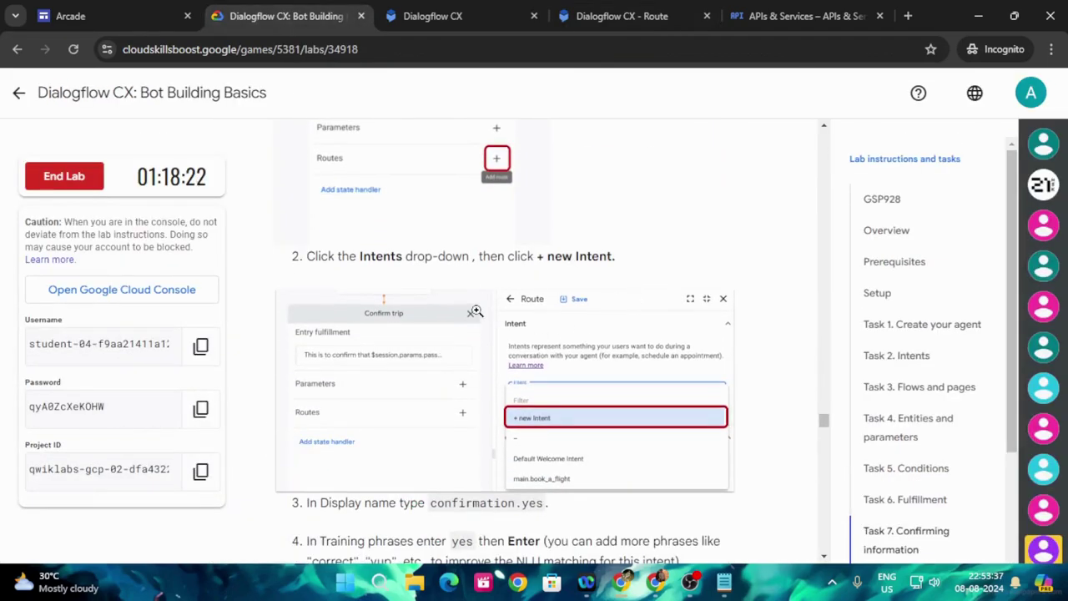
{"action": "scroll", "coordinate": [474, 311], "scroll_direction": "down", "scroll_amount": 2}
{"action": "left_click_drag", "start_coordinate": [427, 350], "coordinate": [543, 353]}
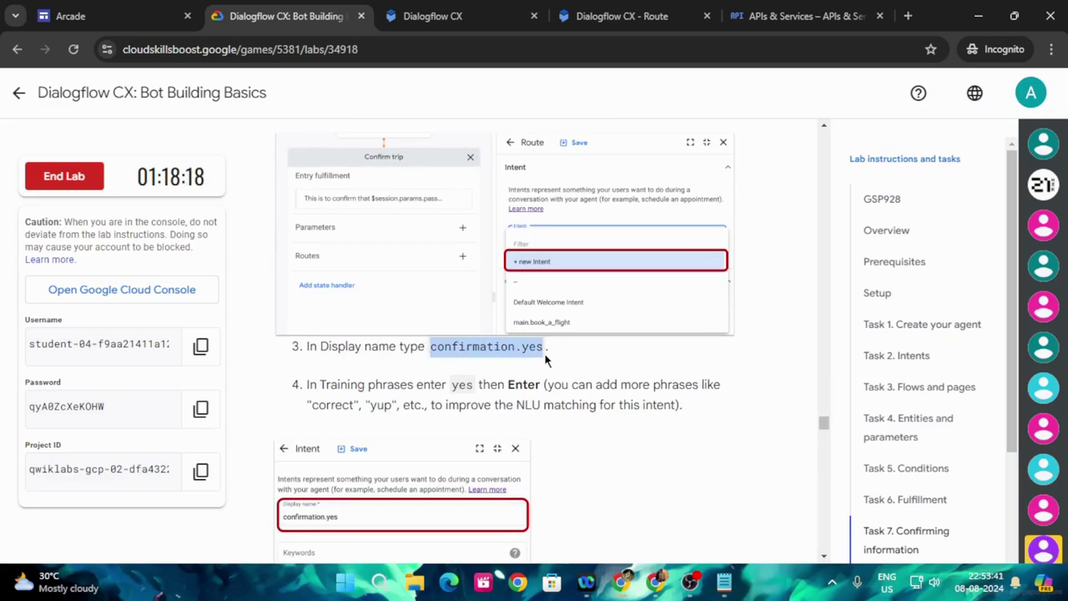
Start a new intent from the Confirm trip route in Dialogflow CX with the display name confirmation.yes.
{"action": "left_click", "coordinate": [621, 15]}
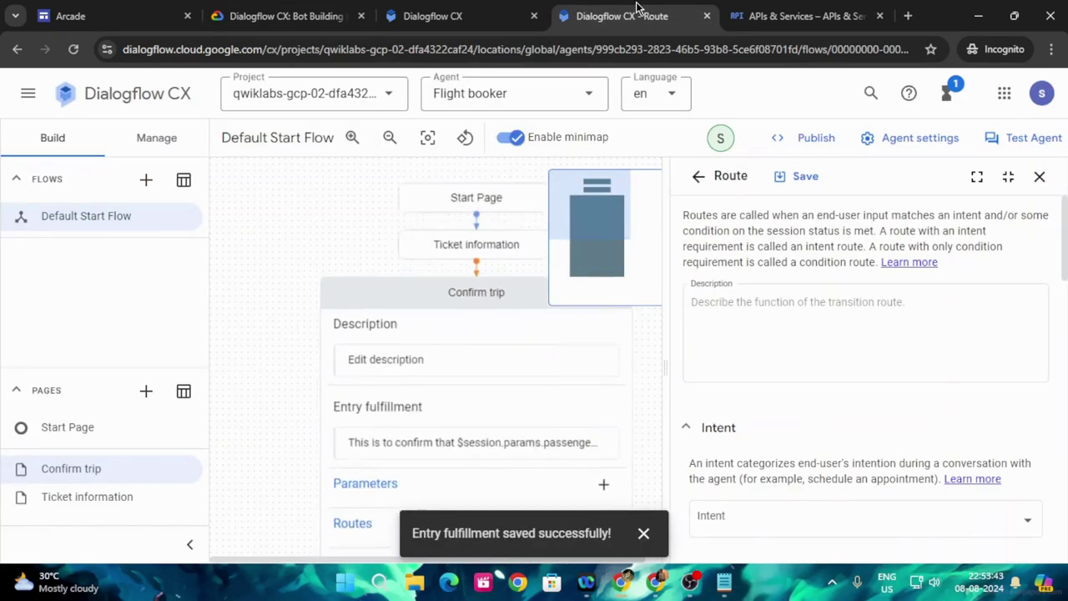
{"action": "scroll", "coordinate": [827, 368], "scroll_direction": "down", "scroll_amount": 1}
{"action": "left_click", "coordinate": [763, 441]}
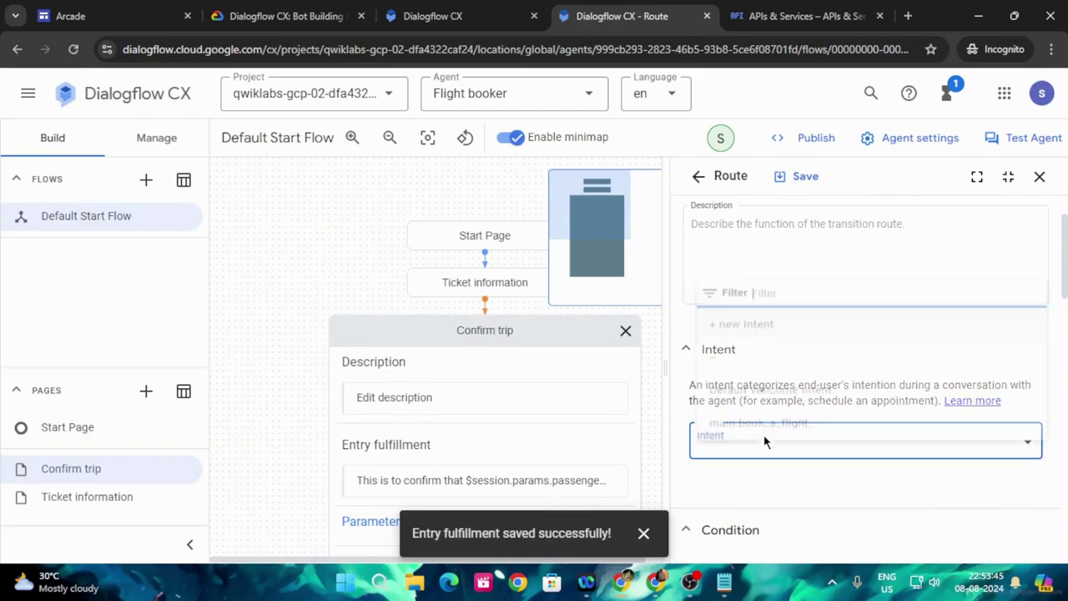
{"action": "left_click", "coordinate": [750, 318]}
{"action": "left_click", "coordinate": [732, 269]}
{"action": "key", "text": "ctrl+v"}
Look up the lab's training phrase, add "yes" to the confirmation.yes intent and select it in the training phrase list.
{"action": "left_click", "coordinate": [300, 16]}
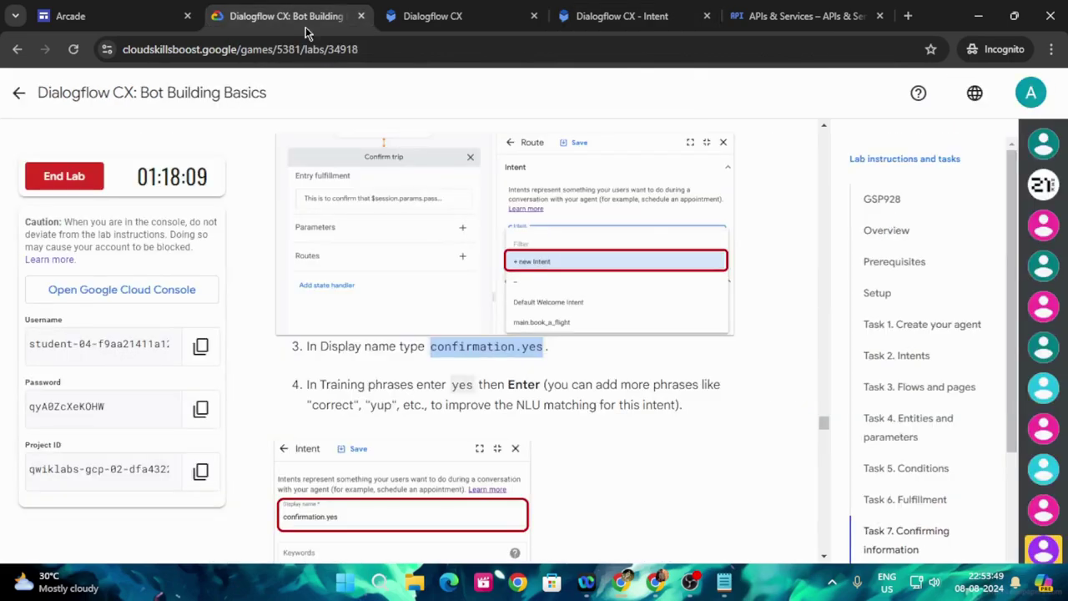
{"action": "scroll", "coordinate": [532, 428], "scroll_direction": "down", "scroll_amount": 1}
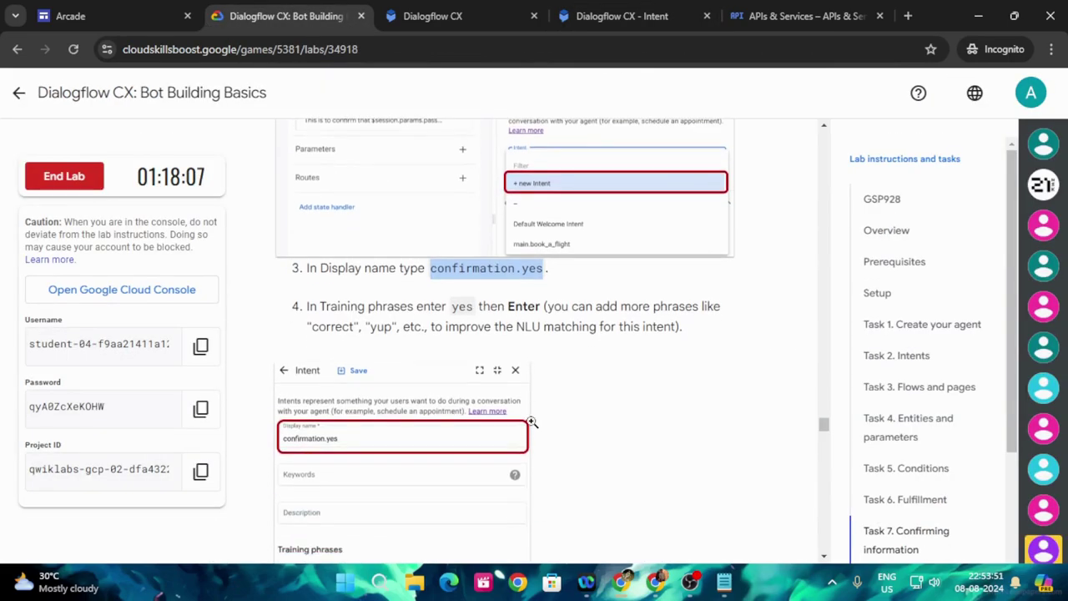
{"action": "left_click_drag", "start_coordinate": [452, 307], "coordinate": [475, 307]}
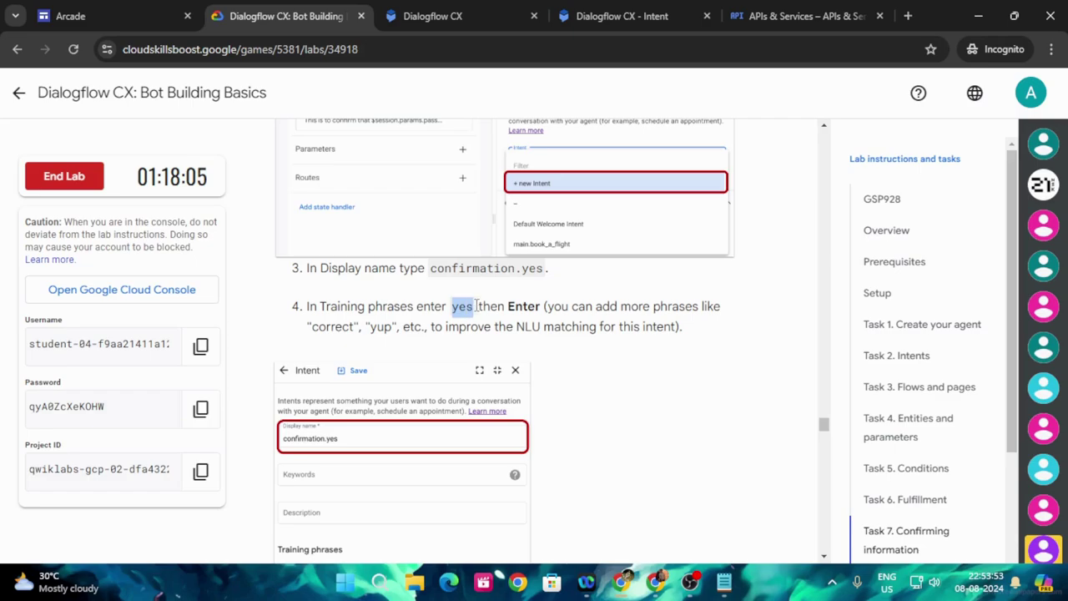
{"action": "left_click", "coordinate": [594, 18]}
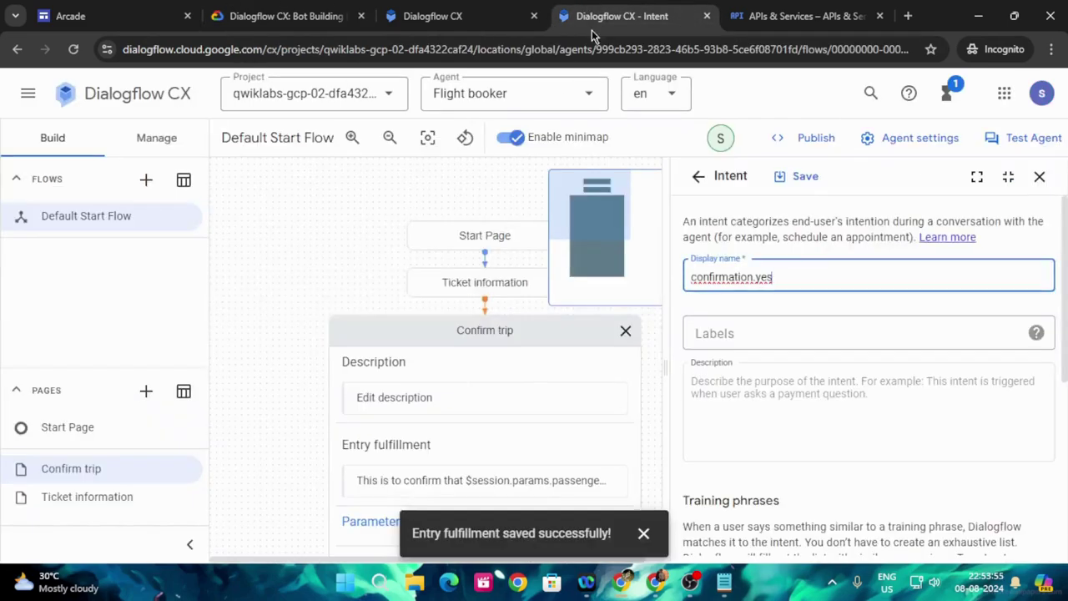
{"action": "scroll", "coordinate": [737, 367], "scroll_direction": "down", "scroll_amount": 3}
{"action": "left_click", "coordinate": [739, 386]}
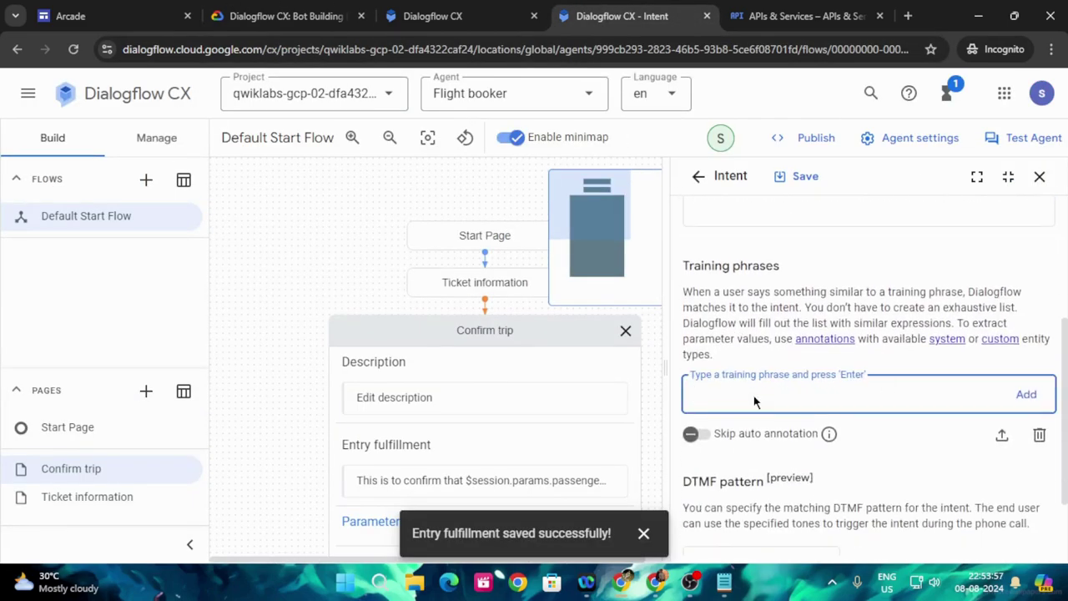
{"action": "type", "text": "yes"}
{"action": "key", "text": "Return"}
{"action": "left_click", "coordinate": [711, 533]}
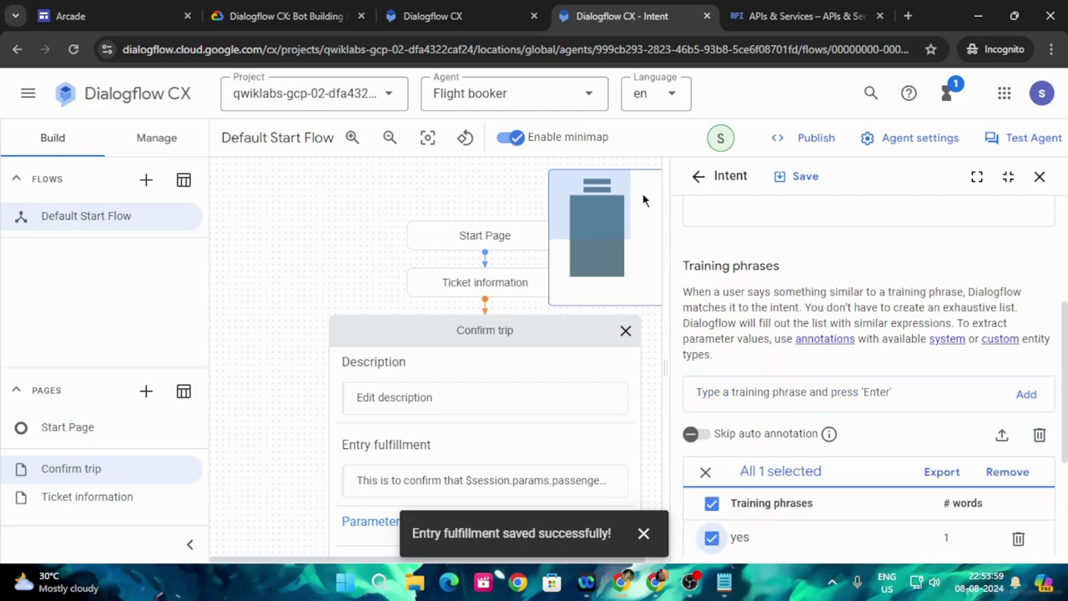
{"action": "scroll", "coordinate": [849, 386], "scroll_direction": "down", "scroll_amount": 2}
Check the lab's intent example and save the confirmation.yes intent in Dialogflow CX.
{"action": "left_click", "coordinate": [284, 16]}
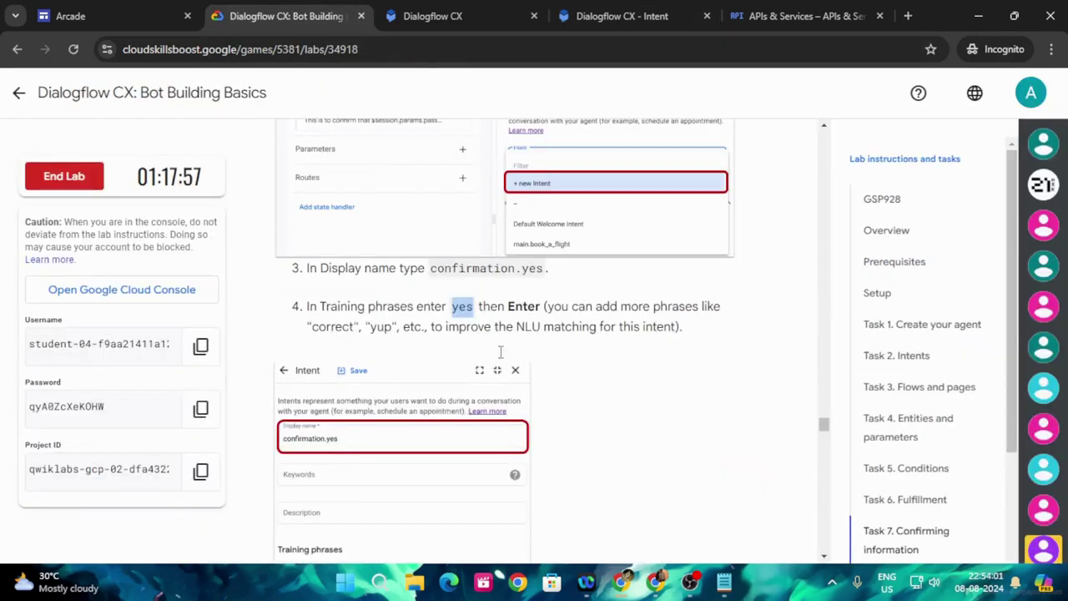
{"action": "scroll", "coordinate": [570, 398], "scroll_direction": "down", "scroll_amount": 2}
{"action": "scroll", "coordinate": [570, 398], "scroll_direction": "down", "scroll_amount": 2}
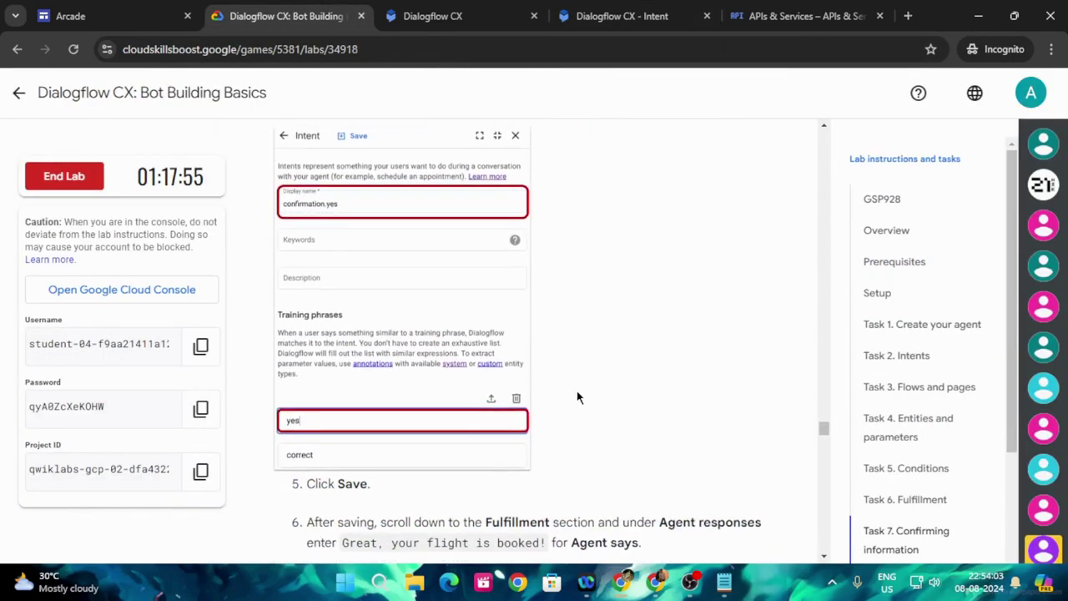
{"action": "scroll", "coordinate": [576, 398], "scroll_direction": "down", "scroll_amount": 2}
{"action": "left_click", "coordinate": [614, 16]}
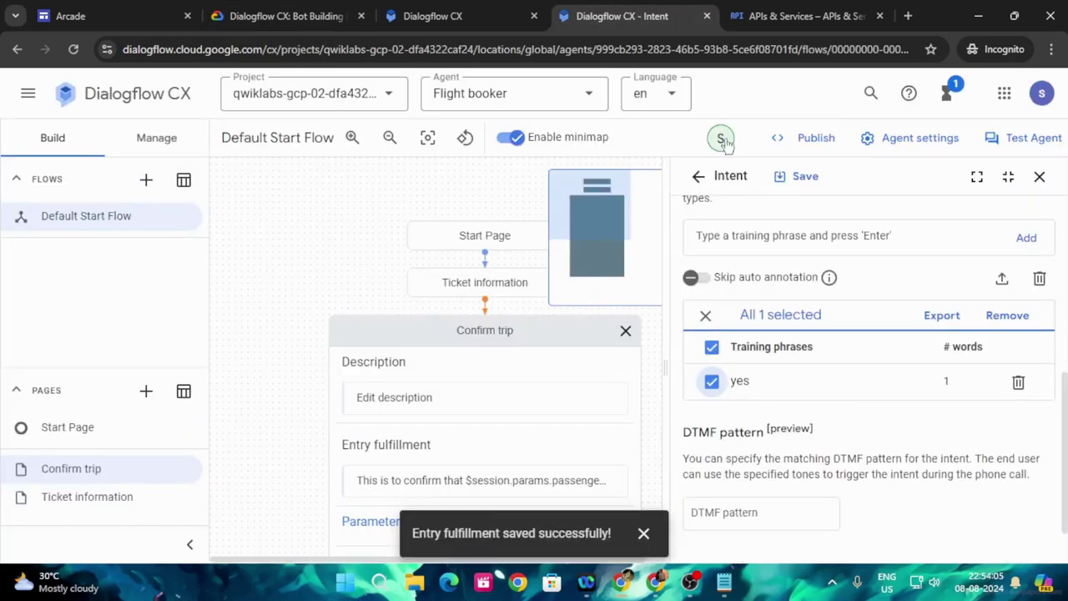
{"action": "left_click", "coordinate": [782, 186]}
Copy the agent response "Great, your flight is booked!" from the lab and check the steps that follow it.
{"action": "left_click", "coordinate": [284, 16]}
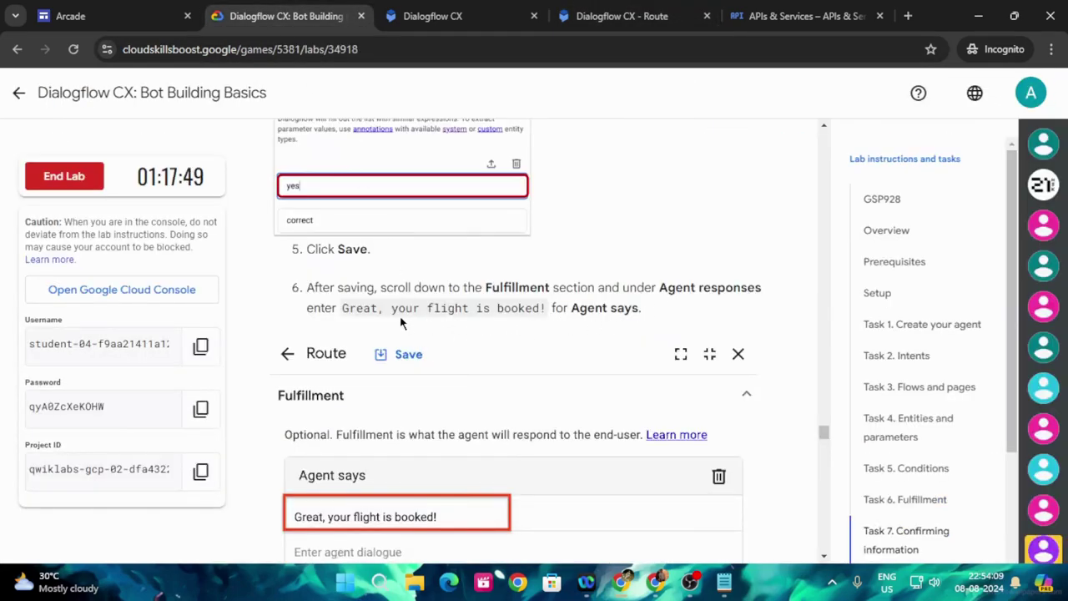
{"action": "left_click_drag", "start_coordinate": [341, 315], "coordinate": [544, 314]}
{"action": "key", "text": "ctrl+c"}
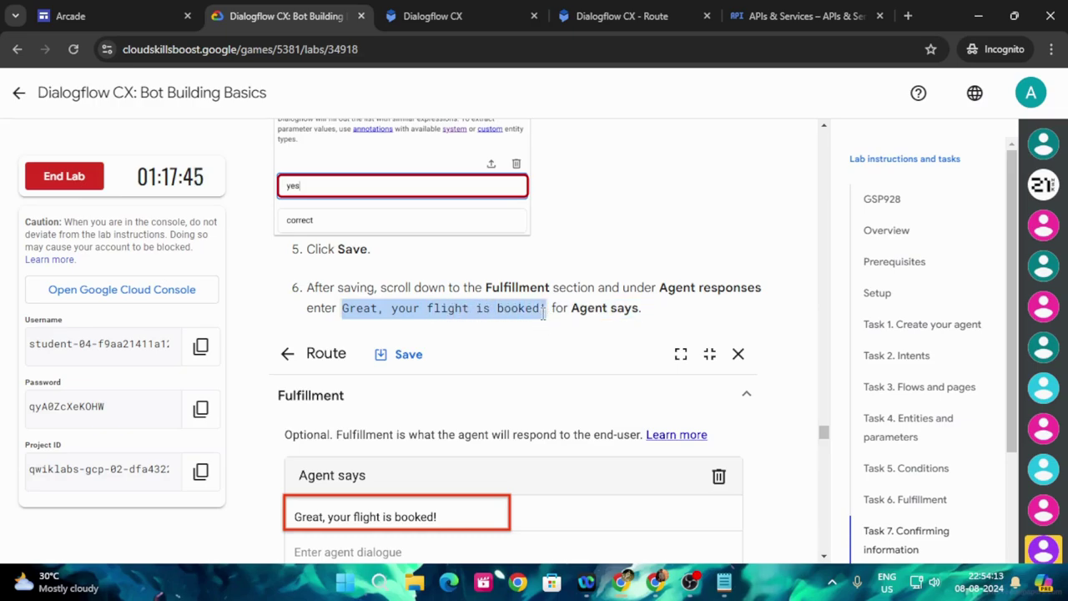
{"action": "scroll", "coordinate": [546, 368], "scroll_direction": "down", "scroll_amount": 4}
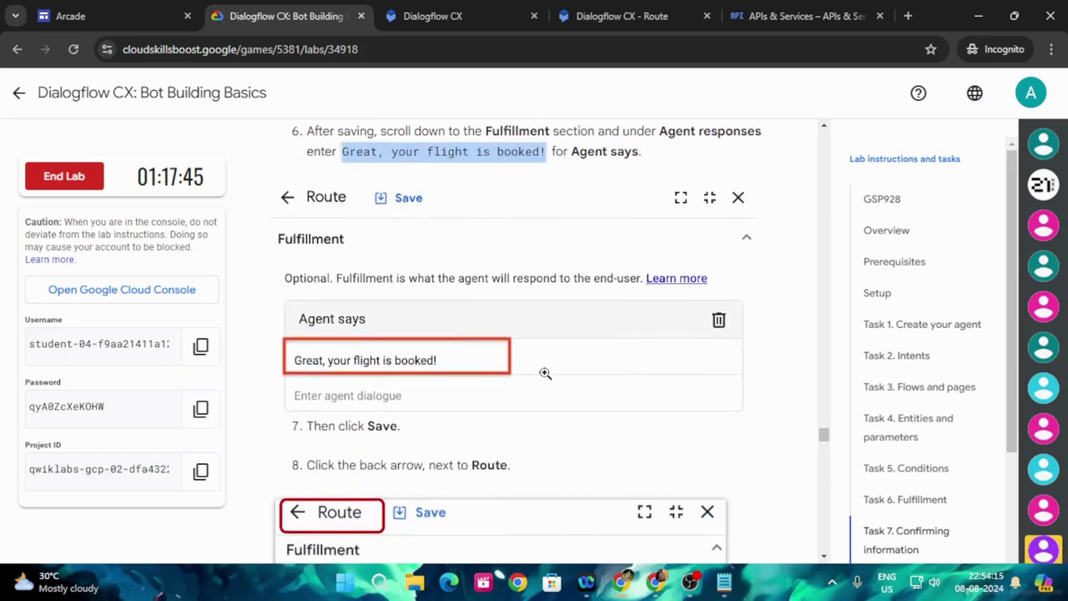
{"action": "scroll", "coordinate": [466, 344], "scroll_direction": "up", "scroll_amount": 4}
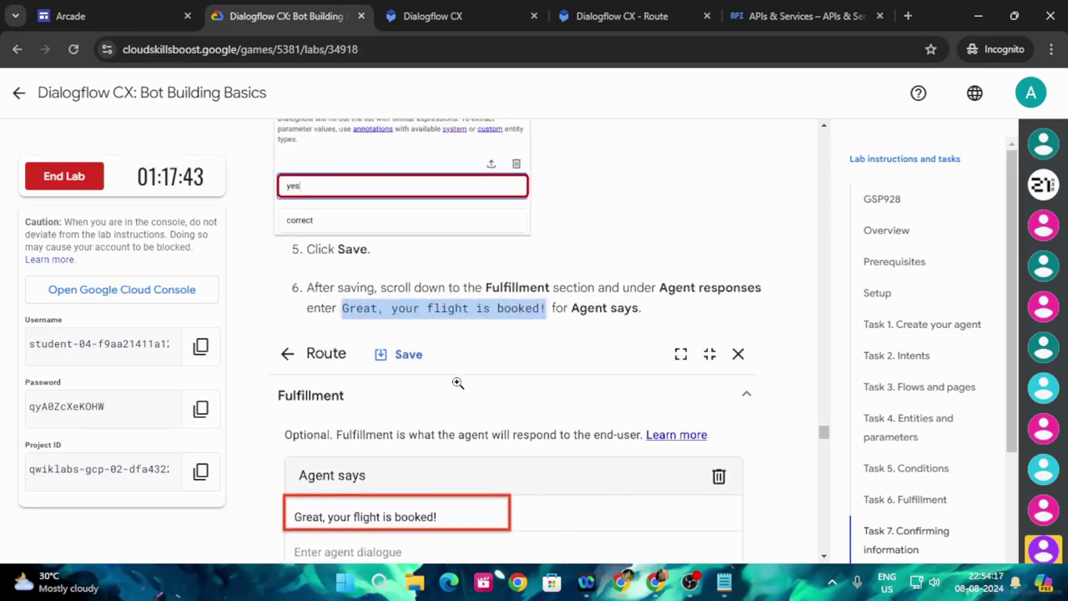
Enter "Great, your flight is booked!" as the agent response in the confirmation.yes route's fulfillment in Dialogflow CX.
{"action": "left_click", "coordinate": [622, 16]}
{"action": "scroll", "coordinate": [830, 395], "scroll_direction": "down", "scroll_amount": 5}
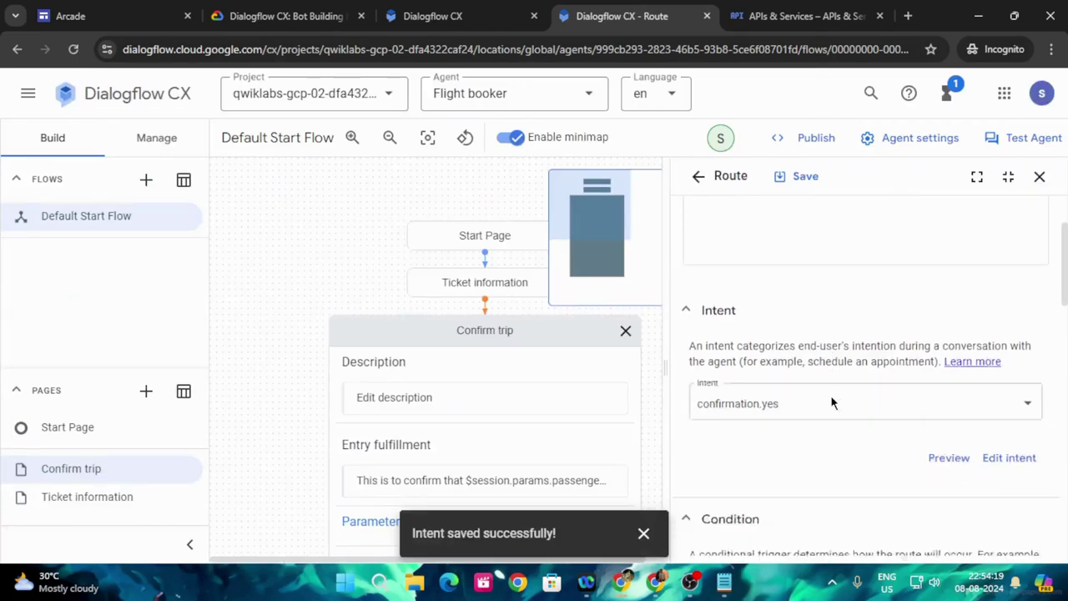
{"action": "scroll", "coordinate": [832, 406], "scroll_direction": "down", "scroll_amount": 5}
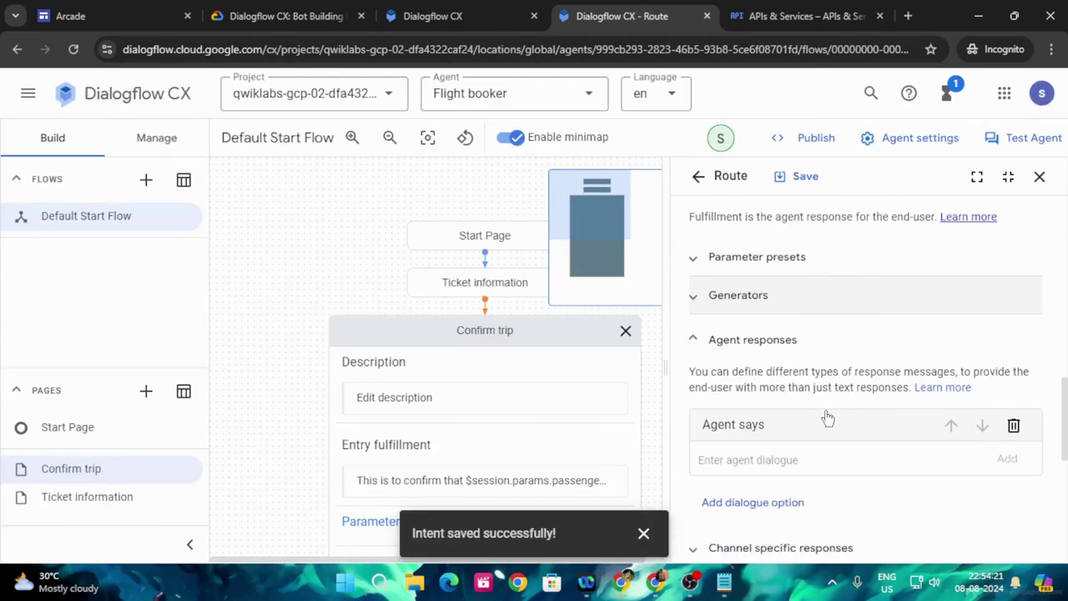
{"action": "left_click", "coordinate": [808, 464]}
{"action": "key", "text": "ctrl+v"}
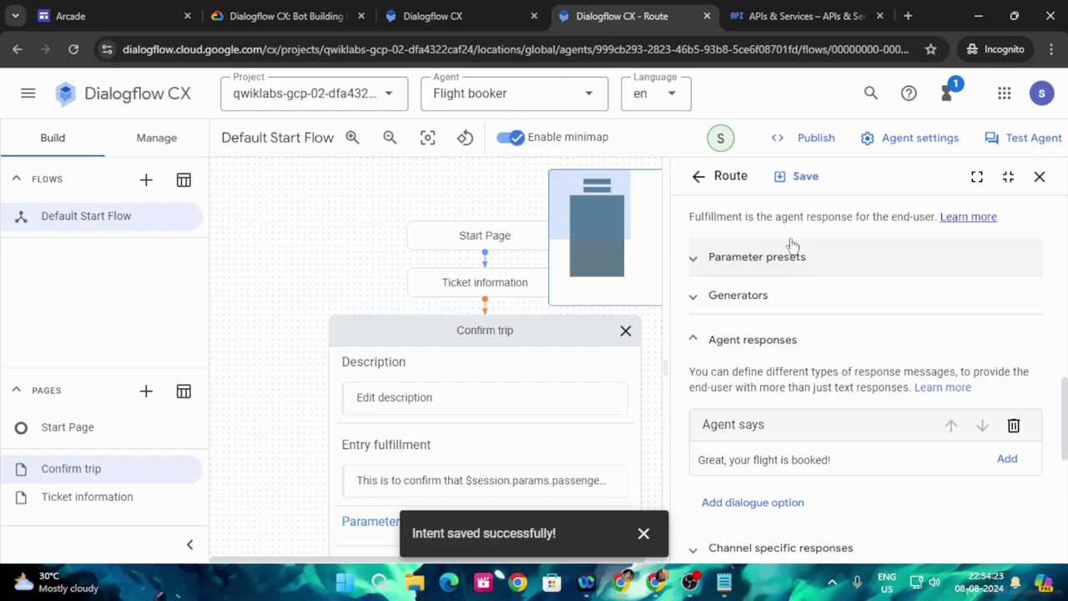
Save the confirmation.yes route and check the lab's instructions that follow the agent response.
{"action": "left_click", "coordinate": [781, 175]}
{"action": "left_click", "coordinate": [307, 15]}
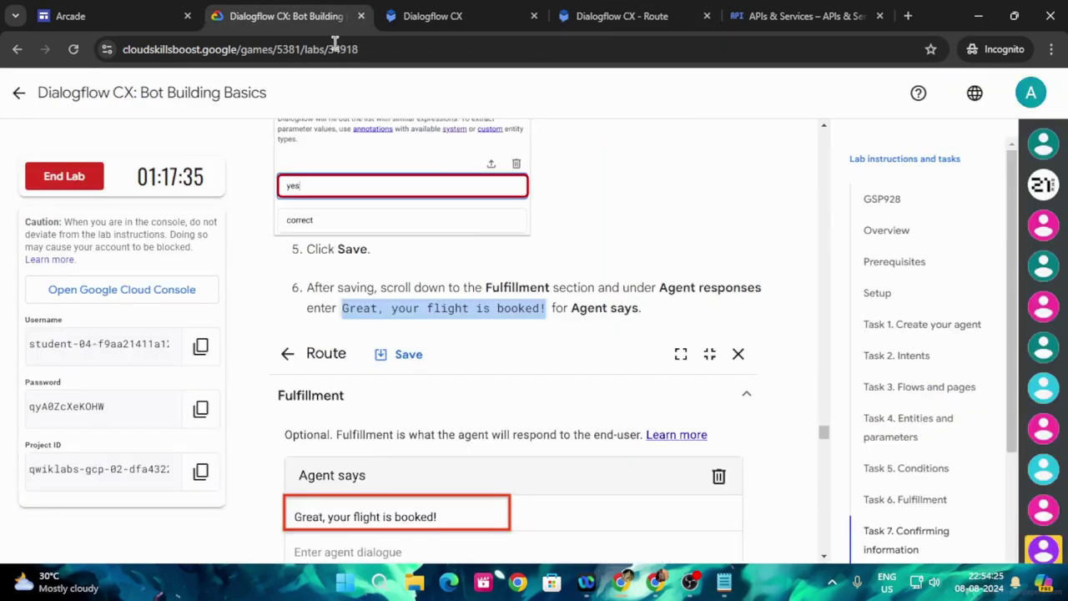
{"action": "scroll", "coordinate": [528, 356], "scroll_direction": "down", "scroll_amount": 2}
{"action": "scroll", "coordinate": [529, 356], "scroll_direction": "down", "scroll_amount": 4}
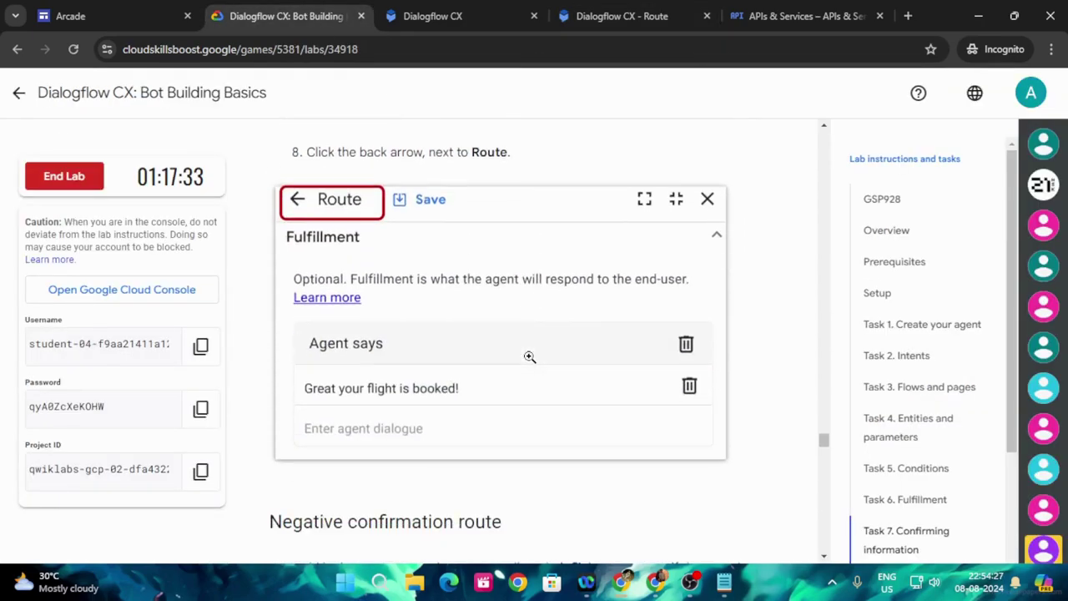
{"action": "scroll", "coordinate": [529, 357], "scroll_direction": "up", "scroll_amount": 2}
{"action": "scroll", "coordinate": [529, 356], "scroll_direction": "up", "scroll_amount": 1}
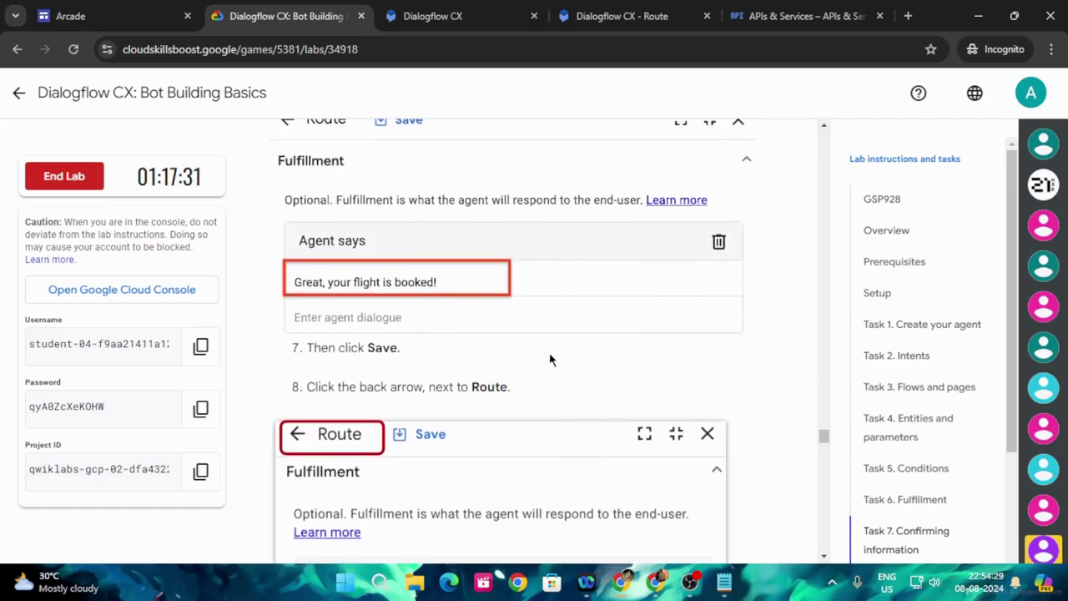
{"action": "scroll", "coordinate": [549, 356], "scroll_direction": "down", "scroll_amount": 5}
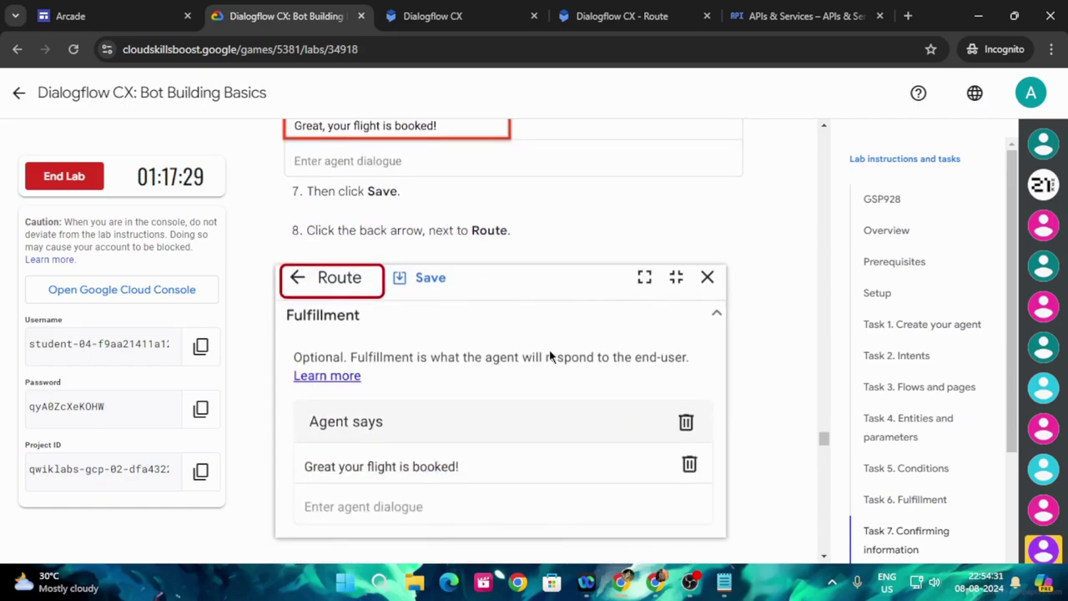
{"action": "scroll", "coordinate": [550, 356], "scroll_direction": "up", "scroll_amount": 2}
Return from the saved route to the Confirm trip page's route list in Dialogflow CX and add another route.
{"action": "left_click", "coordinate": [621, 16]}
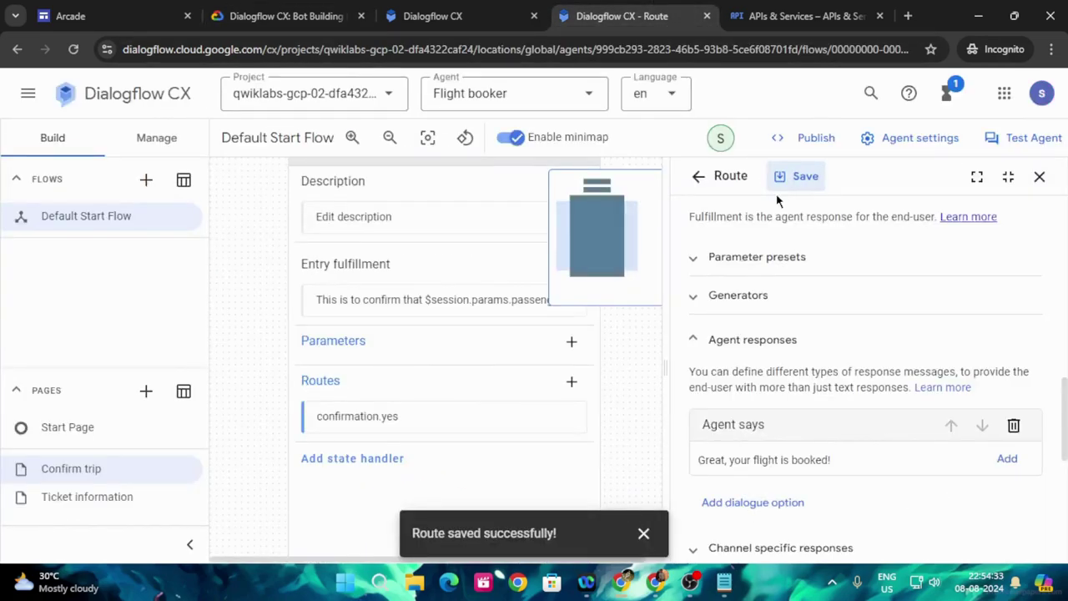
{"action": "left_click", "coordinate": [694, 176]}
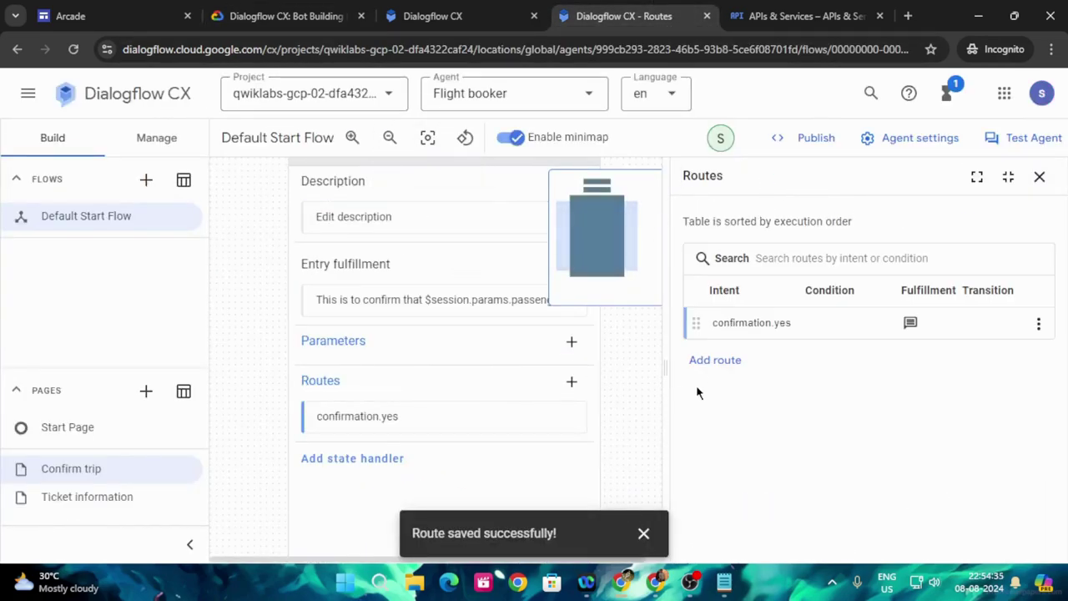
{"action": "left_click", "coordinate": [715, 360]}
Copy the intent name confirmation.no from the lab's Negative confirmation route section and check the instruction after it.
{"action": "left_click", "coordinate": [283, 16]}
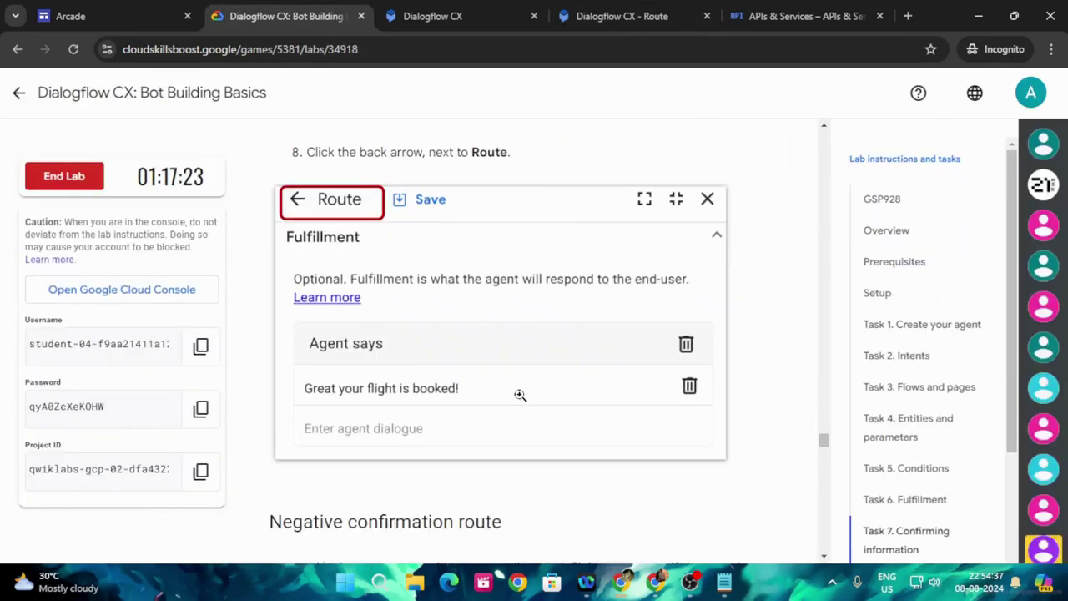
{"action": "scroll", "coordinate": [520, 397], "scroll_direction": "up", "scroll_amount": 1}
{"action": "scroll", "coordinate": [520, 400], "scroll_direction": "down", "scroll_amount": 4}
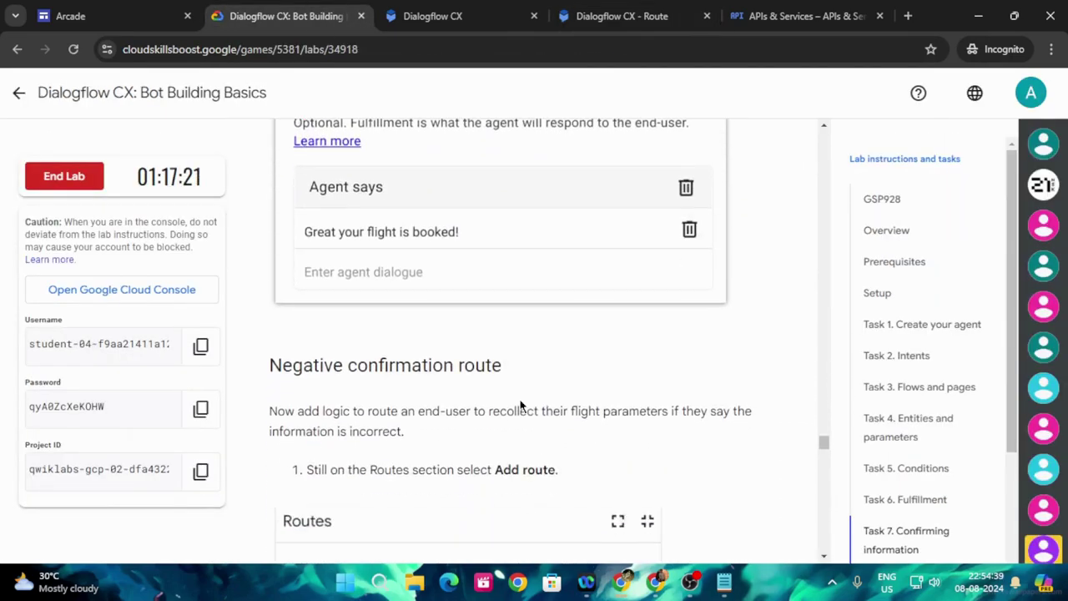
{"action": "scroll", "coordinate": [520, 405], "scroll_direction": "down", "scroll_amount": 3}
{"action": "scroll", "coordinate": [520, 401], "scroll_direction": "down", "scroll_amount": 1}
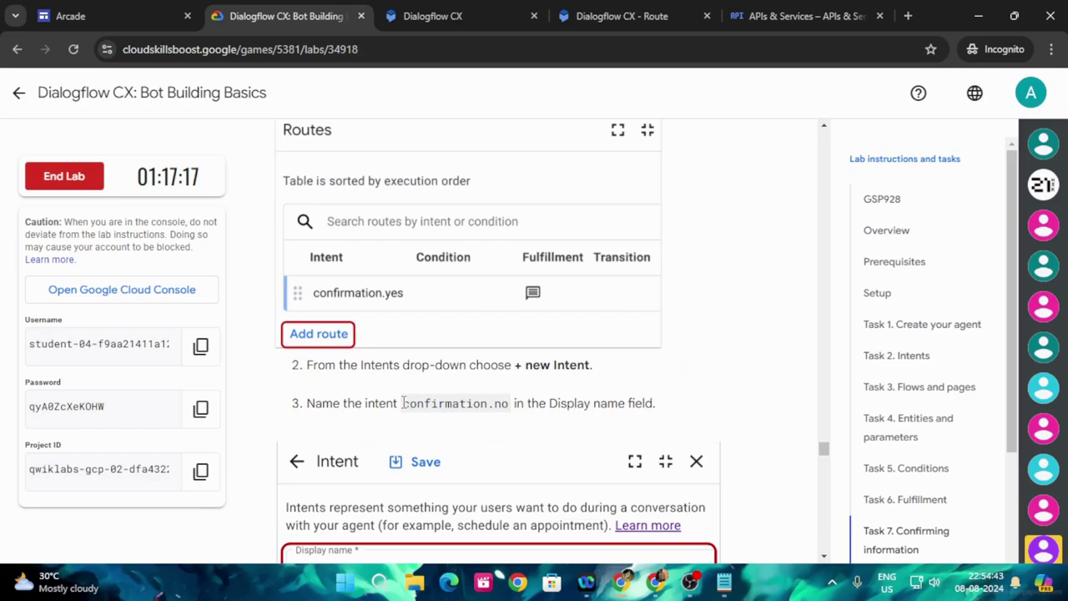
{"action": "left_click_drag", "start_coordinate": [405, 405], "coordinate": [511, 397]}
{"action": "key", "text": "ctrl+c"}
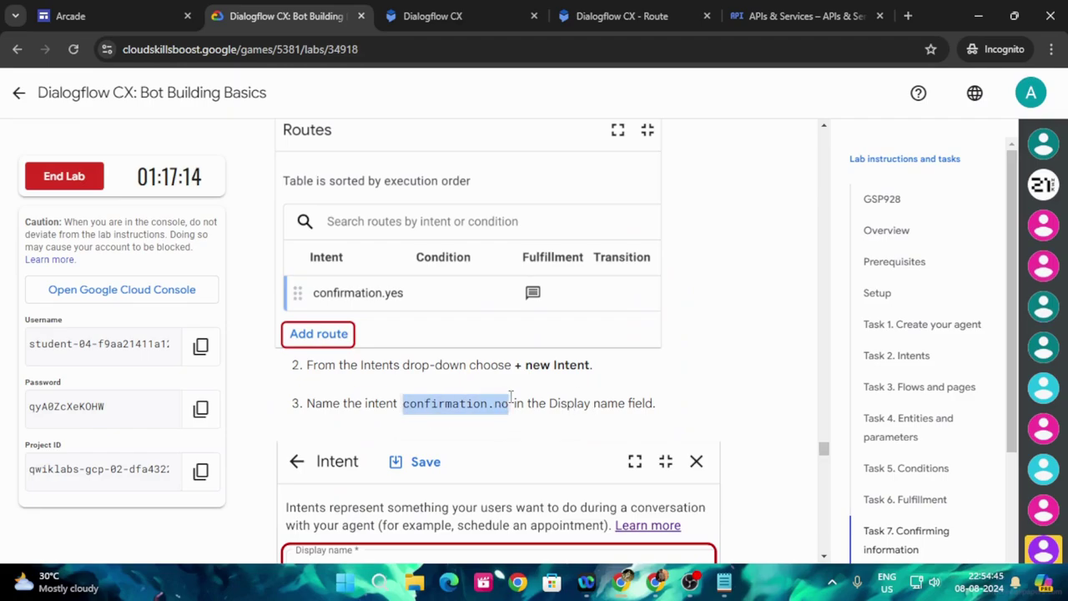
{"action": "scroll", "coordinate": [510, 404], "scroll_direction": "down", "scroll_amount": 4}
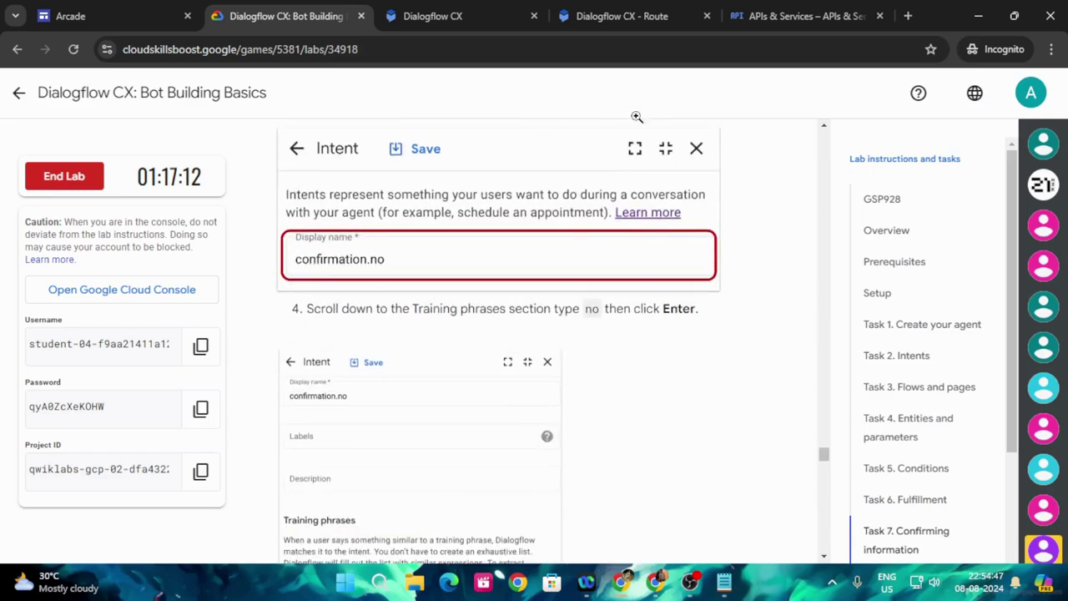
Create a new intent for the new route in Dialogflow CX with the display name confirmation.no.
{"action": "left_click", "coordinate": [634, 12]}
{"action": "scroll", "coordinate": [777, 453], "scroll_direction": "down", "scroll_amount": 1}
{"action": "left_click", "coordinate": [776, 453]}
{"action": "left_click", "coordinate": [754, 282]}
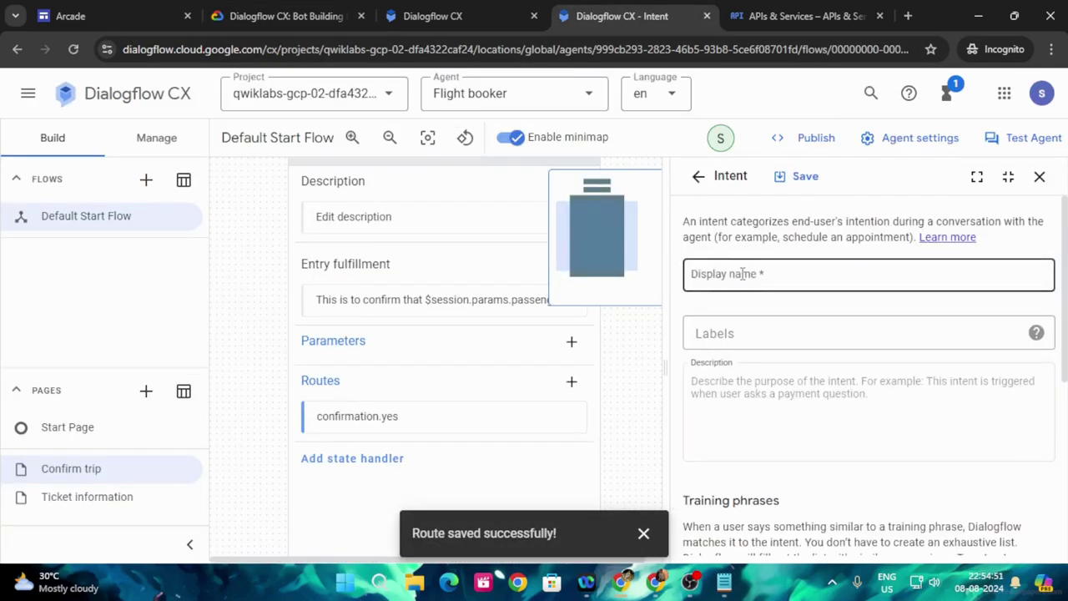
{"action": "key", "text": "ctrl+v"}
Look up the lab's training phrase, add "no" to the confirmation.no intent and select it in the training phrase list.
{"action": "left_click", "coordinate": [284, 15]}
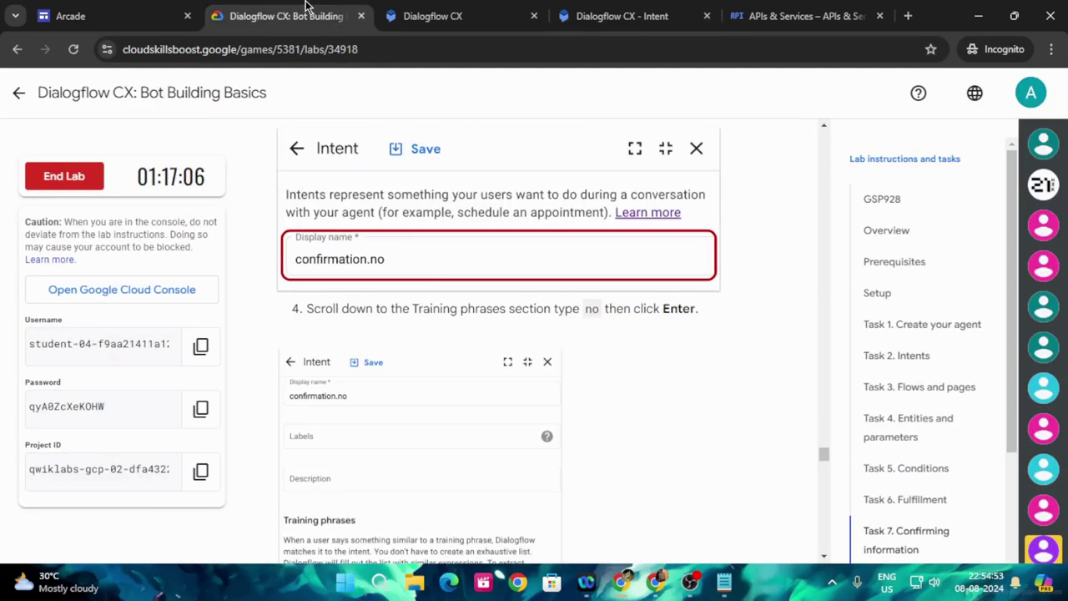
{"action": "scroll", "coordinate": [450, 368], "scroll_direction": "down", "scroll_amount": 2}
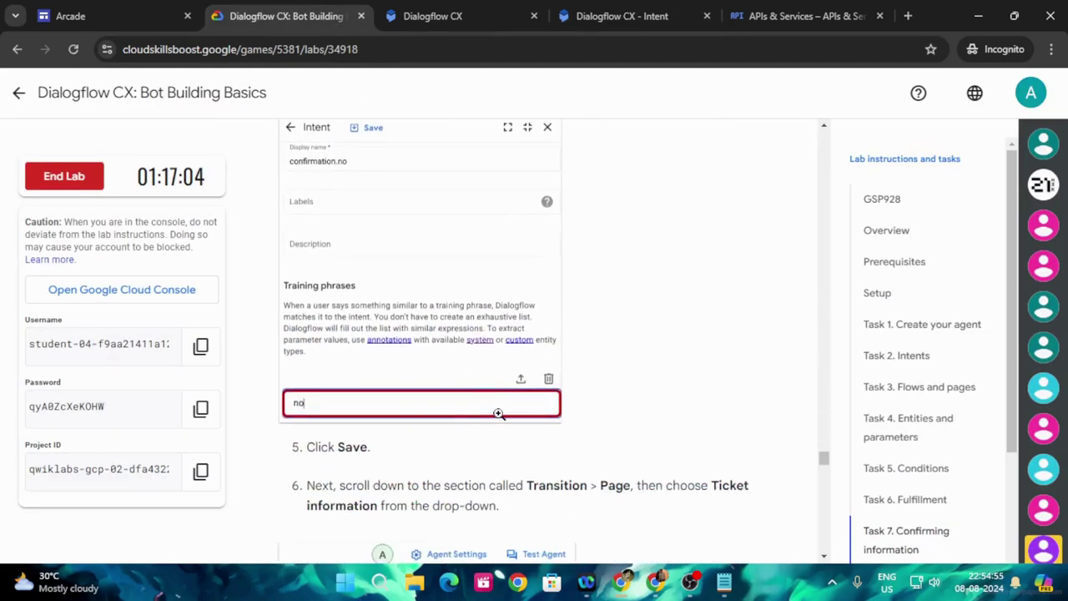
{"action": "scroll", "coordinate": [498, 413], "scroll_direction": "up", "scroll_amount": 1}
{"action": "left_click", "coordinate": [622, 16]}
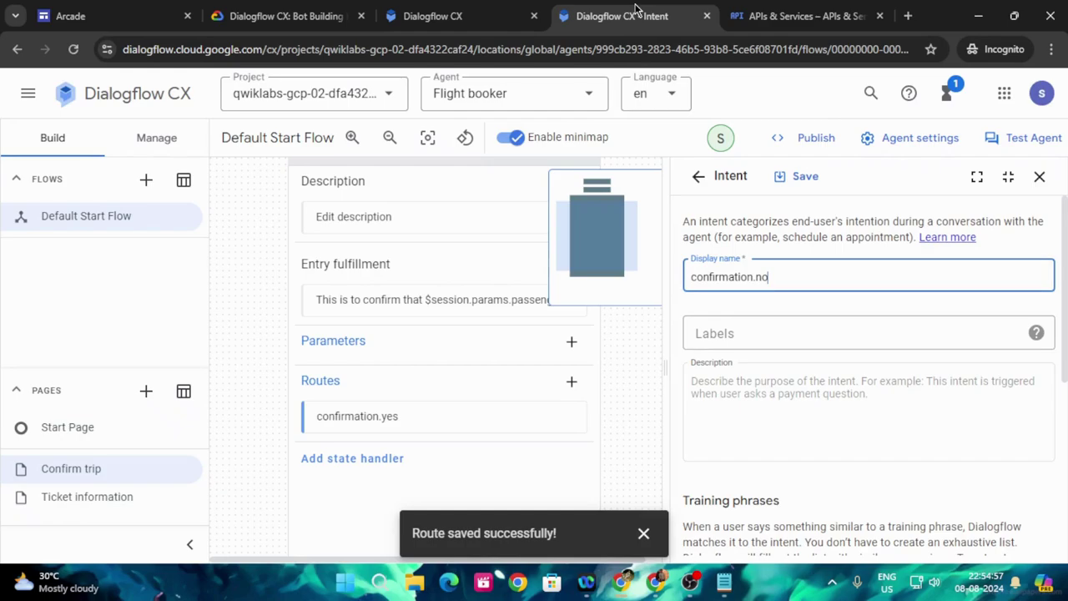
{"action": "scroll", "coordinate": [812, 439], "scroll_direction": "down", "scroll_amount": 5}
{"action": "left_click", "coordinate": [779, 316]}
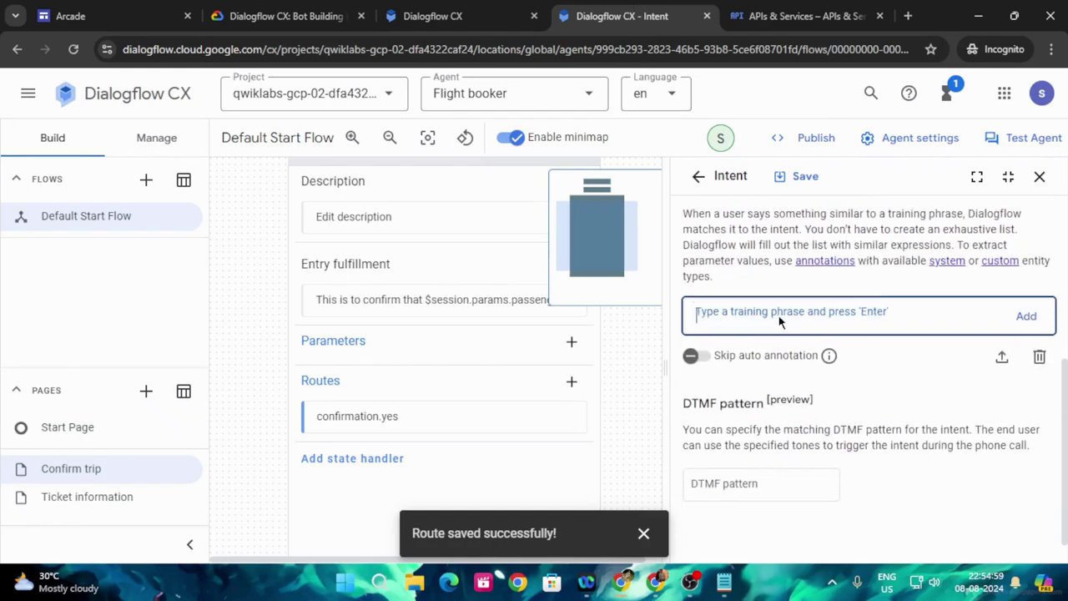
{"action": "type", "text": "no"}
{"action": "key", "text": "Return"}
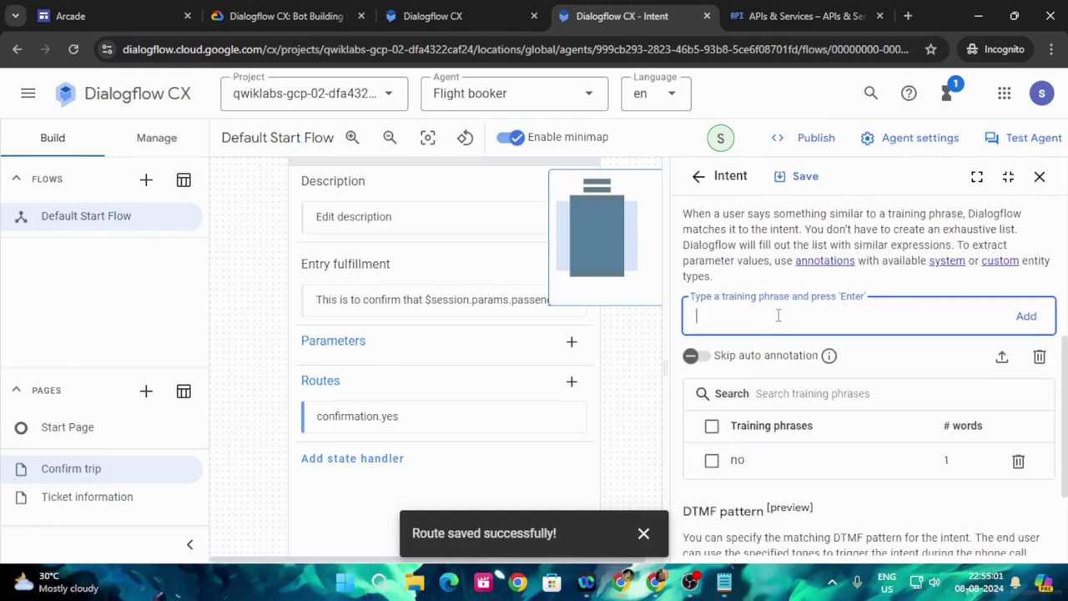
{"action": "left_click", "coordinate": [711, 460]}
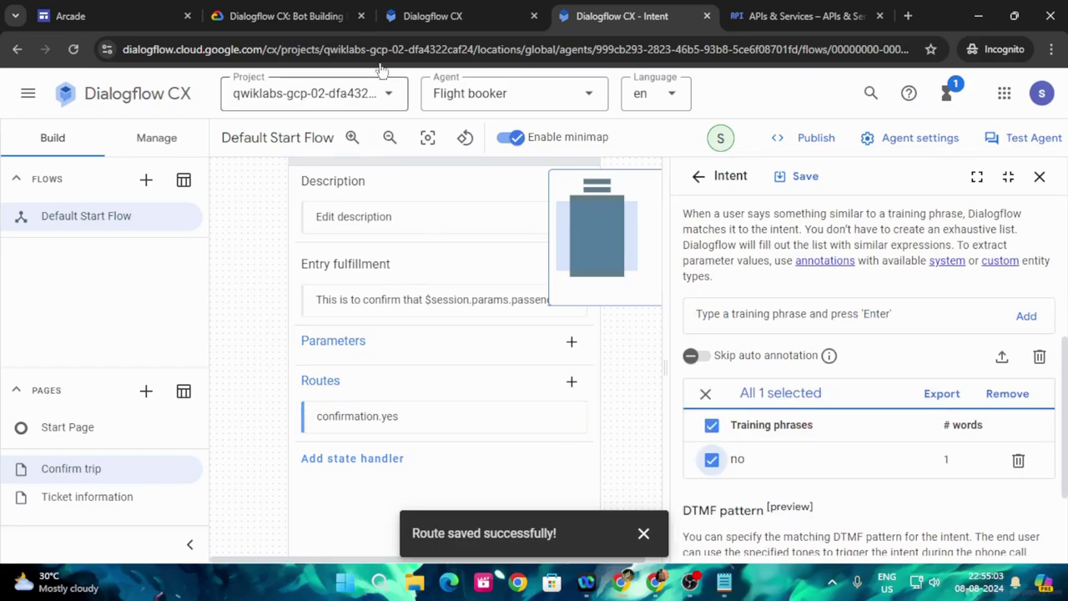
Check the lab's instruction after the training phrase and save the confirmation.no intent in Dialogflow CX.
{"action": "left_click", "coordinate": [306, 10]}
{"action": "scroll", "coordinate": [509, 375], "scroll_direction": "down", "scroll_amount": 2}
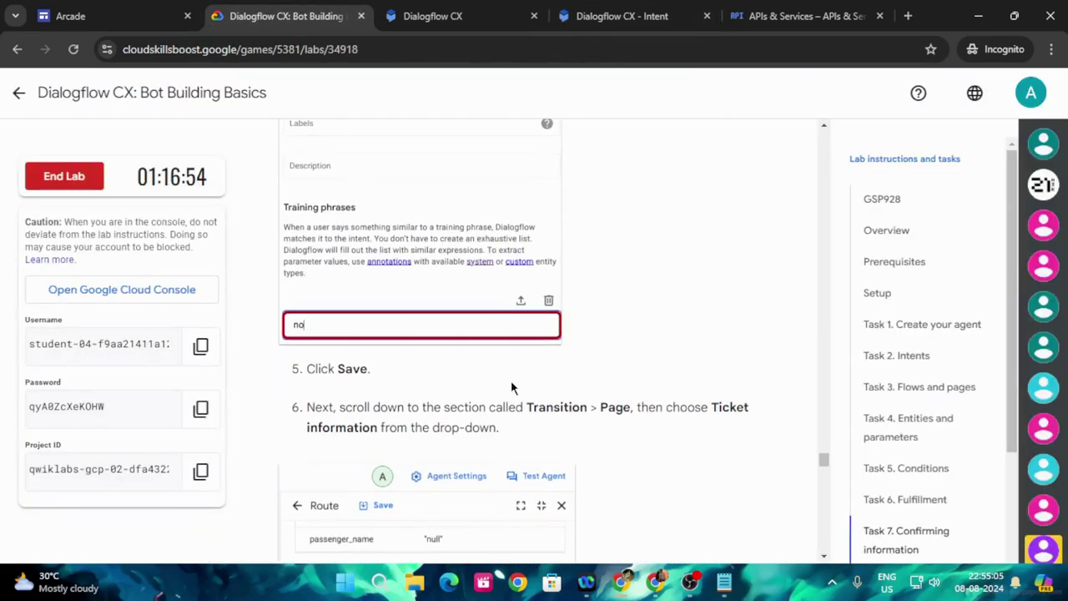
{"action": "left_click", "coordinate": [634, 16]}
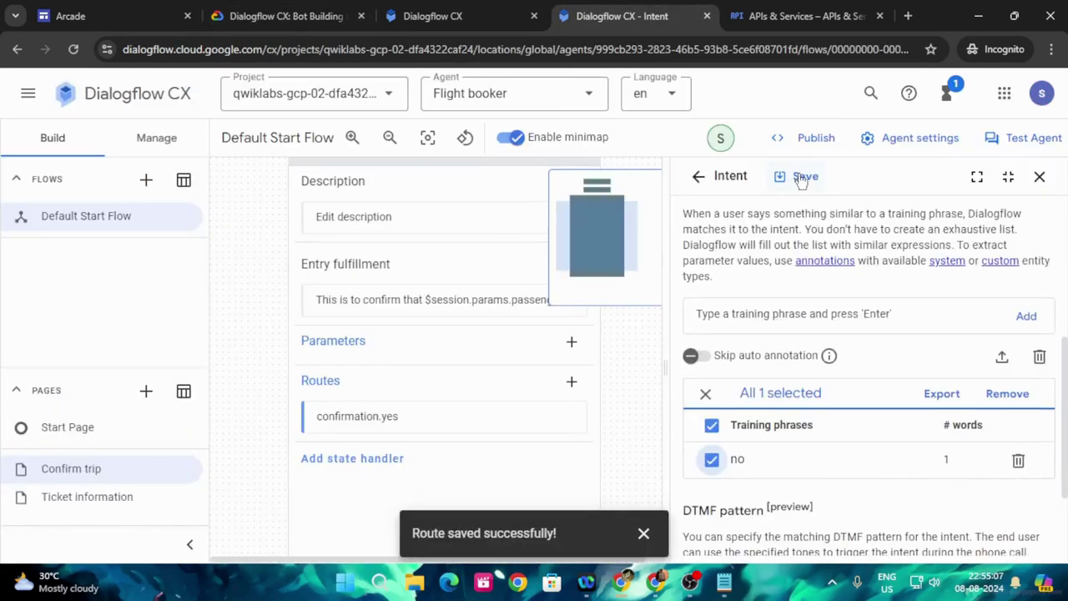
{"action": "left_click", "coordinate": [805, 179]}
Look up the lab's transition step and set the confirmation.no route's transition to the Ticket information page.
{"action": "left_click", "coordinate": [286, 16]}
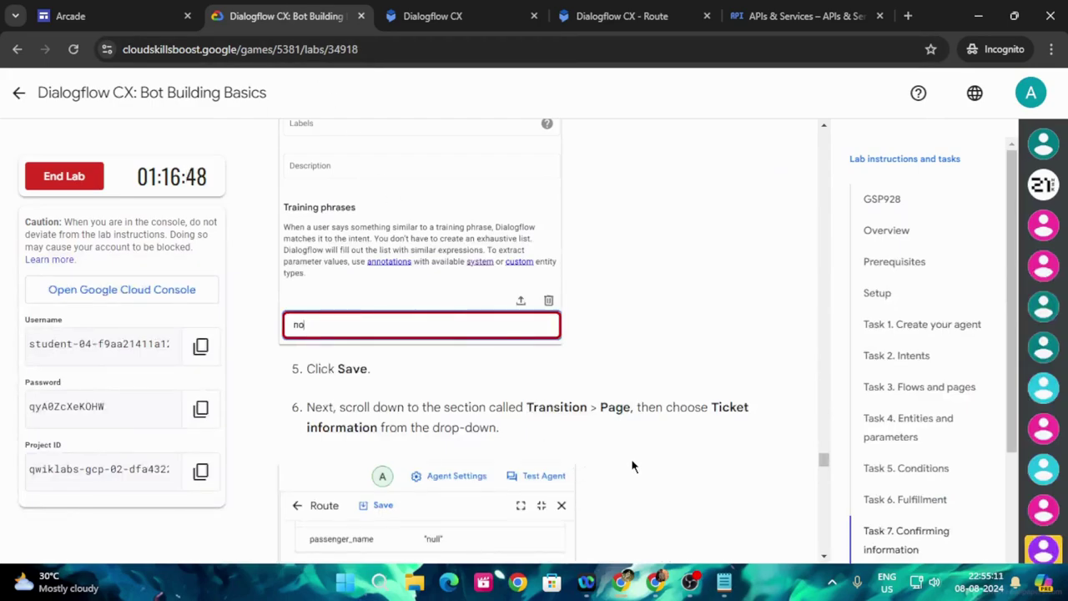
{"action": "scroll", "coordinate": [631, 458], "scroll_direction": "down", "scroll_amount": 1}
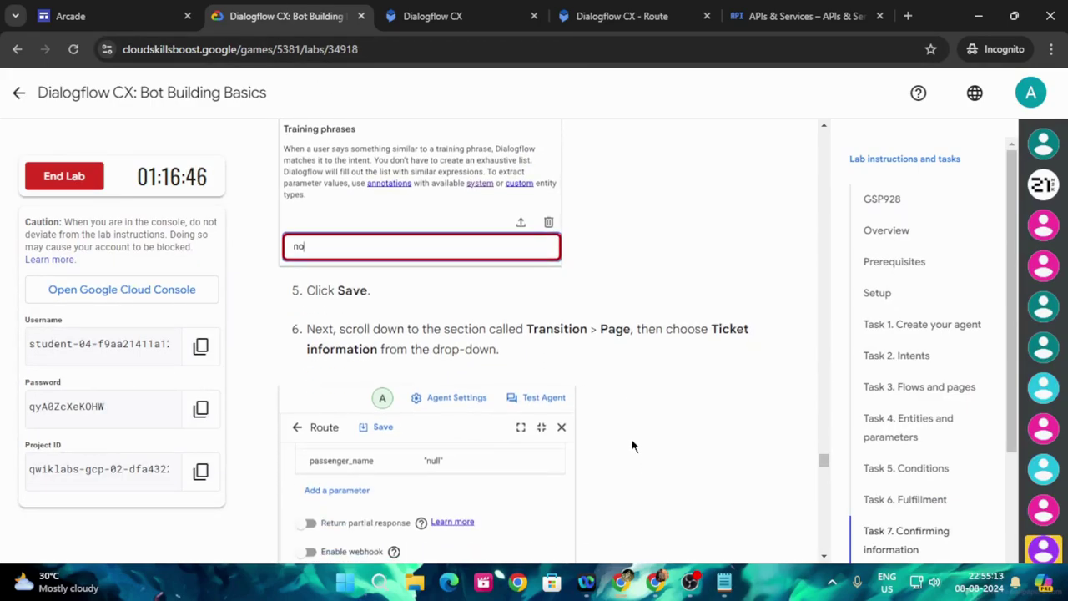
{"action": "scroll", "coordinate": [453, 413], "scroll_direction": "down", "scroll_amount": 1}
{"action": "left_click", "coordinate": [659, 16]}
{"action": "scroll", "coordinate": [907, 358], "scroll_direction": "down", "scroll_amount": 8}
{"action": "scroll", "coordinate": [914, 417], "scroll_direction": "down", "scroll_amount": 5}
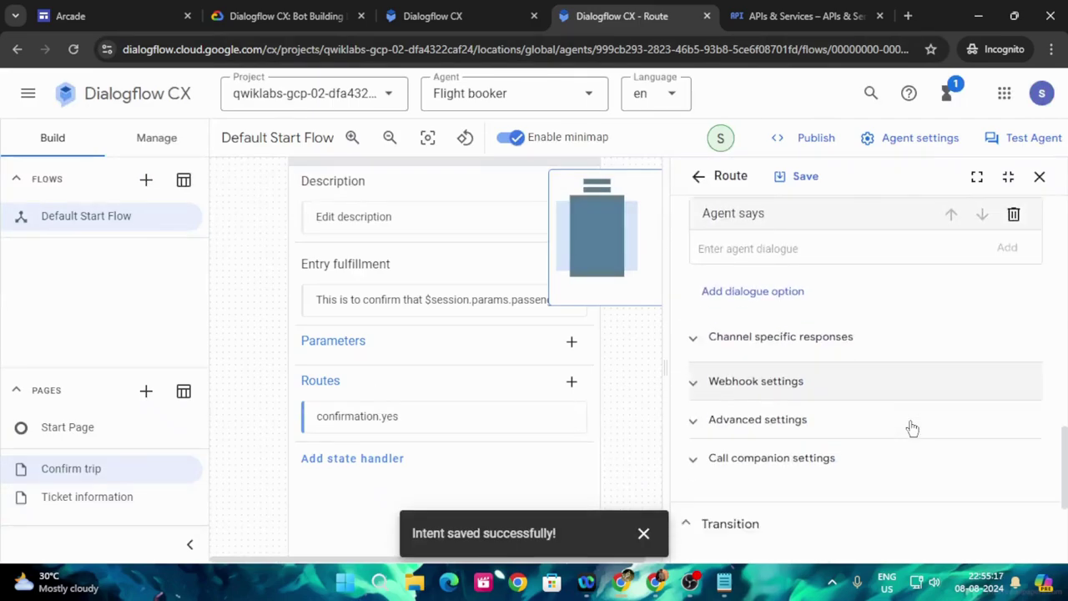
{"action": "left_click", "coordinate": [776, 387]}
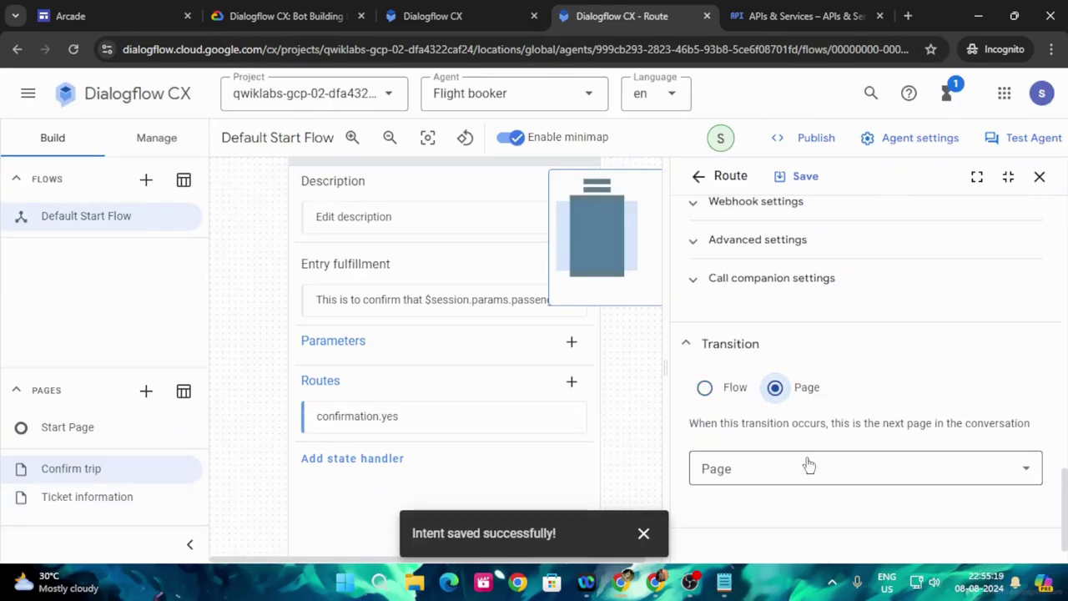
{"action": "left_click", "coordinate": [808, 462]}
{"action": "left_click", "coordinate": [766, 379]}
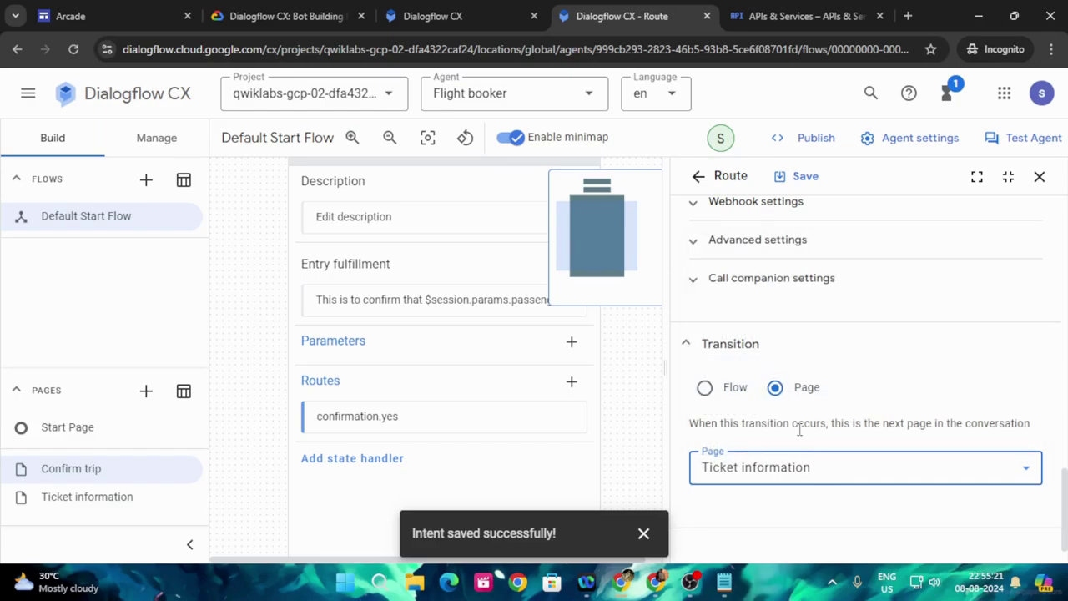
Read the lab's step on null parameter presets and look for the matching section in the confirmation.no route.
{"action": "left_click", "coordinate": [285, 22]}
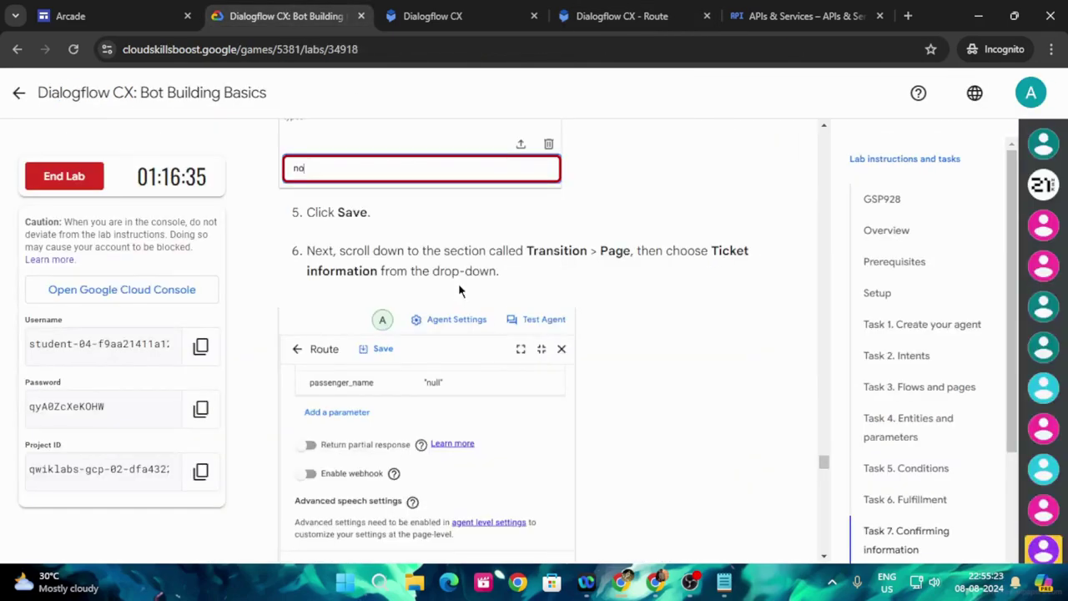
{"action": "scroll", "coordinate": [401, 317], "scroll_direction": "down", "scroll_amount": 5}
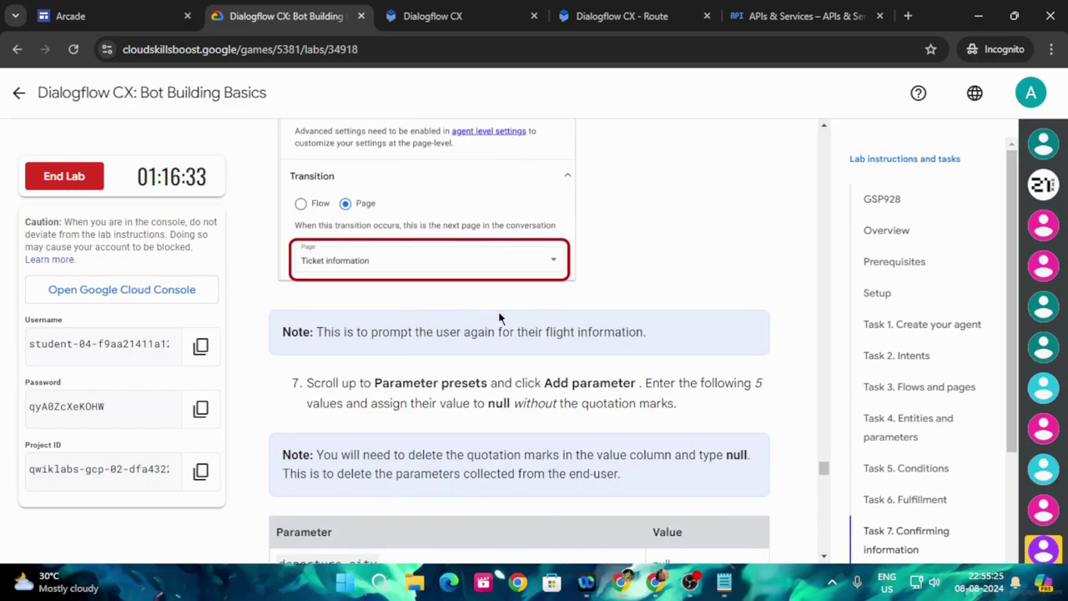
{"action": "scroll", "coordinate": [698, 292], "scroll_direction": "down", "scroll_amount": 1}
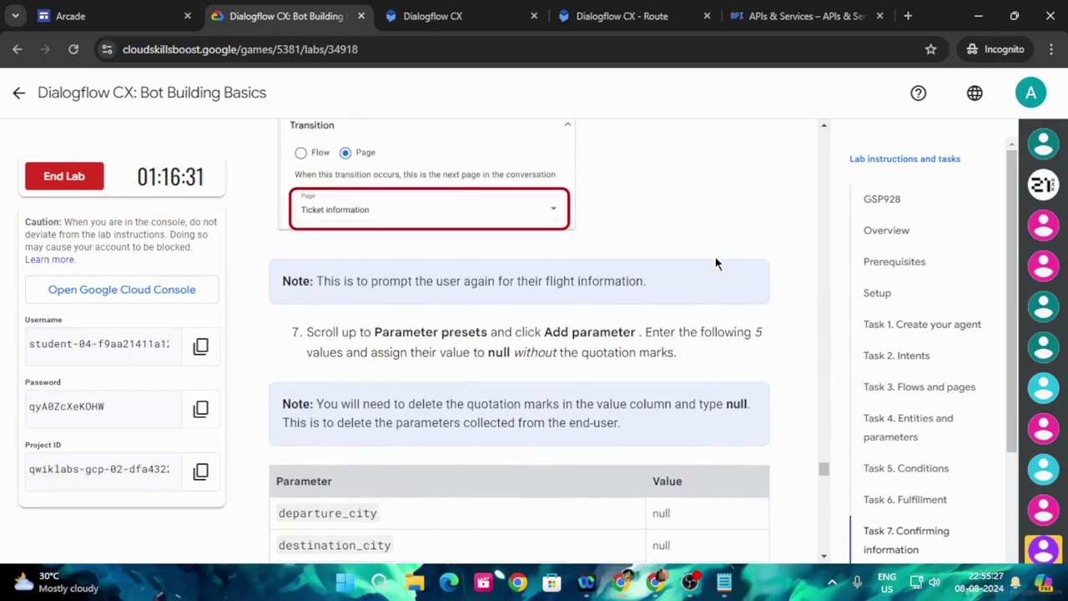
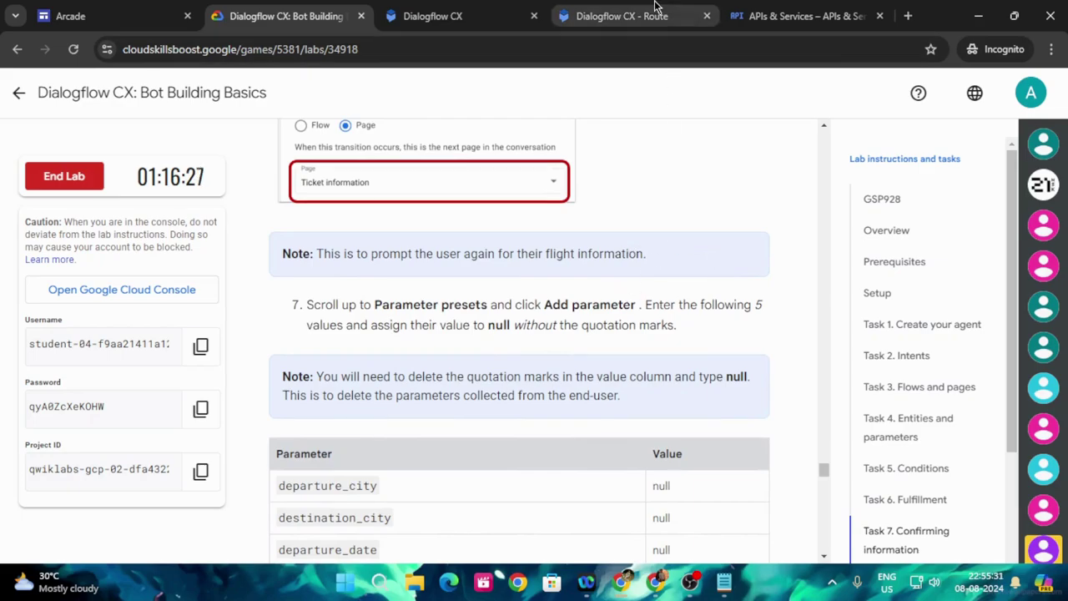
{"action": "left_click", "coordinate": [622, 16]}
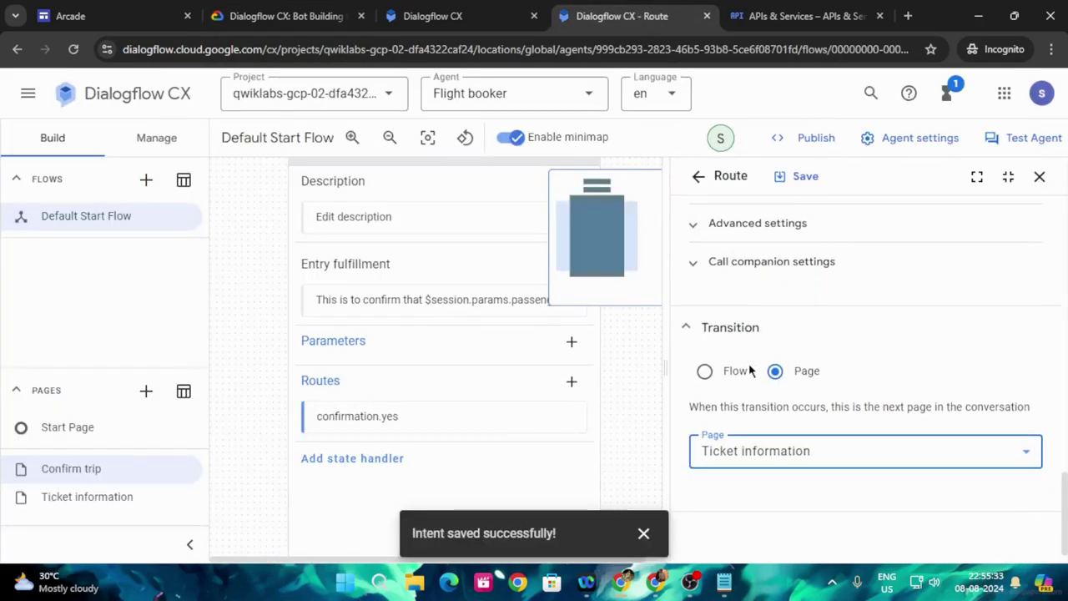
{"action": "scroll", "coordinate": [777, 351], "scroll_direction": "up", "scroll_amount": 2}
{"action": "scroll", "coordinate": [816, 353], "scroll_direction": "up", "scroll_amount": 2}
{"action": "scroll", "coordinate": [816, 352], "scroll_direction": "down", "scroll_amount": 4}
{"action": "scroll", "coordinate": [829, 415], "scroll_direction": "up", "scroll_amount": 4}
{"action": "scroll", "coordinate": [829, 415], "scroll_direction": "down", "scroll_amount": 4}
{"action": "scroll", "coordinate": [829, 419], "scroll_direction": "up", "scroll_amount": 3}
Re-read the lab's transition and parameter preset instructions for the negative confirmation route.
{"action": "left_click", "coordinate": [284, 15]}
{"action": "scroll", "coordinate": [391, 252], "scroll_direction": "up", "scroll_amount": 2}
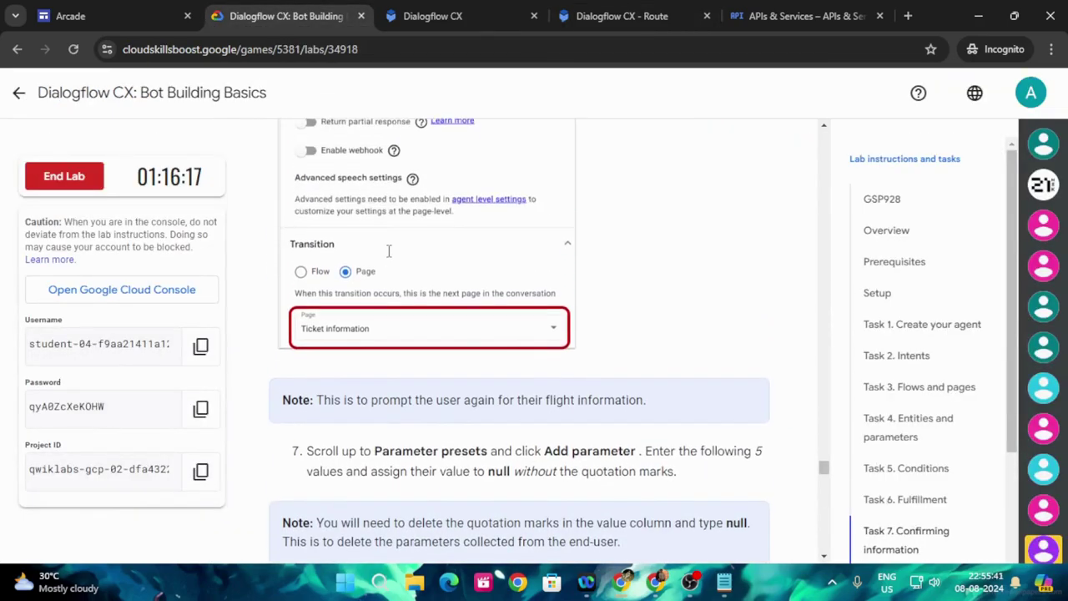
{"action": "scroll", "coordinate": [409, 301], "scroll_direction": "down", "scroll_amount": 1}
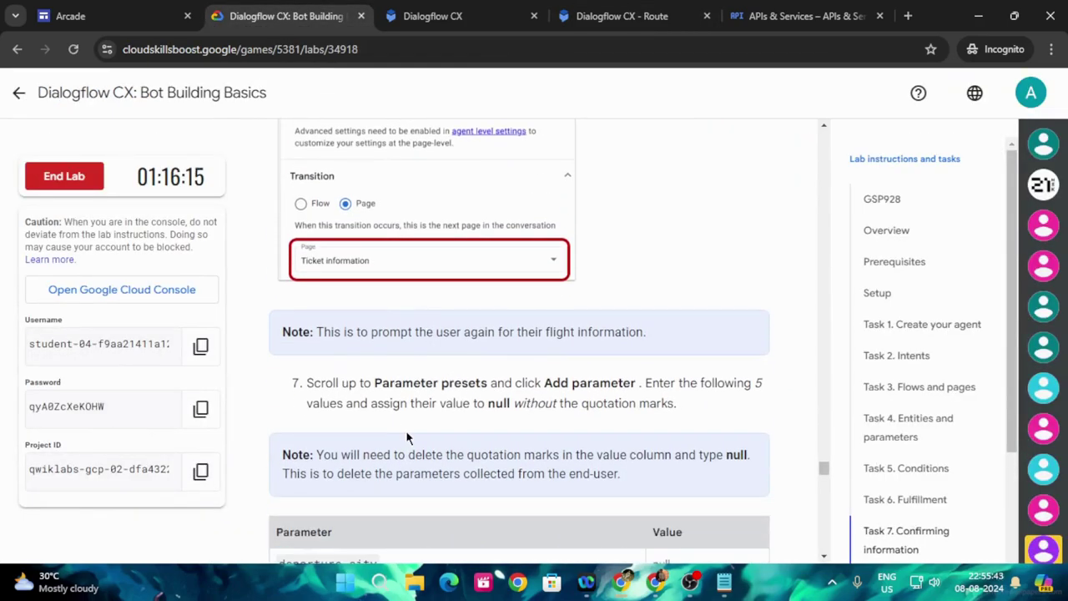
{"action": "scroll", "coordinate": [518, 430], "scroll_direction": "up", "scroll_amount": 3}
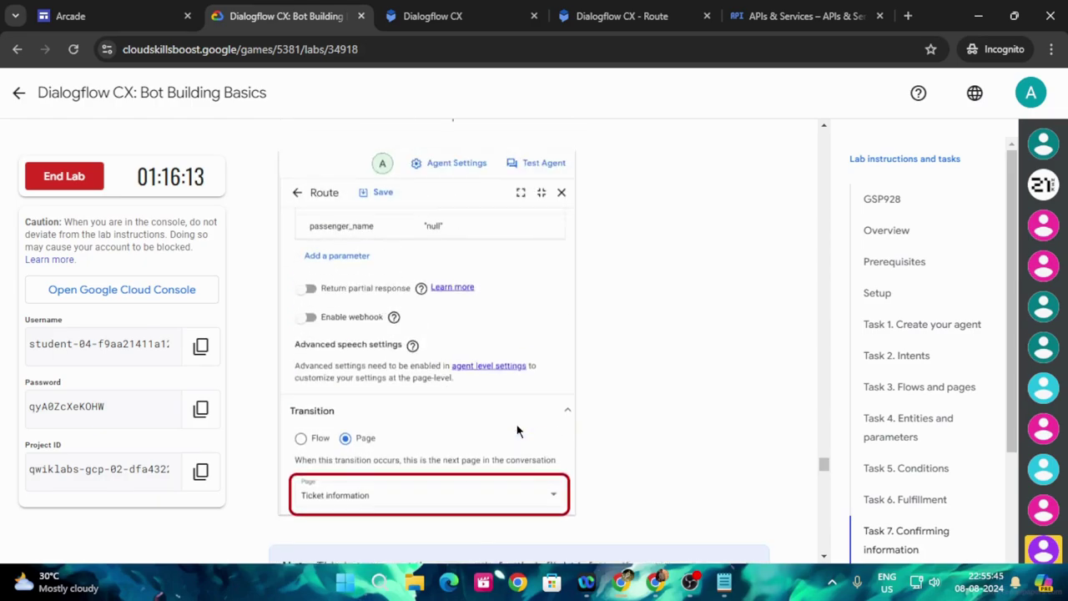
{"action": "scroll", "coordinate": [517, 424], "scroll_direction": "down", "scroll_amount": 3}
{"action": "scroll", "coordinate": [517, 425], "scroll_direction": "up", "scroll_amount": 3}
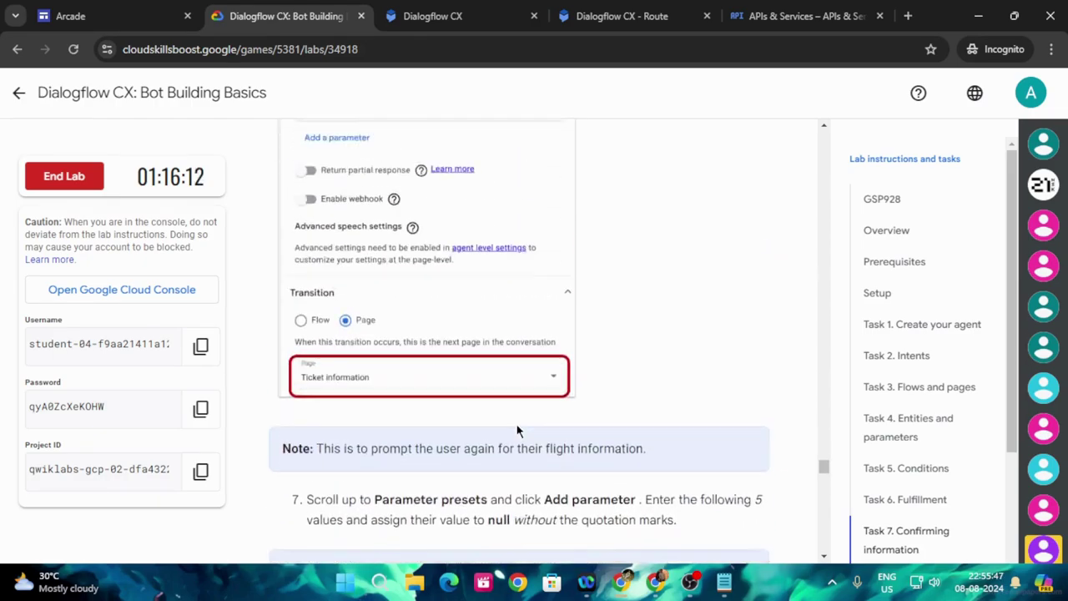
{"action": "scroll", "coordinate": [517, 425], "scroll_direction": "down", "scroll_amount": 3}
{"action": "scroll", "coordinate": [517, 424], "scroll_direction": "up", "scroll_amount": 6}
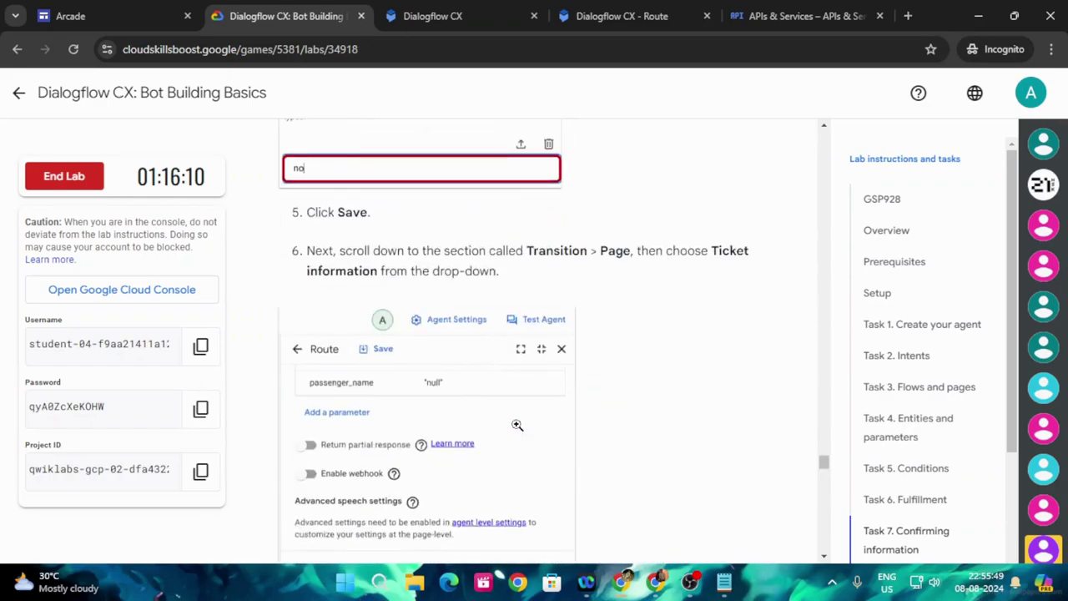
Read the lab's null preset instructions and add an empty row to the confirmation.no route's parameter presets in Dialogflow CX.
{"action": "scroll", "coordinate": [518, 428], "scroll_direction": "down", "scroll_amount": 6}
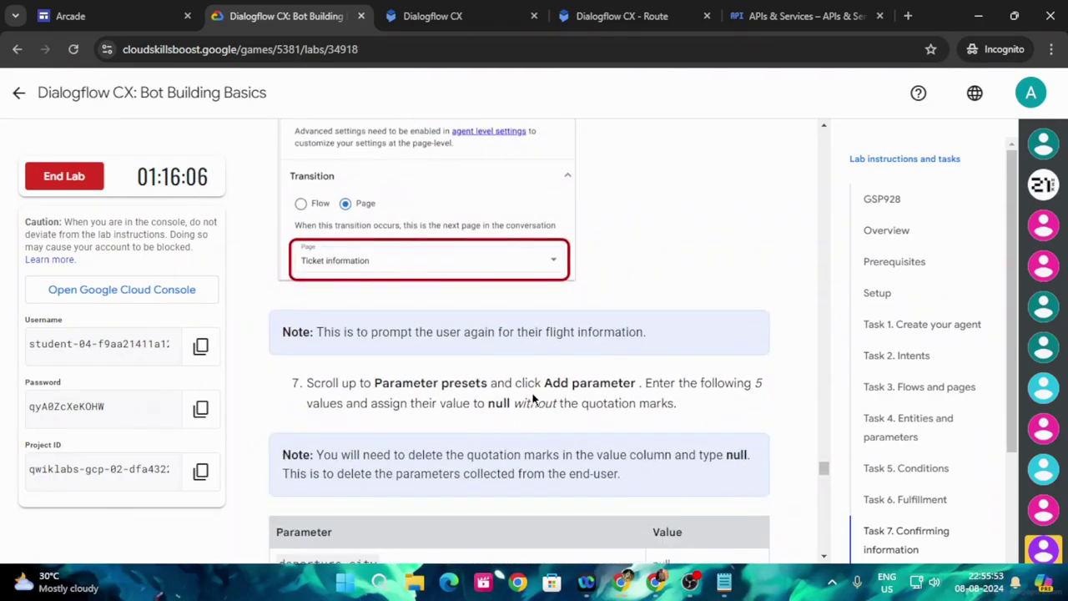
{"action": "left_click", "coordinate": [632, 15]}
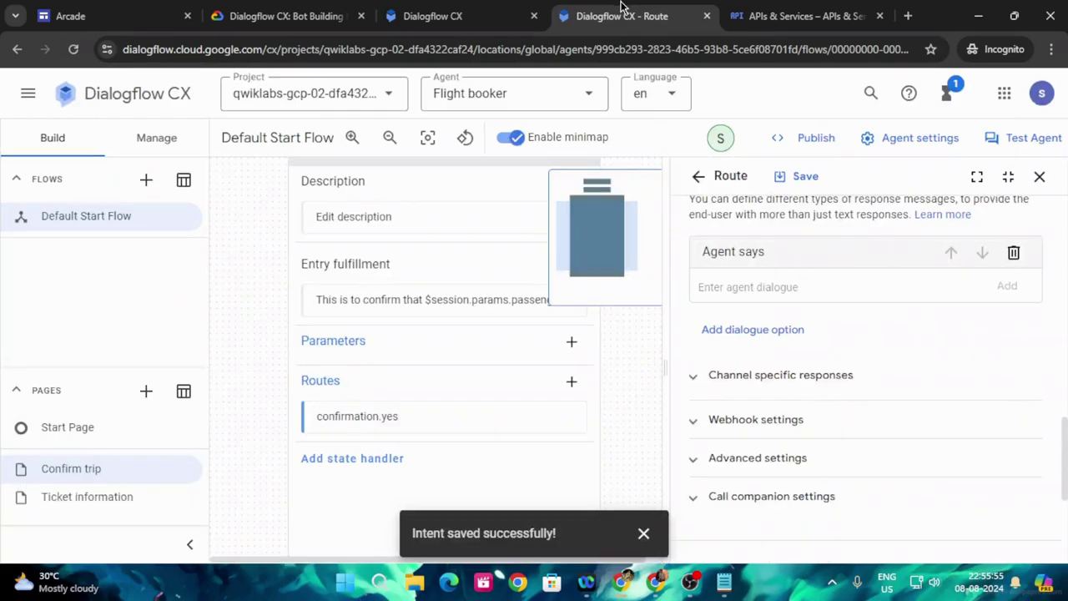
{"action": "scroll", "coordinate": [798, 430], "scroll_direction": "down", "scroll_amount": 2}
{"action": "scroll", "coordinate": [800, 430], "scroll_direction": "up", "scroll_amount": 1}
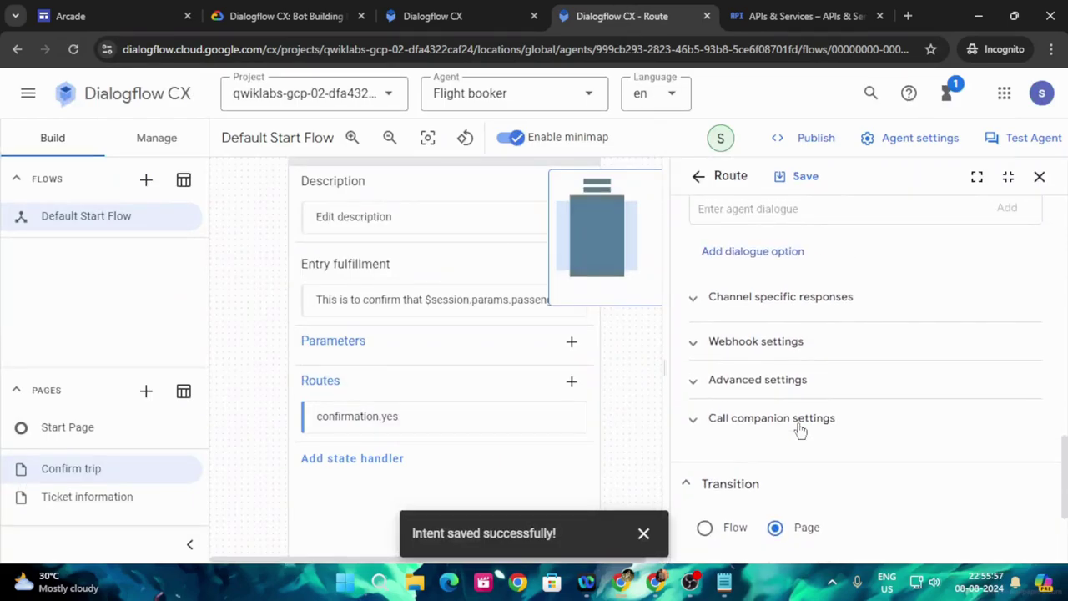
{"action": "scroll", "coordinate": [800, 430], "scroll_direction": "down", "scroll_amount": 2}
{"action": "scroll", "coordinate": [799, 429], "scroll_direction": "up", "scroll_amount": 5}
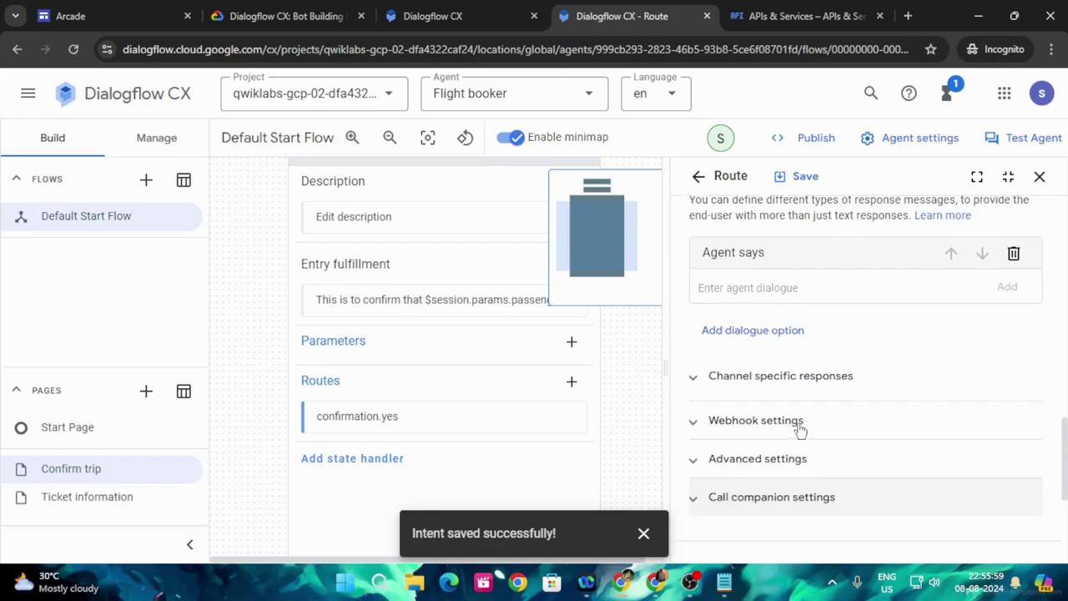
{"action": "left_click", "coordinate": [814, 320]}
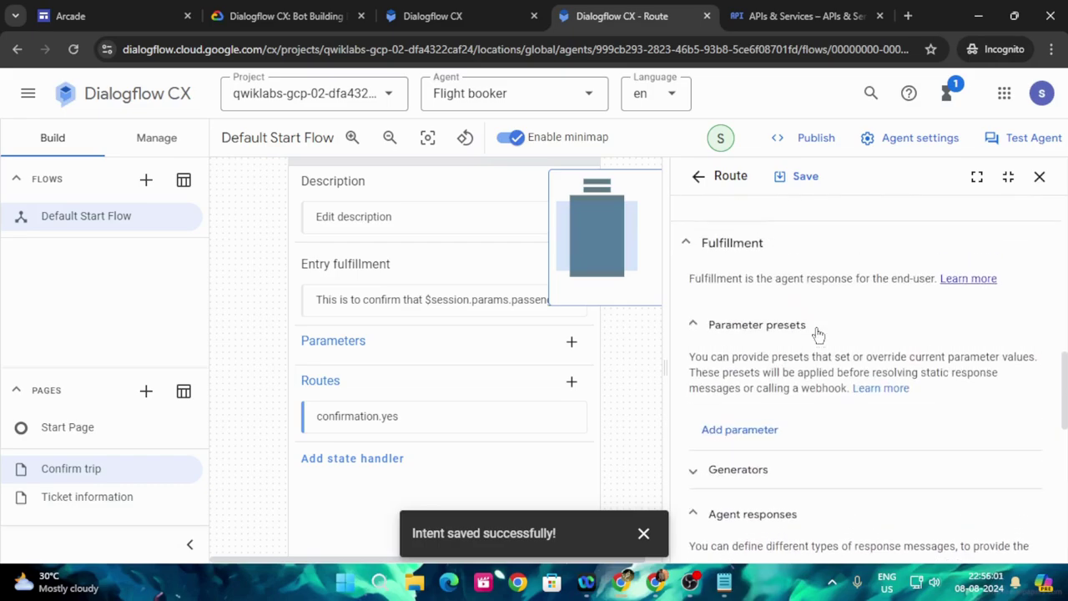
{"action": "left_click", "coordinate": [759, 433]}
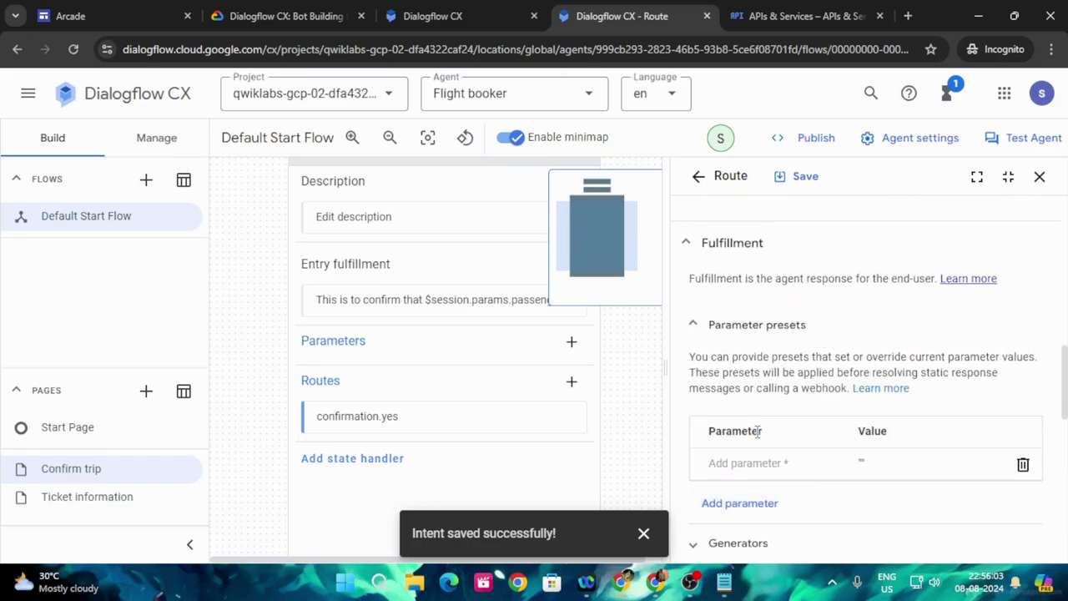
Copy departure_city from the lab's parameter table and enter it as the first parameter preset's name in the route.
{"action": "left_click", "coordinate": [284, 16]}
{"action": "scroll", "coordinate": [449, 389], "scroll_direction": "down", "scroll_amount": 3}
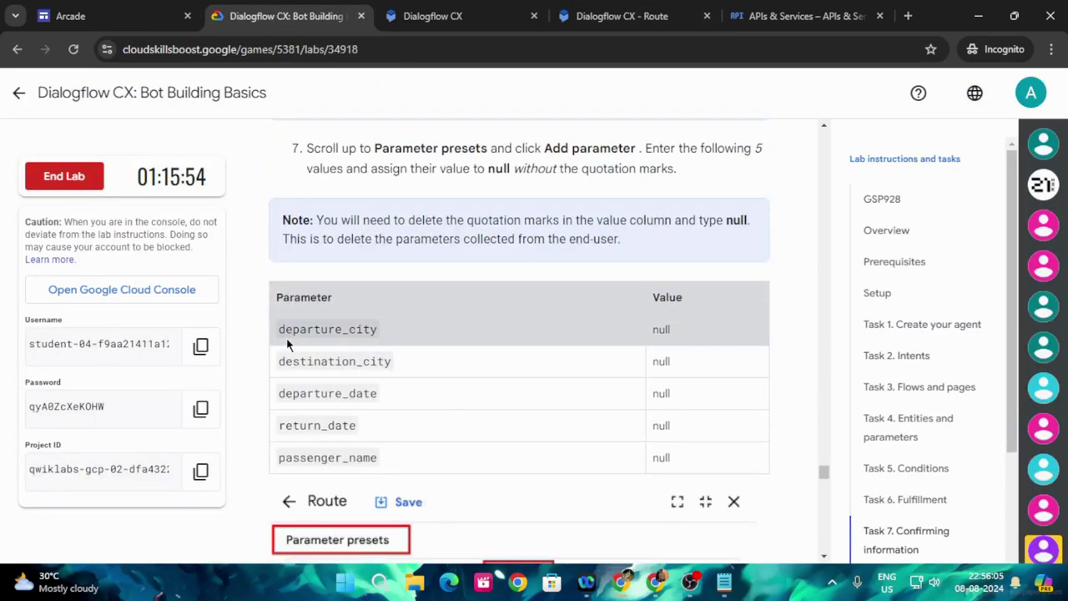
{"action": "left_click_drag", "start_coordinate": [274, 328], "coordinate": [380, 331]}
{"action": "key", "text": "ctrl+c"}
{"action": "left_click", "coordinate": [622, 16]}
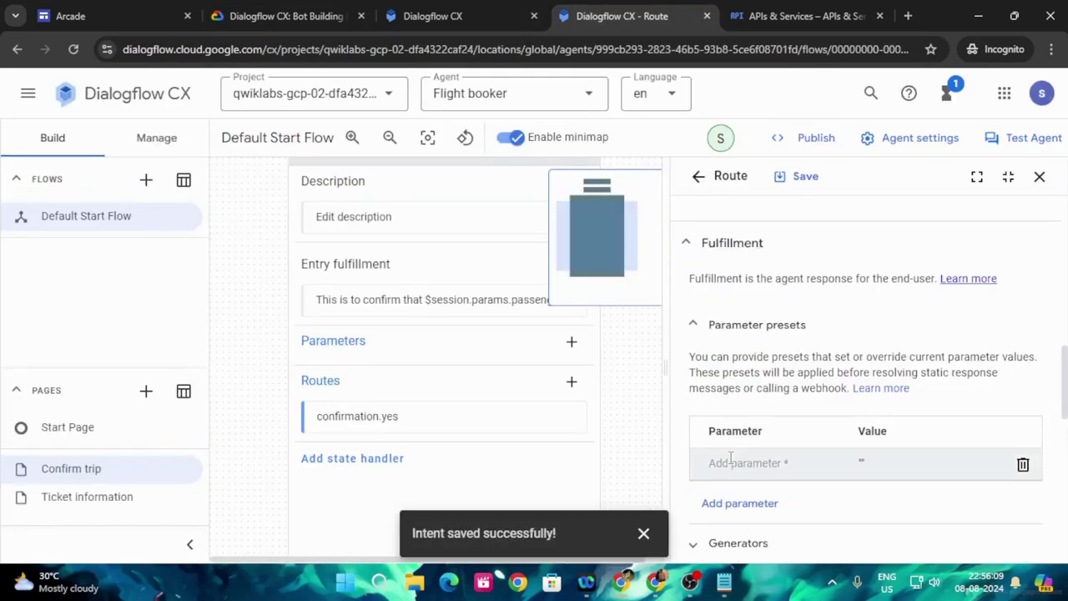
{"action": "key", "text": "ctrl+v"}
Copy destination_city from the lab's table and add it as the second parameter preset of the route.
{"action": "left_click", "coordinate": [300, 16]}
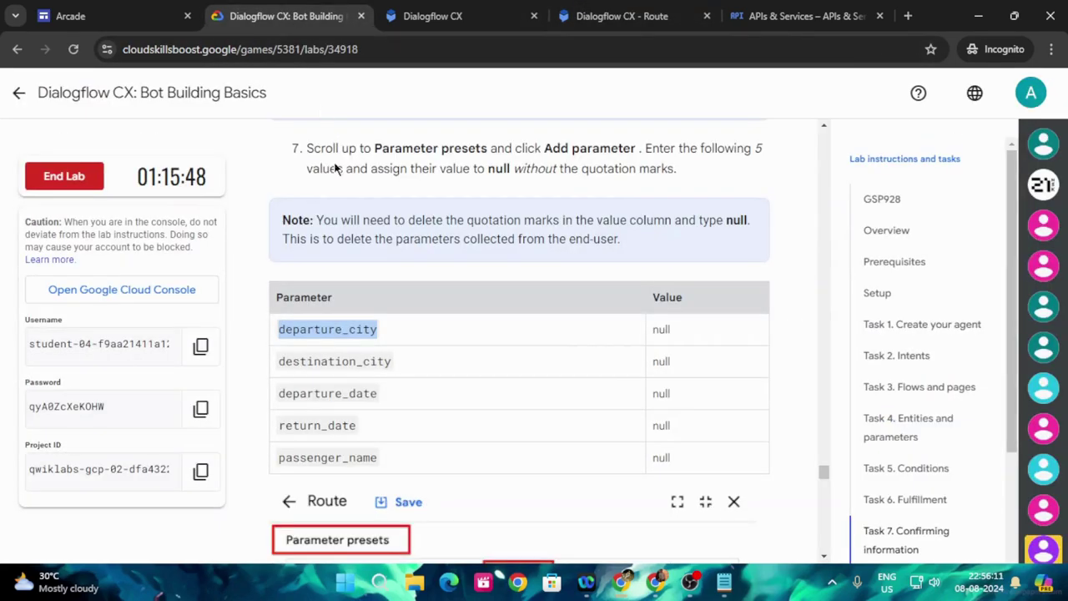
{"action": "left_click_drag", "start_coordinate": [281, 362], "coordinate": [356, 362]}
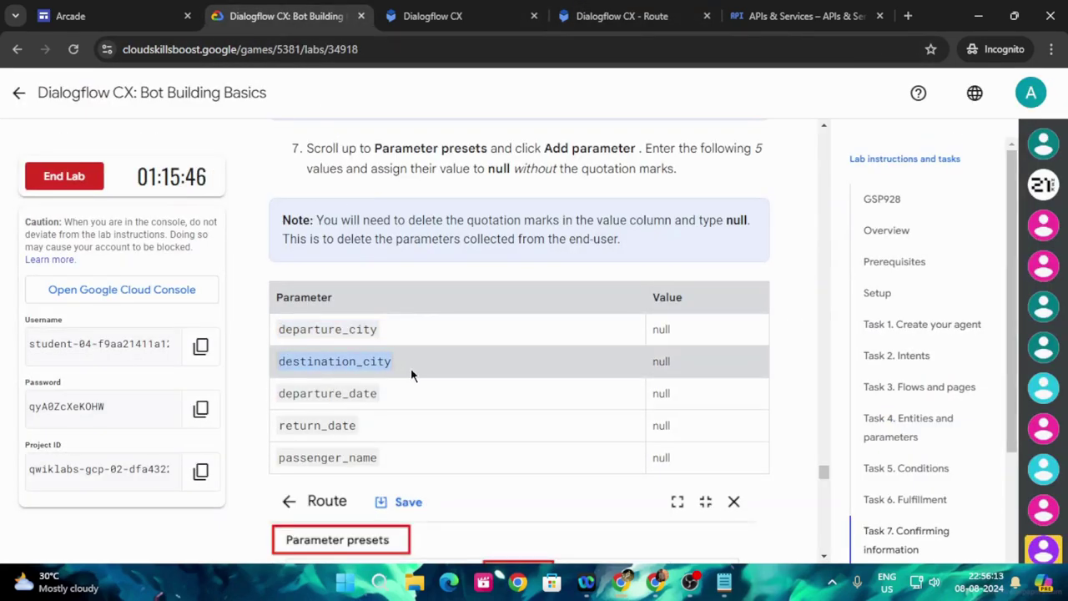
{"action": "left_click", "coordinate": [622, 16]}
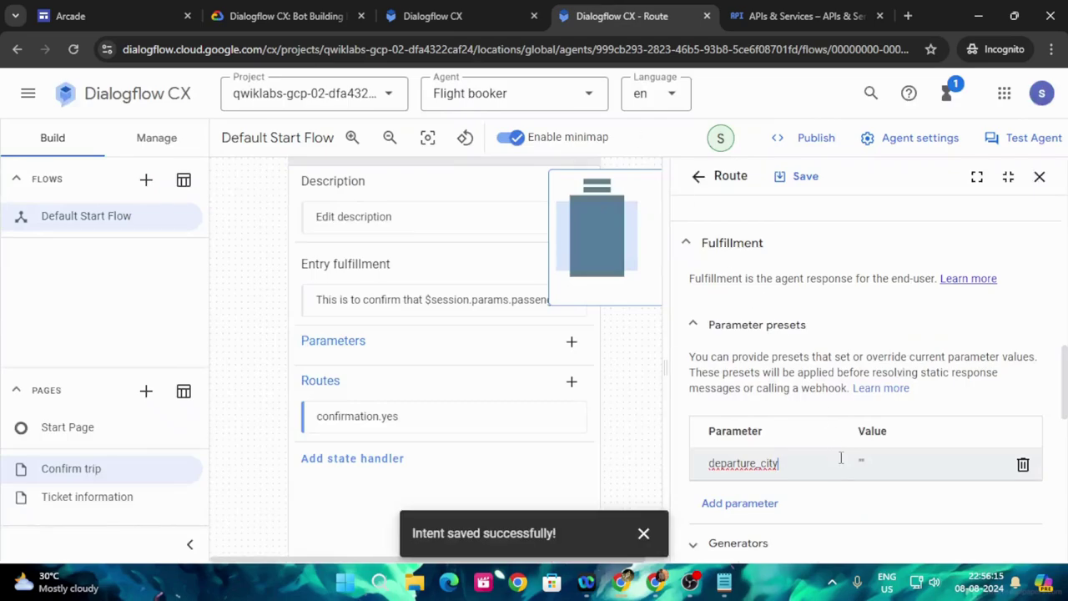
{"action": "left_click", "coordinate": [760, 504]}
{"action": "type", "text": "destination_city"}
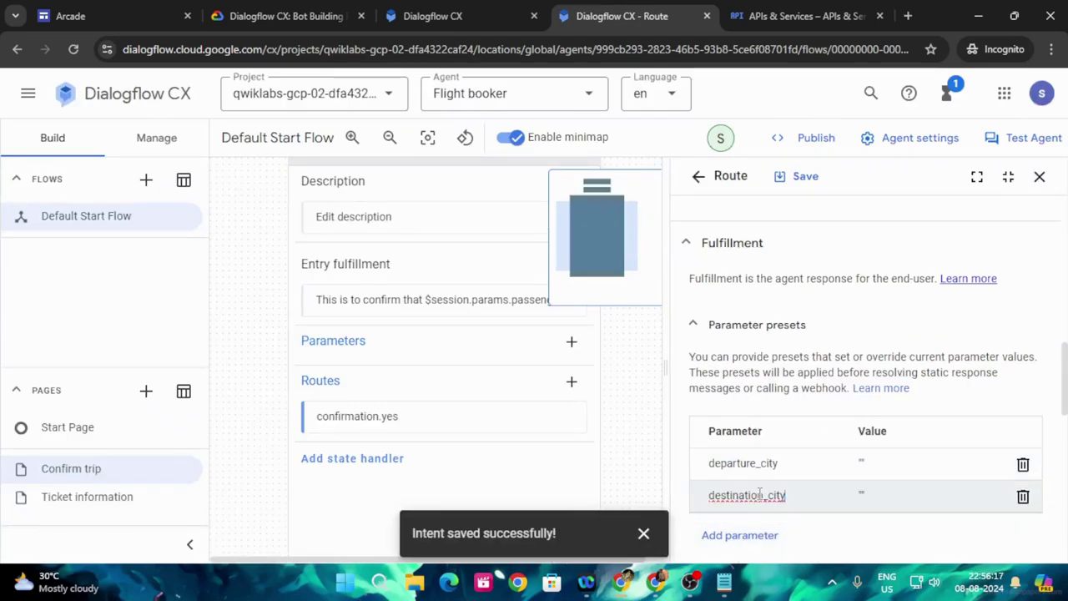
Copy departure_date from the lab's table and add it as the third parameter preset of the route.
{"action": "left_click", "coordinate": [284, 16]}
{"action": "left_click_drag", "start_coordinate": [279, 394], "coordinate": [340, 393]}
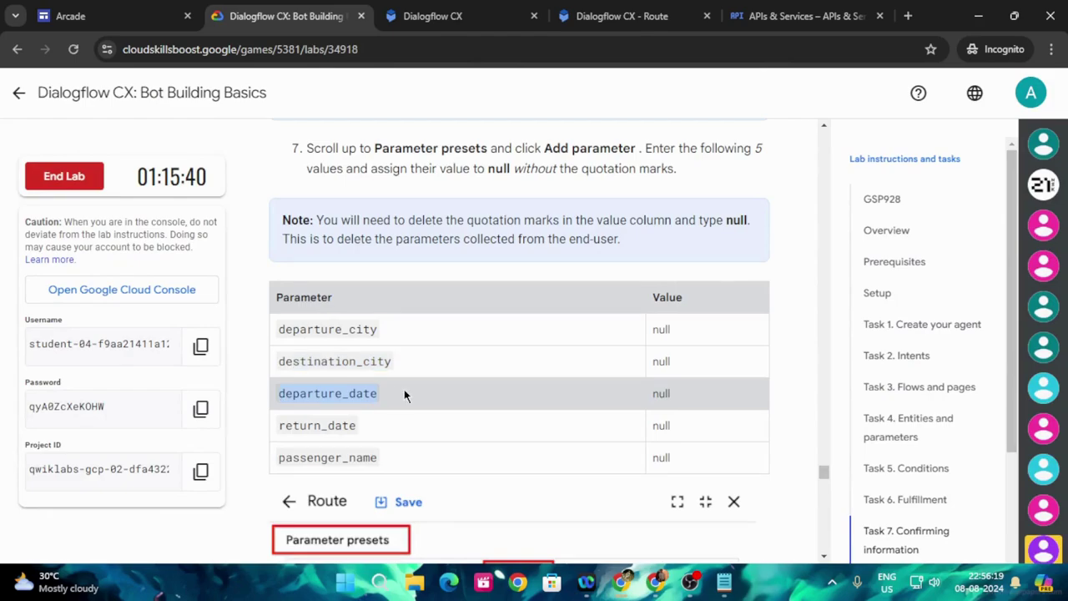
{"action": "left_click", "coordinate": [622, 16]}
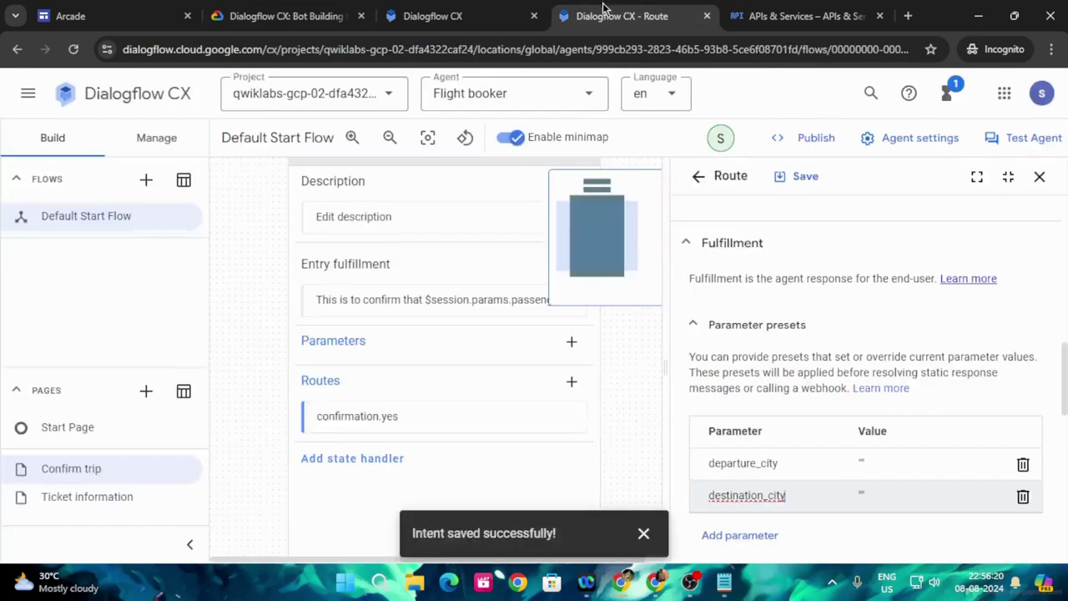
{"action": "left_click", "coordinate": [739, 535]}
{"action": "left_click", "coordinate": [730, 376]}
{"action": "type", "text": "departure_date"}
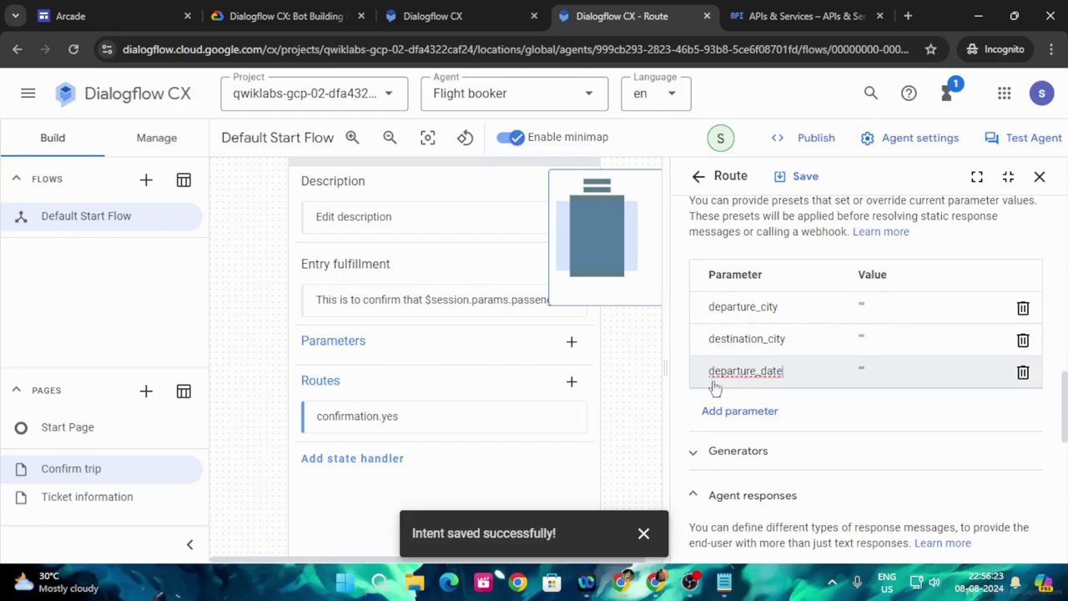
Copy return_date from the lab's table and add it as the fourth parameter preset of the route.
{"action": "left_click", "coordinate": [287, 16]}
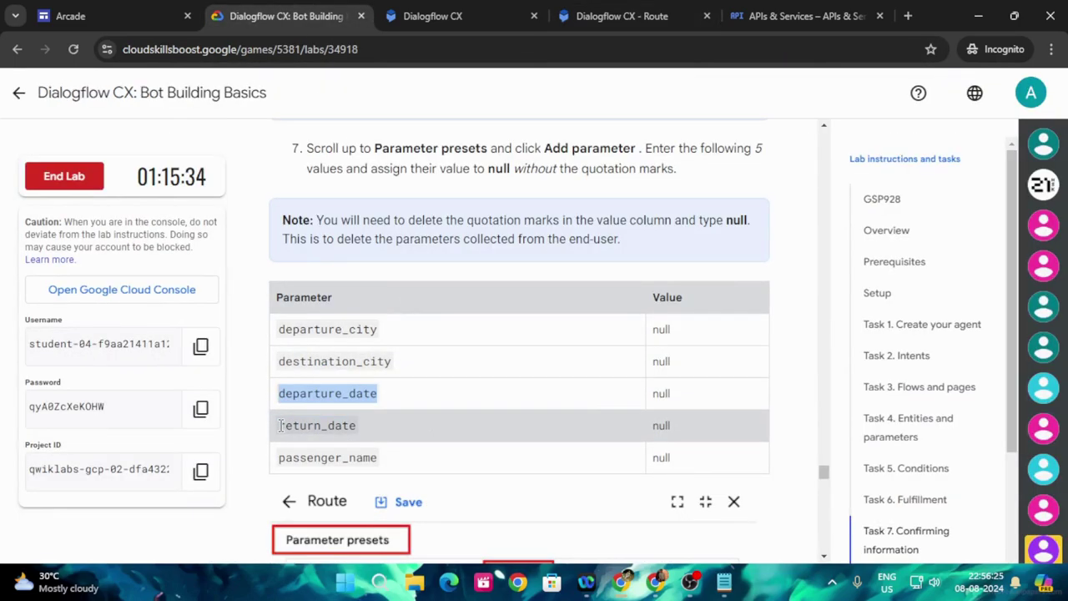
{"action": "left_click_drag", "start_coordinate": [282, 426], "coordinate": [394, 428]}
{"action": "key", "text": "ctrl+c"}
{"action": "left_click", "coordinate": [622, 16]}
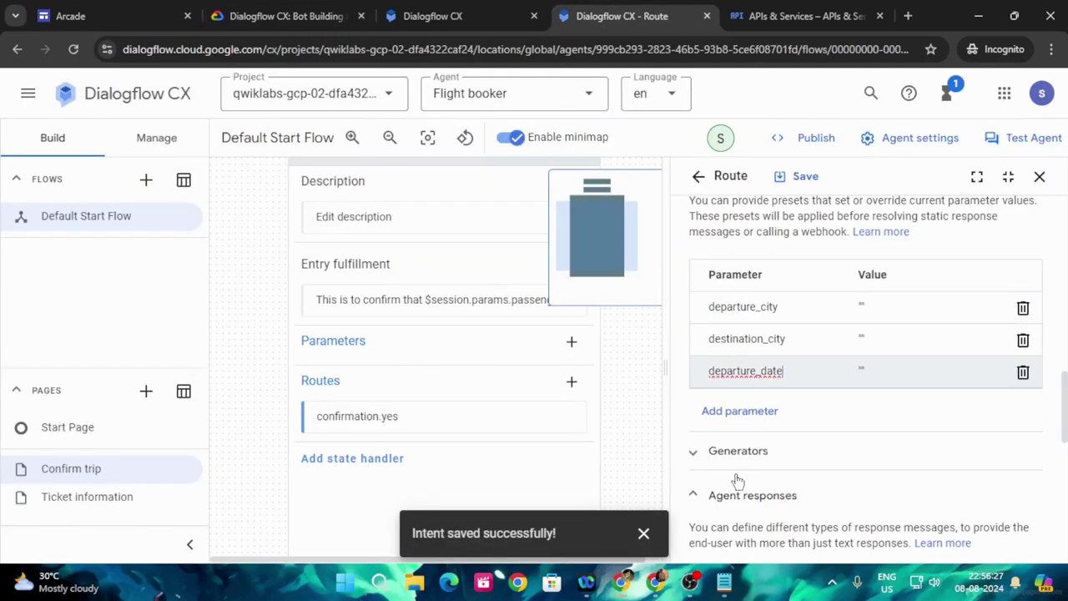
{"action": "left_click", "coordinate": [739, 413]}
{"action": "key", "text": "ctrl+v"}
Copy passenger_name from the lab's table and add it as the fifth parameter preset of the route.
{"action": "left_click", "coordinate": [284, 15]}
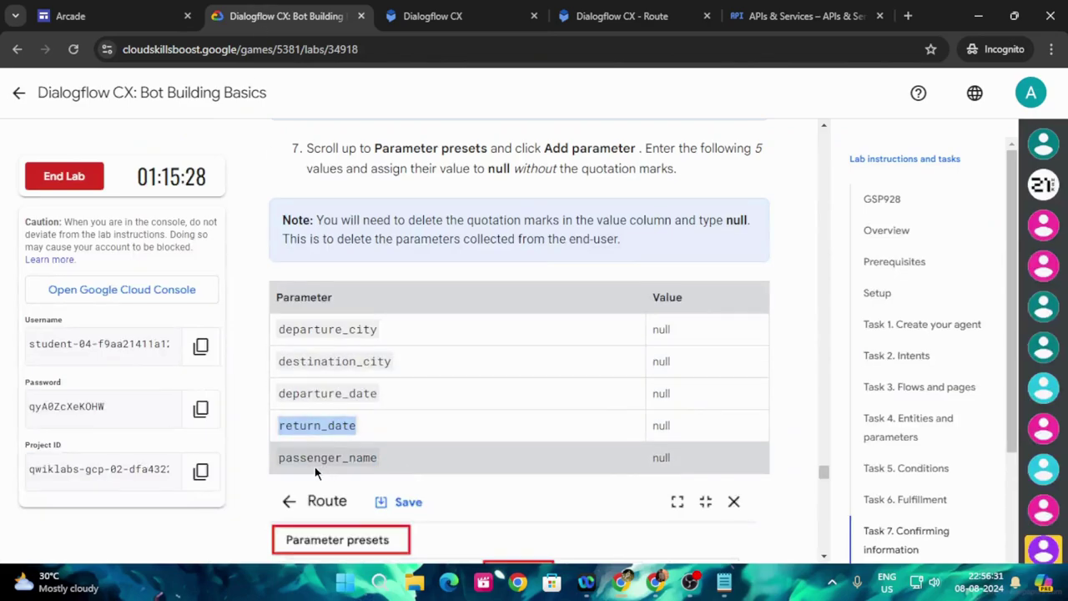
{"action": "left_click_drag", "start_coordinate": [279, 455], "coordinate": [351, 458]}
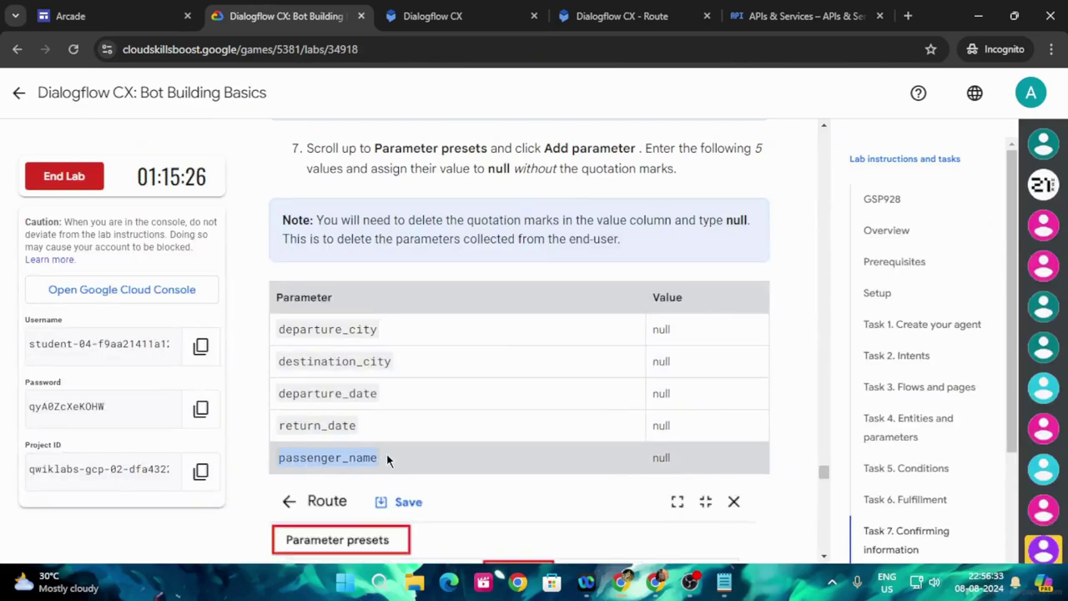
{"action": "left_click", "coordinate": [622, 16]}
{"action": "left_click", "coordinate": [735, 444]}
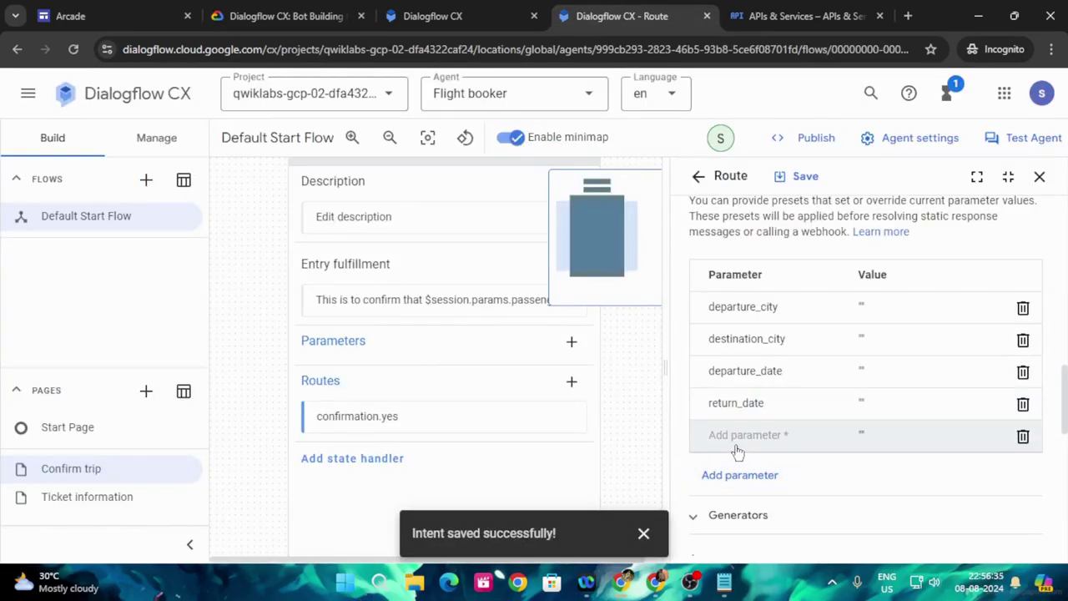
{"action": "type", "text": "passenger_name"}
Copy null from the lab's table and enter it between the quotation marks as the value of all five parameter presets.
{"action": "left_click", "coordinate": [284, 16]}
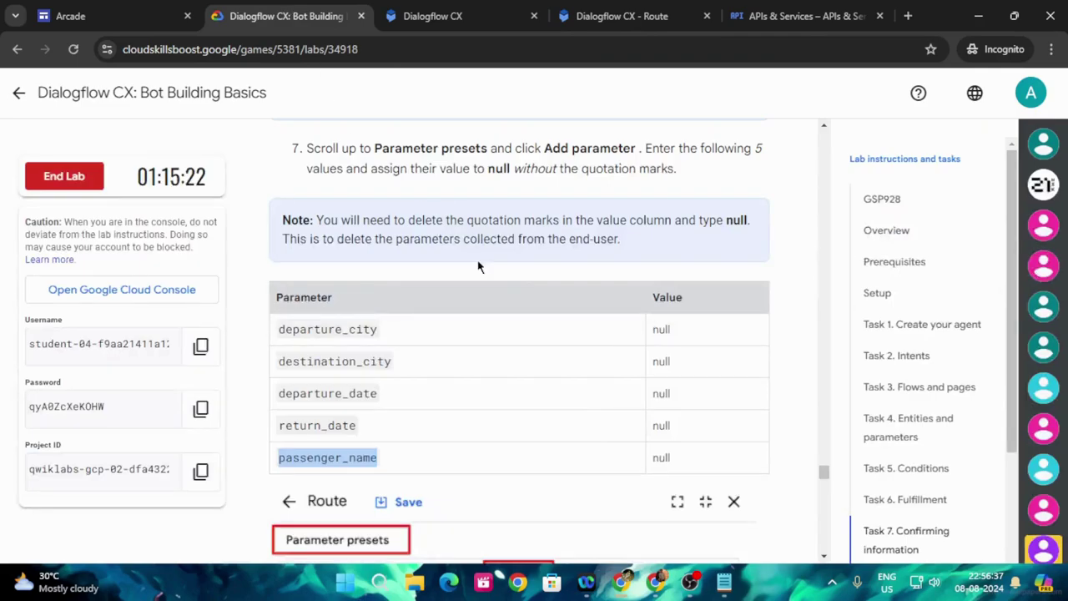
{"action": "left_click", "coordinate": [659, 331]}
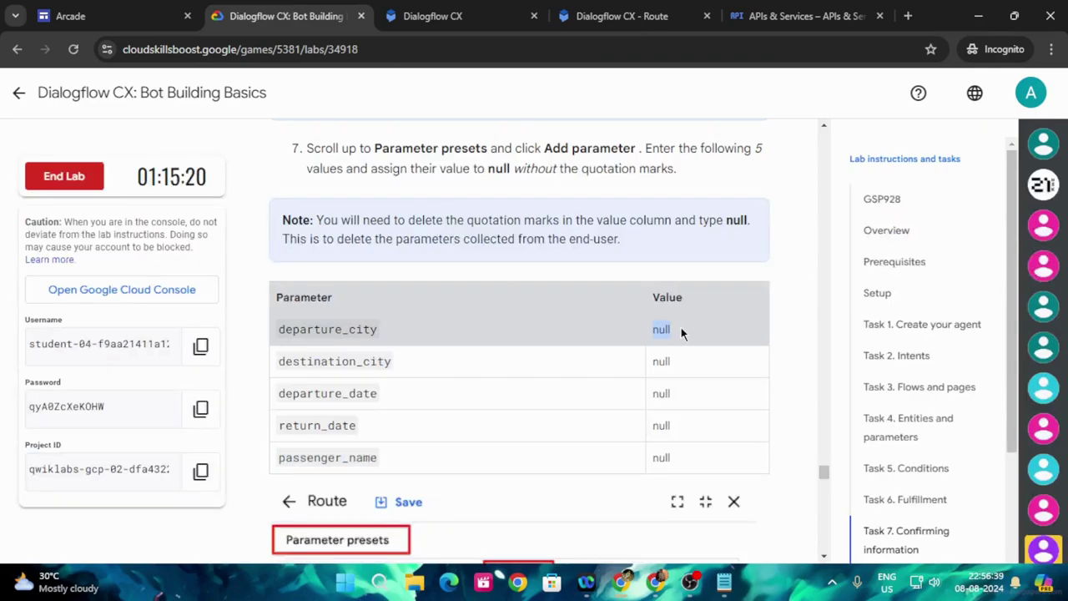
{"action": "left_click", "coordinate": [621, 15]}
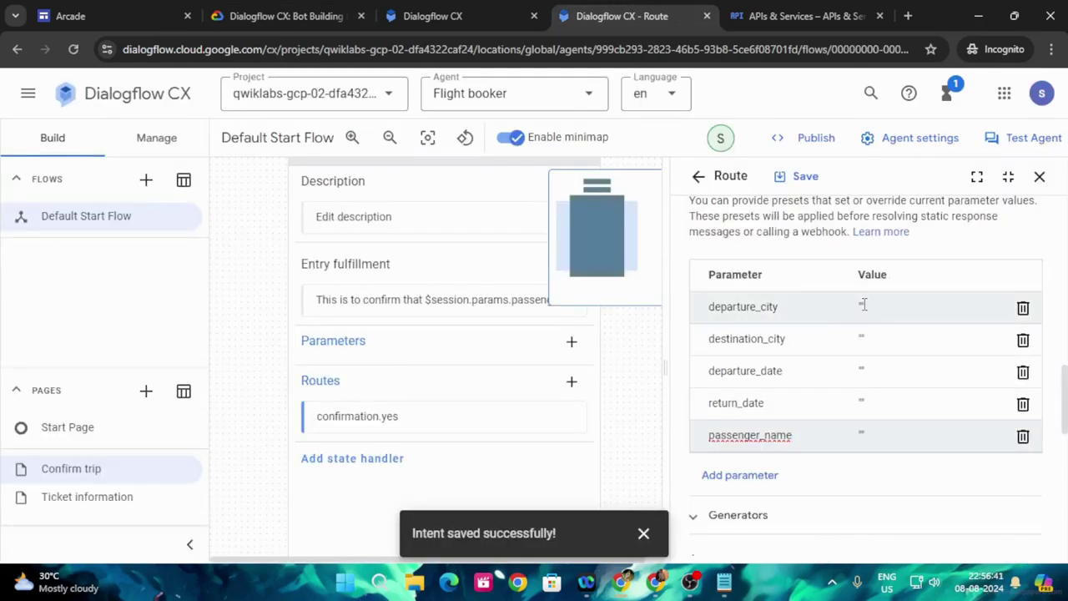
{"action": "left_click", "coordinate": [861, 306]}
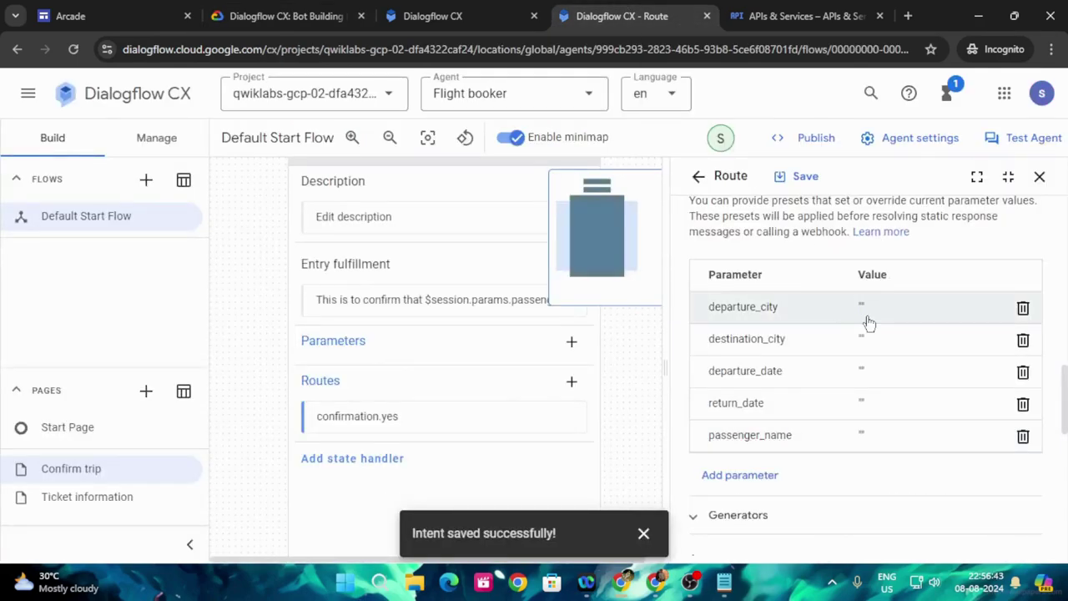
{"action": "type", "text": "null"}
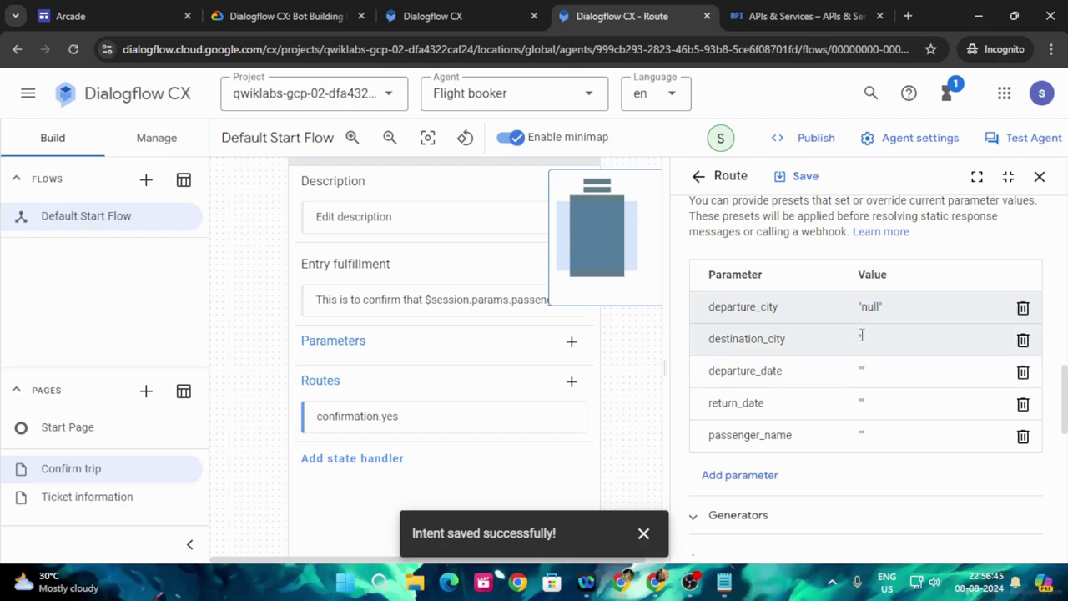
{"action": "left_click", "coordinate": [862, 334]}
{"action": "type", "text": "null"}
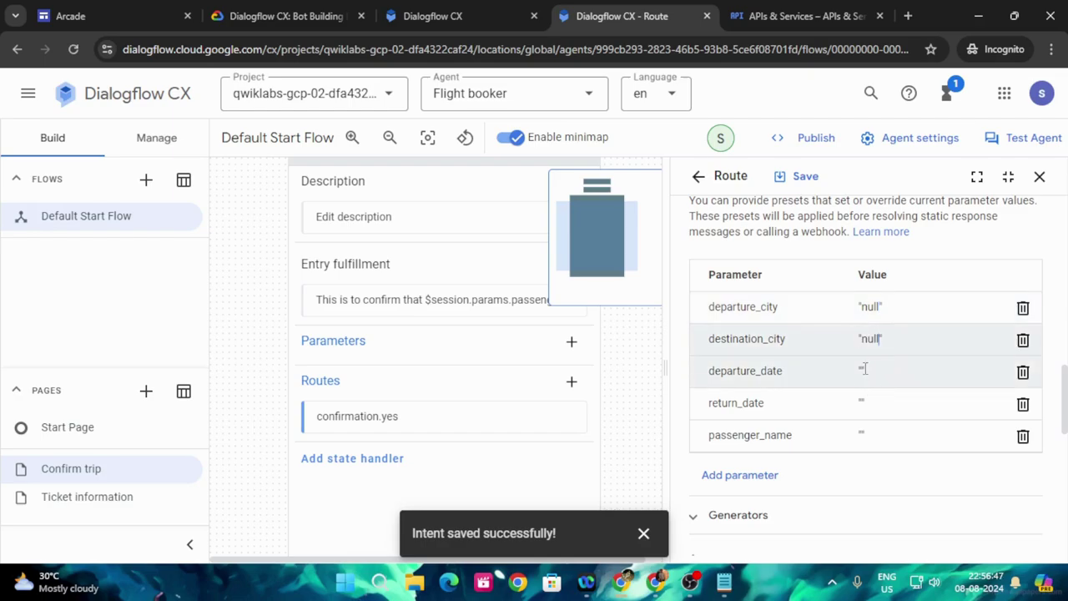
{"action": "left_click", "coordinate": [862, 370]}
{"action": "type", "text": "\"null\""}
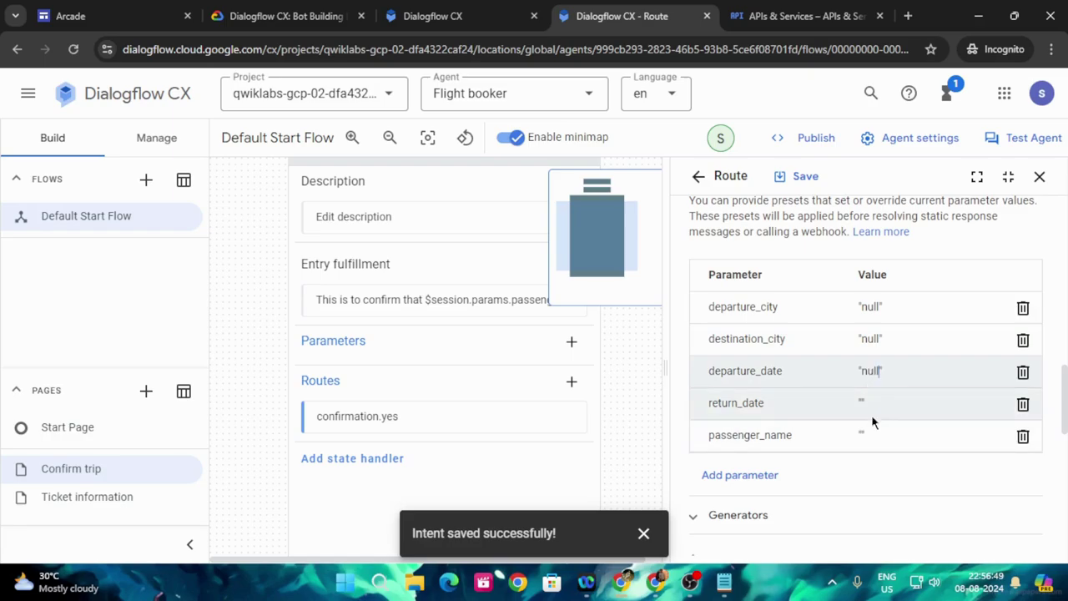
{"action": "left_click", "coordinate": [862, 402]}
{"action": "type", "text": "null"}
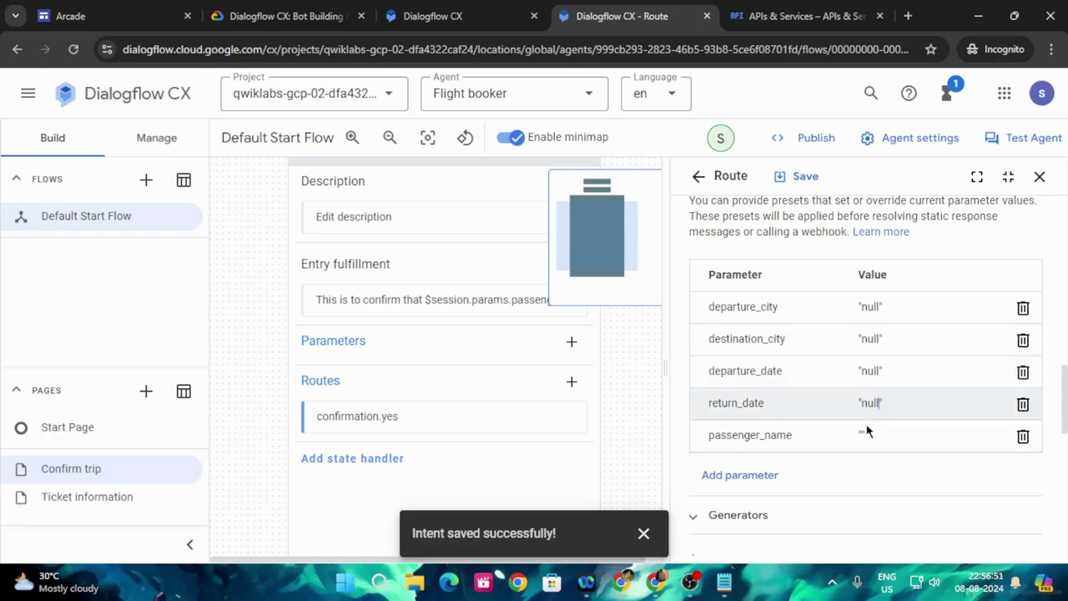
{"action": "left_click", "coordinate": [862, 431]}
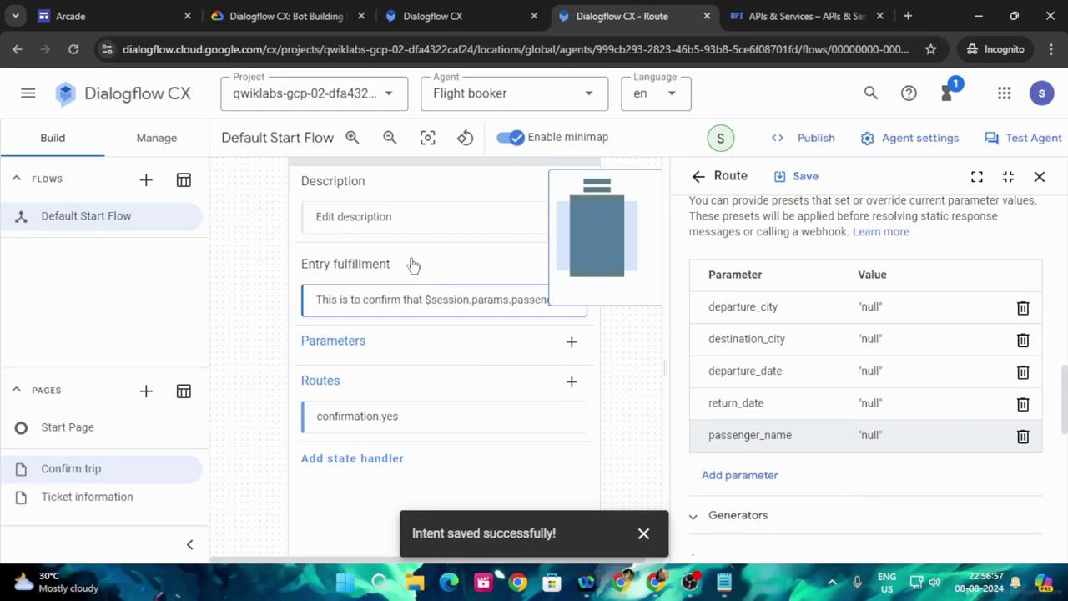
Compare the presets with the lab's example image and save the confirmation.no route in Dialogflow CX.
{"action": "left_click", "coordinate": [309, 14]}
{"action": "scroll", "coordinate": [426, 436], "scroll_direction": "down", "scroll_amount": 6}
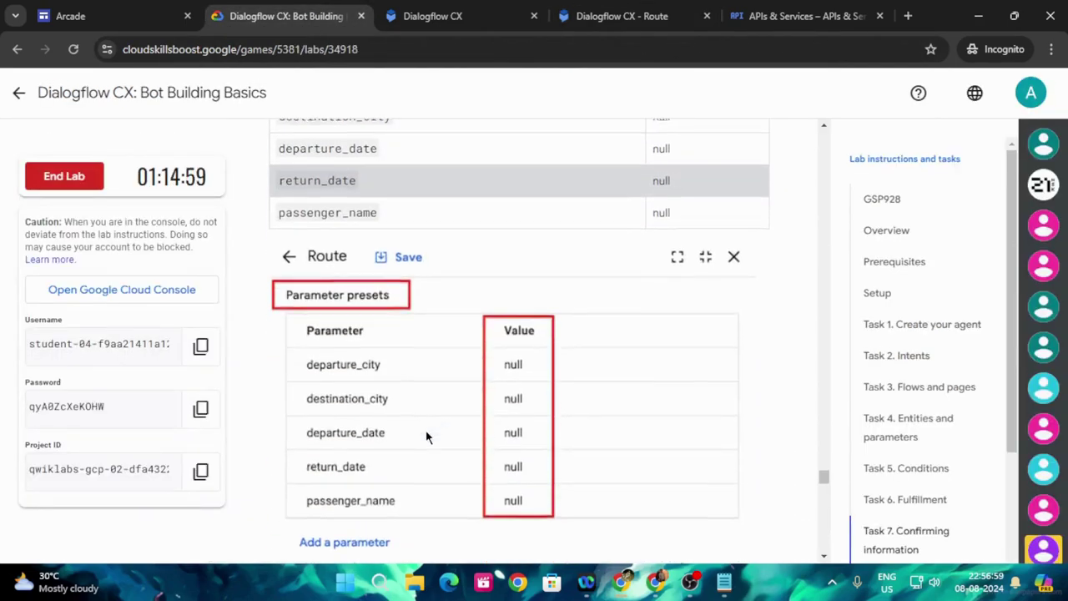
{"action": "left_click", "coordinate": [656, 10]}
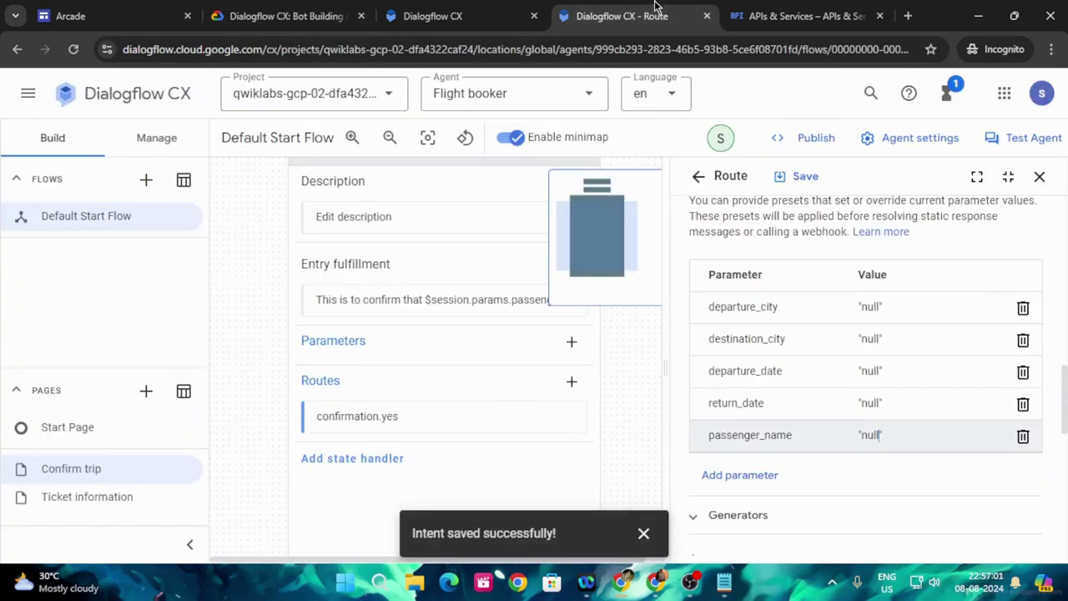
{"action": "left_click", "coordinate": [800, 176]}
Read the lab's remaining Task 7 steps and the Task 8 testing instructions with their sample dialogue.
{"action": "left_click", "coordinate": [307, 13]}
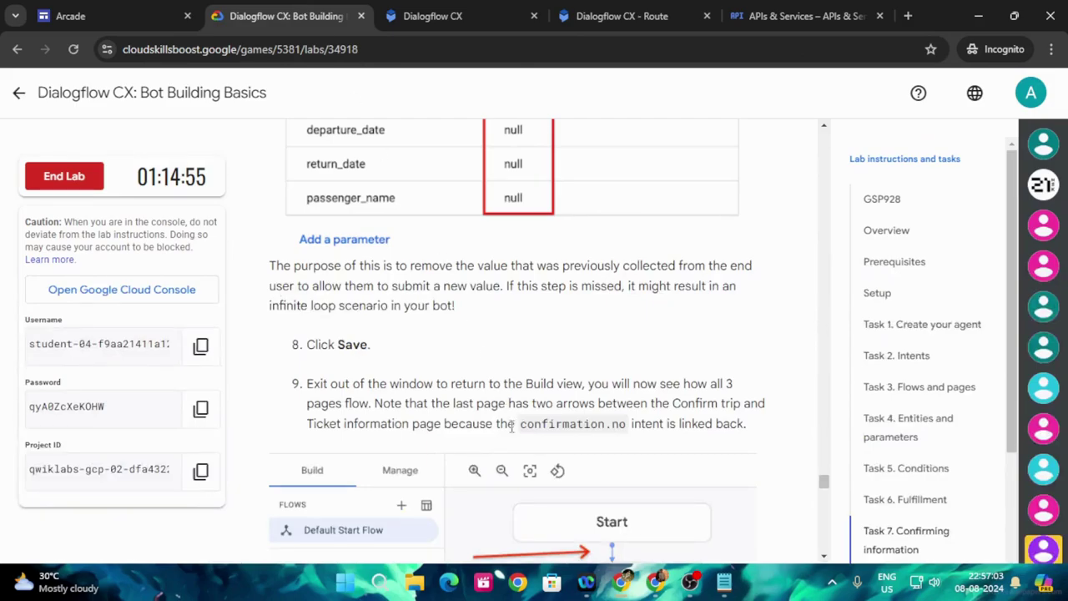
{"action": "scroll", "coordinate": [515, 455], "scroll_direction": "down", "scroll_amount": 4}
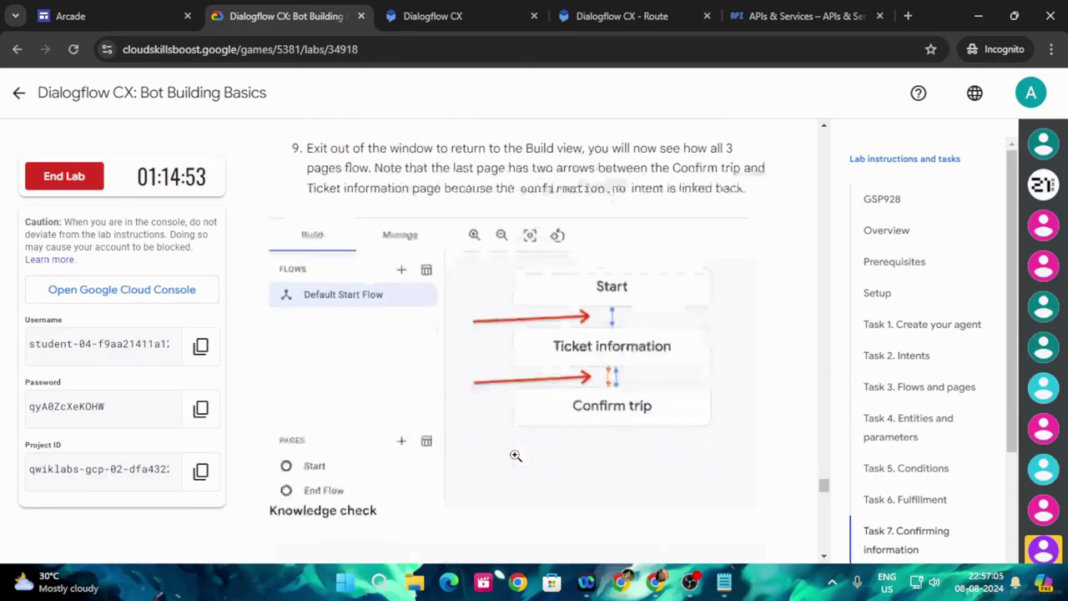
{"action": "scroll", "coordinate": [516, 462], "scroll_direction": "down", "scroll_amount": 8}
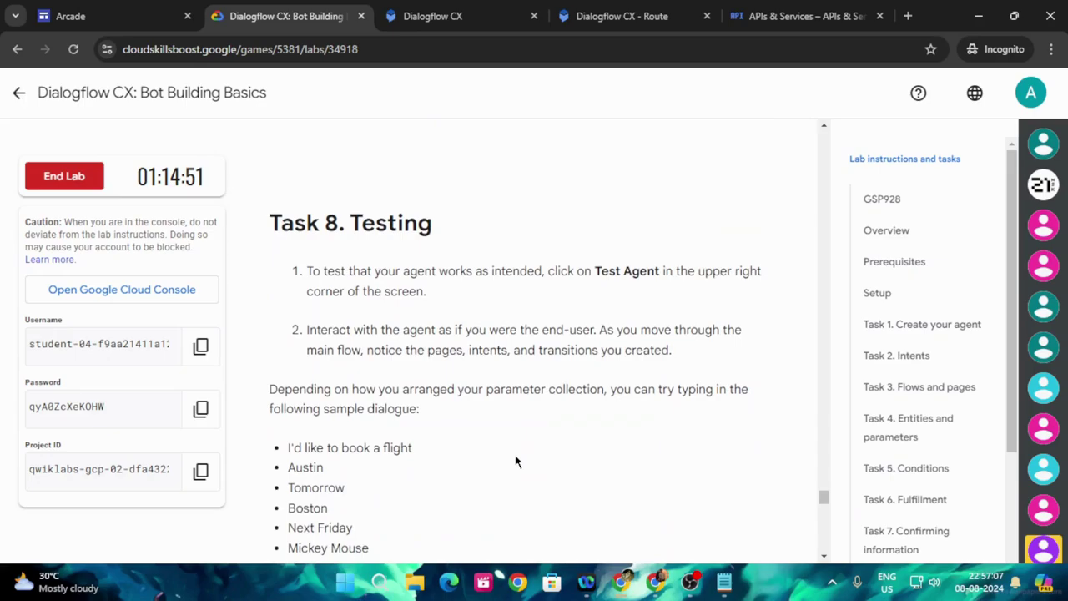
{"action": "scroll", "coordinate": [516, 462], "scroll_direction": "down", "scroll_amount": 6}
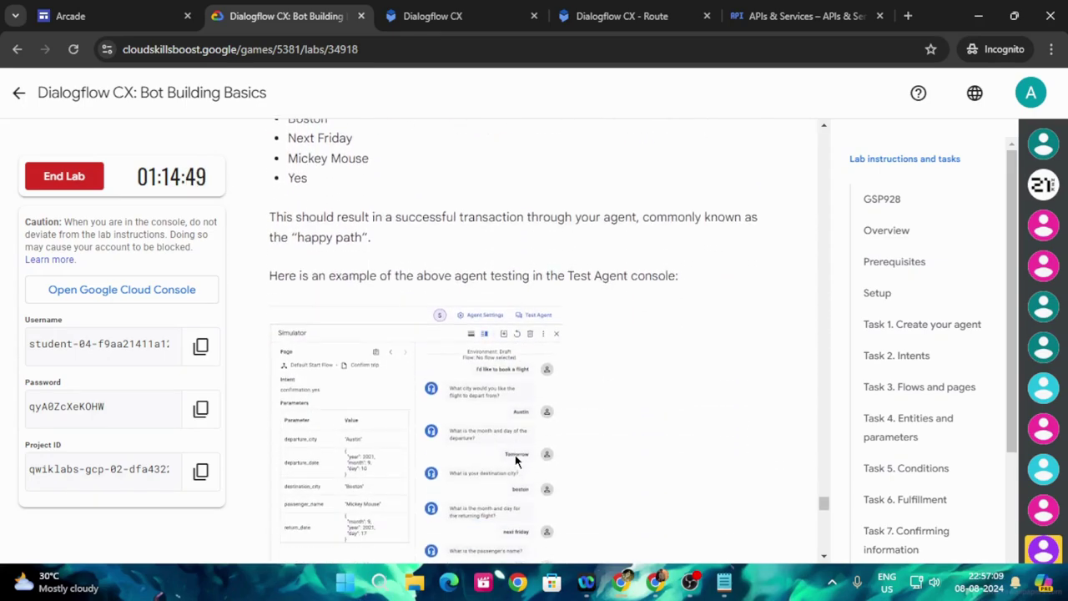
Copy happy path from the lab's Task 8 text and send it to the Flight booker agent in the Dialogflow CX simulator.
{"action": "scroll", "coordinate": [516, 456], "scroll_direction": "down", "scroll_amount": 2}
{"action": "scroll", "coordinate": [516, 456], "scroll_direction": "up", "scroll_amount": 9}
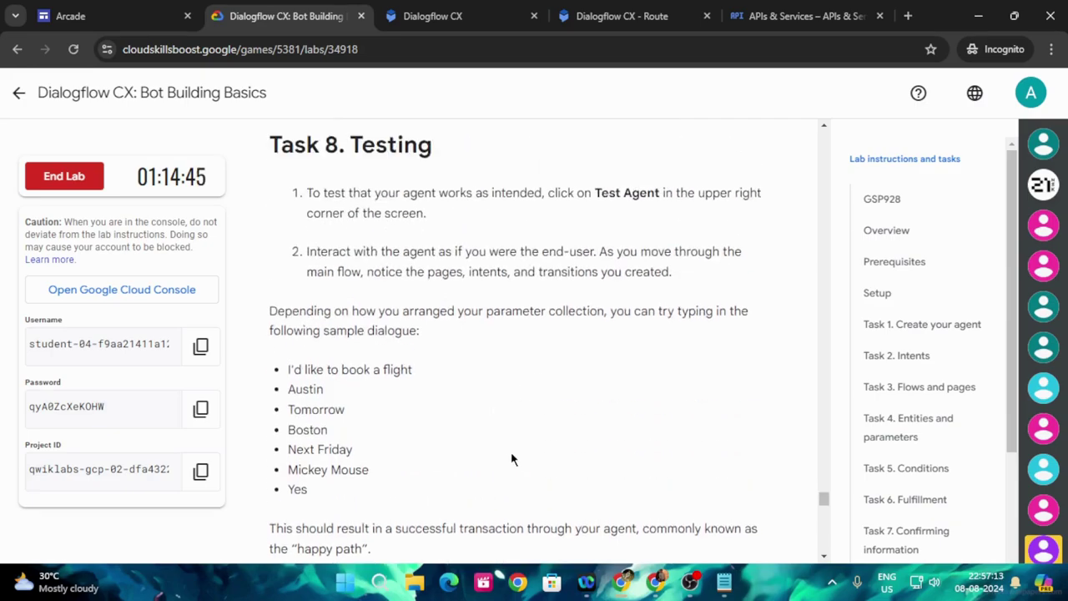
{"action": "scroll", "coordinate": [510, 459], "scroll_direction": "down", "scroll_amount": 2}
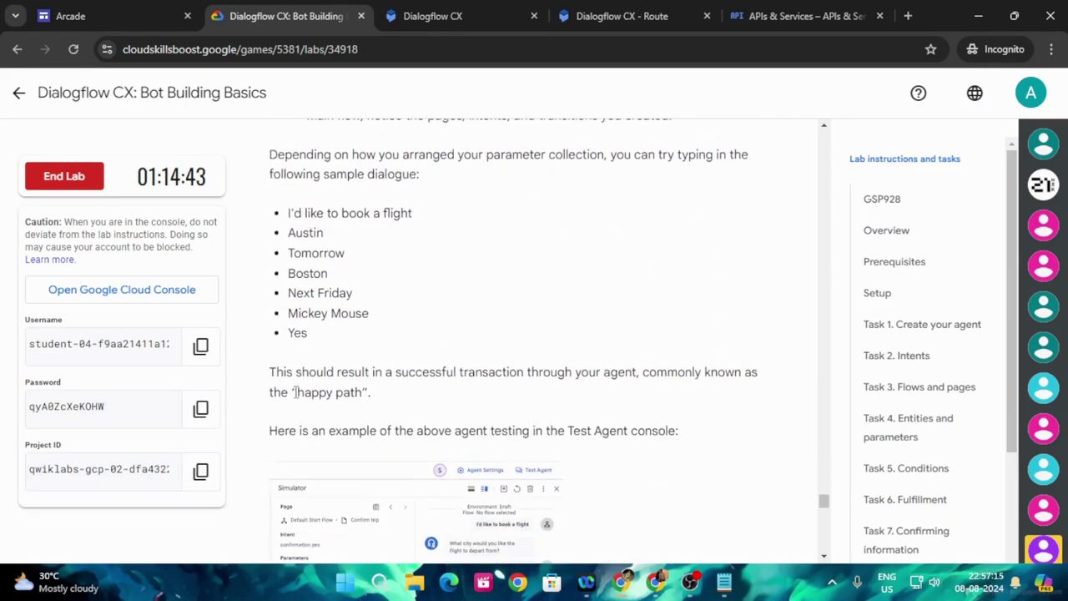
{"action": "left_click_drag", "start_coordinate": [295, 392], "coordinate": [368, 395]}
{"action": "key", "text": "ctrl+c"}
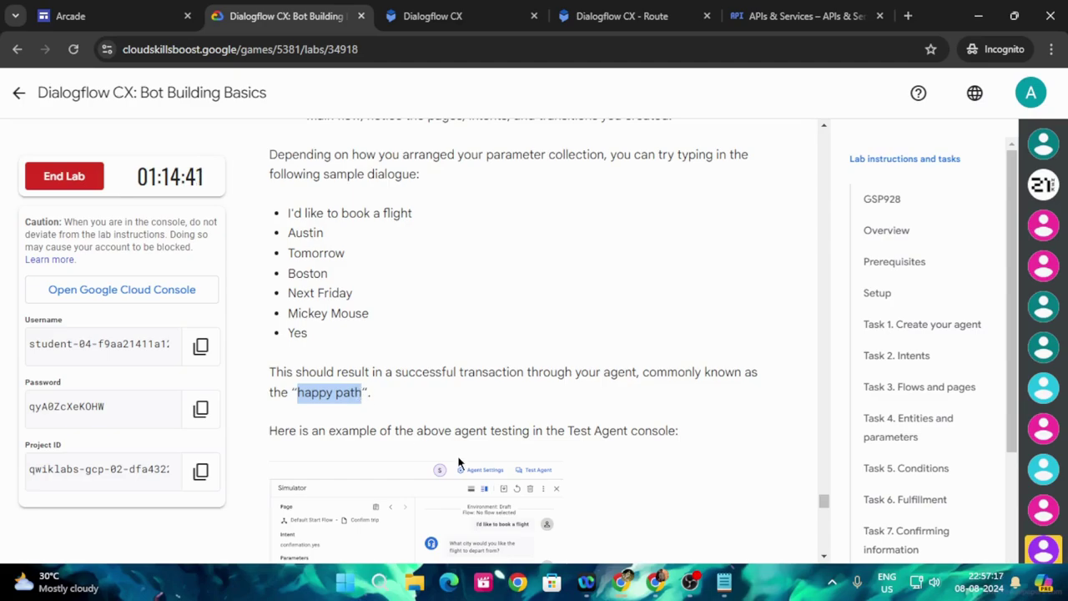
{"action": "left_click", "coordinate": [666, 10]}
{"action": "left_click", "coordinate": [1035, 138]}
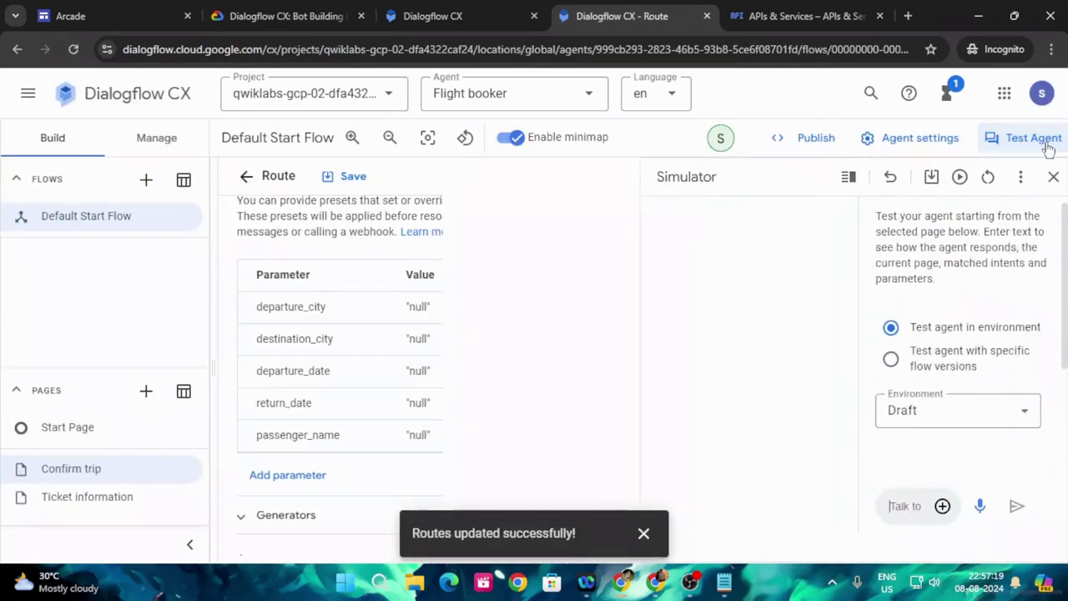
{"action": "left_click", "coordinate": [841, 506]}
{"action": "key", "text": "ctrl+v"}
{"action": "left_click", "coordinate": [1016, 506]}
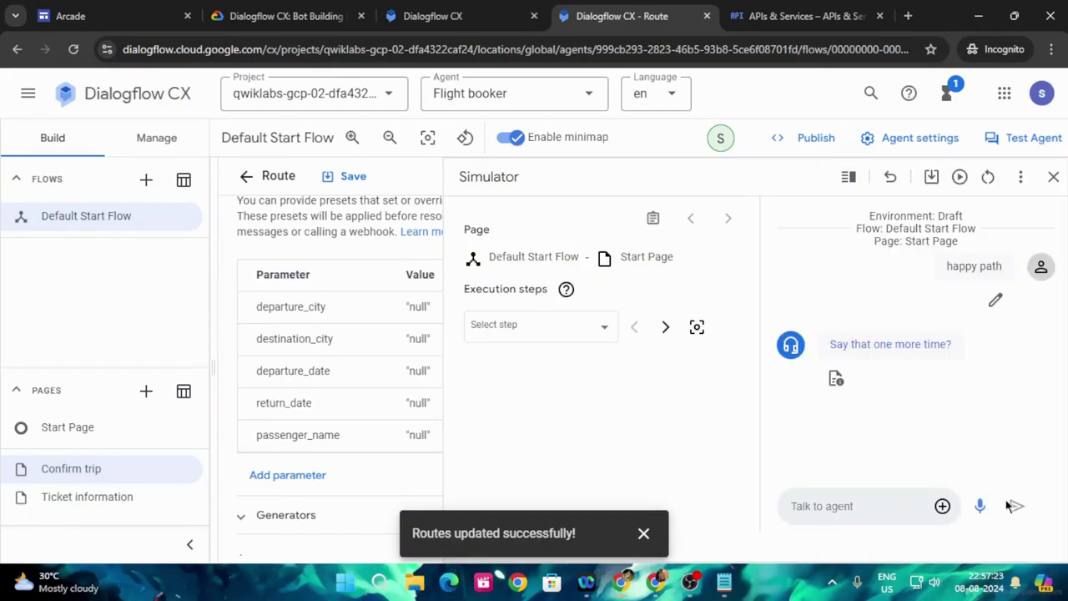
Return to the lab page and check the progress of the Test the agent objective.
{"action": "left_click", "coordinate": [284, 16]}
{"action": "scroll", "coordinate": [486, 465], "scroll_direction": "down", "scroll_amount": 10}
{"action": "left_click", "coordinate": [366, 176]}
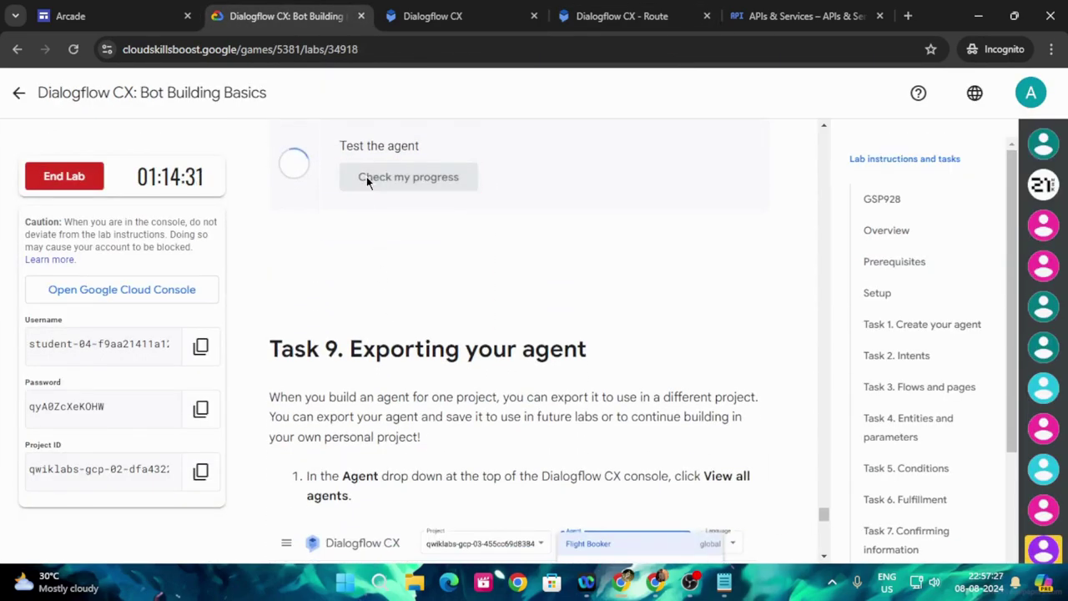
{"action": "left_click", "coordinate": [367, 176]}
{"action": "left_click", "coordinate": [367, 177]}
Copy "I'd like to book a flight" from the lab's sample dialogue and send it to the agent in the Dialogflow CX simulator.
{"action": "scroll", "coordinate": [366, 176], "scroll_direction": "up", "scroll_amount": 4}
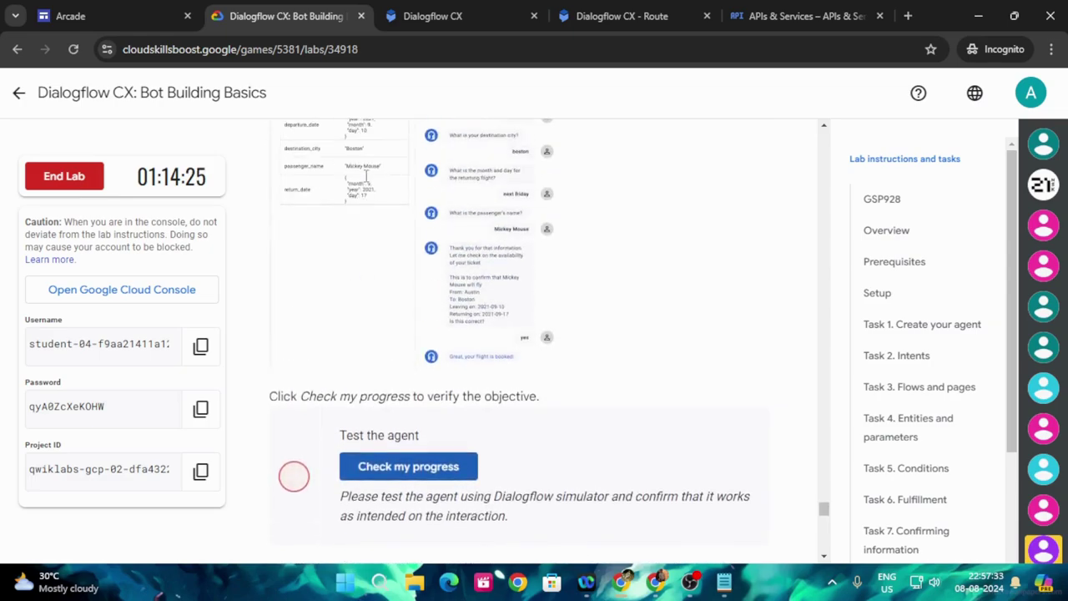
{"action": "scroll", "coordinate": [366, 176], "scroll_direction": "up", "scroll_amount": 5}
{"action": "left_click_drag", "start_coordinate": [287, 276], "coordinate": [420, 263]}
{"action": "key", "text": "ctrl+c"}
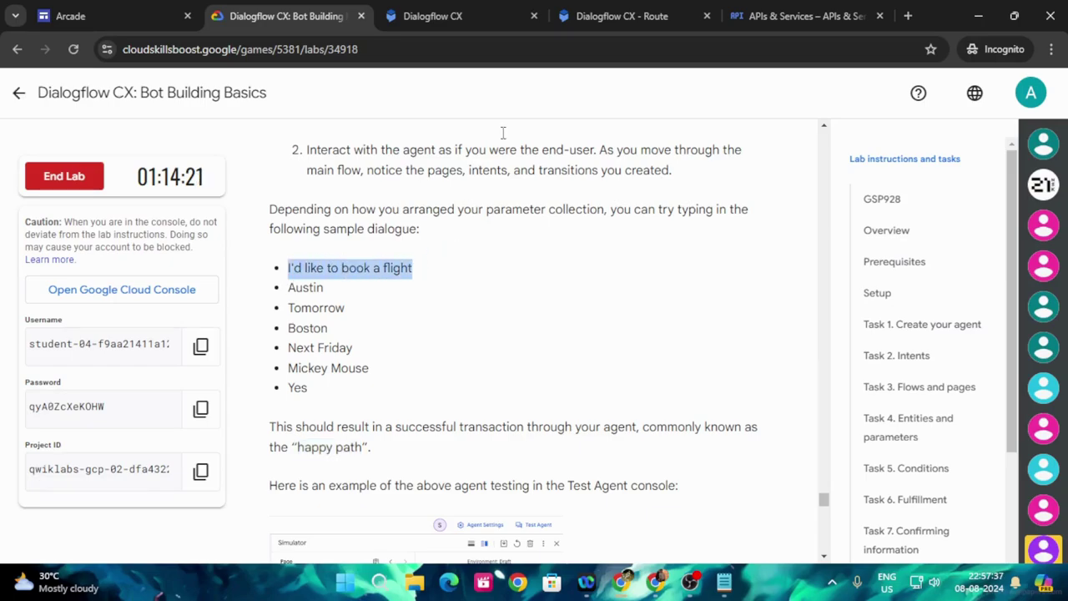
{"action": "left_click", "coordinate": [622, 16]}
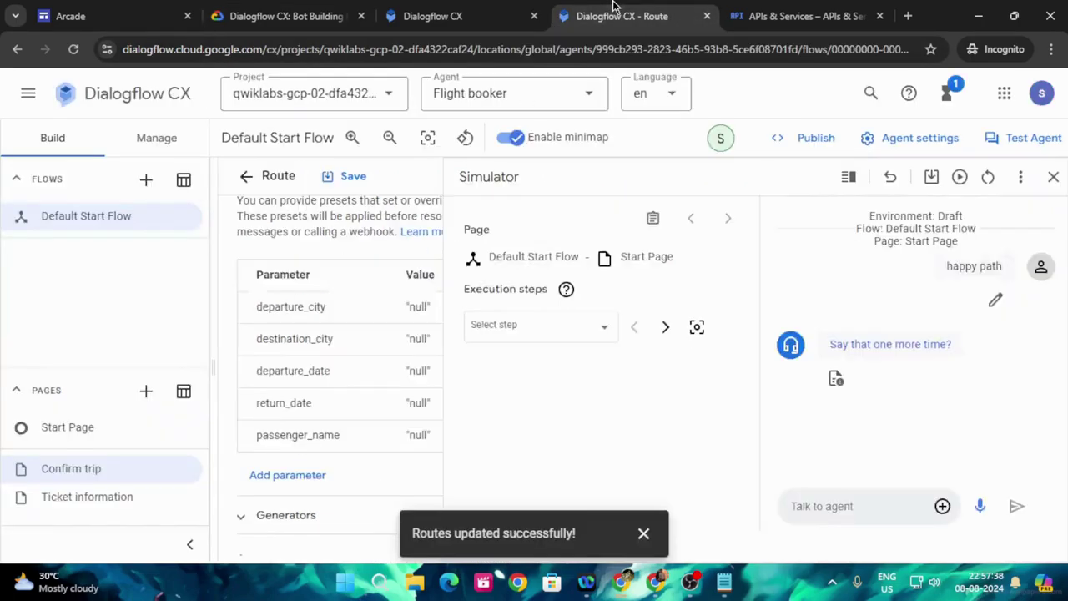
{"action": "left_click", "coordinate": [841, 505]}
{"action": "key", "text": "ctrl+v"}
{"action": "left_click", "coordinate": [1016, 506]}
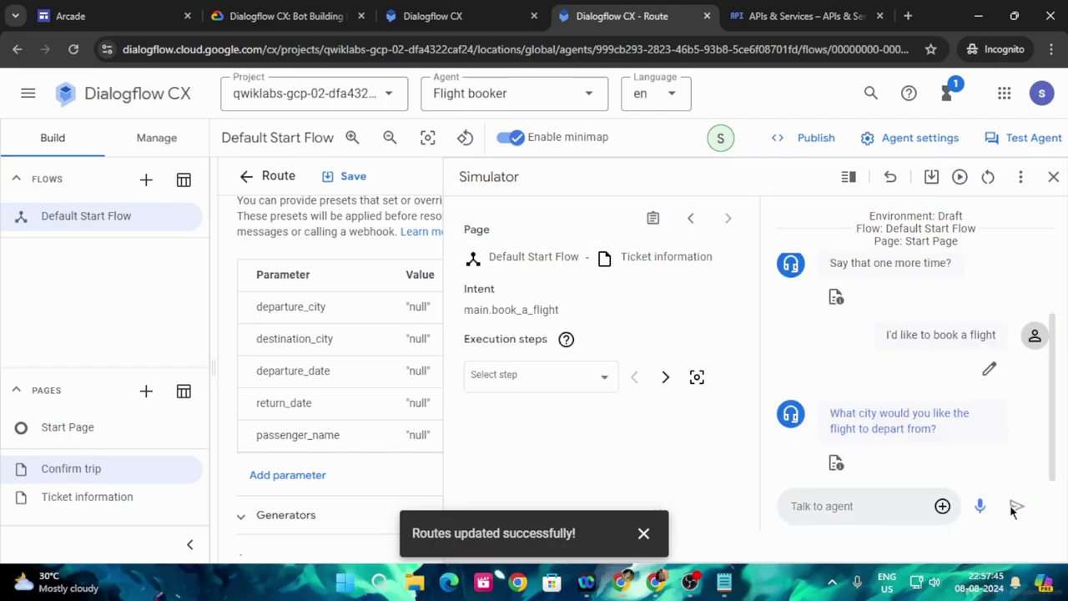
Copy Austin from the lab's sample dialogue and send it to the agent as the departure city.
{"action": "left_click", "coordinate": [277, 10]}
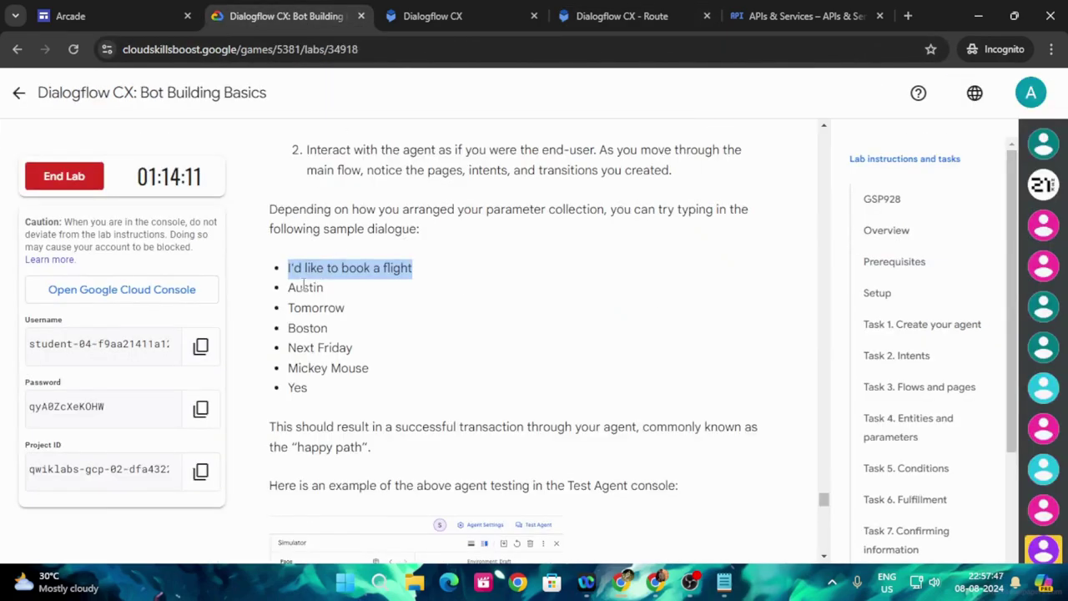
{"action": "left_click_drag", "start_coordinate": [286, 289], "coordinate": [334, 294]}
{"action": "key", "text": "ctrl+c"}
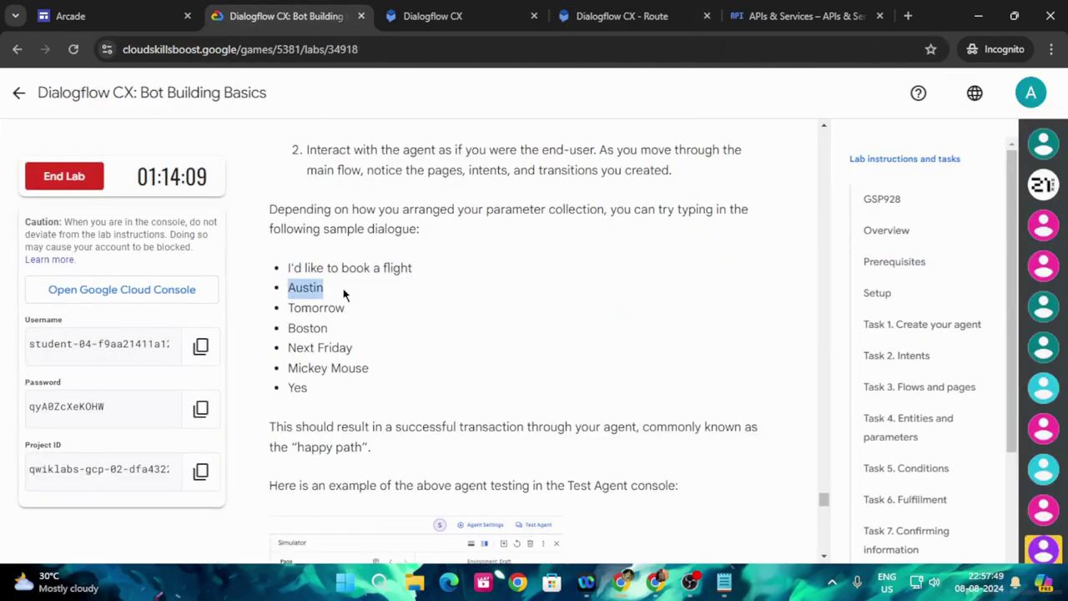
{"action": "left_click", "coordinate": [625, 15]}
{"action": "key", "text": "ctrl+v"}
{"action": "left_click", "coordinate": [1017, 507]}
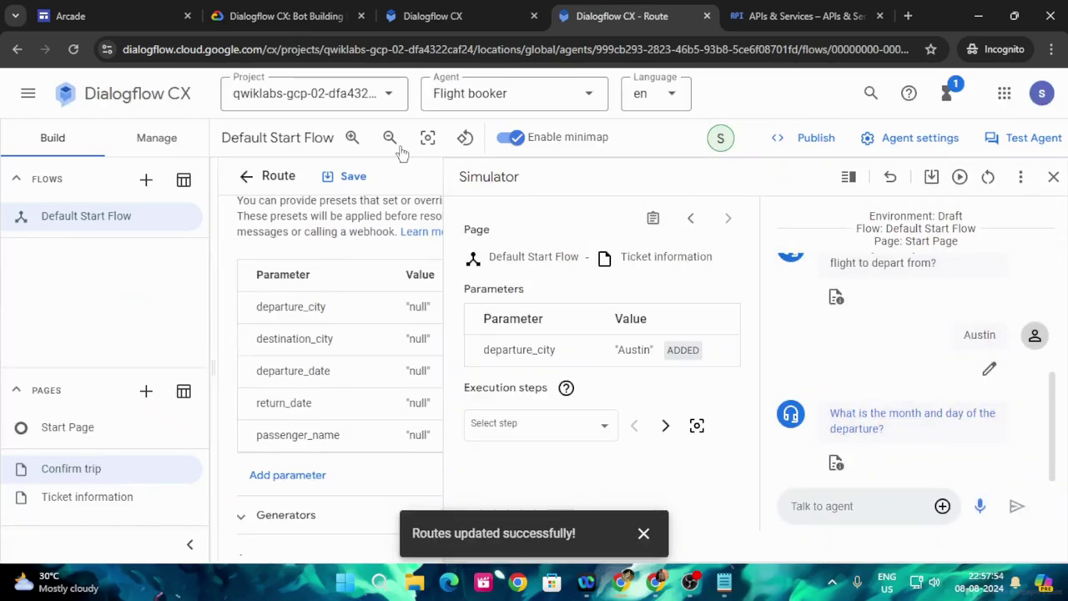
Copy happy path from the lab text again and send it as the reply to the agent's departure date question.
{"action": "left_click", "coordinate": [287, 15]}
{"action": "scroll", "coordinate": [389, 348], "scroll_direction": "down", "scroll_amount": 2}
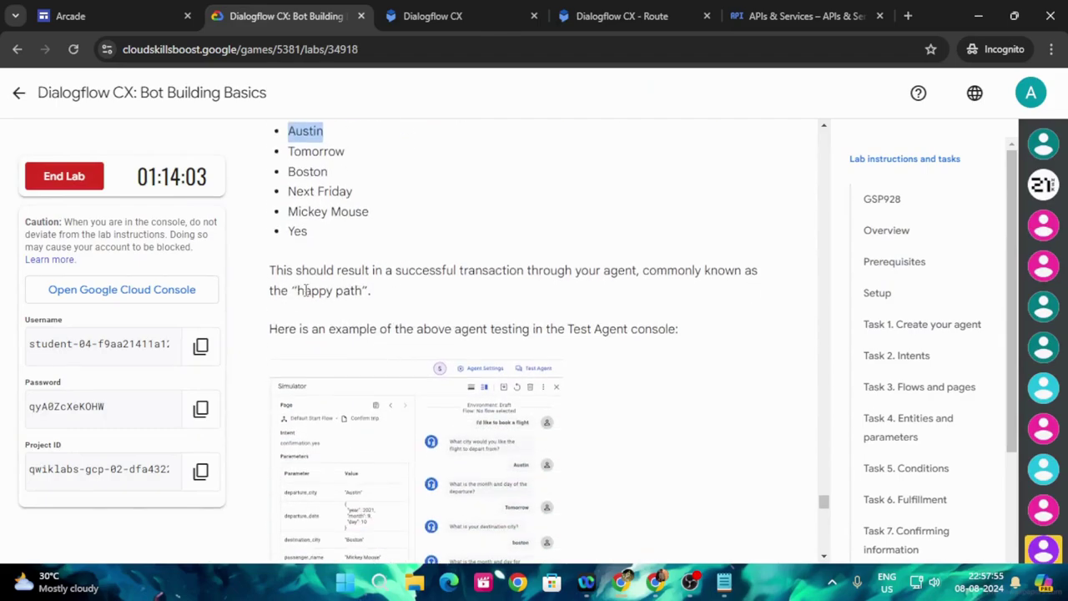
{"action": "left_click_drag", "start_coordinate": [296, 290], "coordinate": [359, 292]}
{"action": "key", "text": "ctrl+c"}
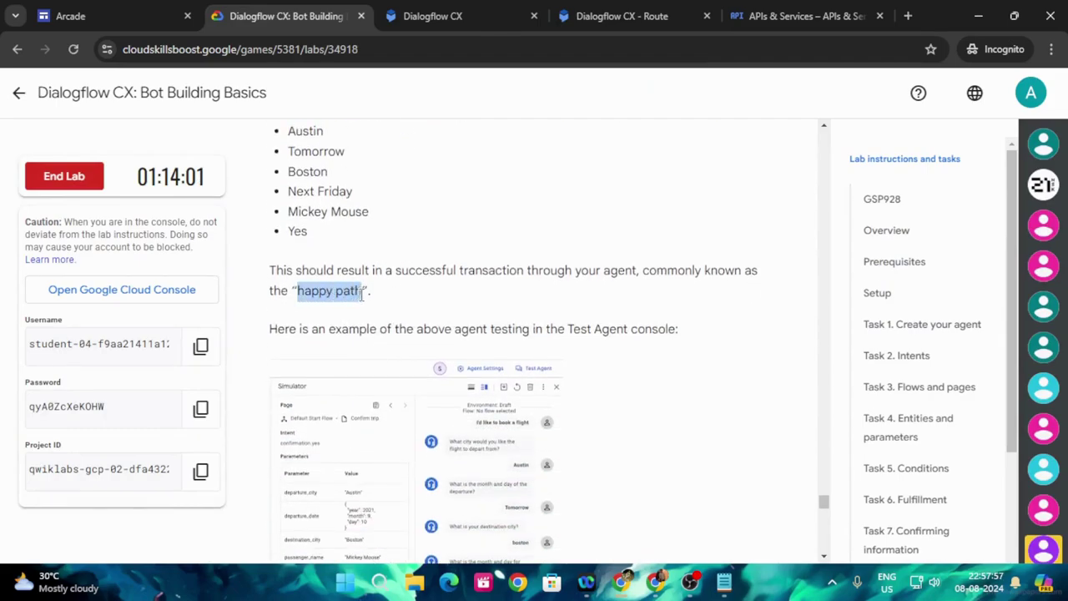
{"action": "left_click", "coordinate": [620, 15]}
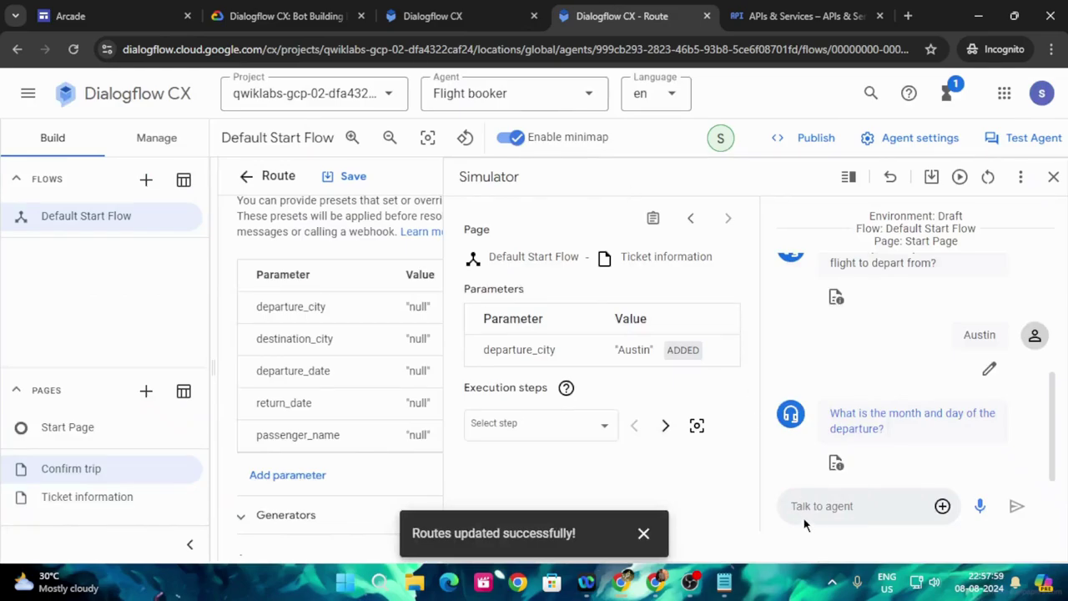
{"action": "left_click", "coordinate": [801, 506]}
{"action": "key", "text": "ctrl+v"}
{"action": "left_click", "coordinate": [1017, 505]}
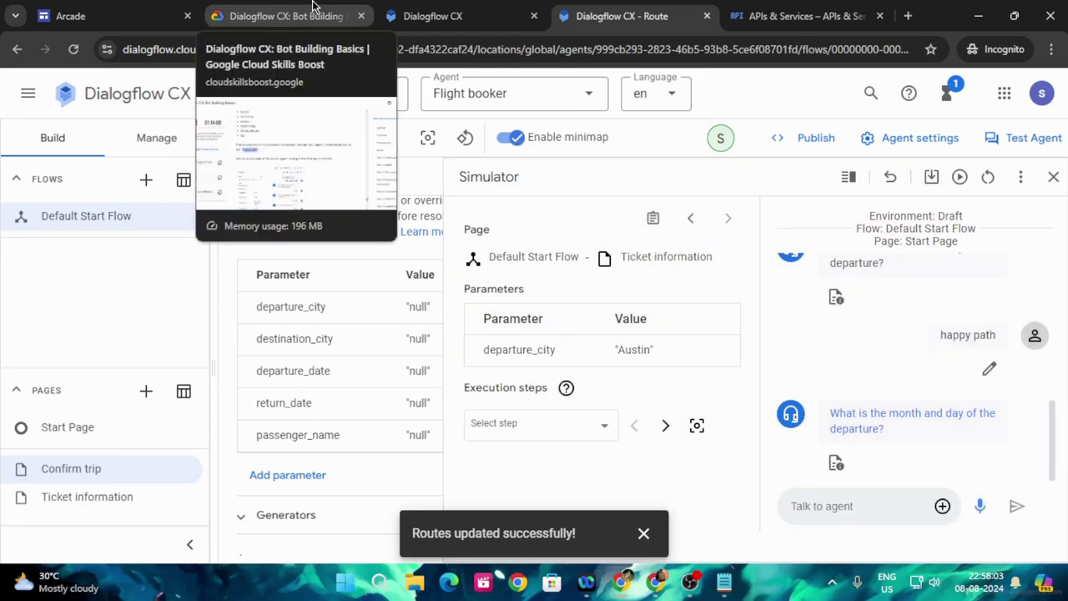
Recheck the lab's Test the agent objective and go through the remaining instructions to the closing section.
{"action": "left_click", "coordinate": [316, 12]}
{"action": "scroll", "coordinate": [534, 417], "scroll_direction": "down", "scroll_amount": 5}
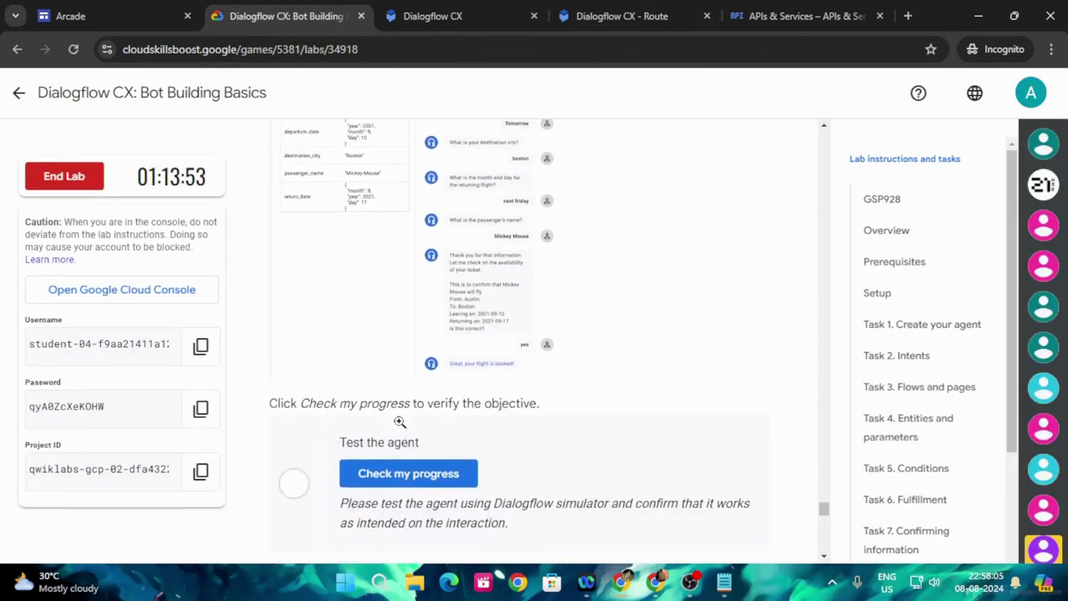
{"action": "left_click", "coordinate": [392, 313]}
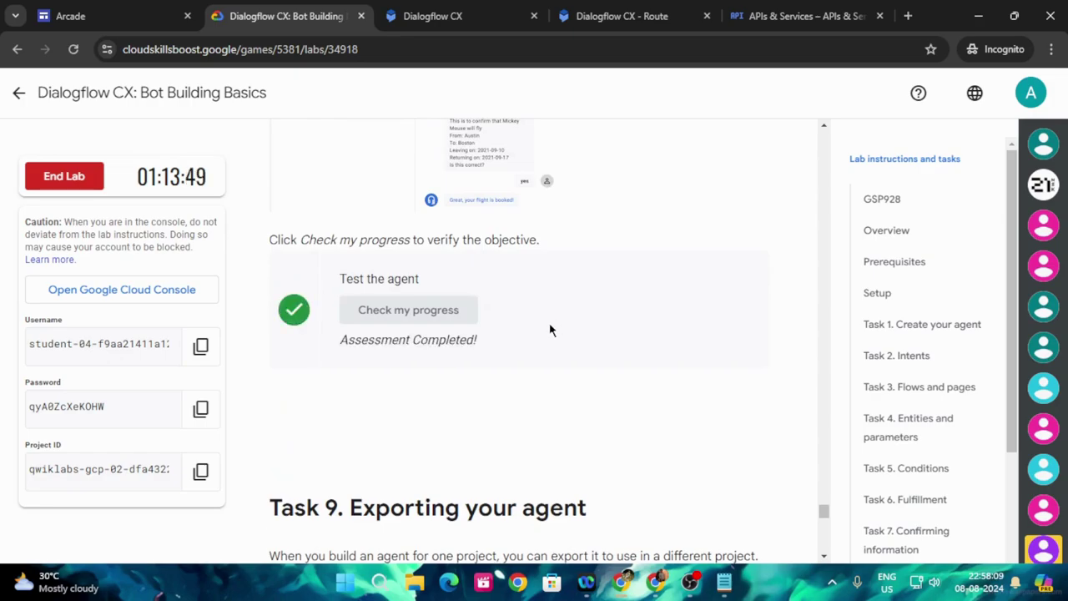
{"action": "scroll", "coordinate": [549, 330], "scroll_direction": "down", "scroll_amount": 20}
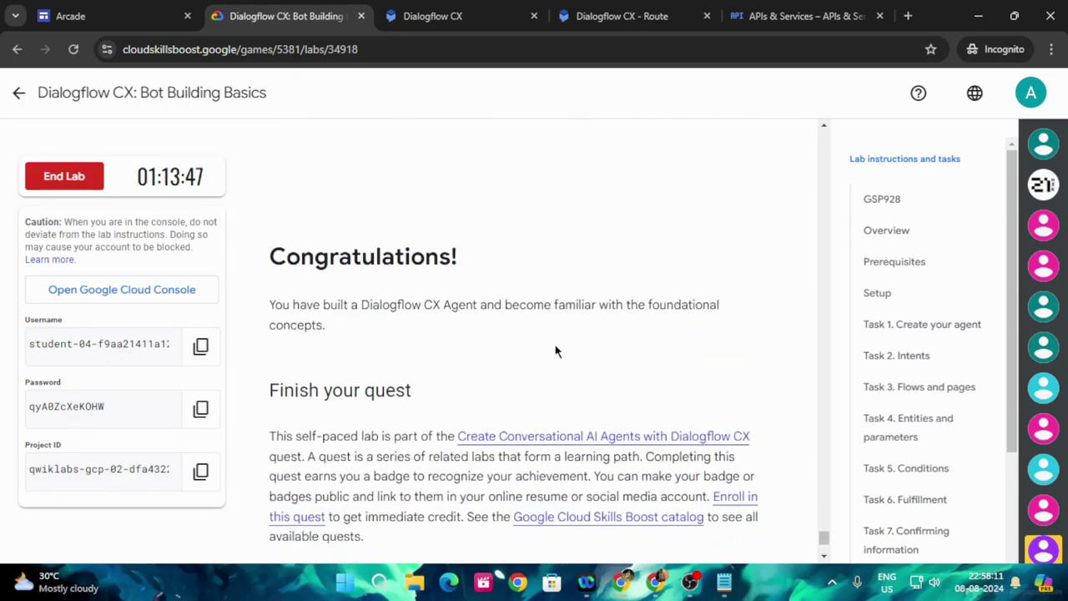